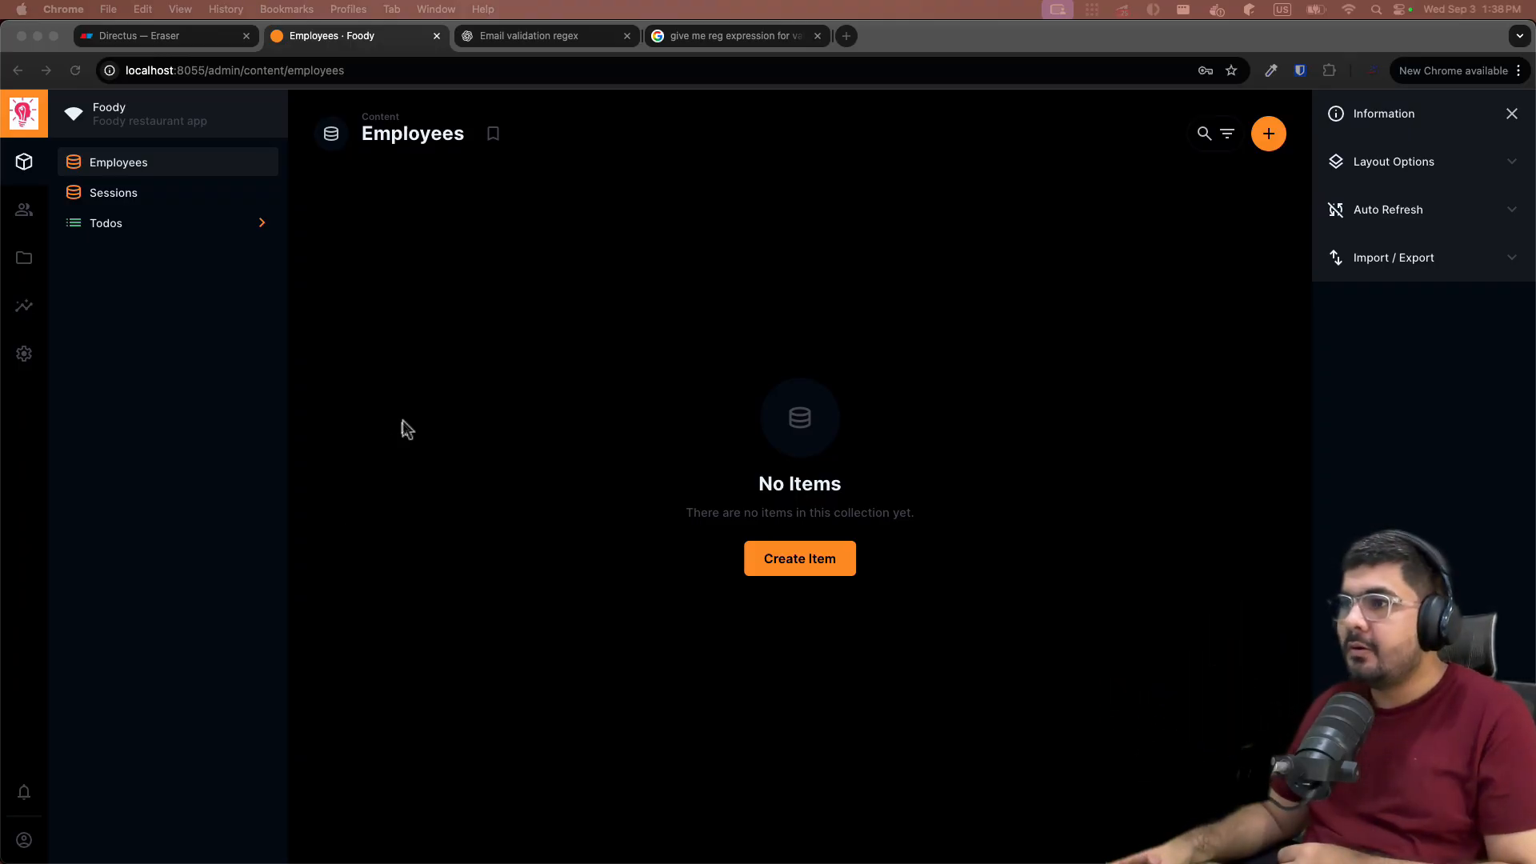
Step: Switch to the Eraser diagram and examine the one-to-many / many-to-one relationship between the books and Author entities
click(477, 290)
click(171, 45)
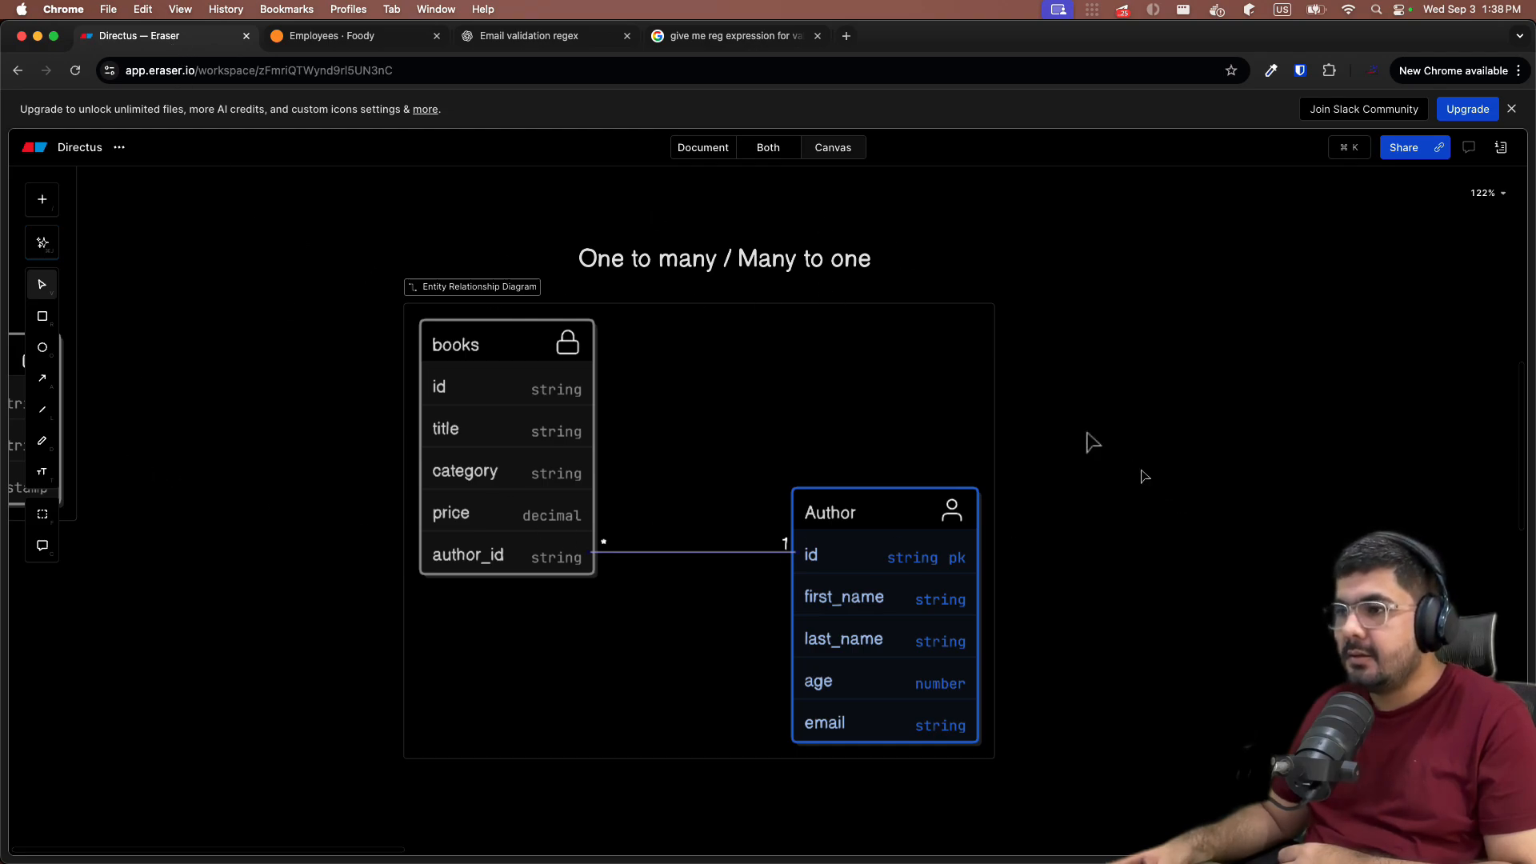
mouse_move(768, 459)
mouse_down()
mouse_move(735, 450)
mouse_move(749, 447)
mouse_up()
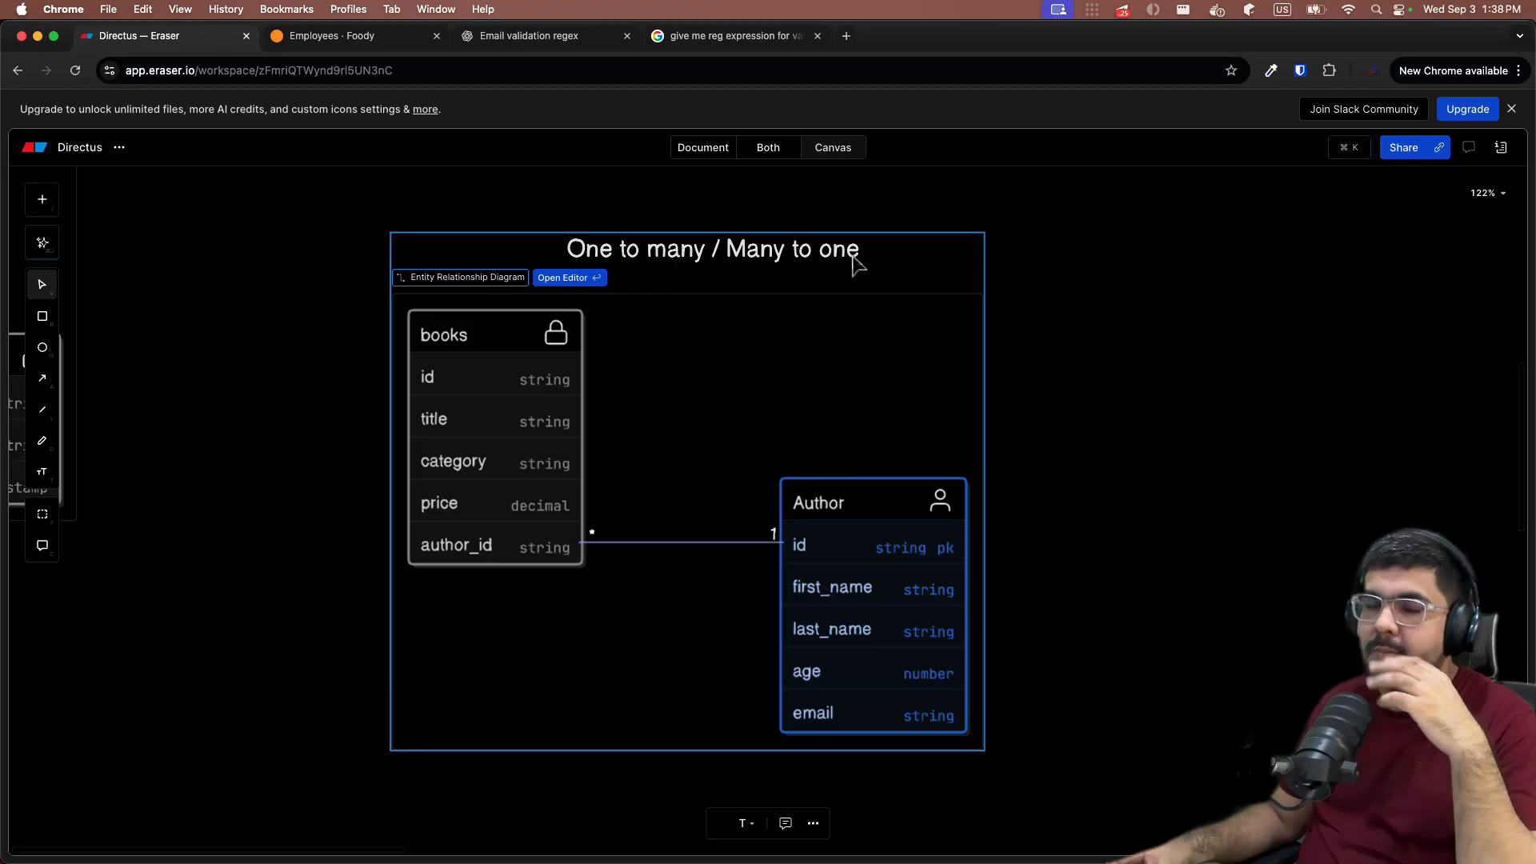
drag(785, 321, 802, 317)
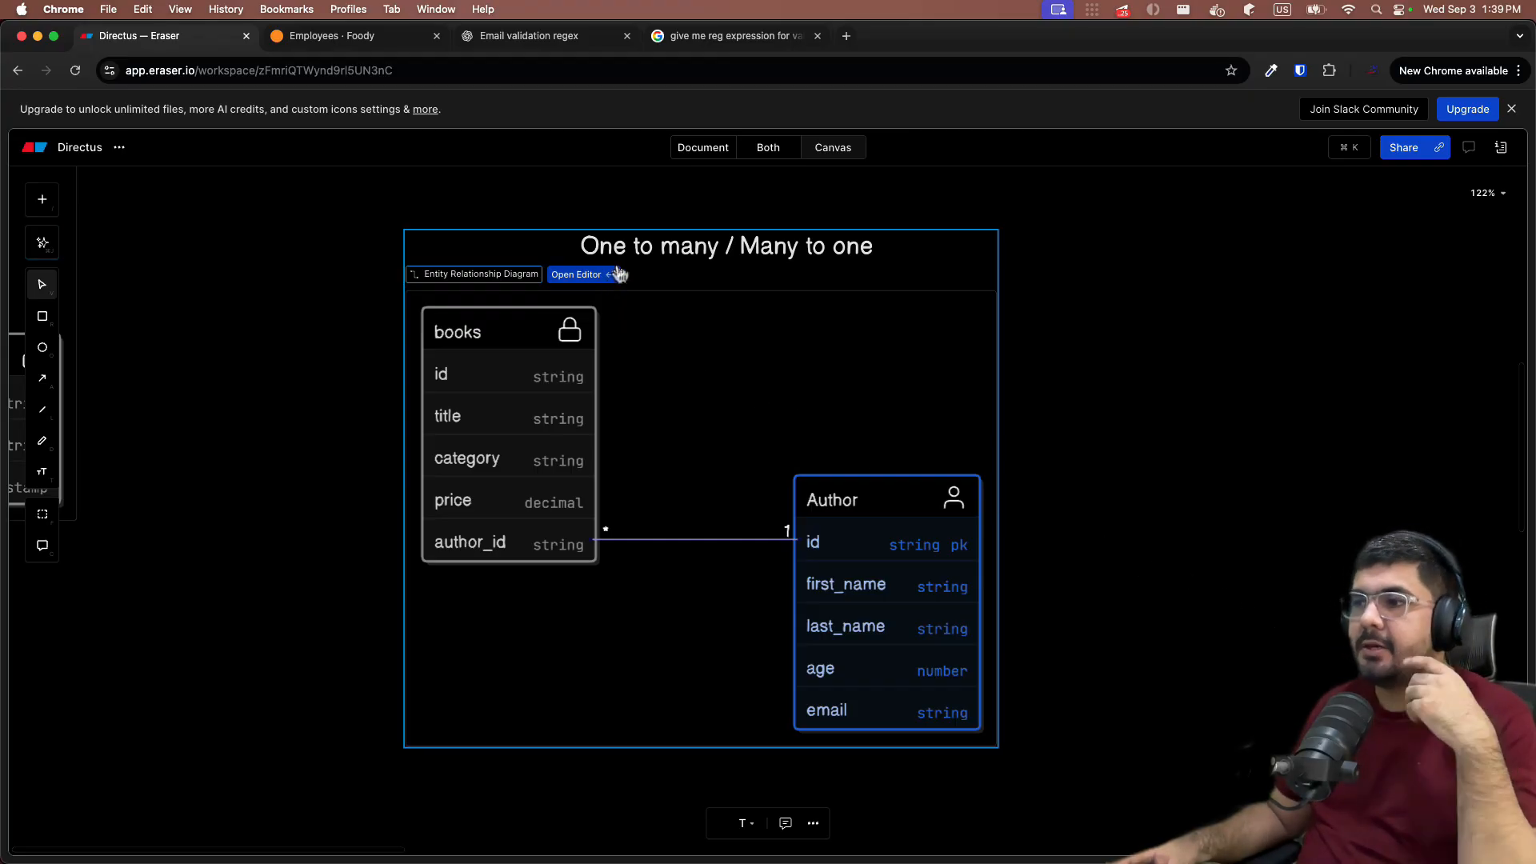
Step: Switch to the Directus Foody project and set up a new data model collection named authors with a Generated UUID primary key id
click(305, 45)
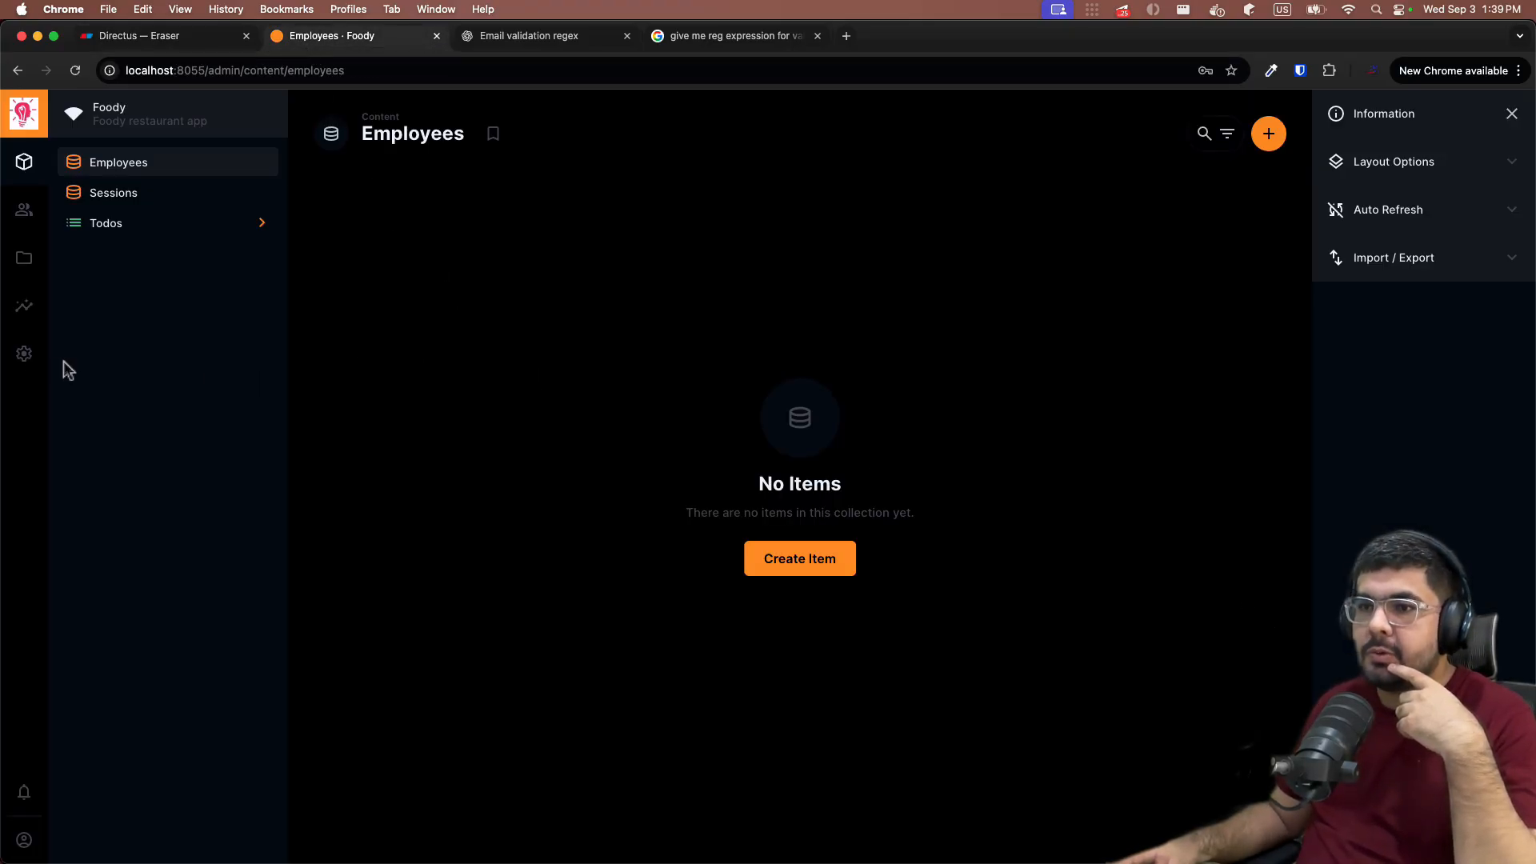
click(24, 353)
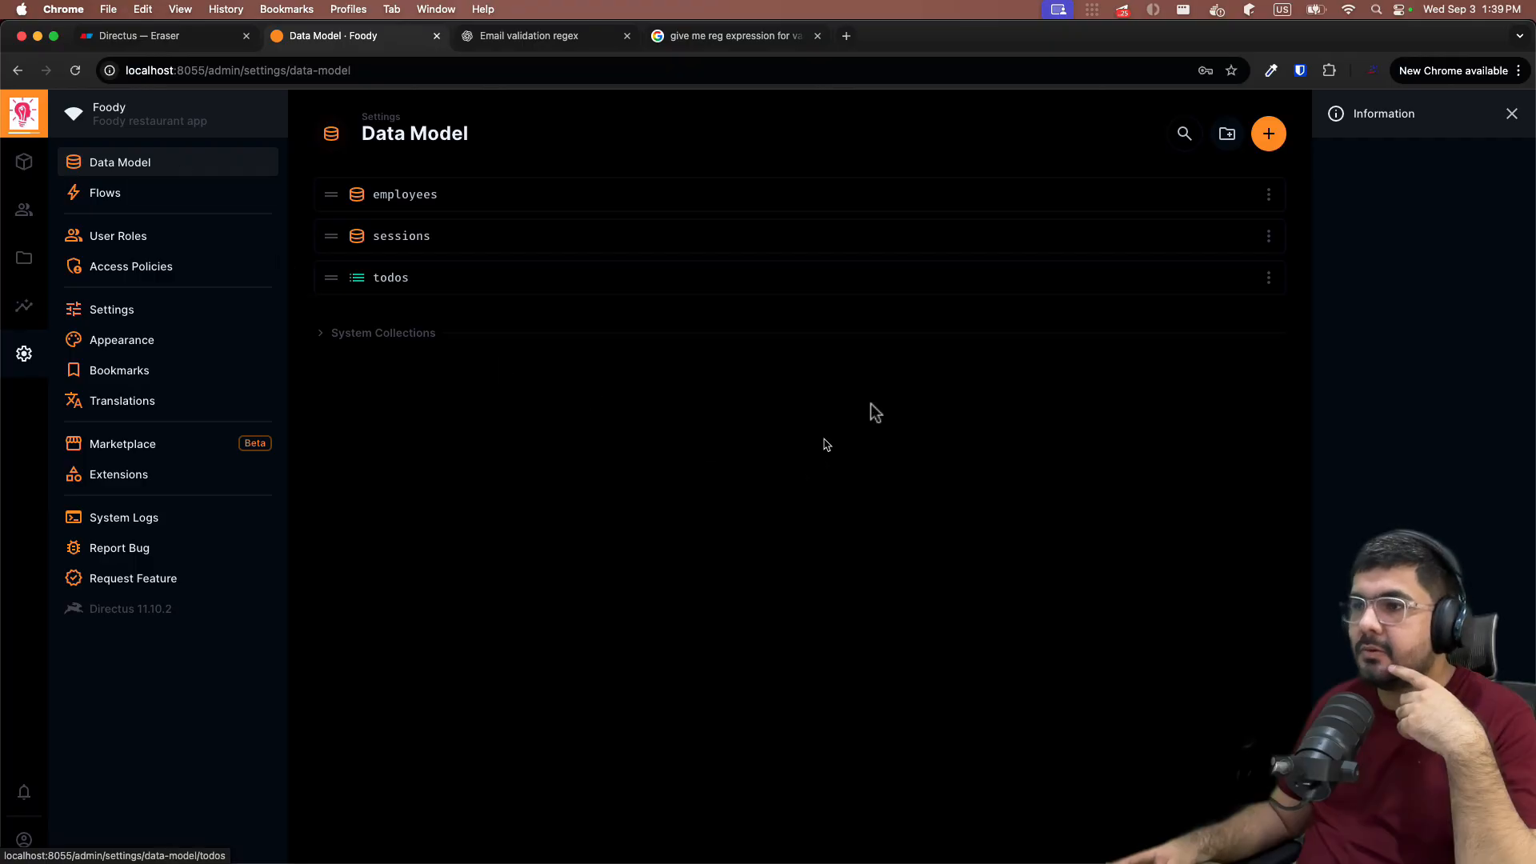
click(1268, 135)
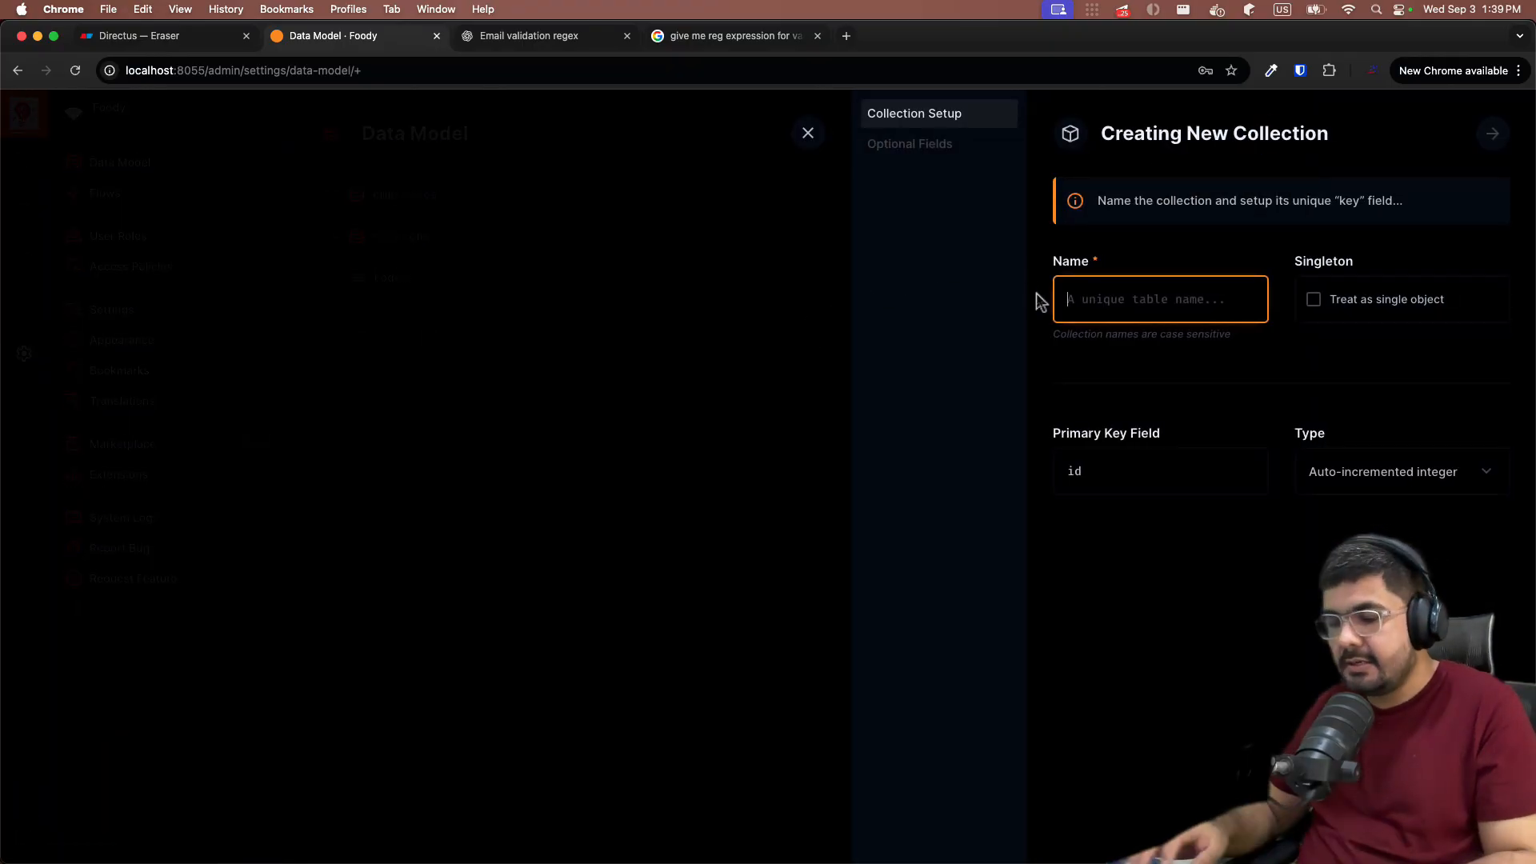
text(authors)
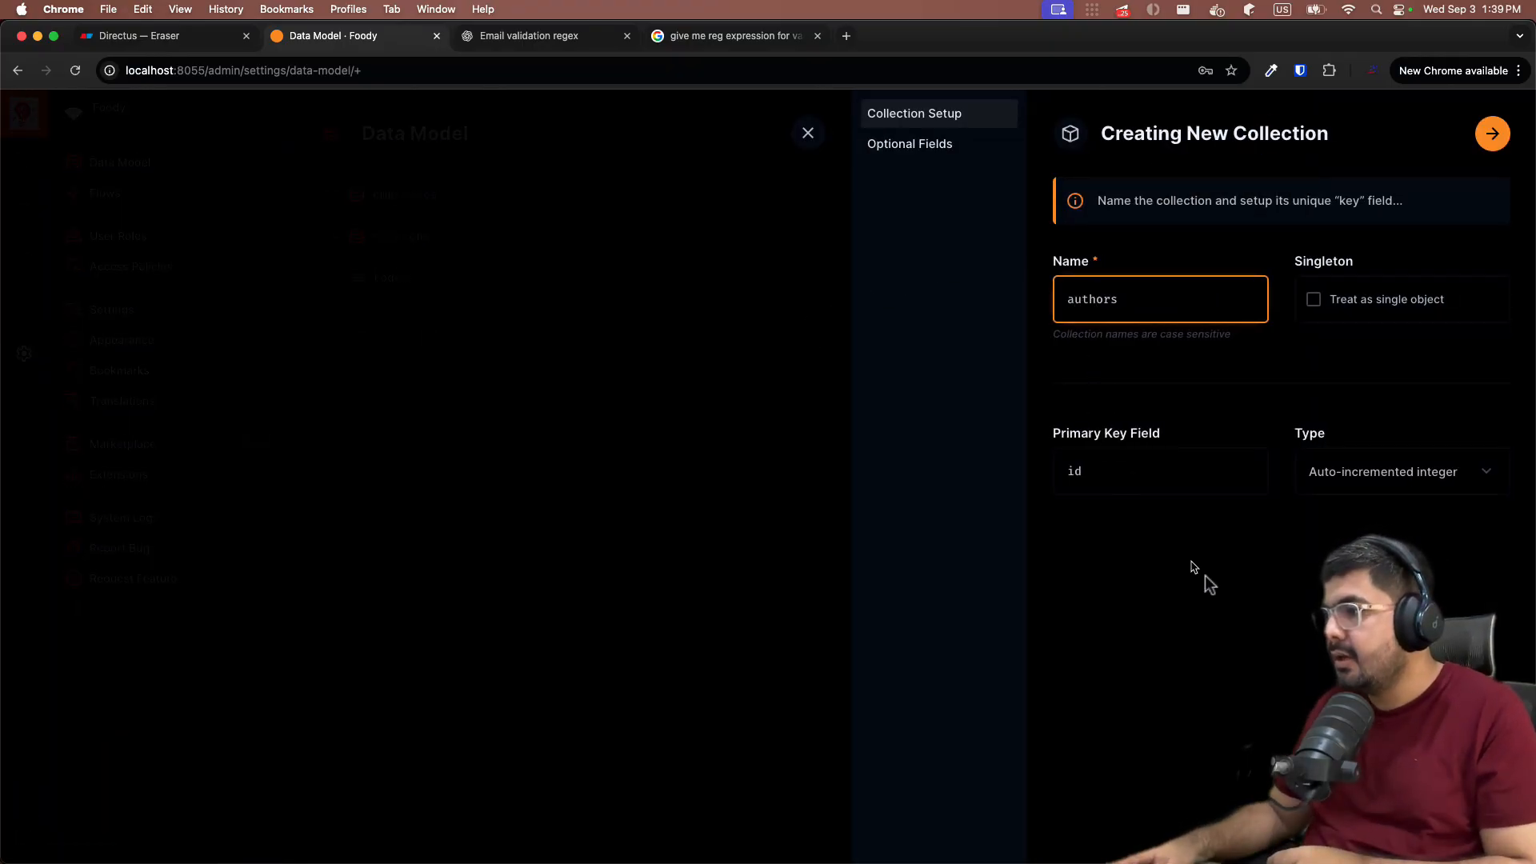
click(1353, 488)
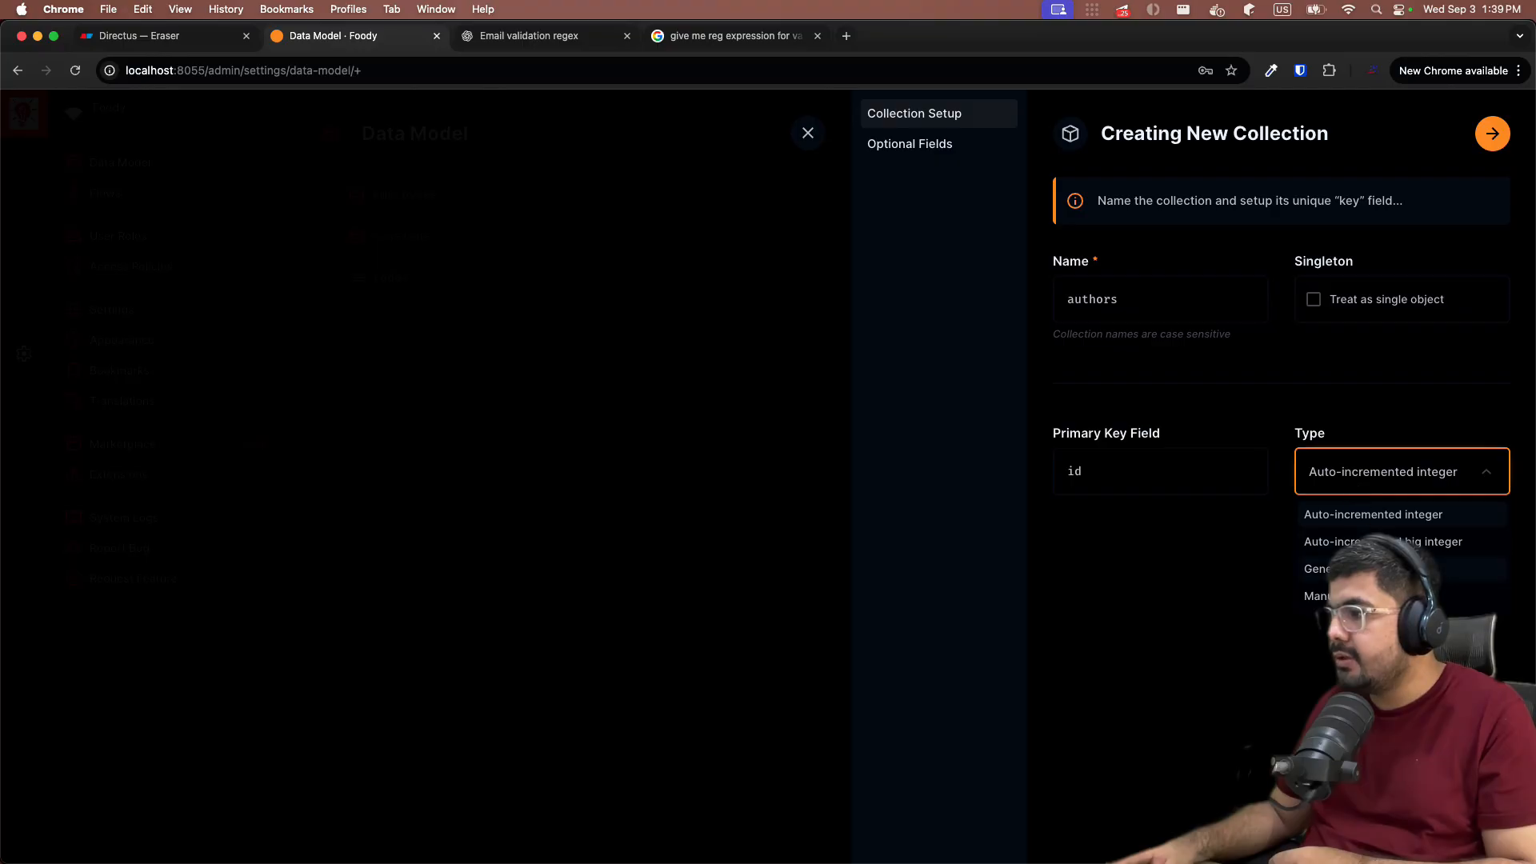
click(1344, 569)
click(1491, 137)
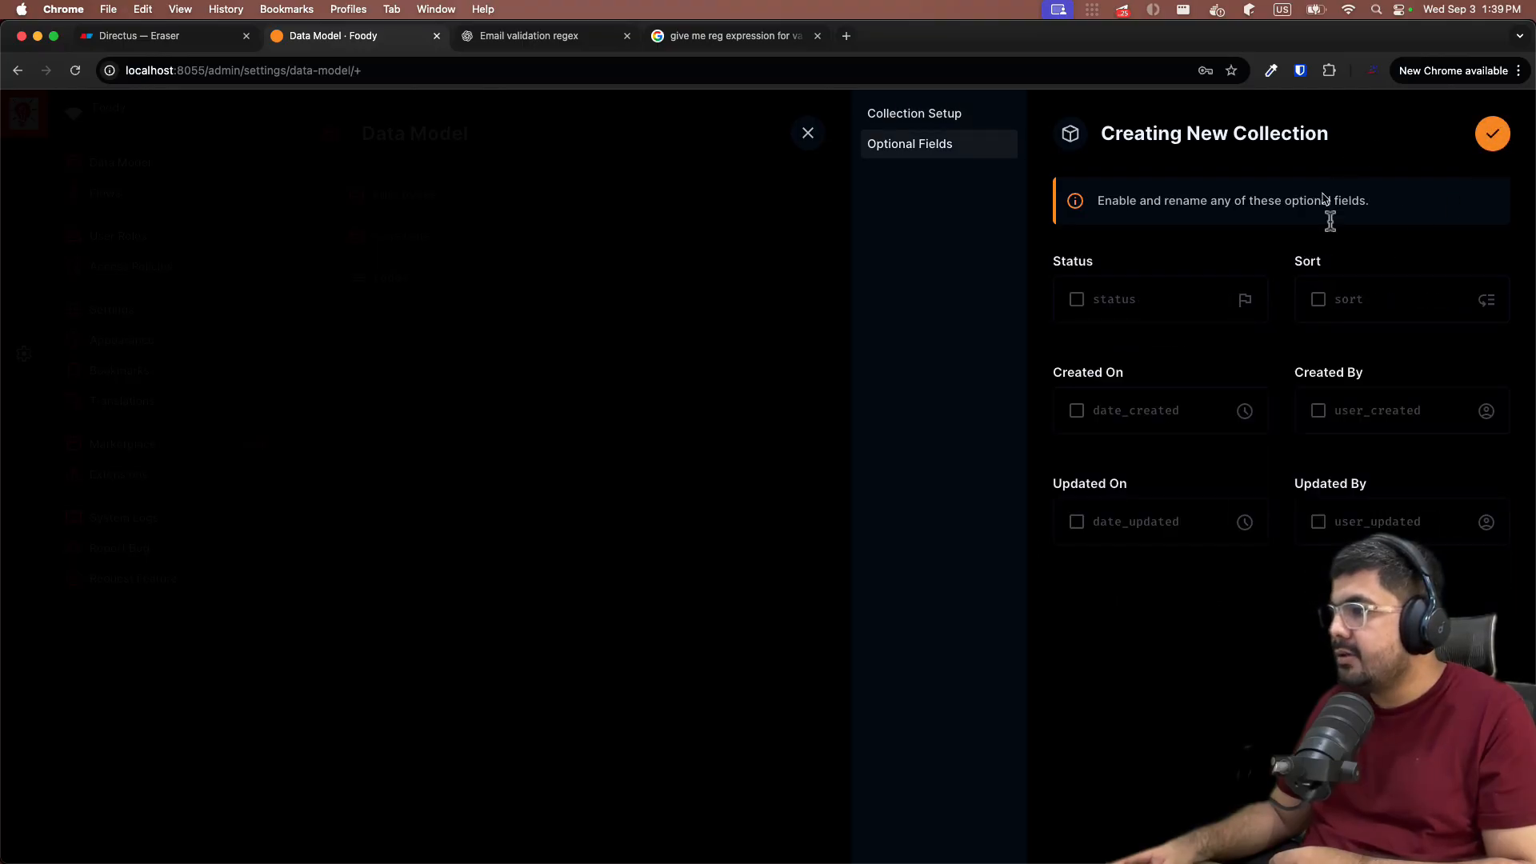
Step: Enable the optional fields date_created, user_created, date_updated and user_updated, and finish creating the authors collection
click(1153, 410)
click(1463, 409)
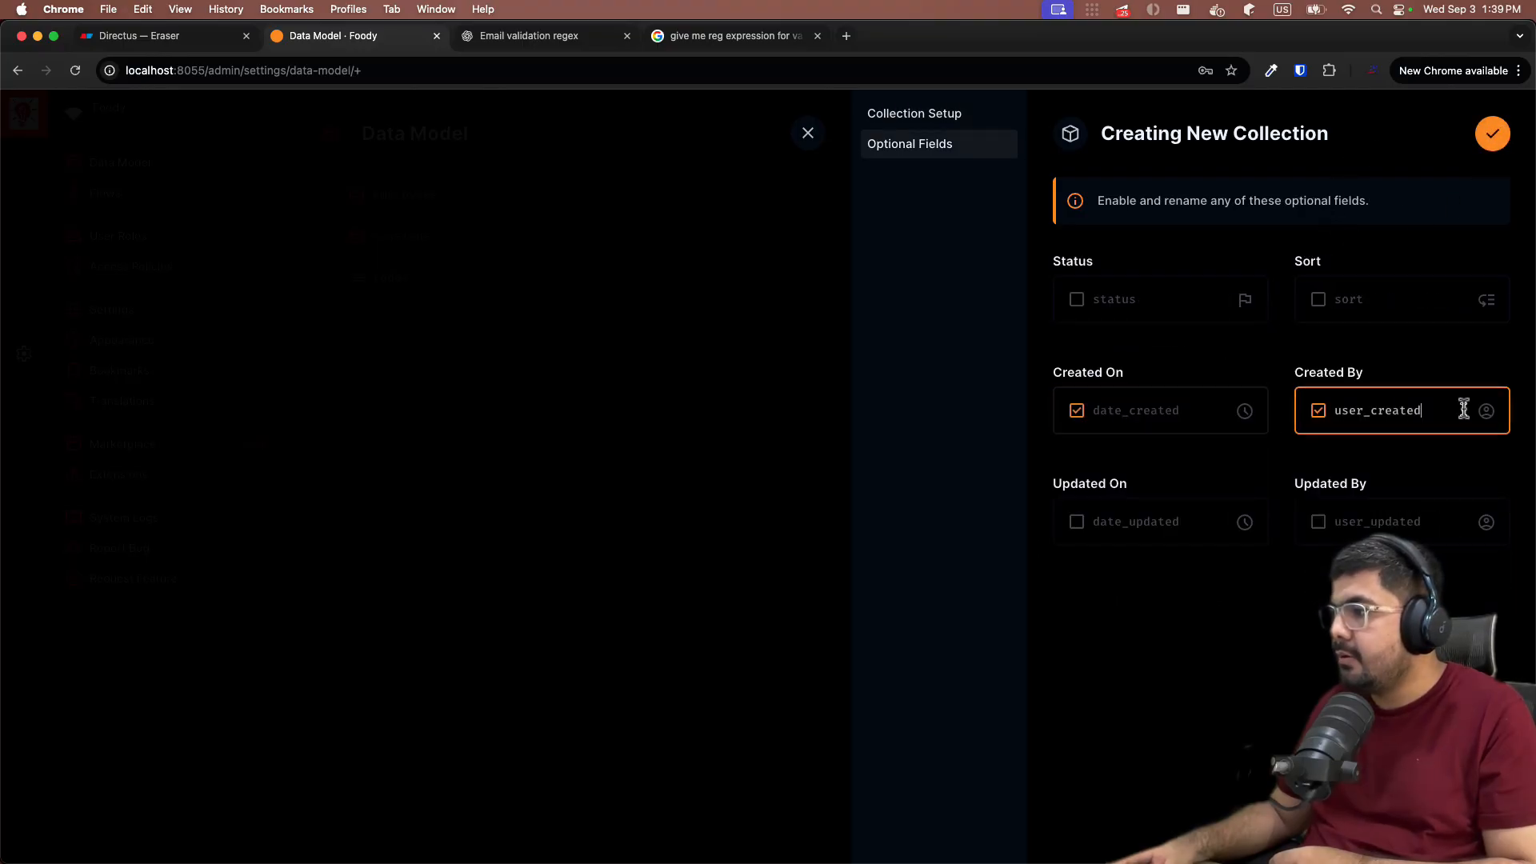
click(1179, 521)
click(1411, 521)
click(1497, 136)
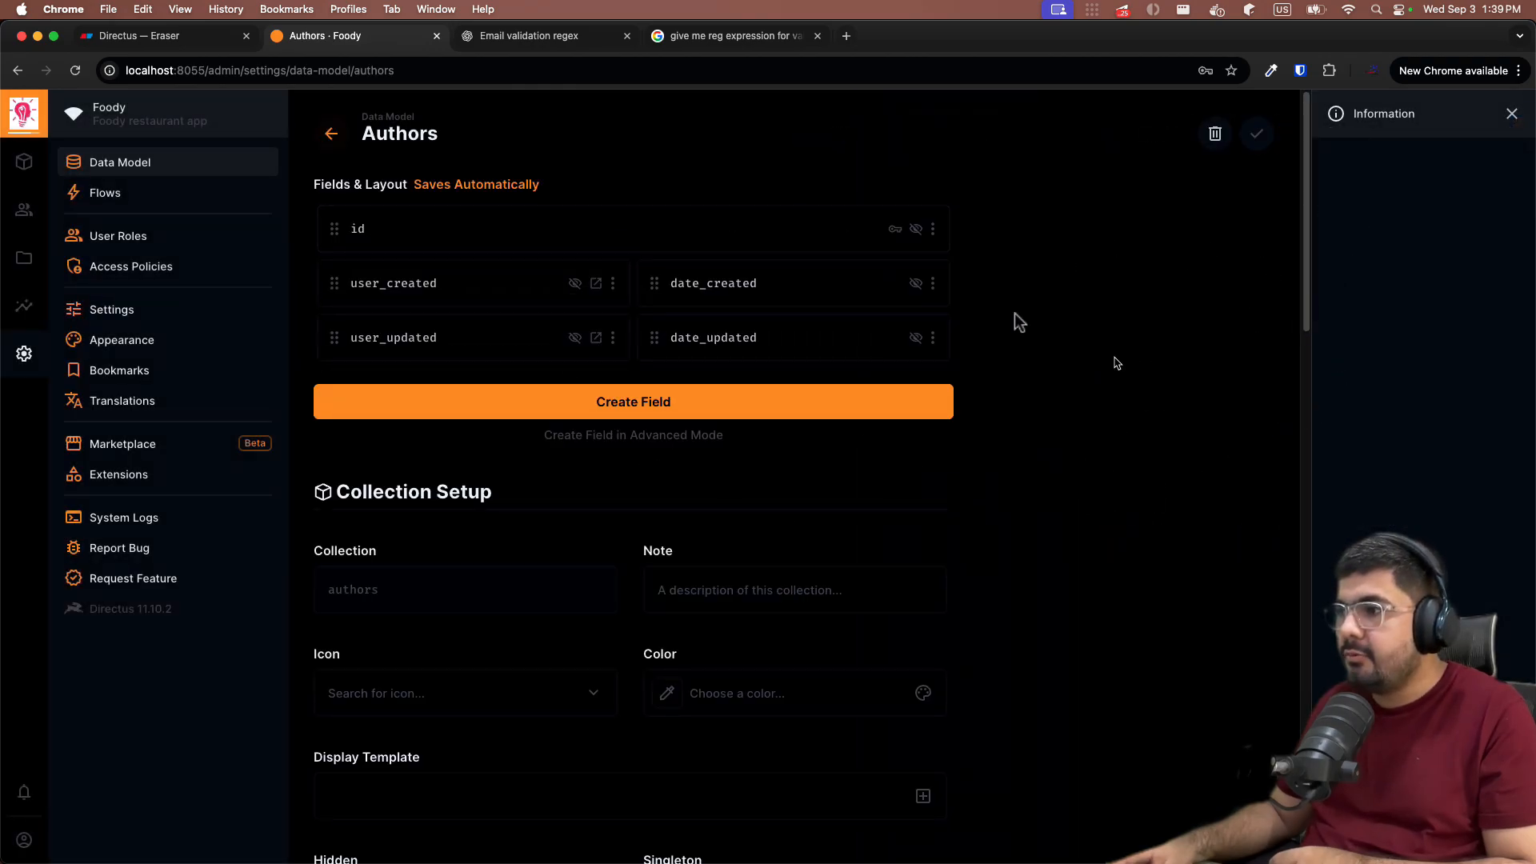
Step: Check the Author entity in the Eraser diagram and add a String input field with the key first_name to the authors collection
key(ctrl+shift+Tab)
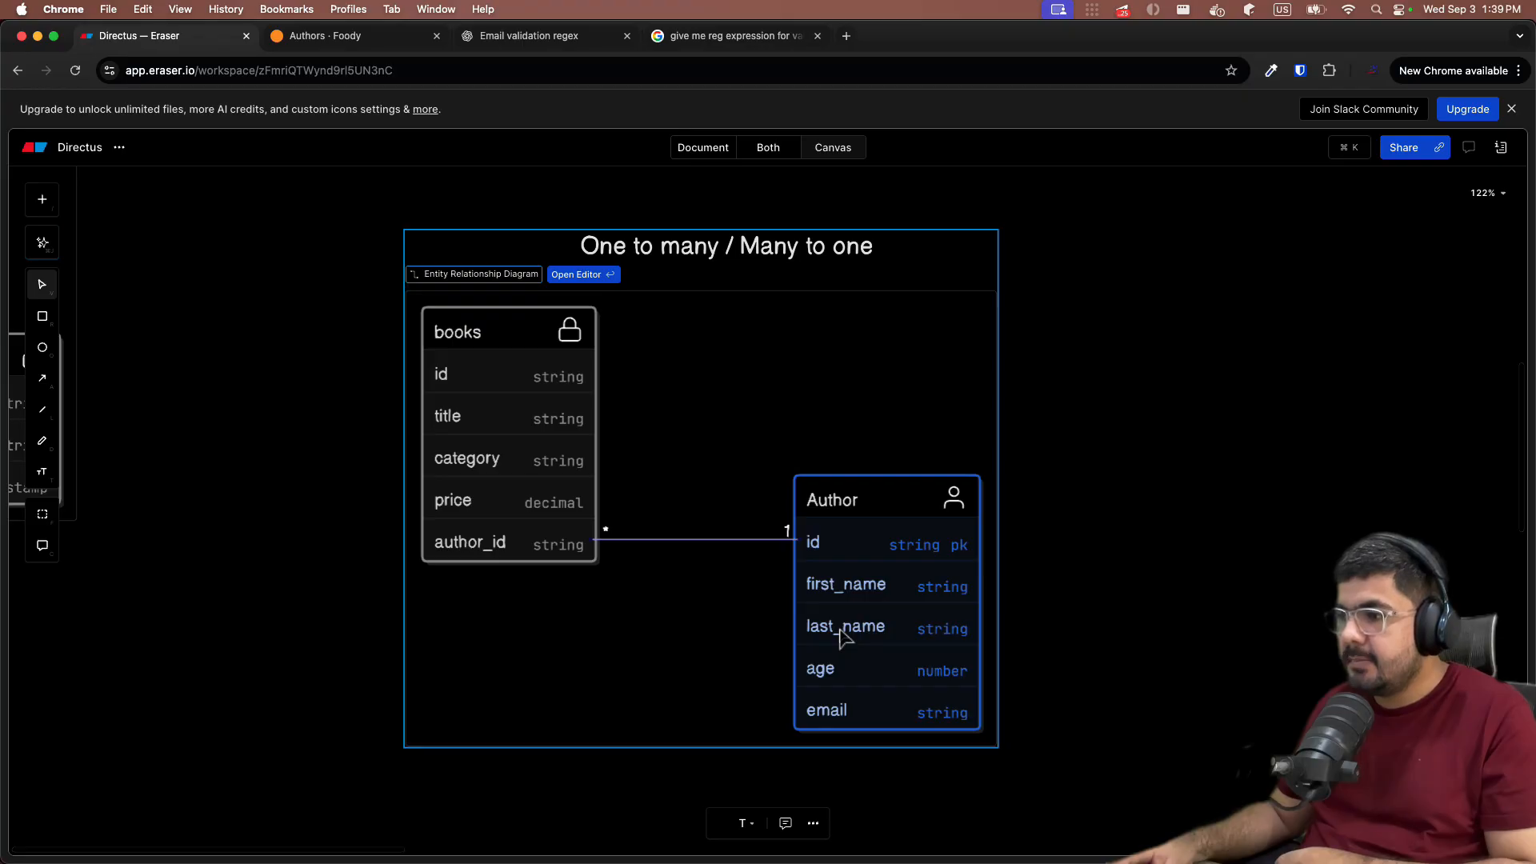
click(296, 50)
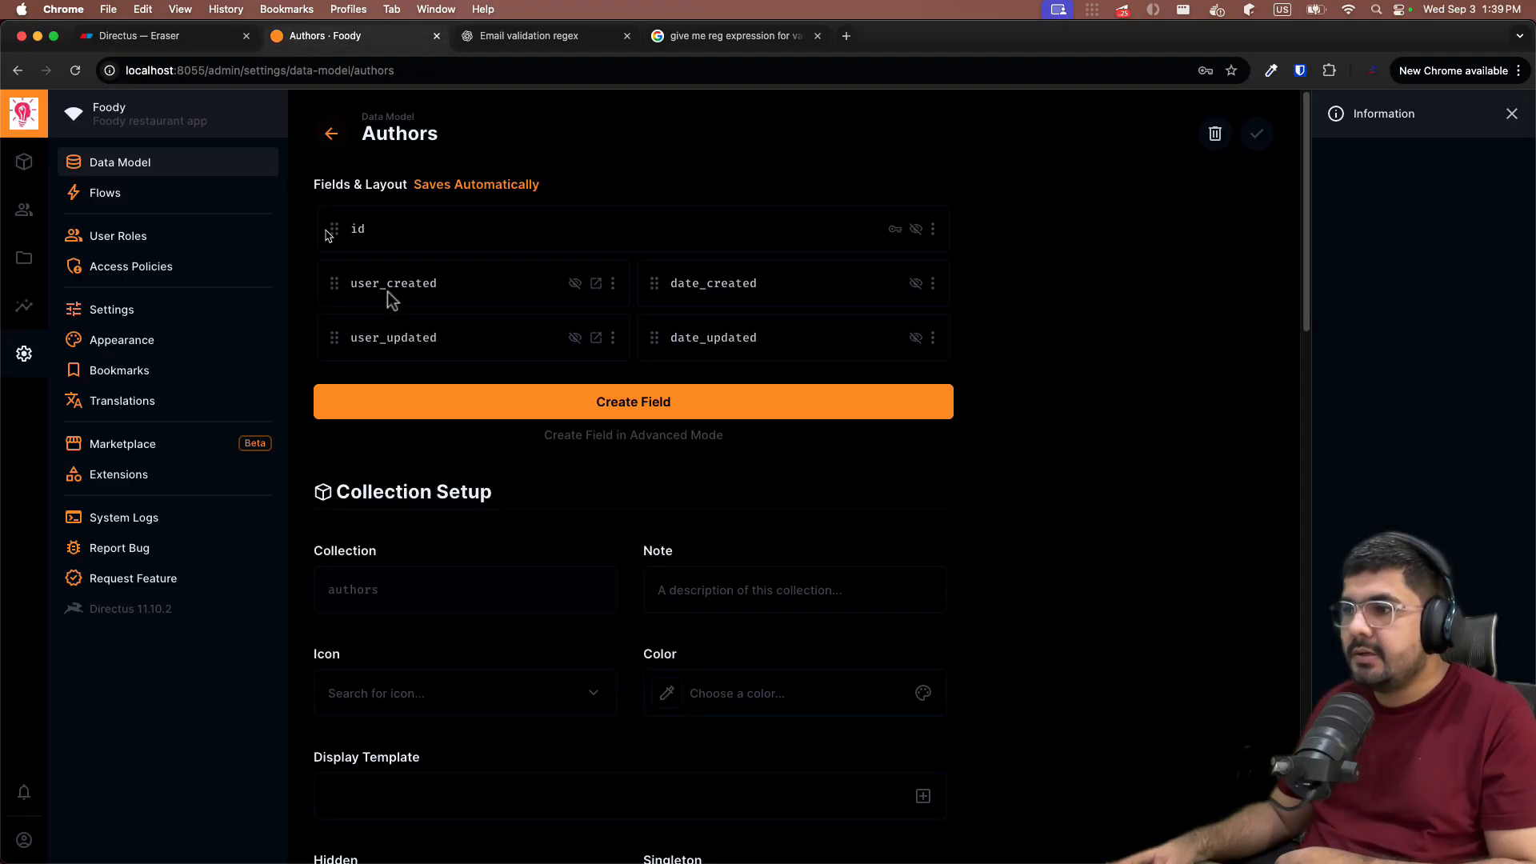
click(520, 420)
click(972, 280)
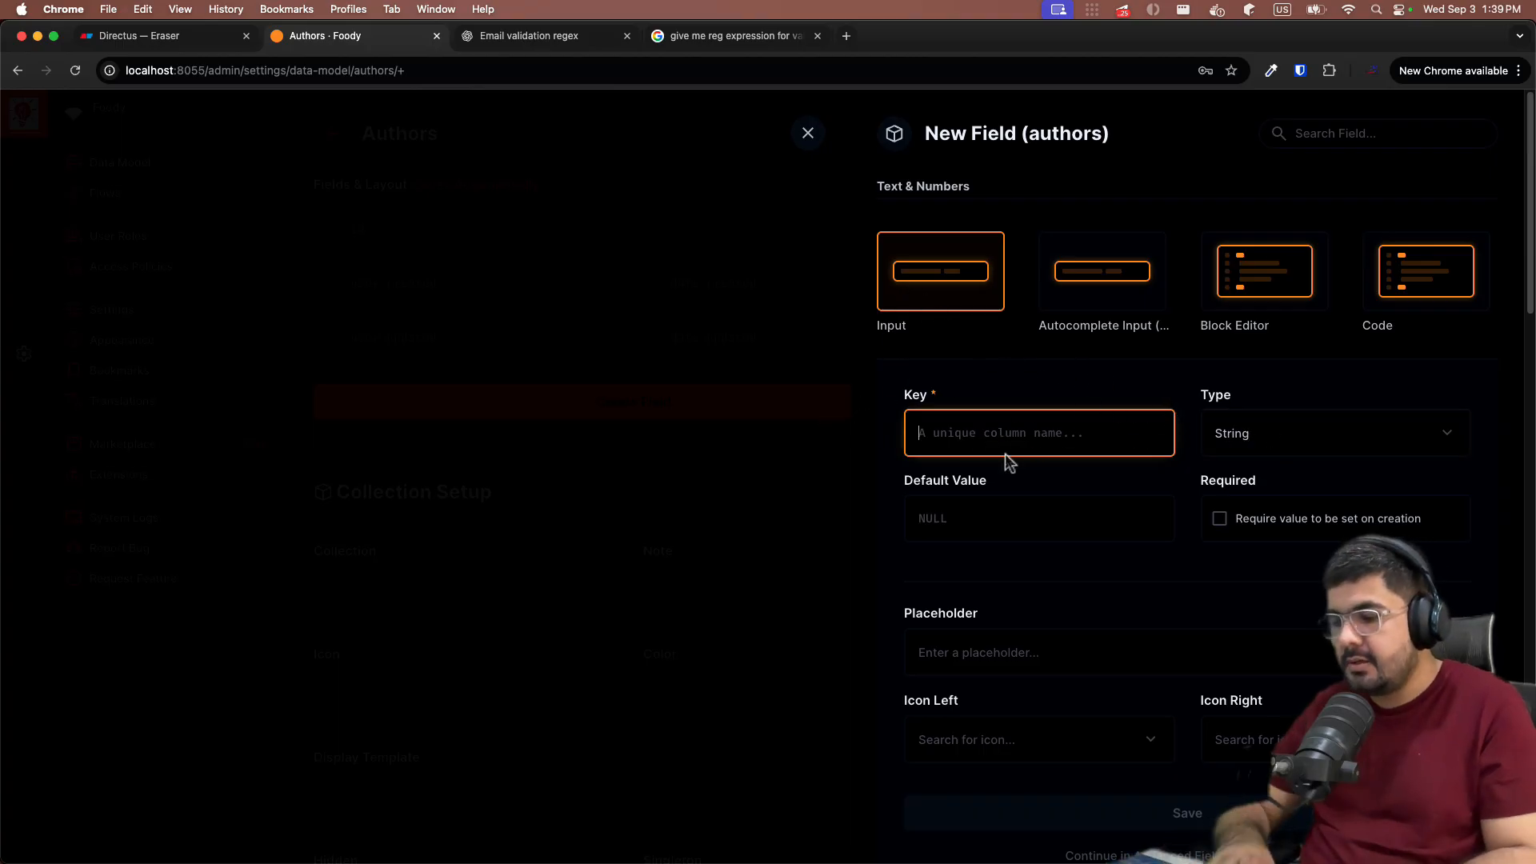
text(first_name)
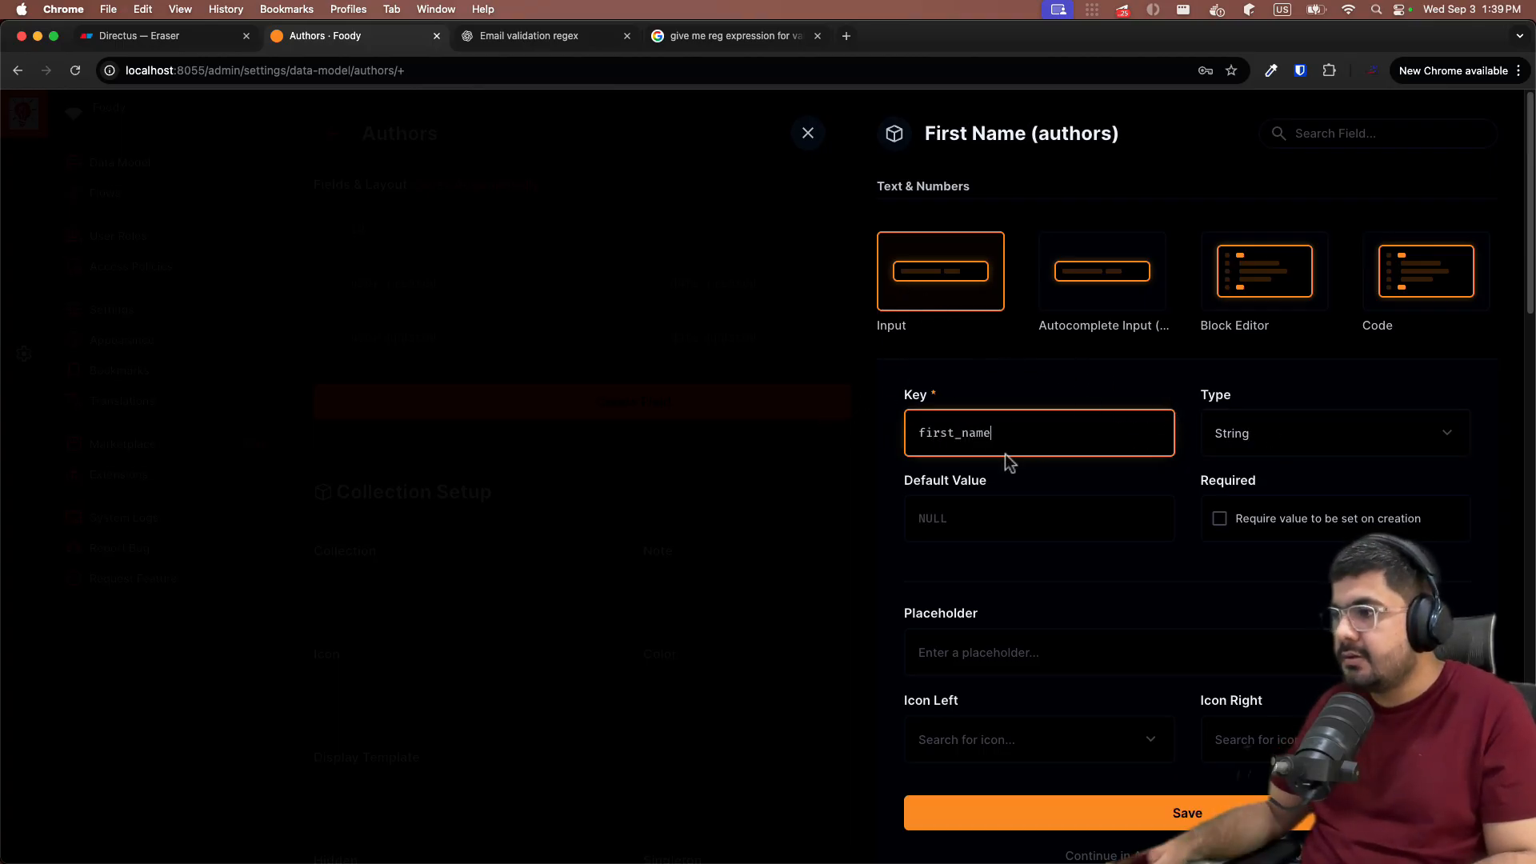
scroll(1015, 468, down, 3)
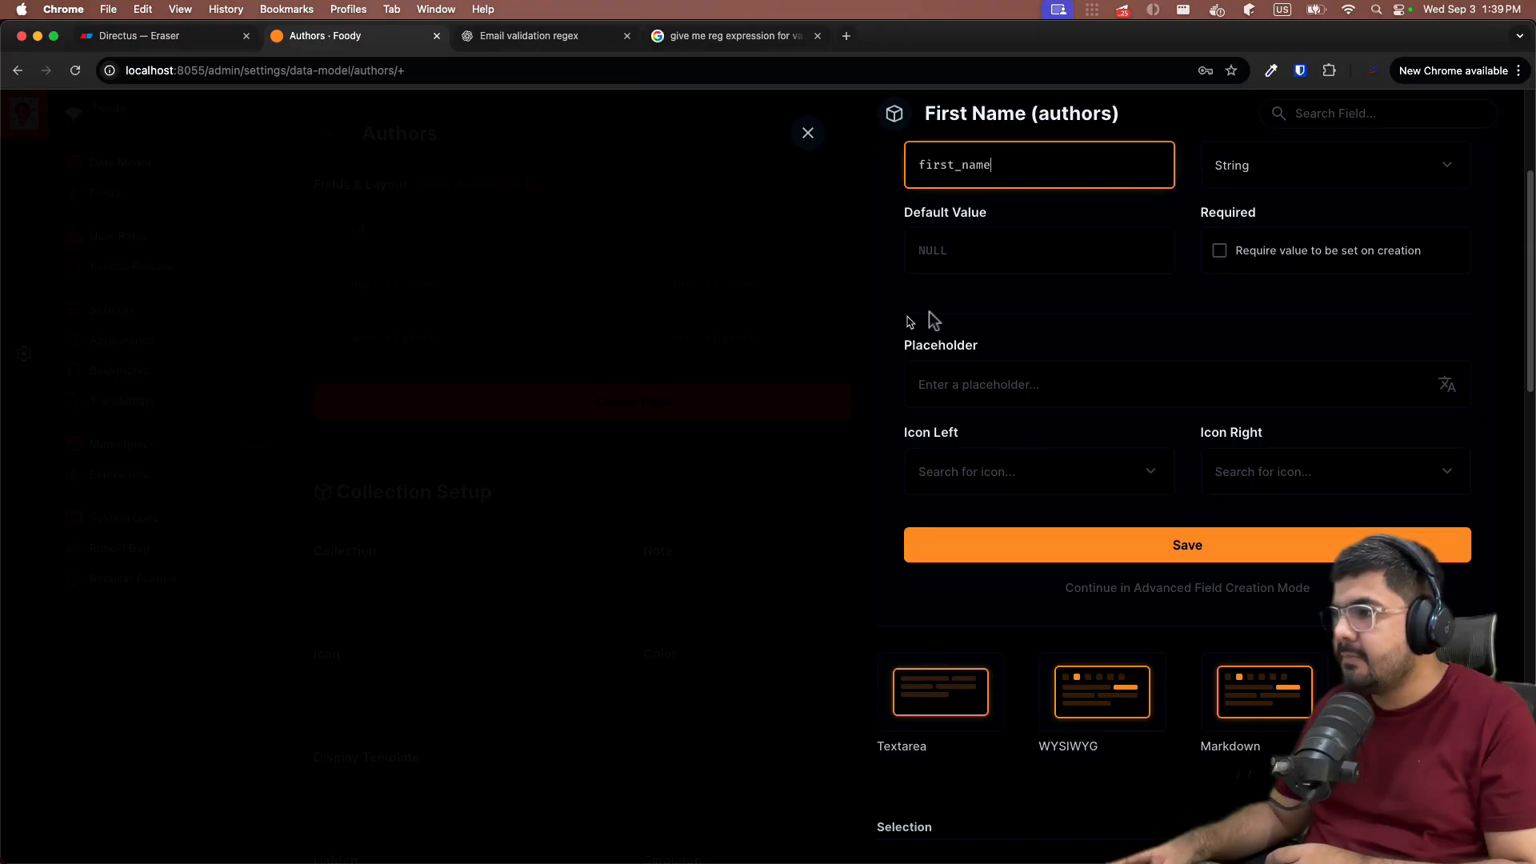
click(1115, 545)
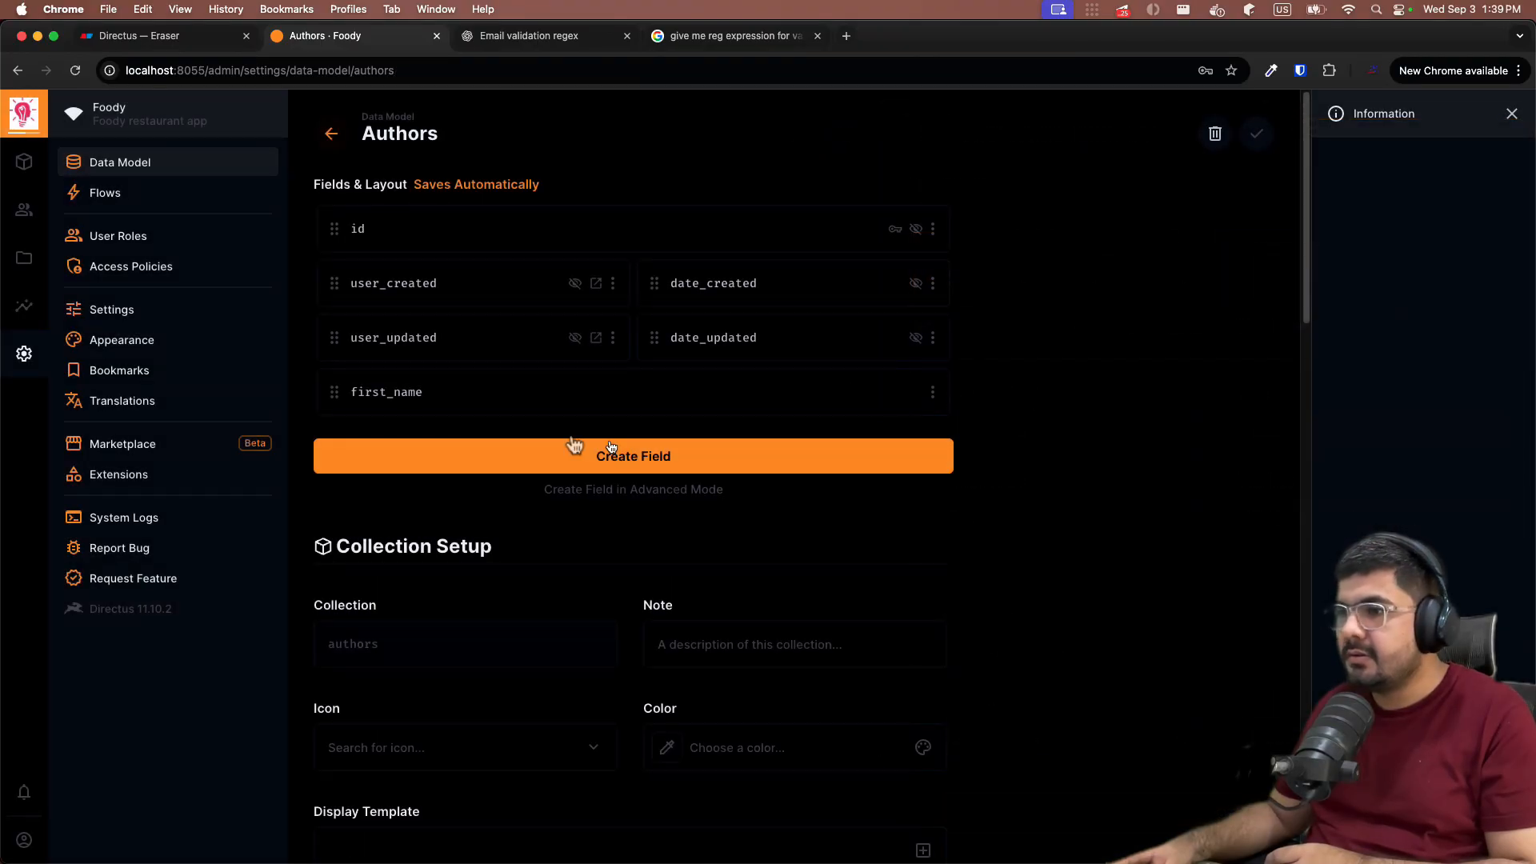
Step: Add a String input field with the key last_name to the authors collection and save it
click(584, 452)
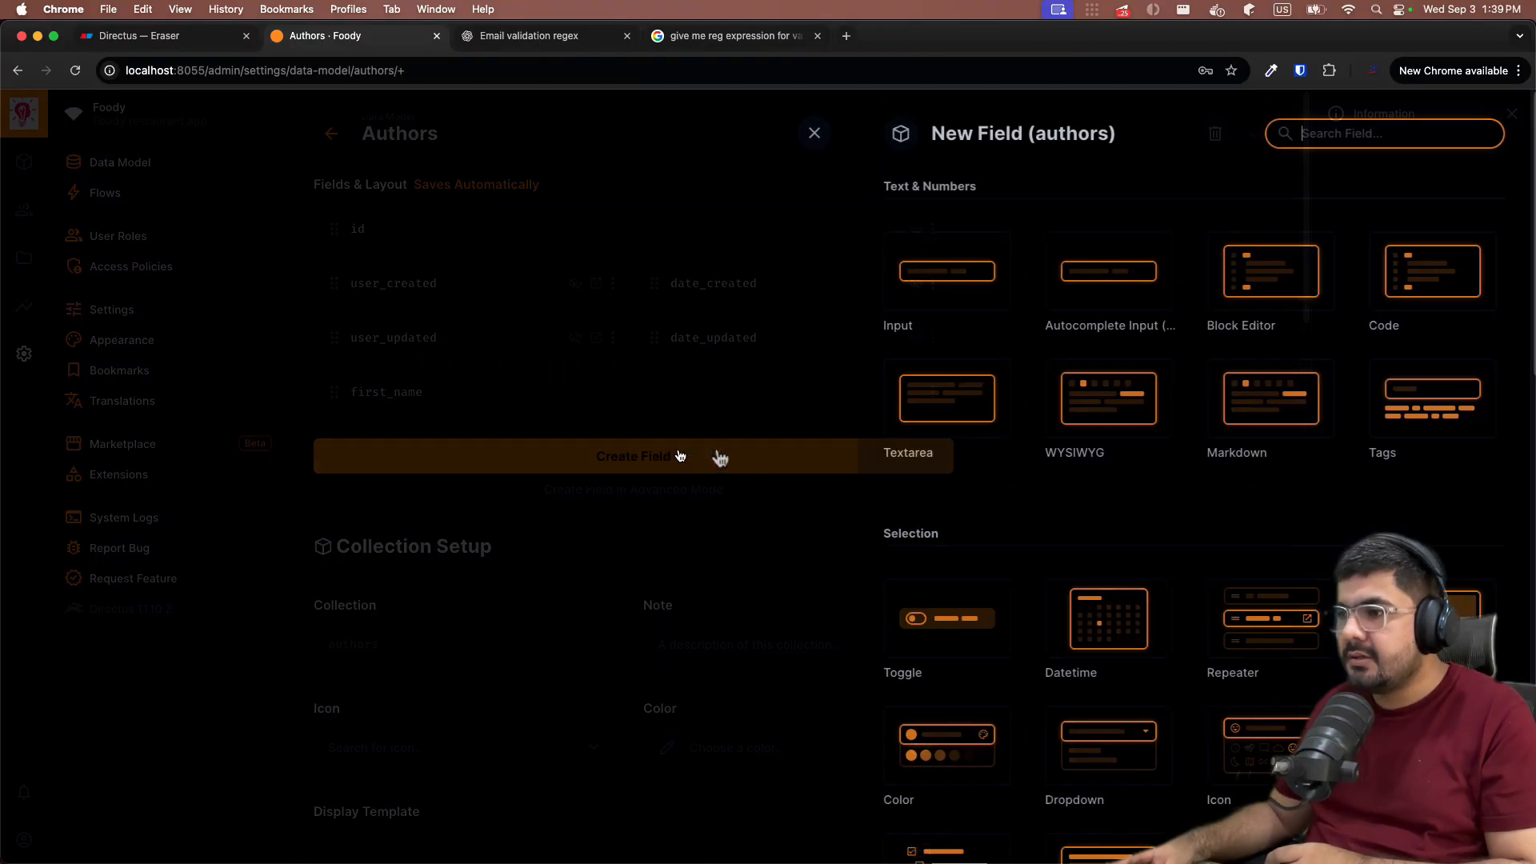
click(983, 275)
text(last)
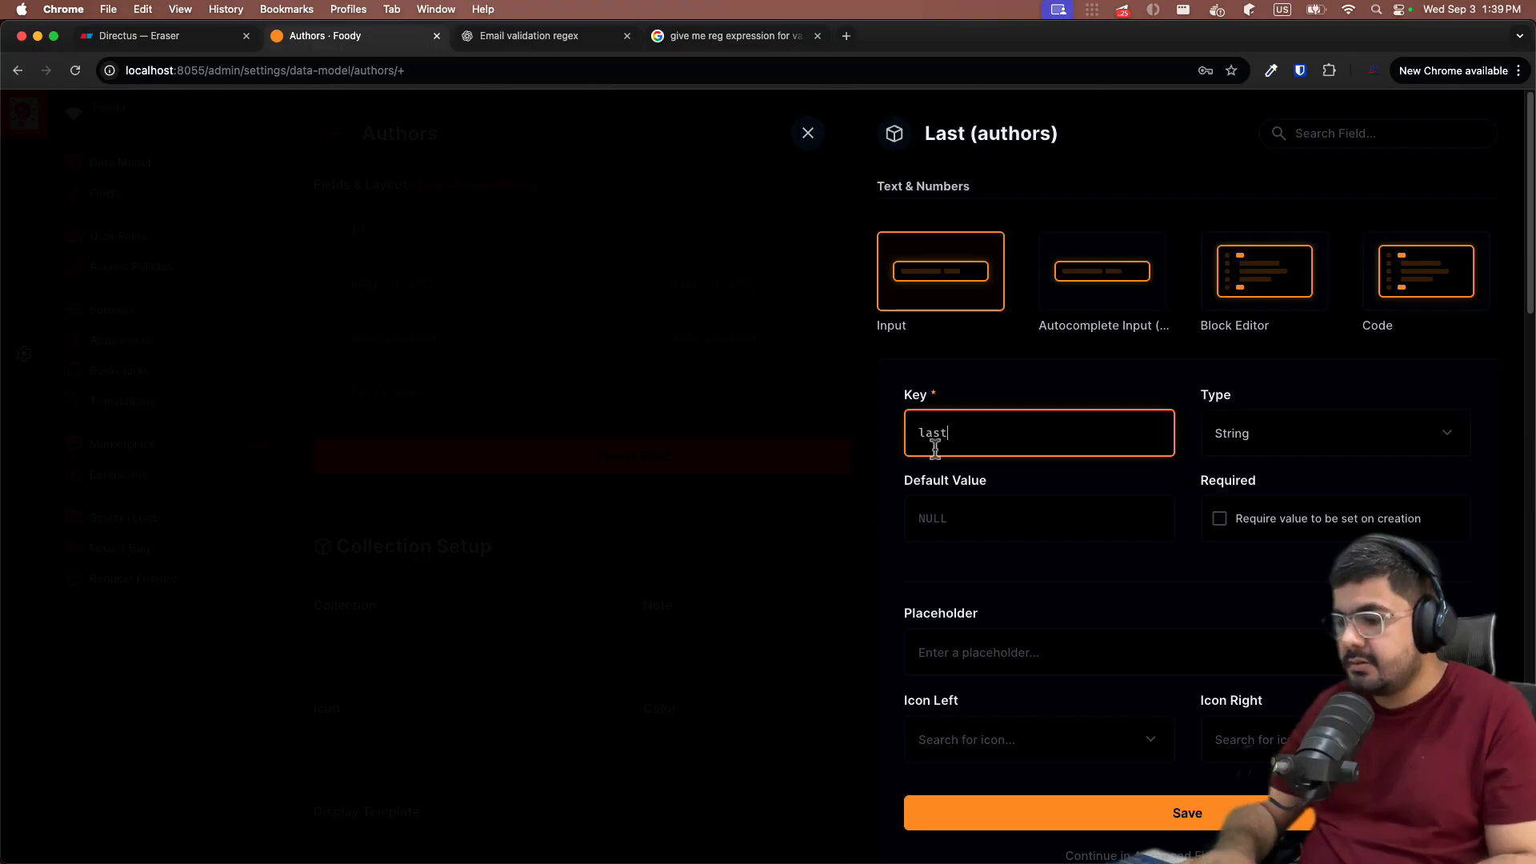
text(_name)
scroll(984, 590, down, 3)
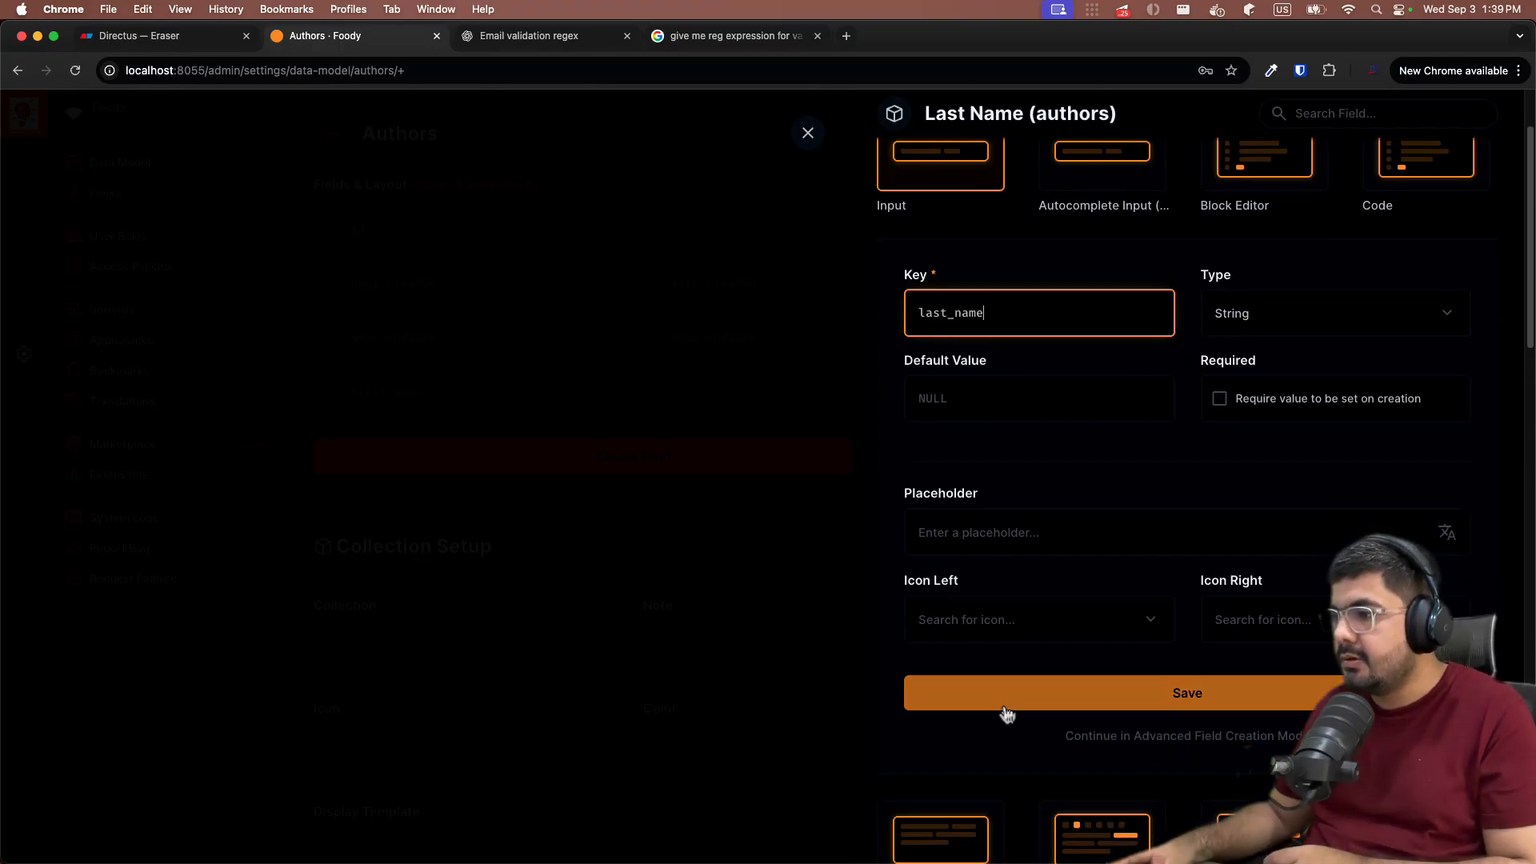
click(1005, 700)
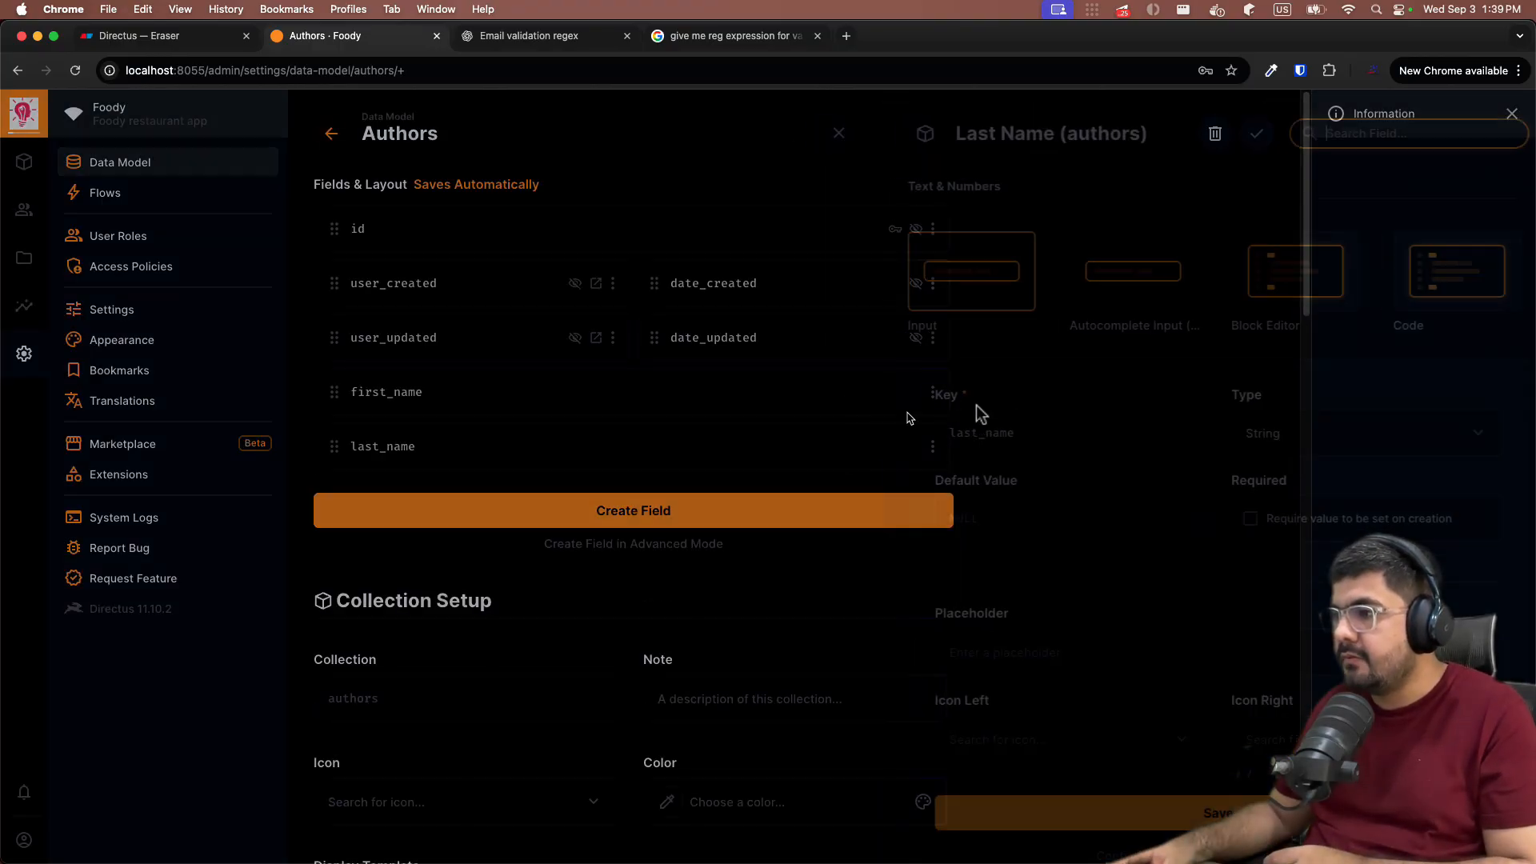
Step: Start a new input field on authors with the key age and type Integer, consulting the Author entity in the Eraser diagram
click(525, 516)
click(99, 40)
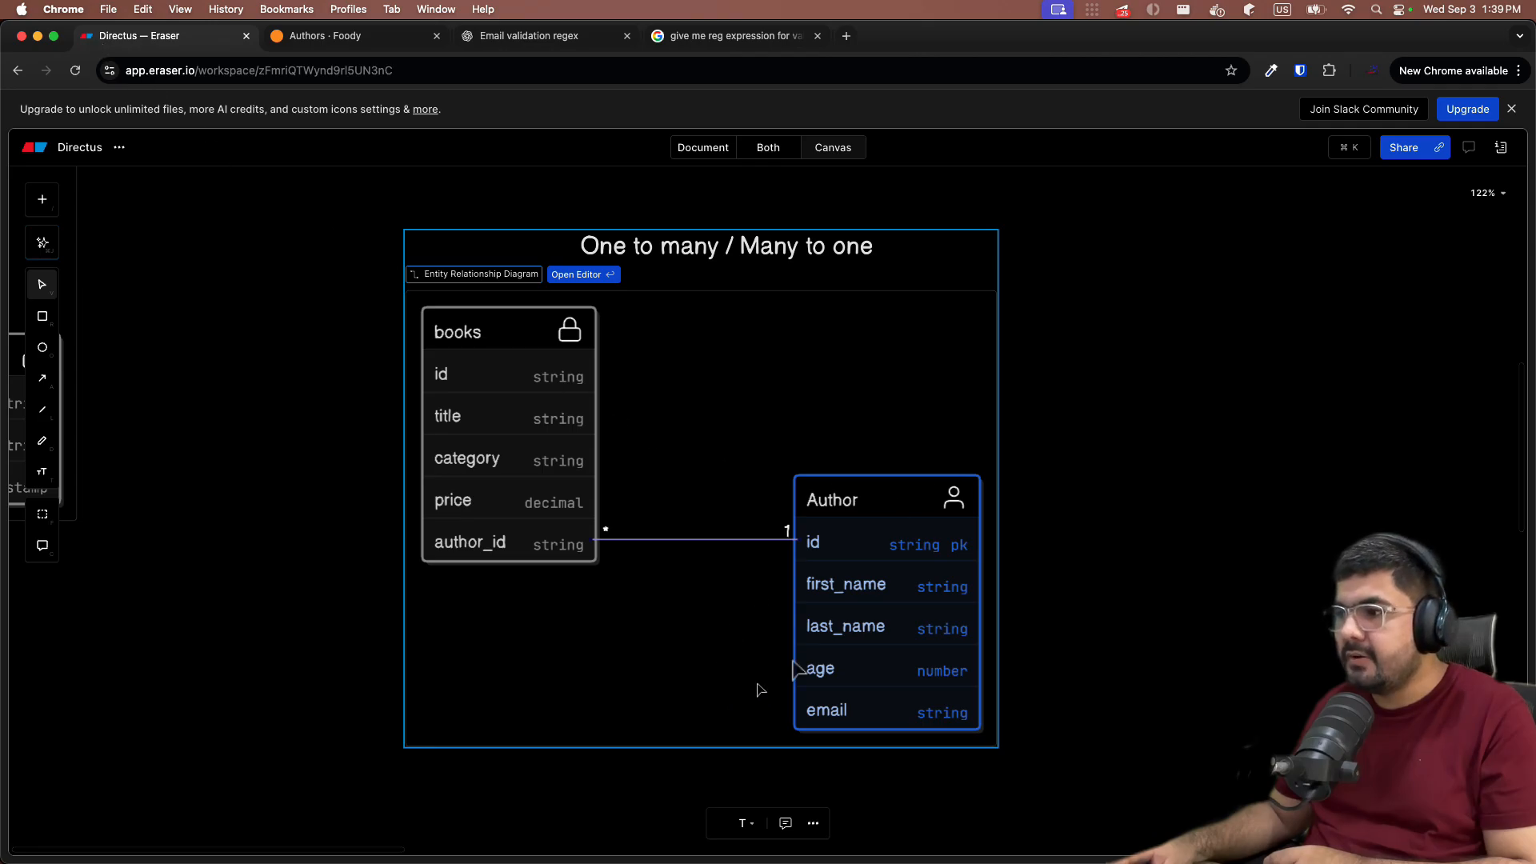
click(309, 35)
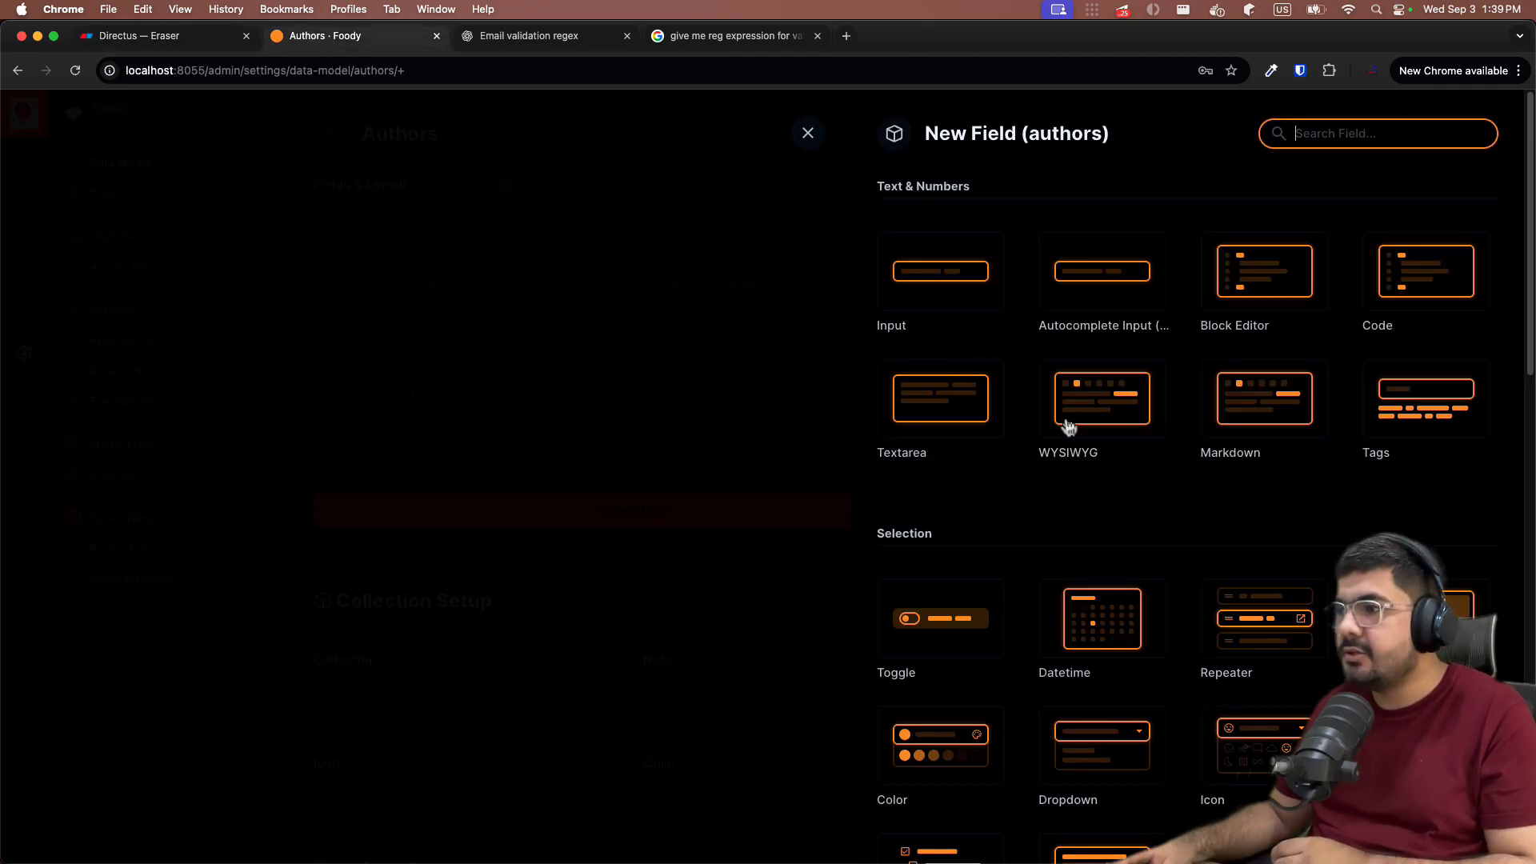
click(971, 281)
text(age)
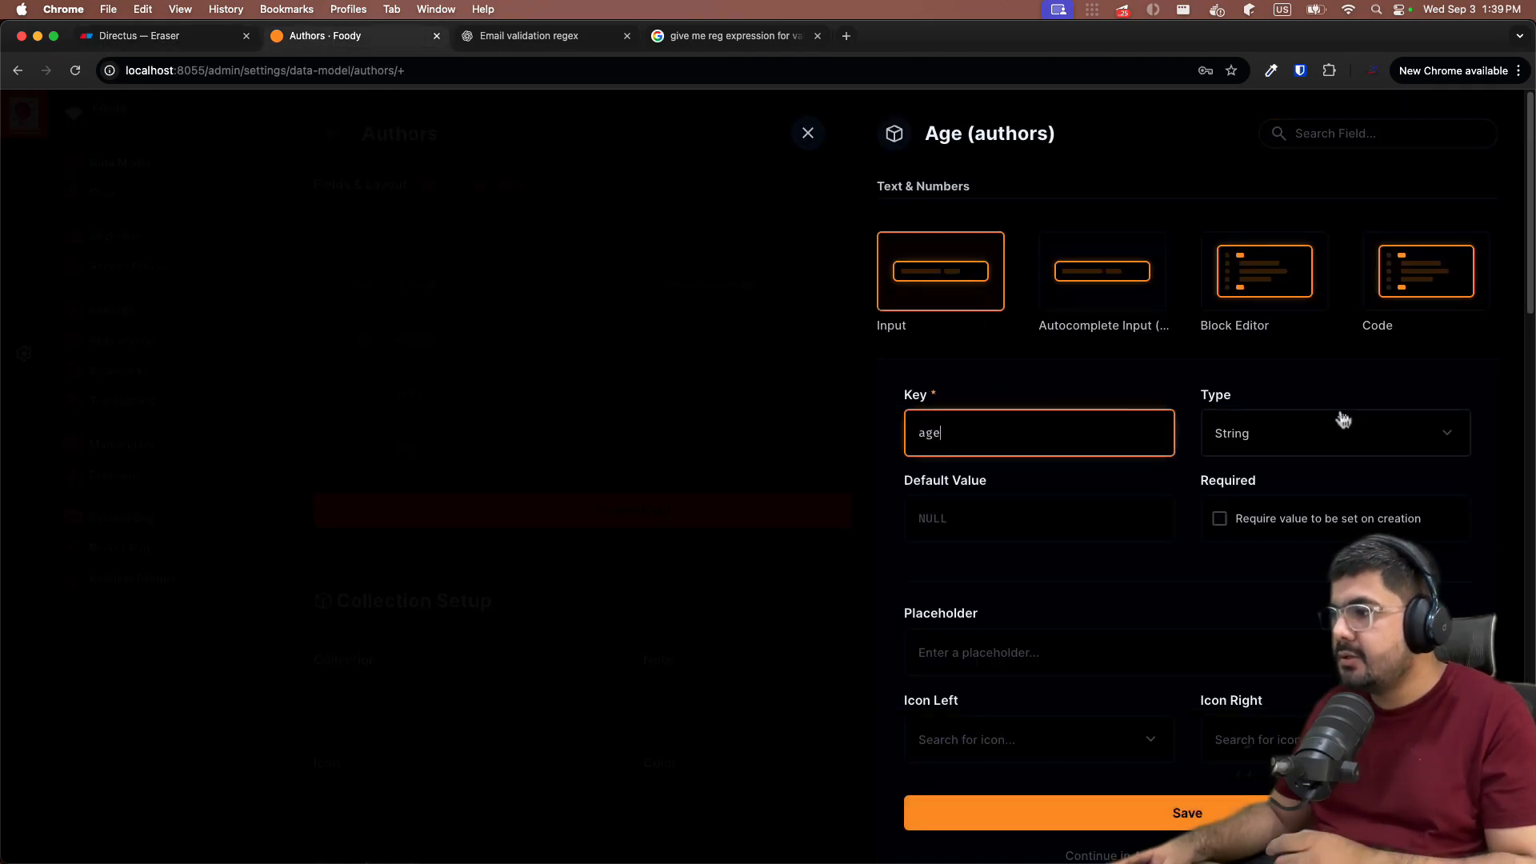
click(1232, 433)
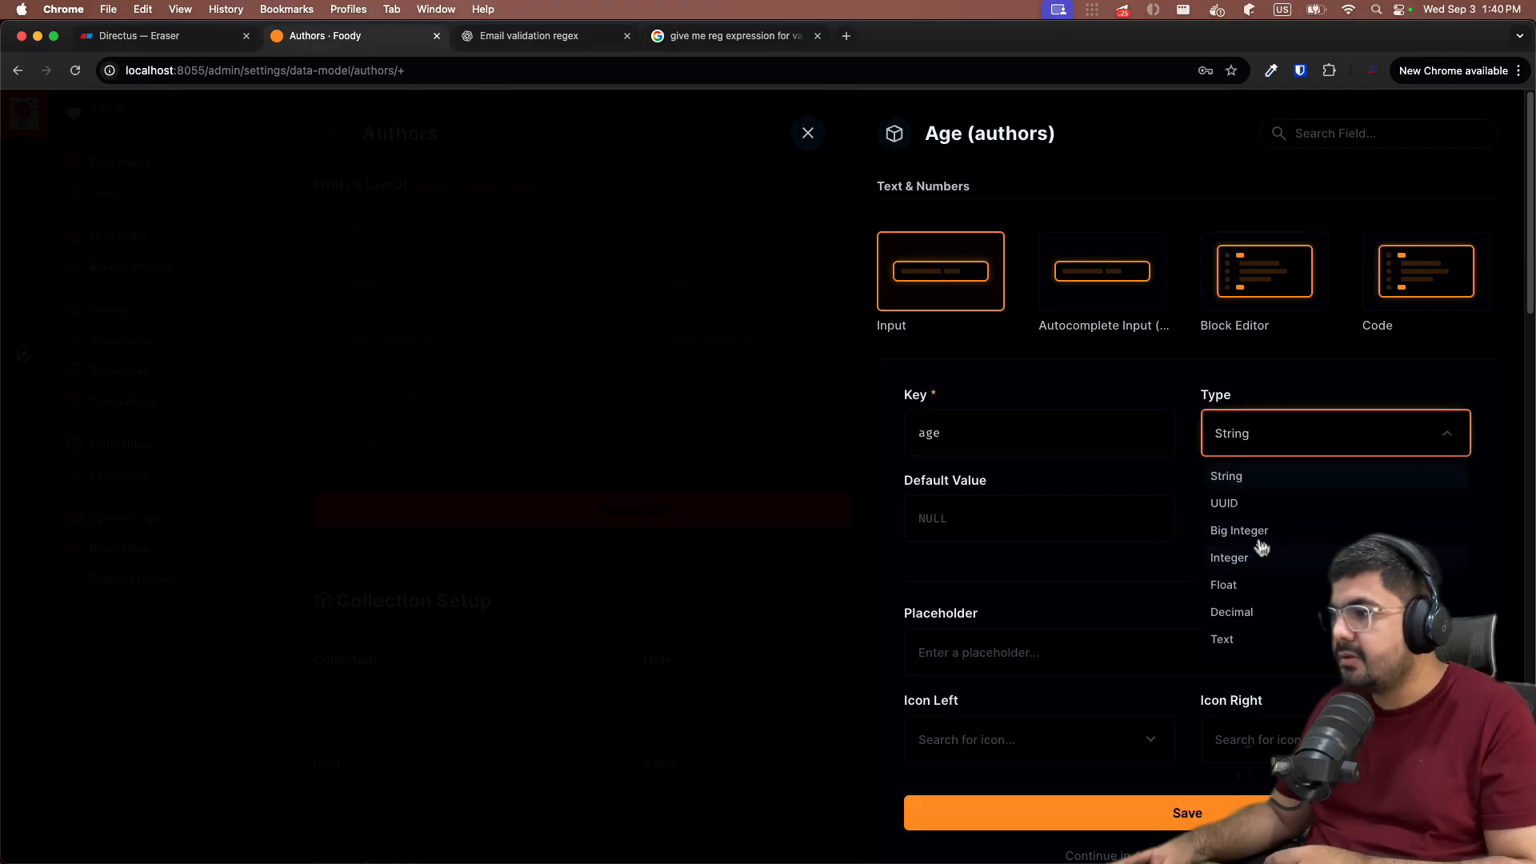
click(1232, 558)
Step: Set the age field's maximum value to 150 and save the field
scroll(1169, 559, down, 3)
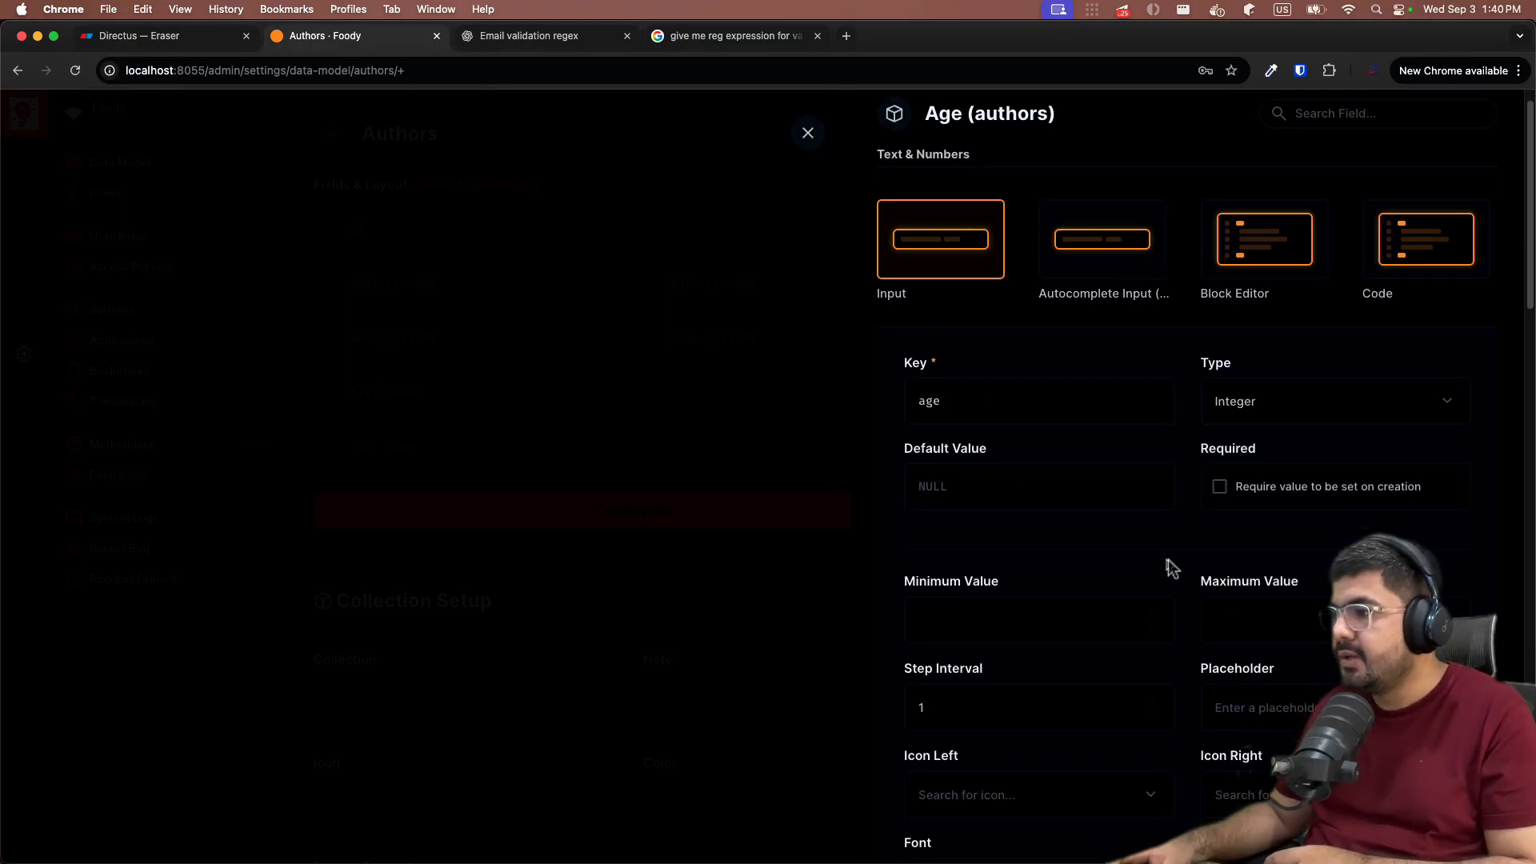
click(1284, 557)
text(150)
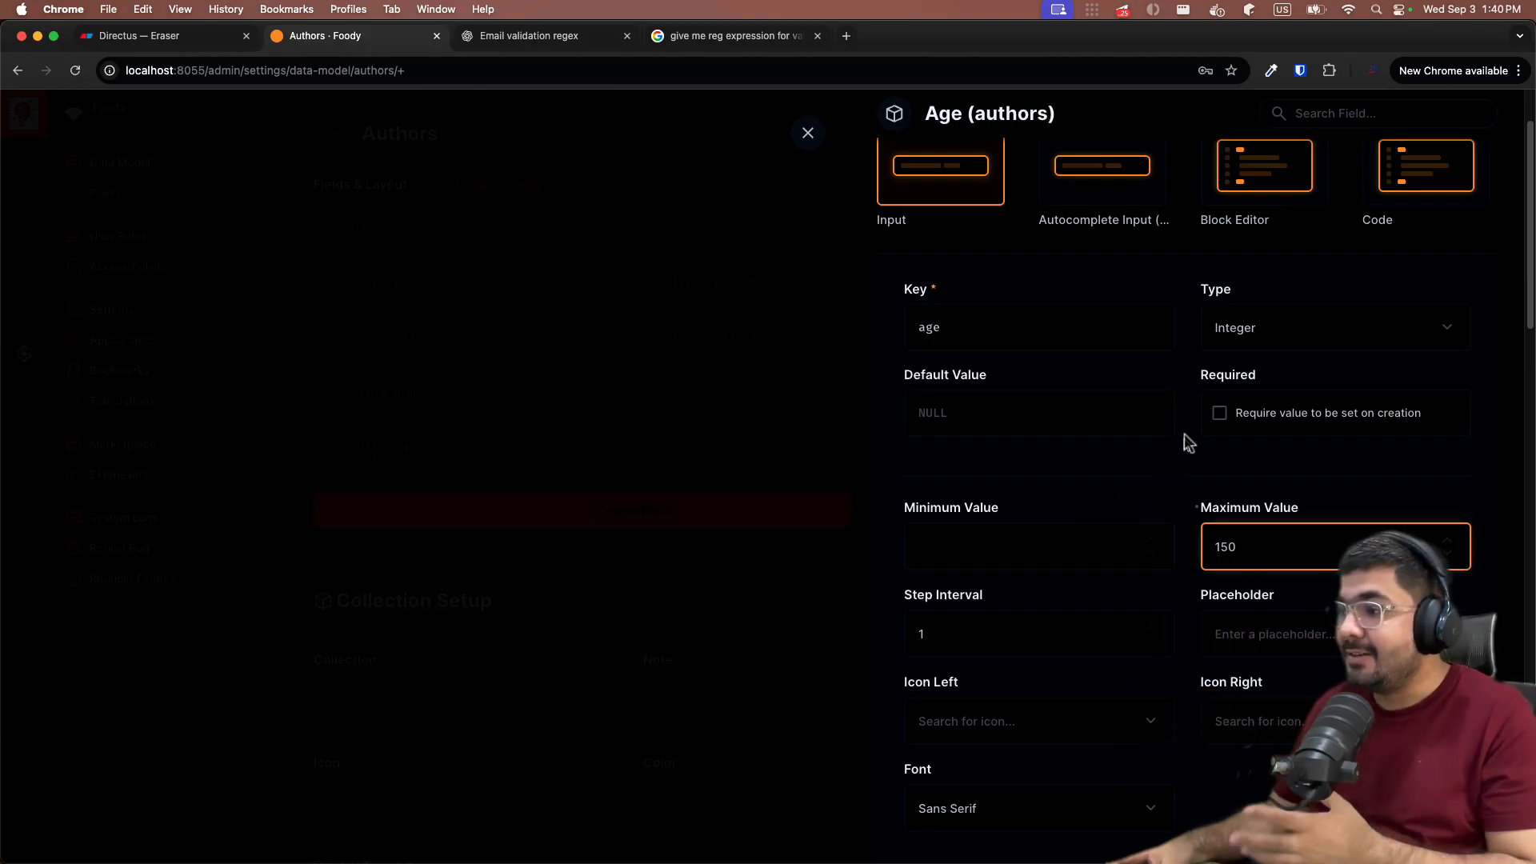
scroll(1146, 441, down, 2)
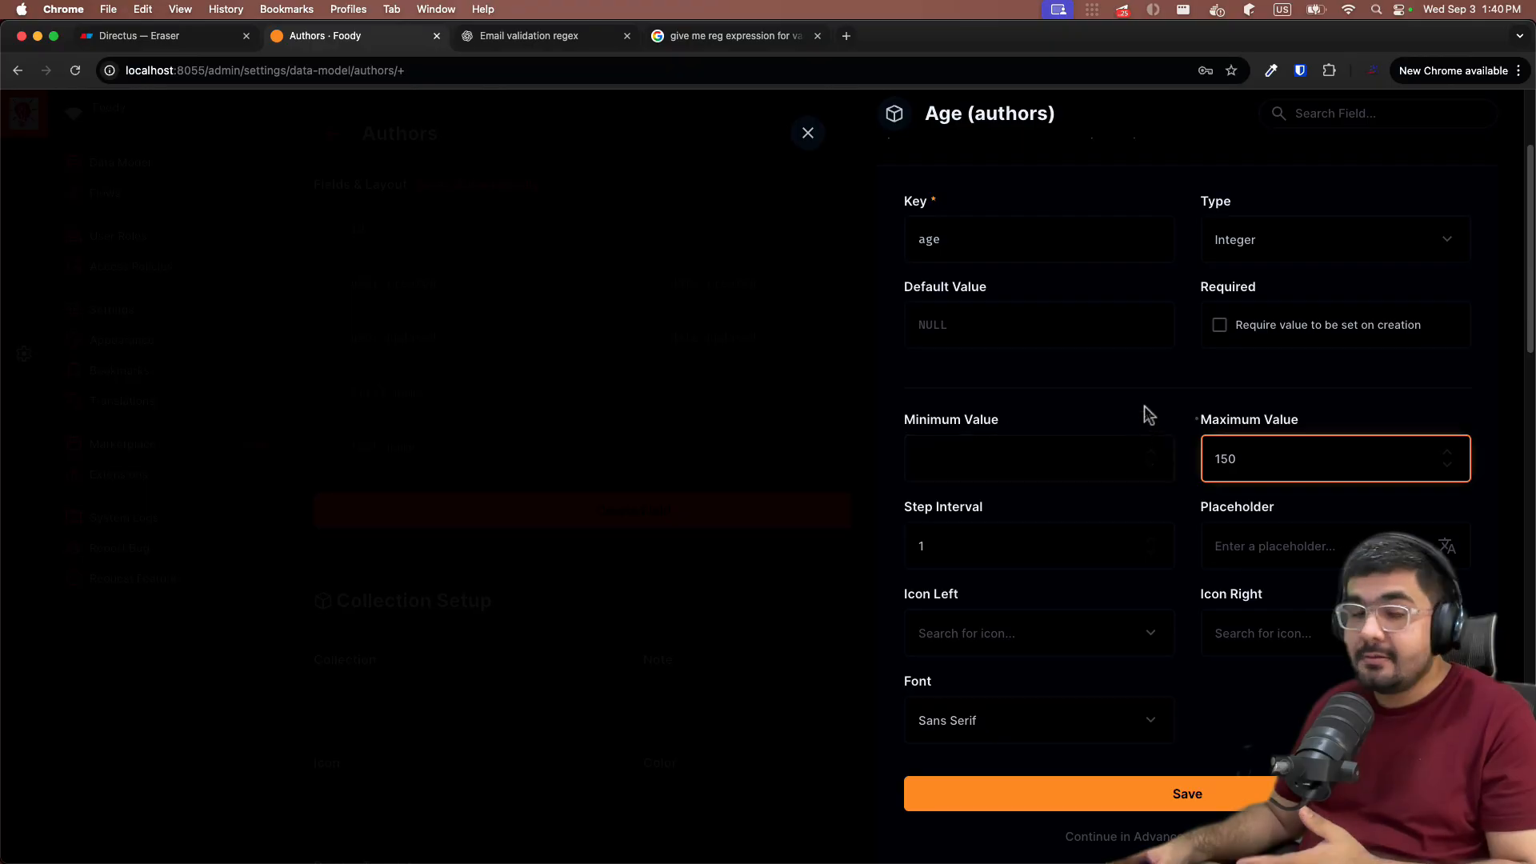
scroll(1237, 556, down, 2)
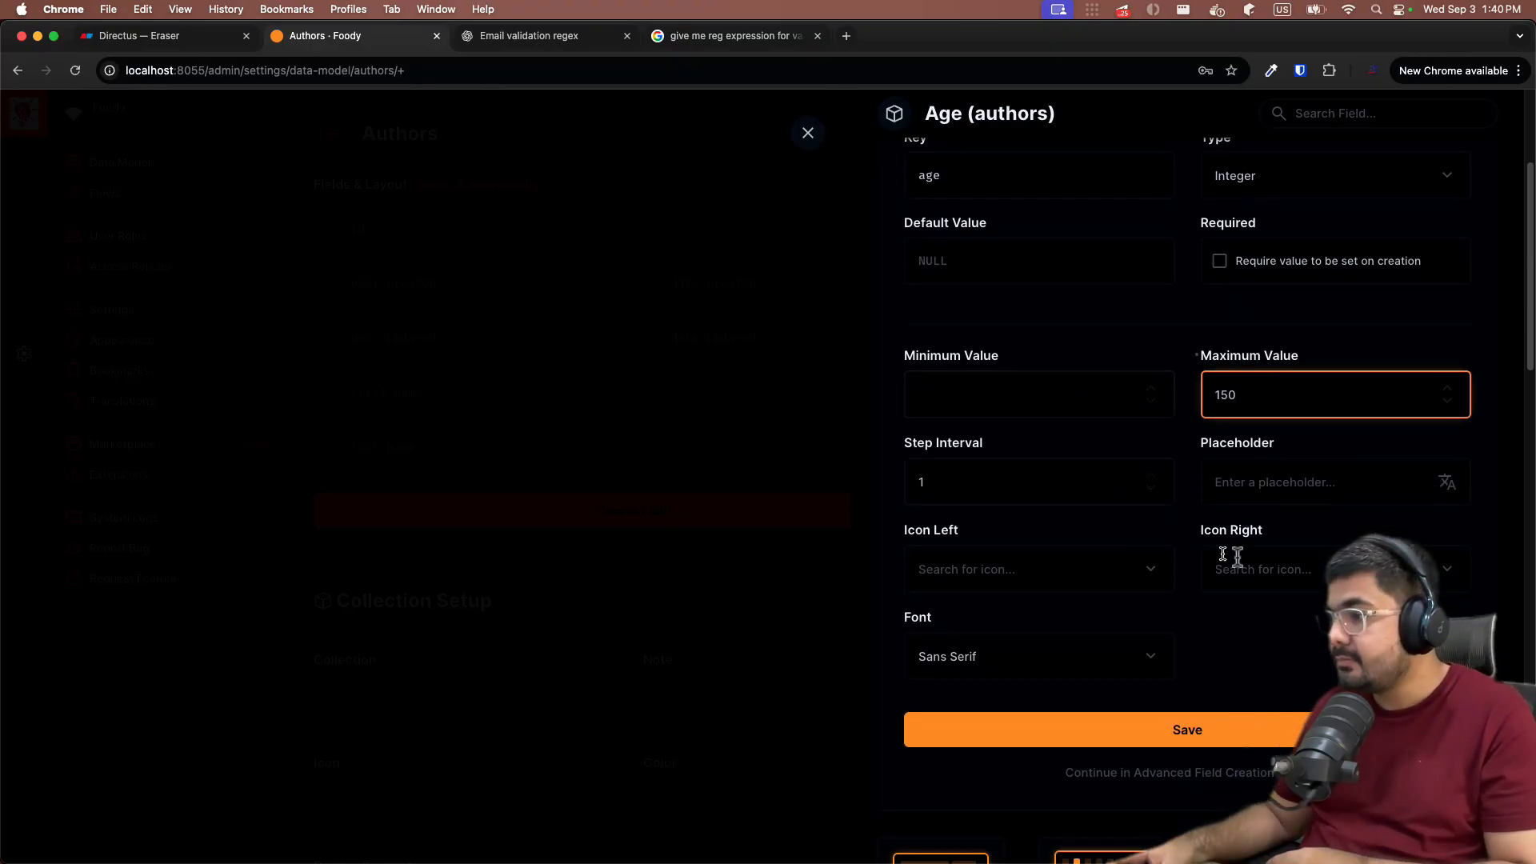
drag(1271, 401, 1193, 400)
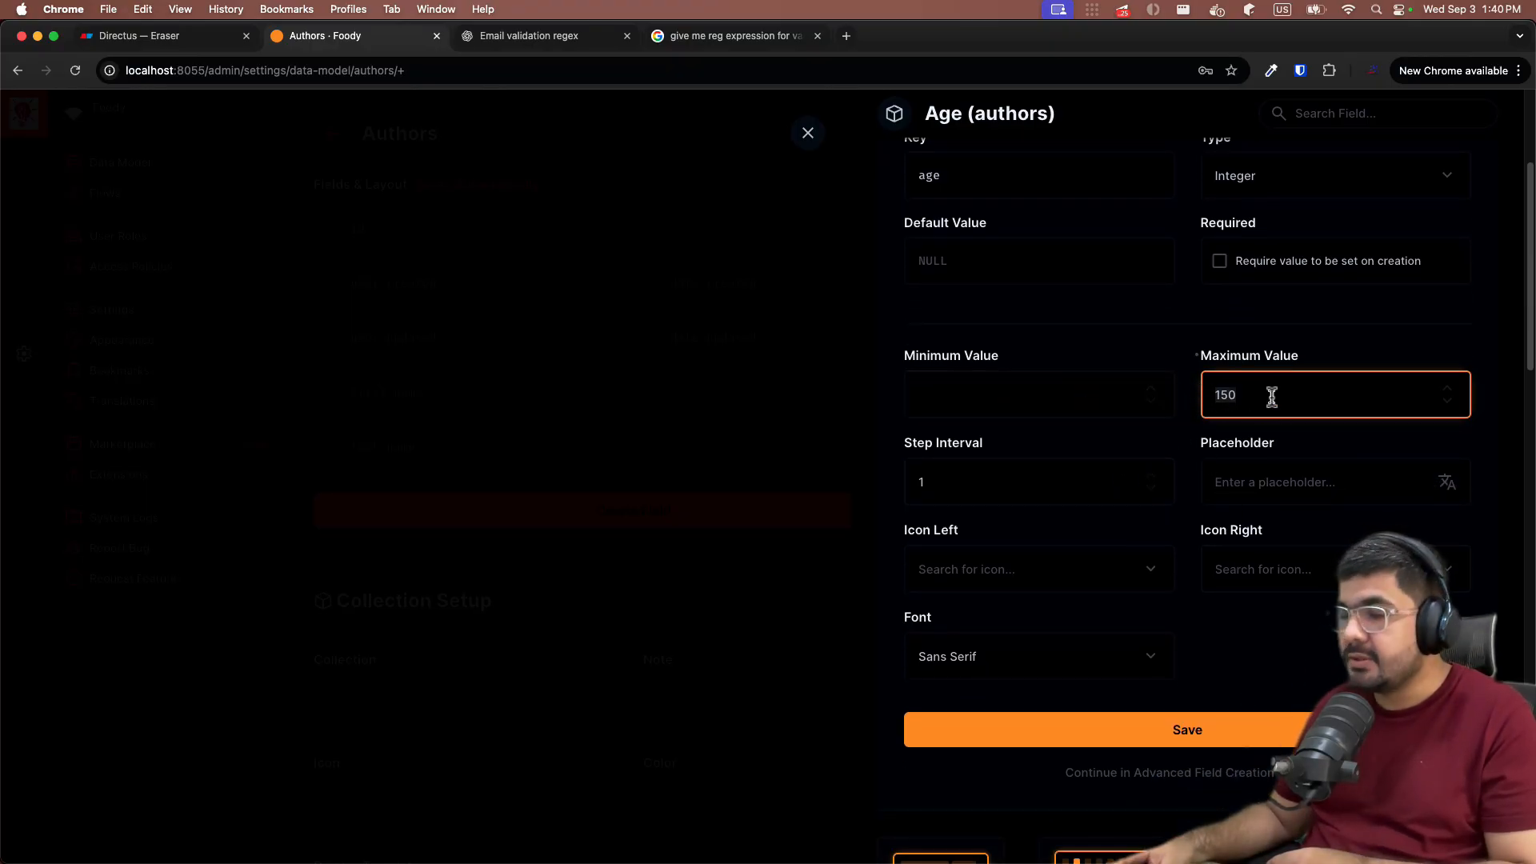
click(1164, 743)
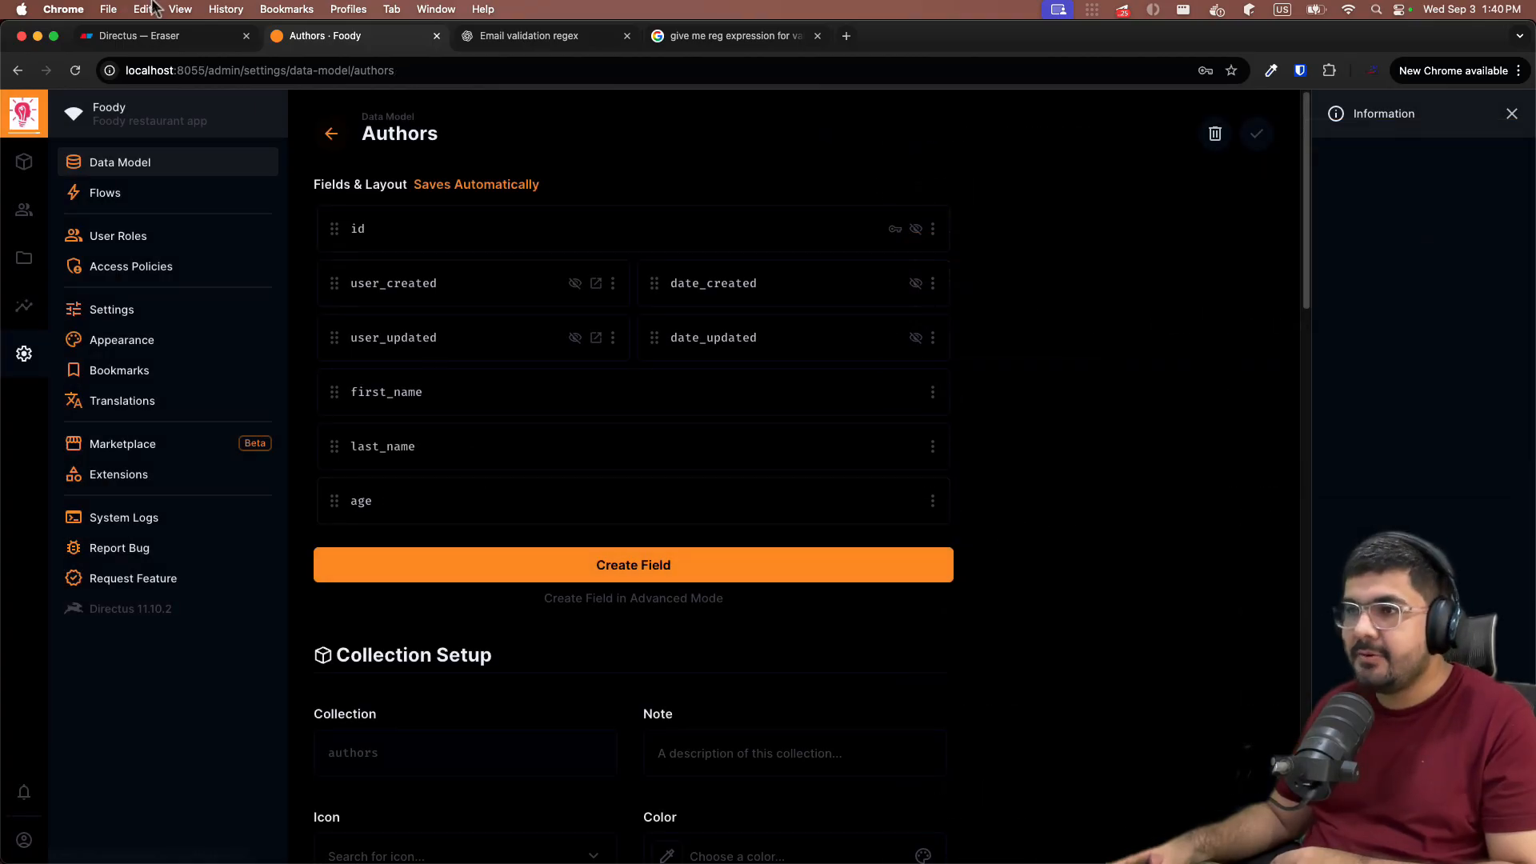
Step: Check the Author entity in the Eraser diagram and start an advanced-mode String input field with the key email on authors
click(155, 35)
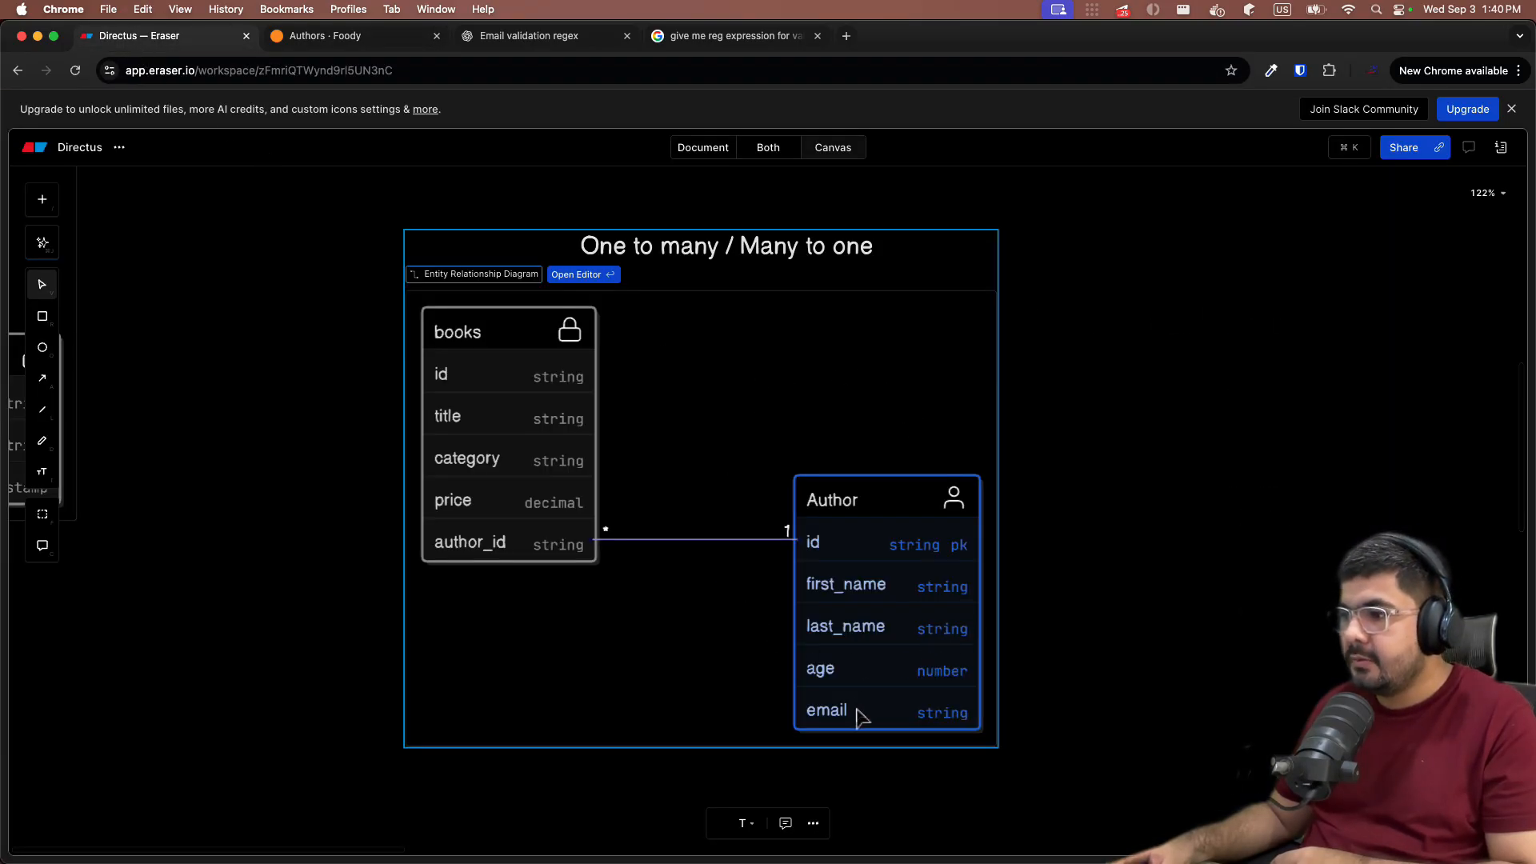
click(319, 36)
click(584, 576)
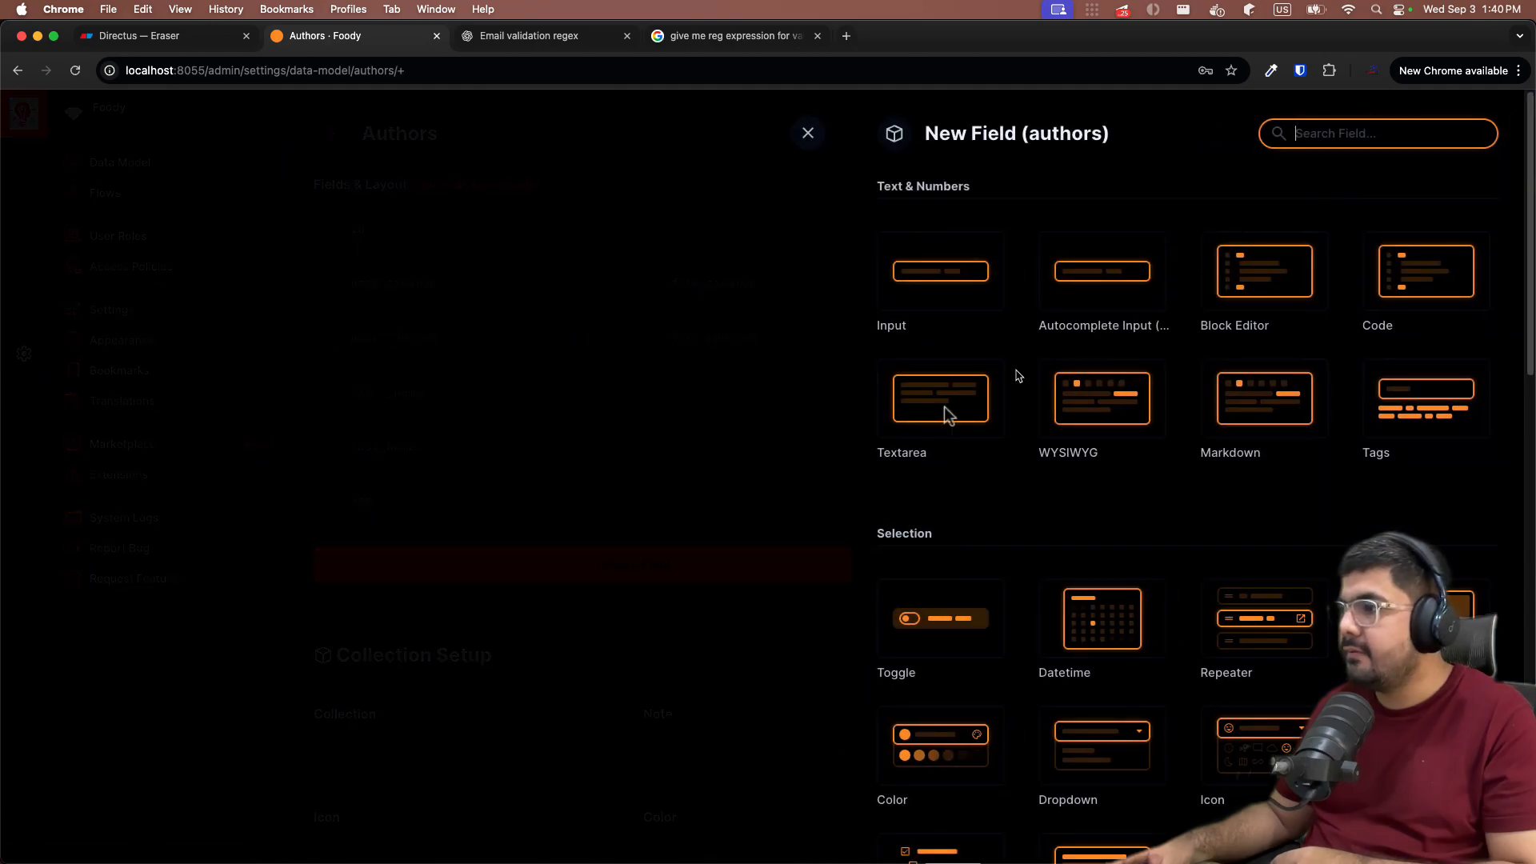
click(904, 304)
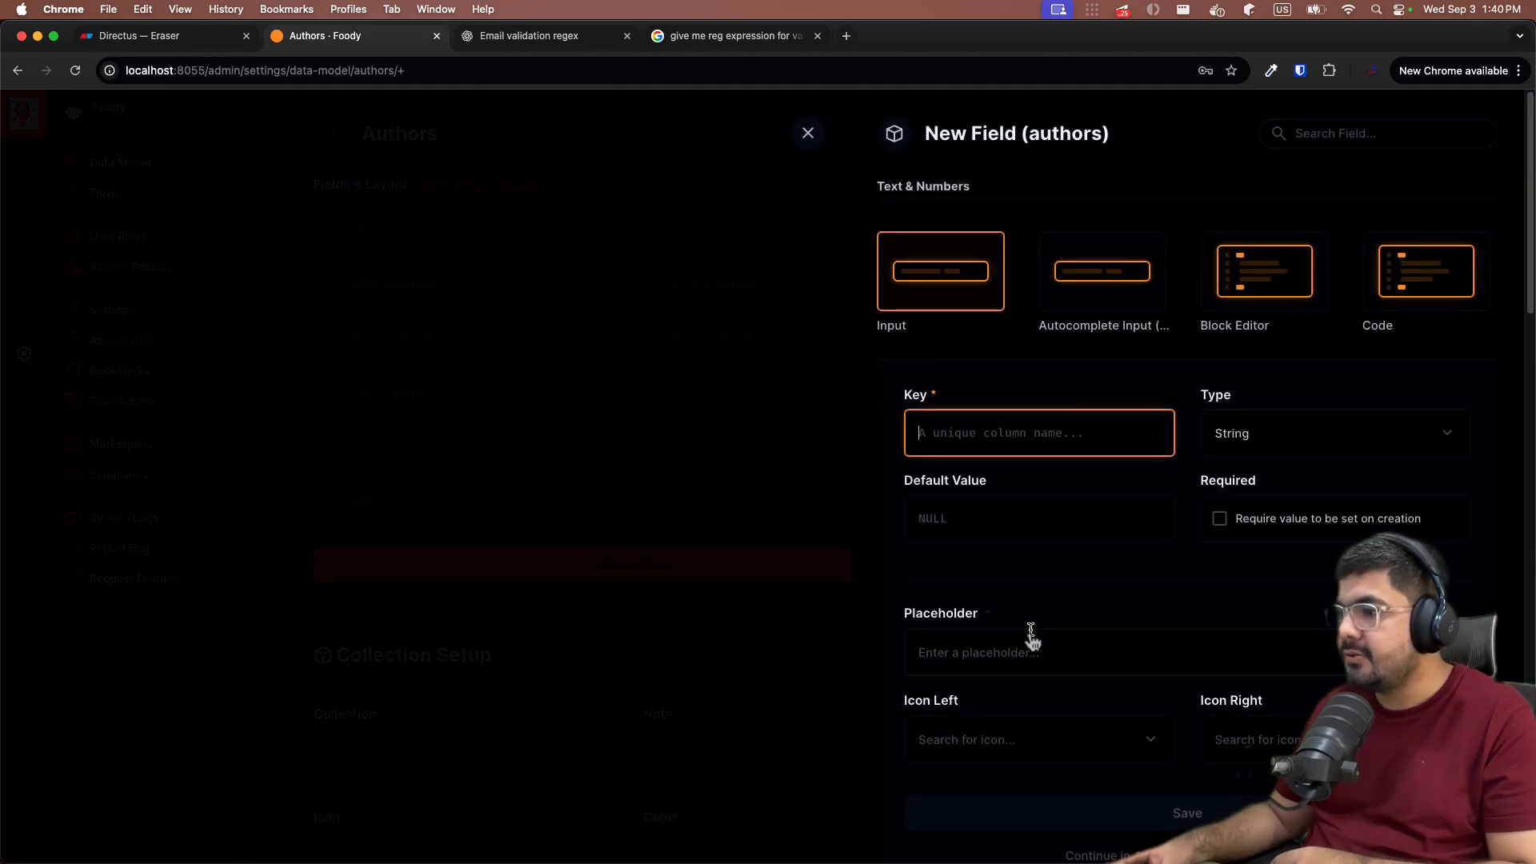
text(em)
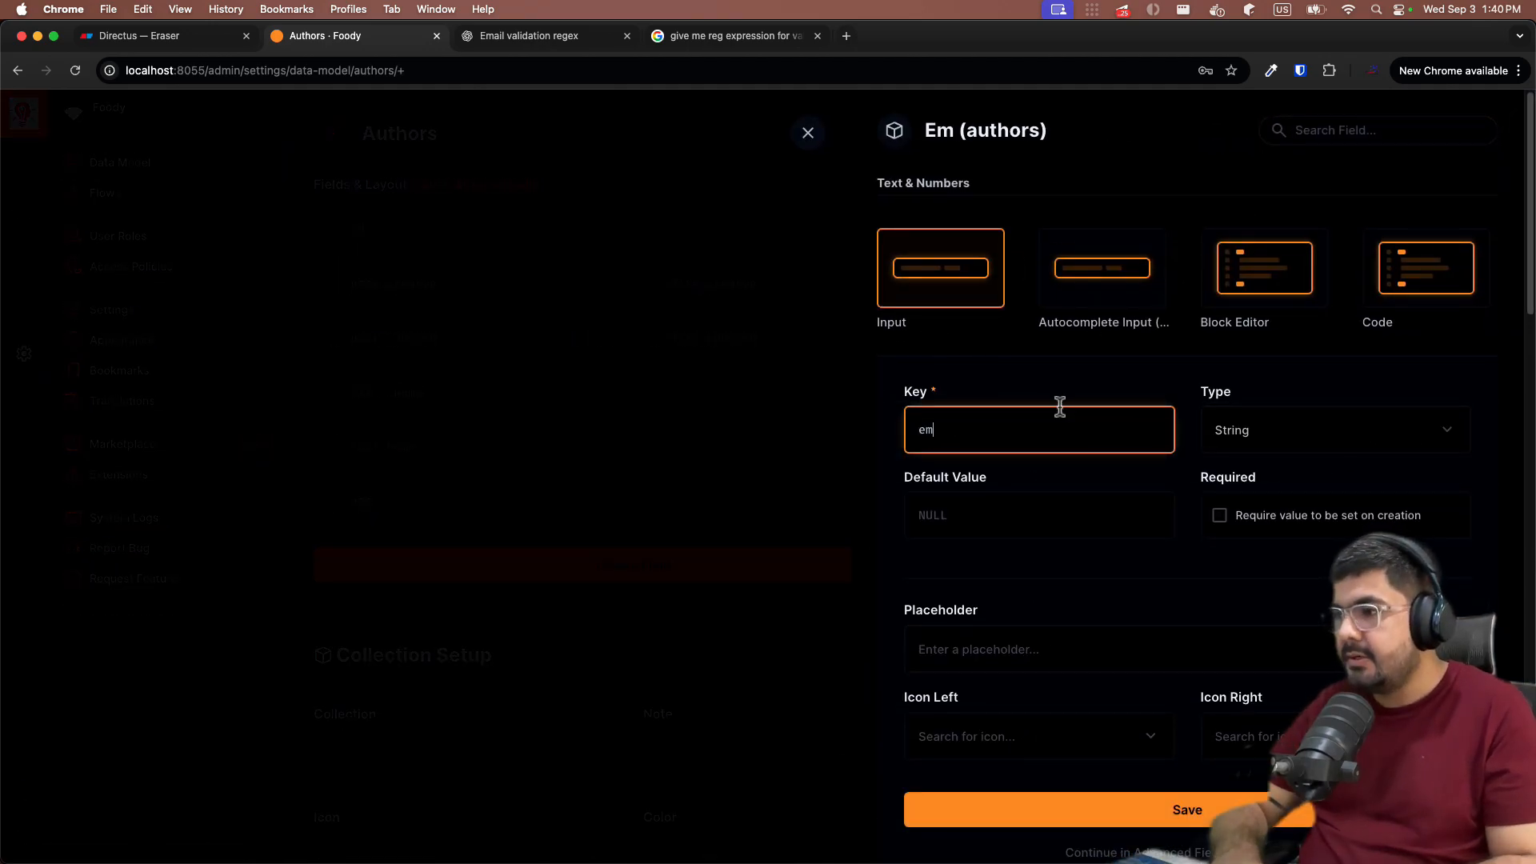
text(ail)
scroll(1048, 435, down, 5)
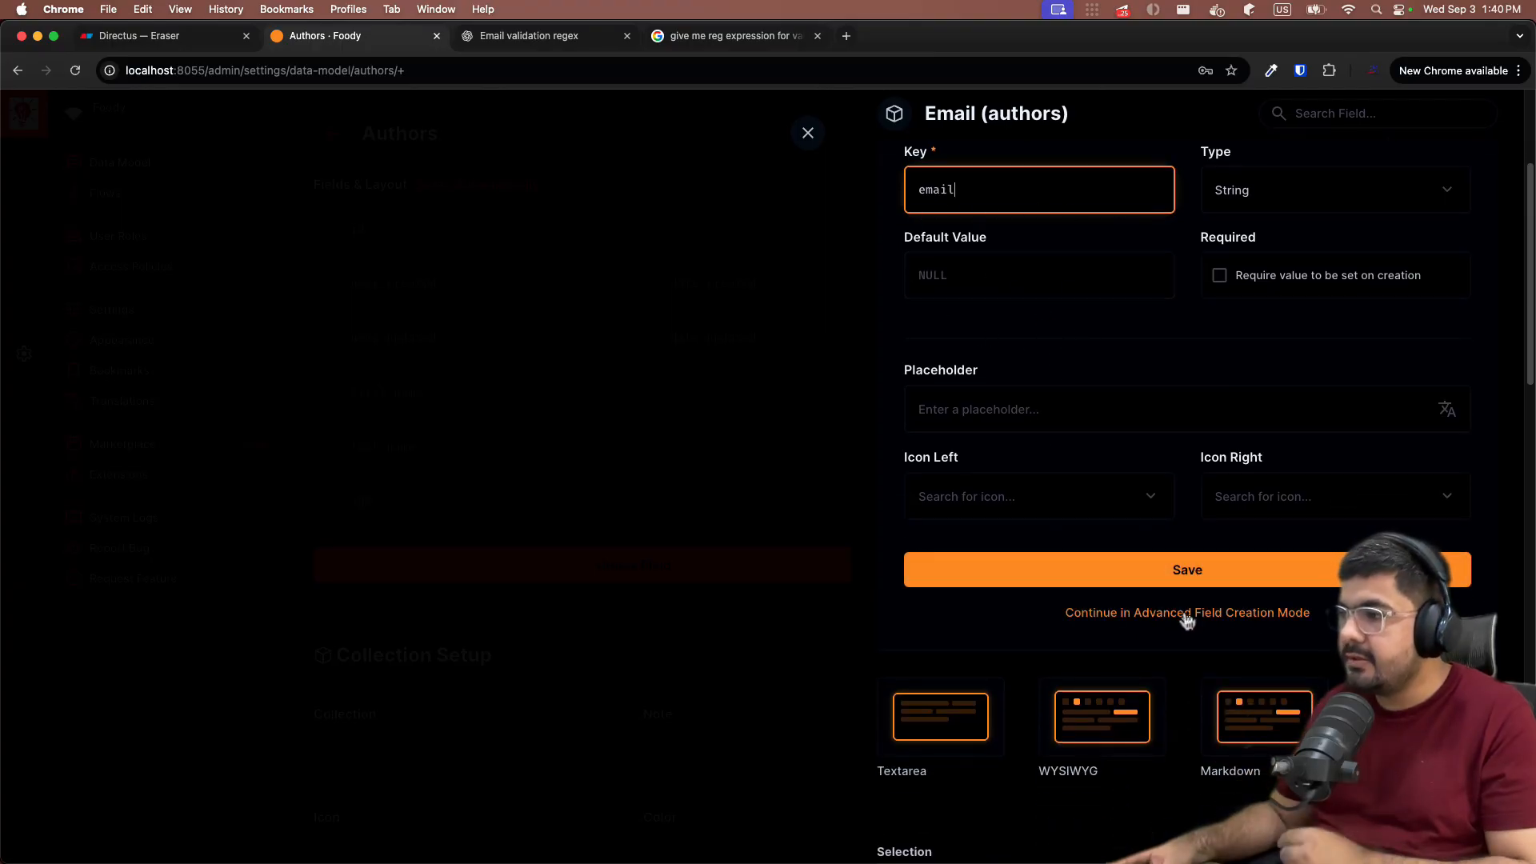
click(1188, 614)
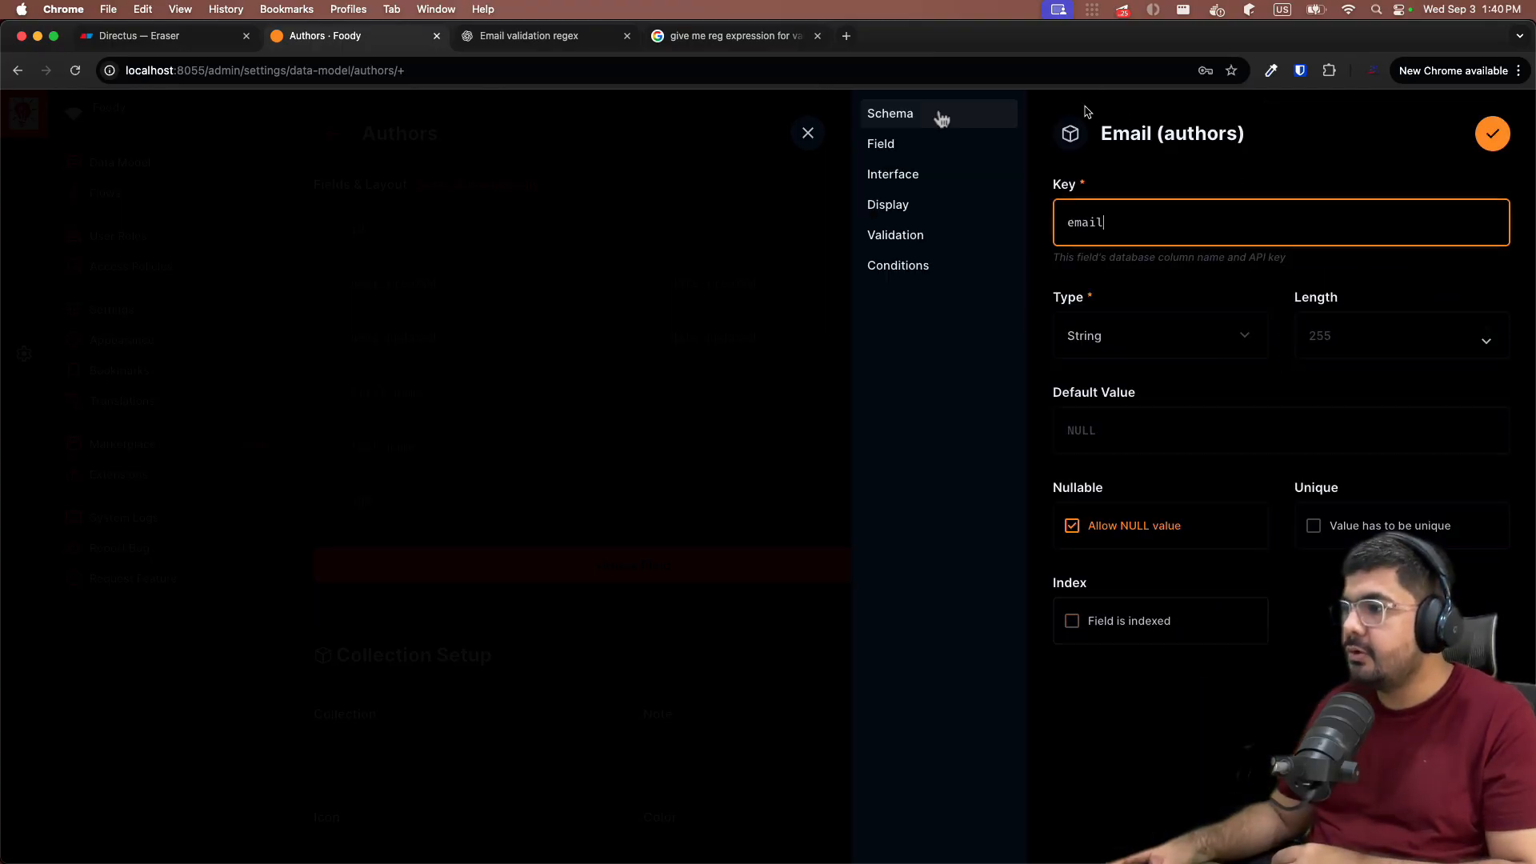
Step: Add a validation filter to the email field using the Matches RegExp operator
click(901, 242)
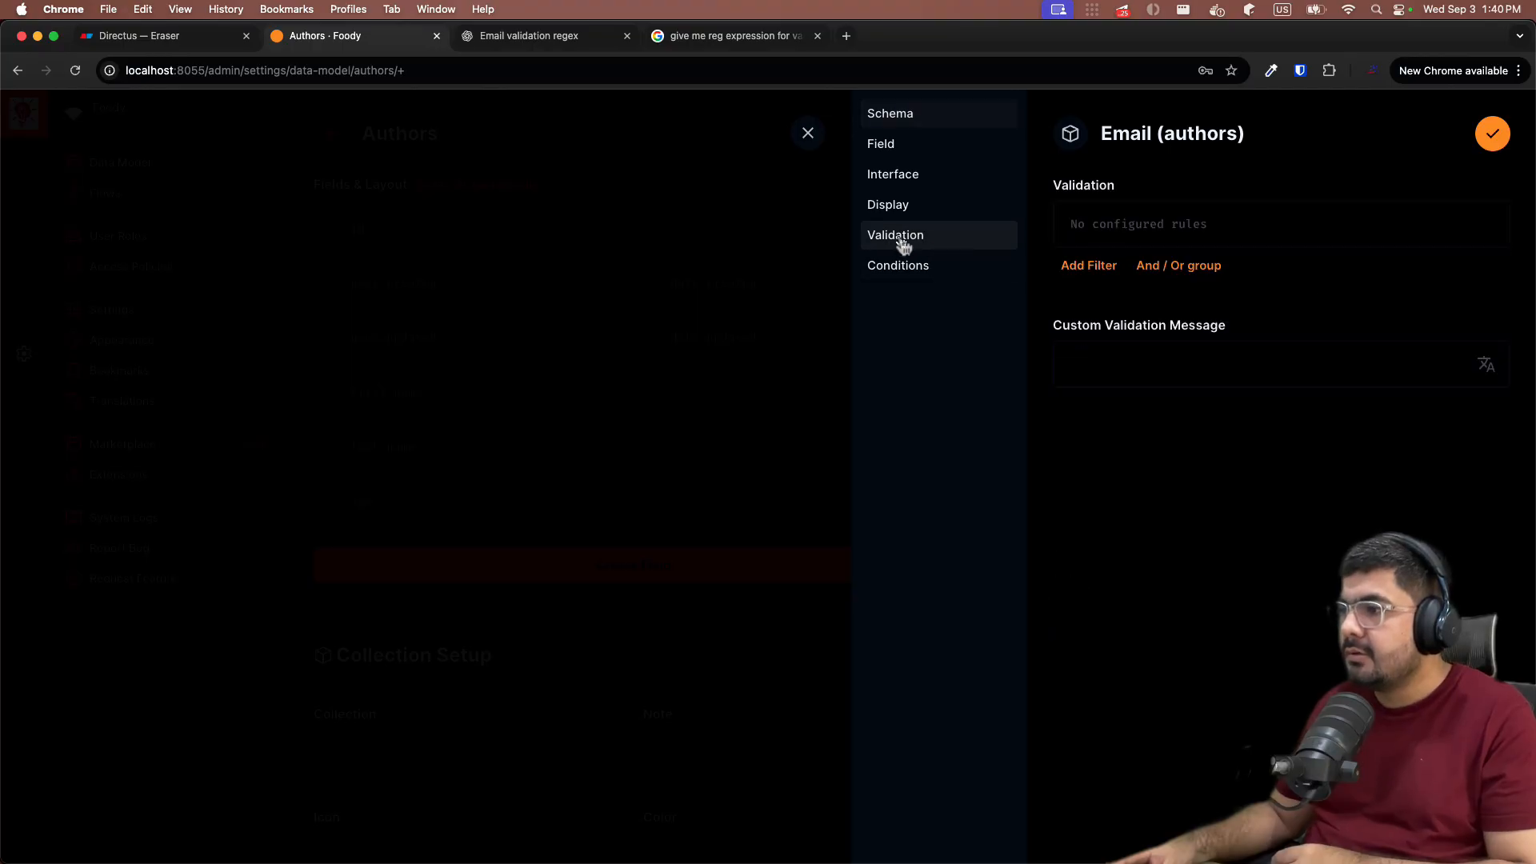
click(1080, 273)
click(1134, 242)
scroll(1187, 353, down, 5)
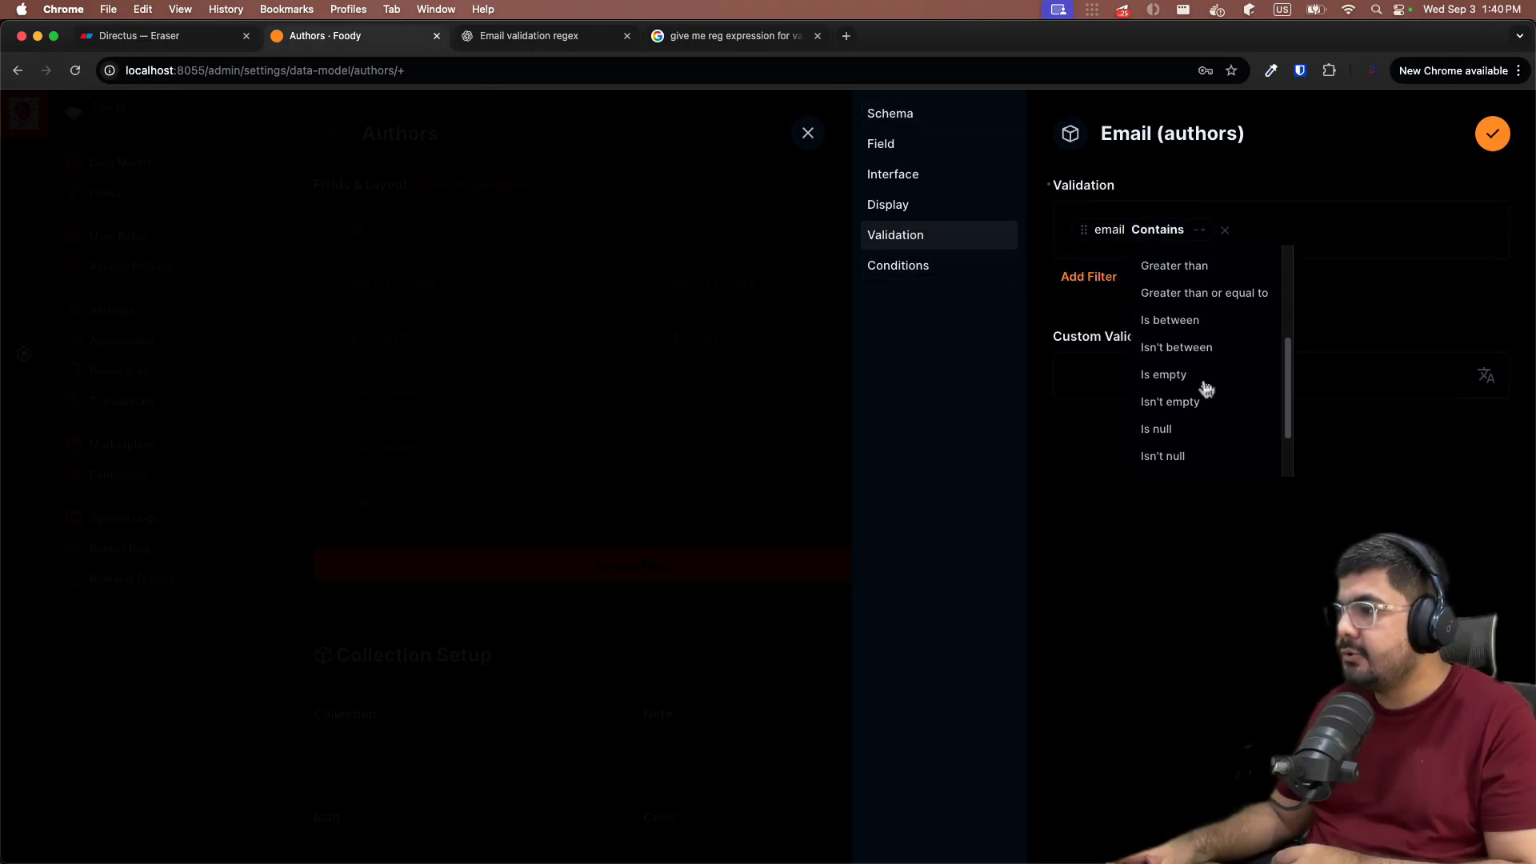
click(1204, 455)
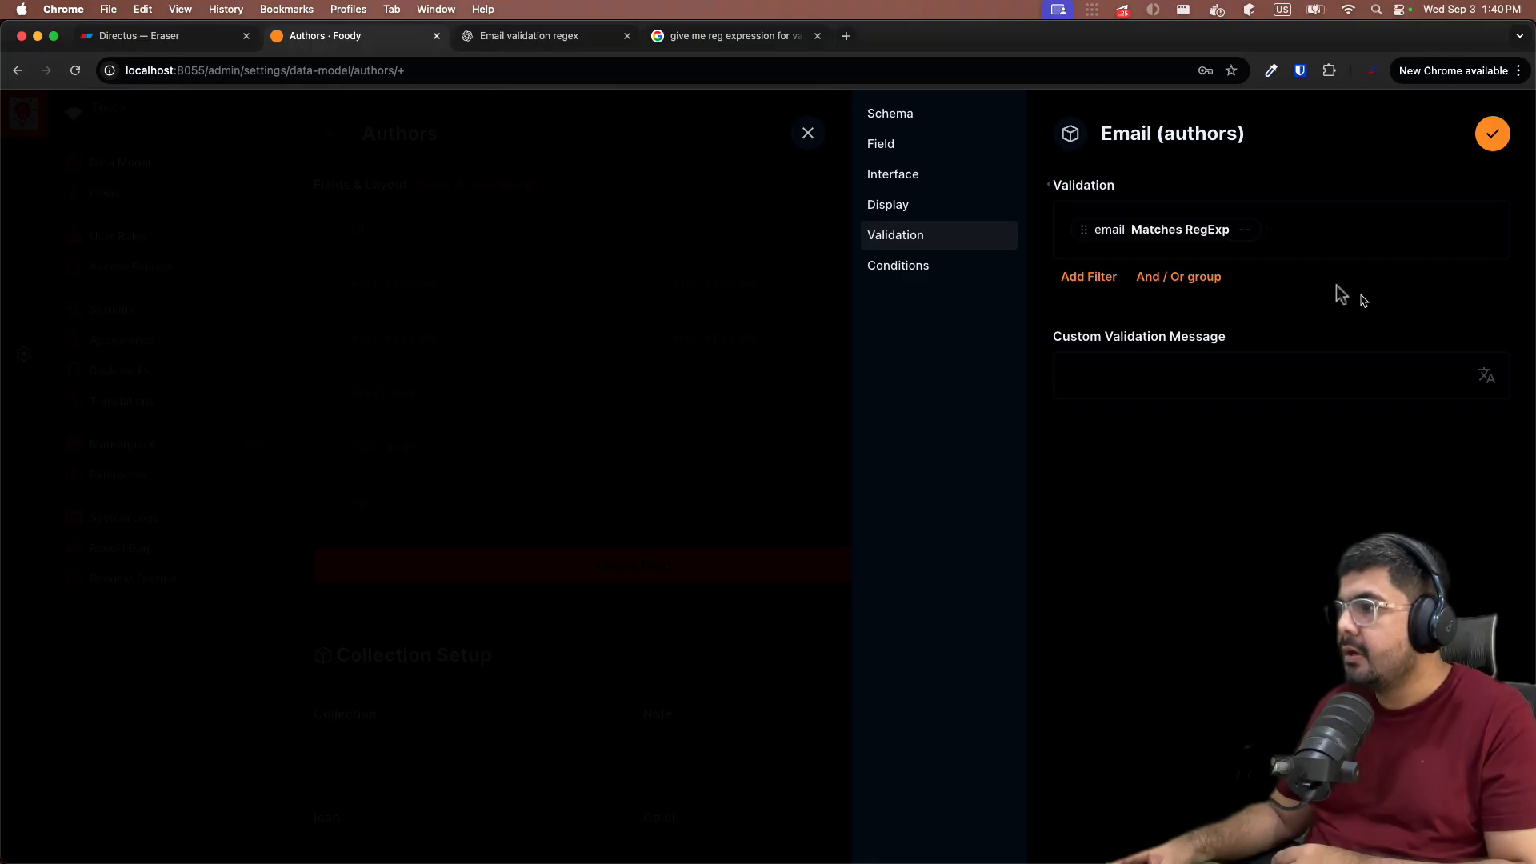
click(1241, 232)
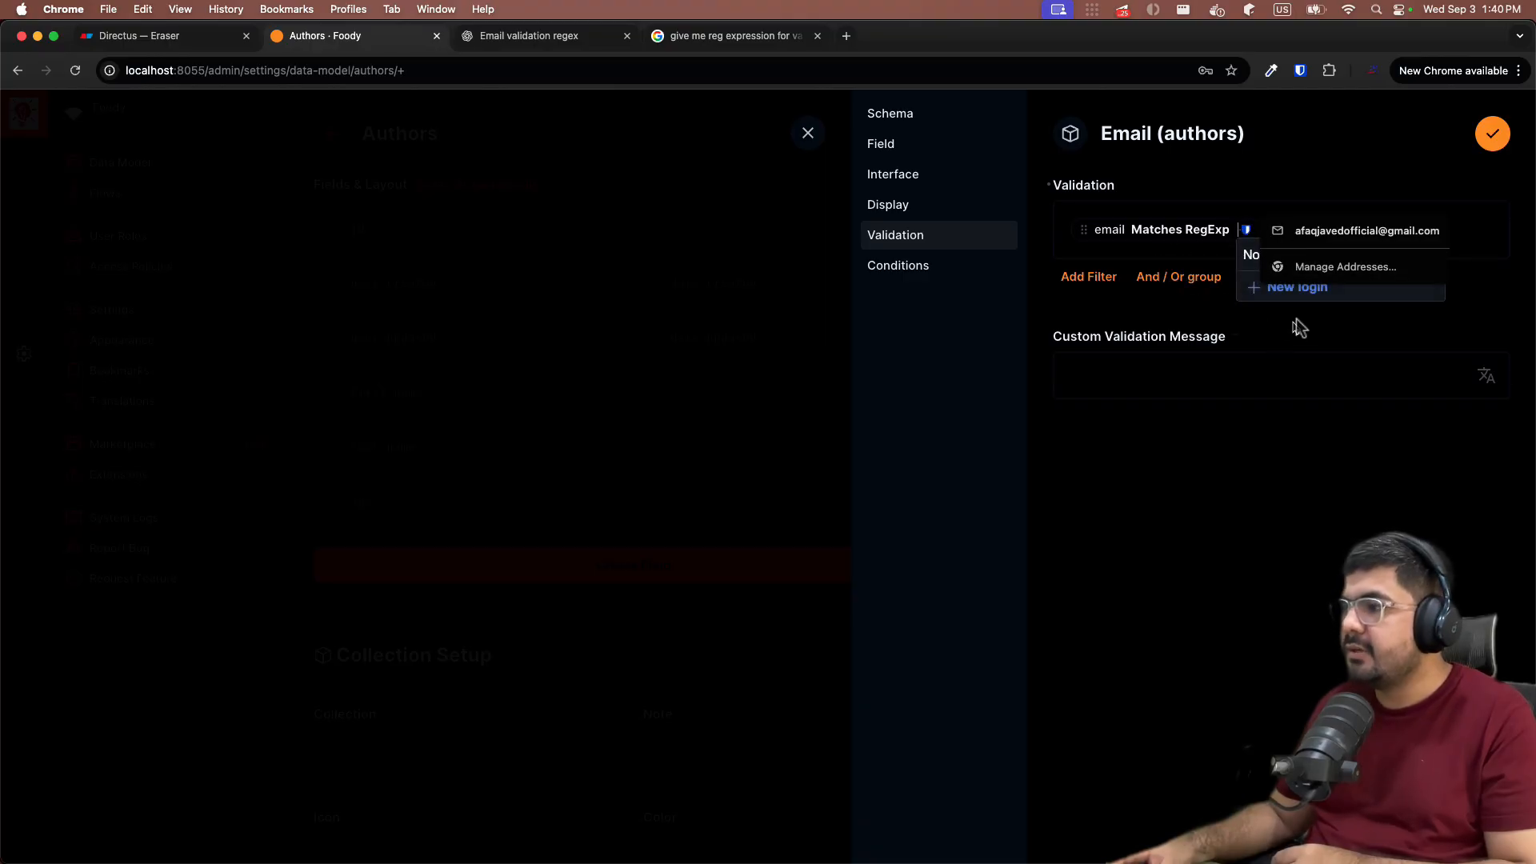
Step: Copy the email validation regular expression from the Google AI Overview and paste it as the Matches RegExp value of the email rule
click(698, 36)
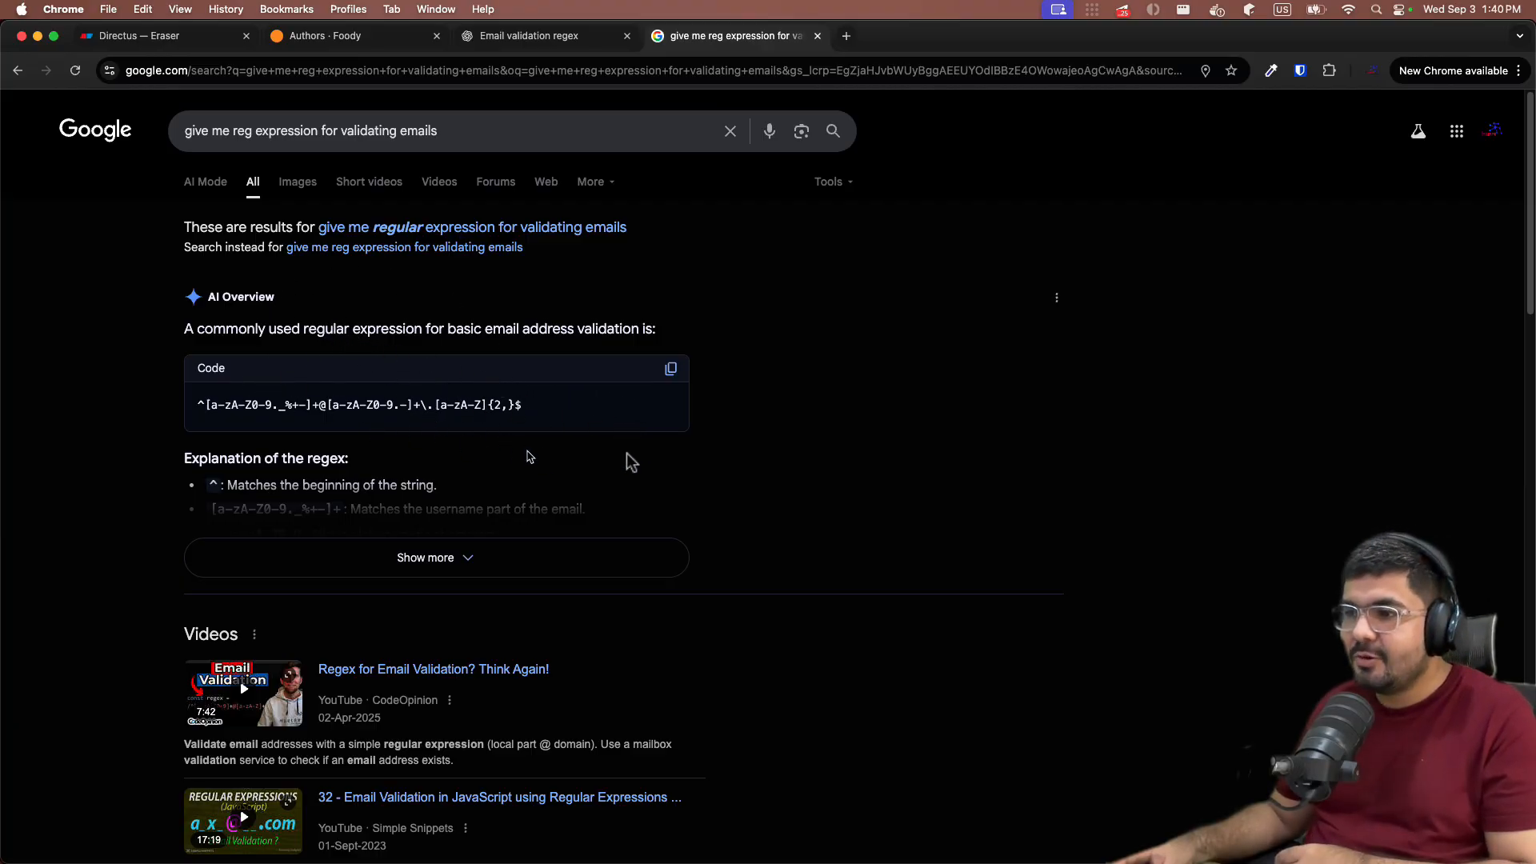
click(671, 370)
click(328, 36)
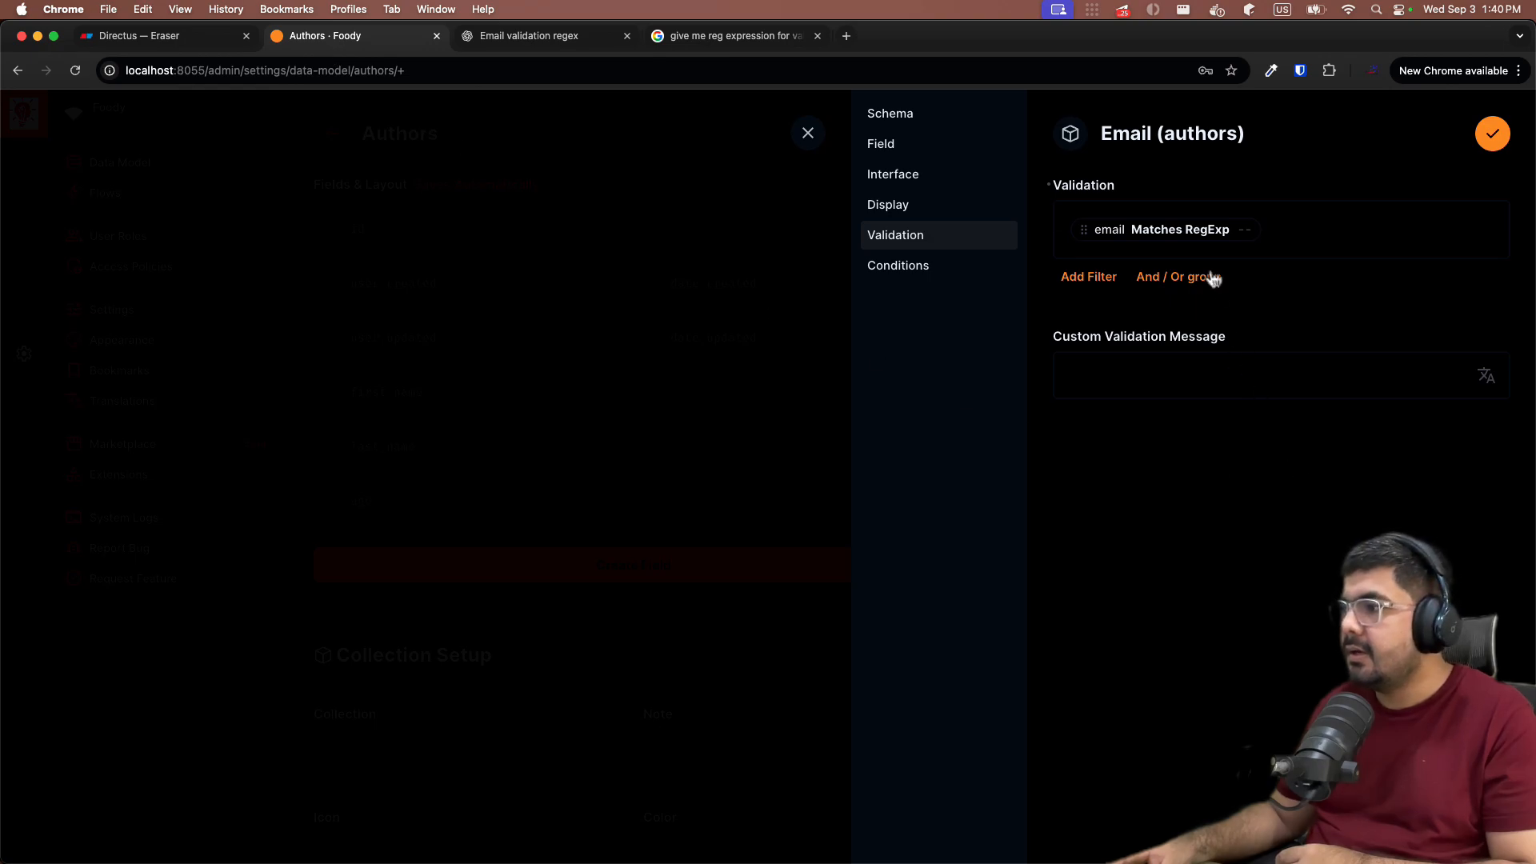
click(1239, 229)
key(cmd+v)
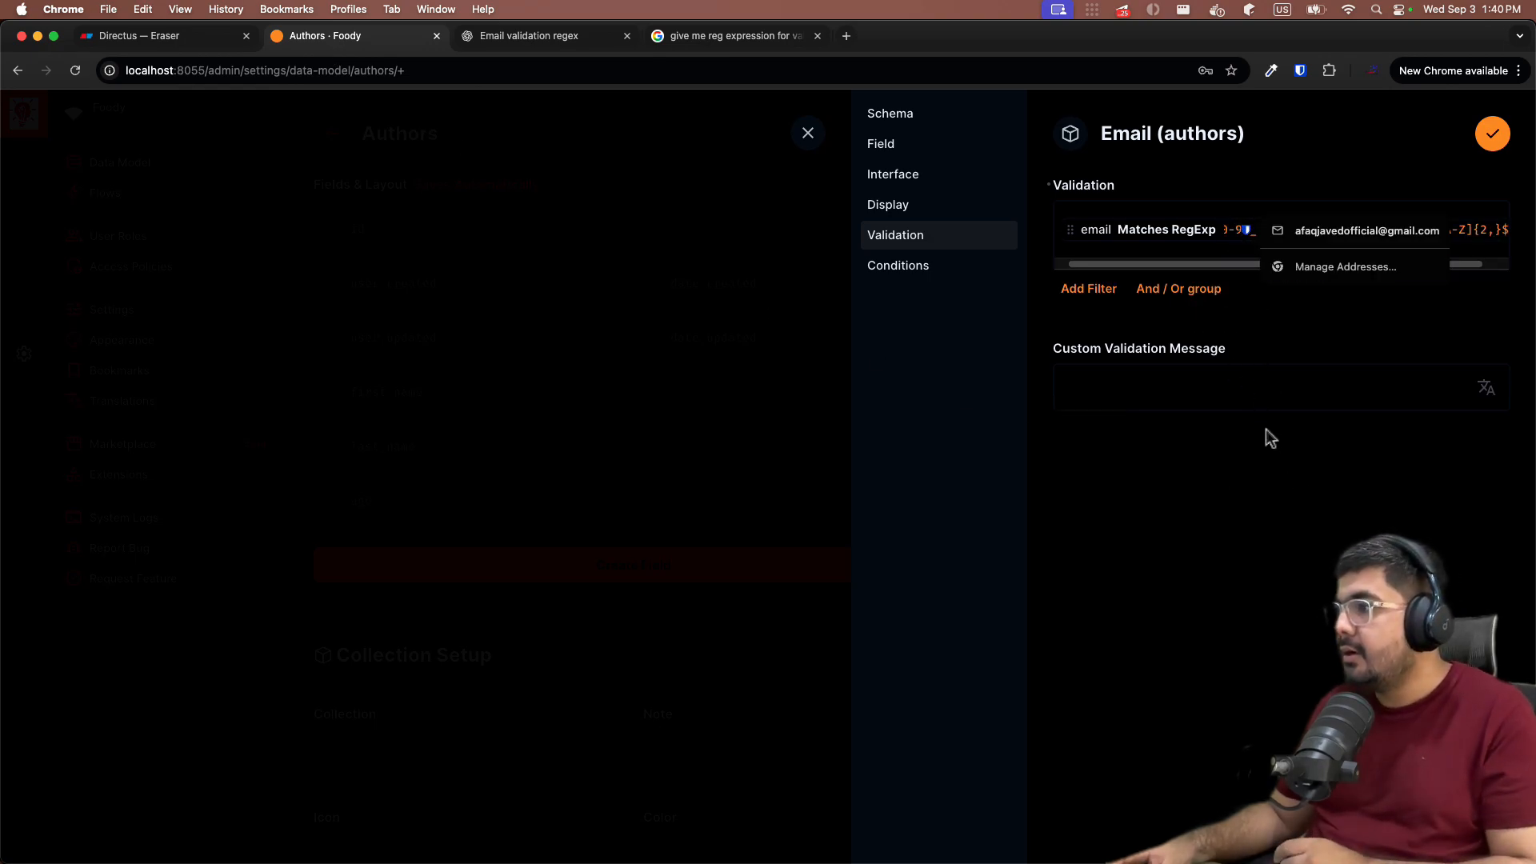
Step: Set the custom validation message to "should be a valid email" and save the email field
click(1242, 377)
text(valid)
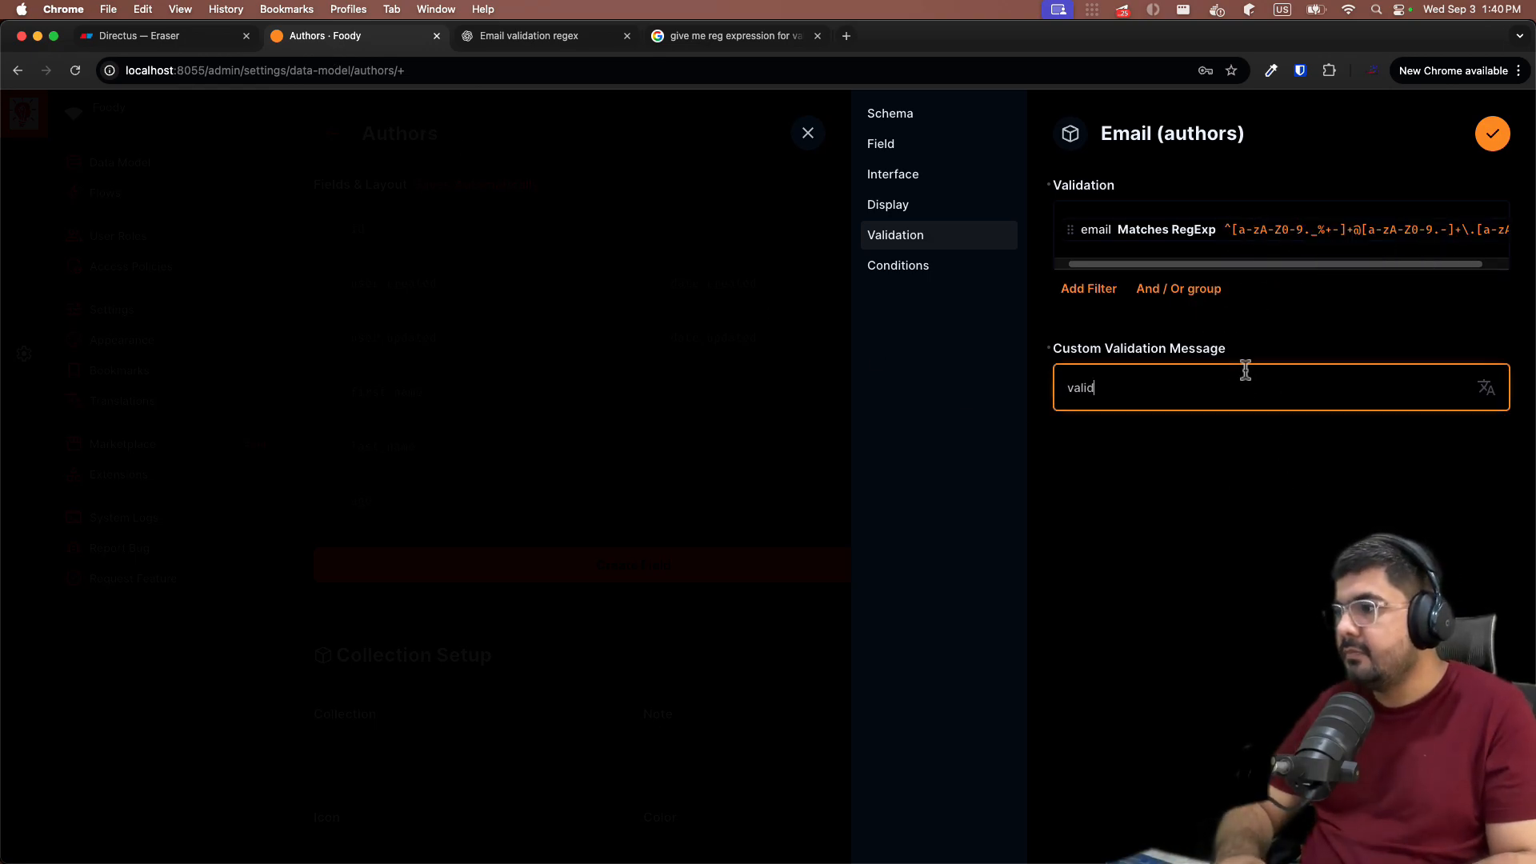
key(BackSpace)
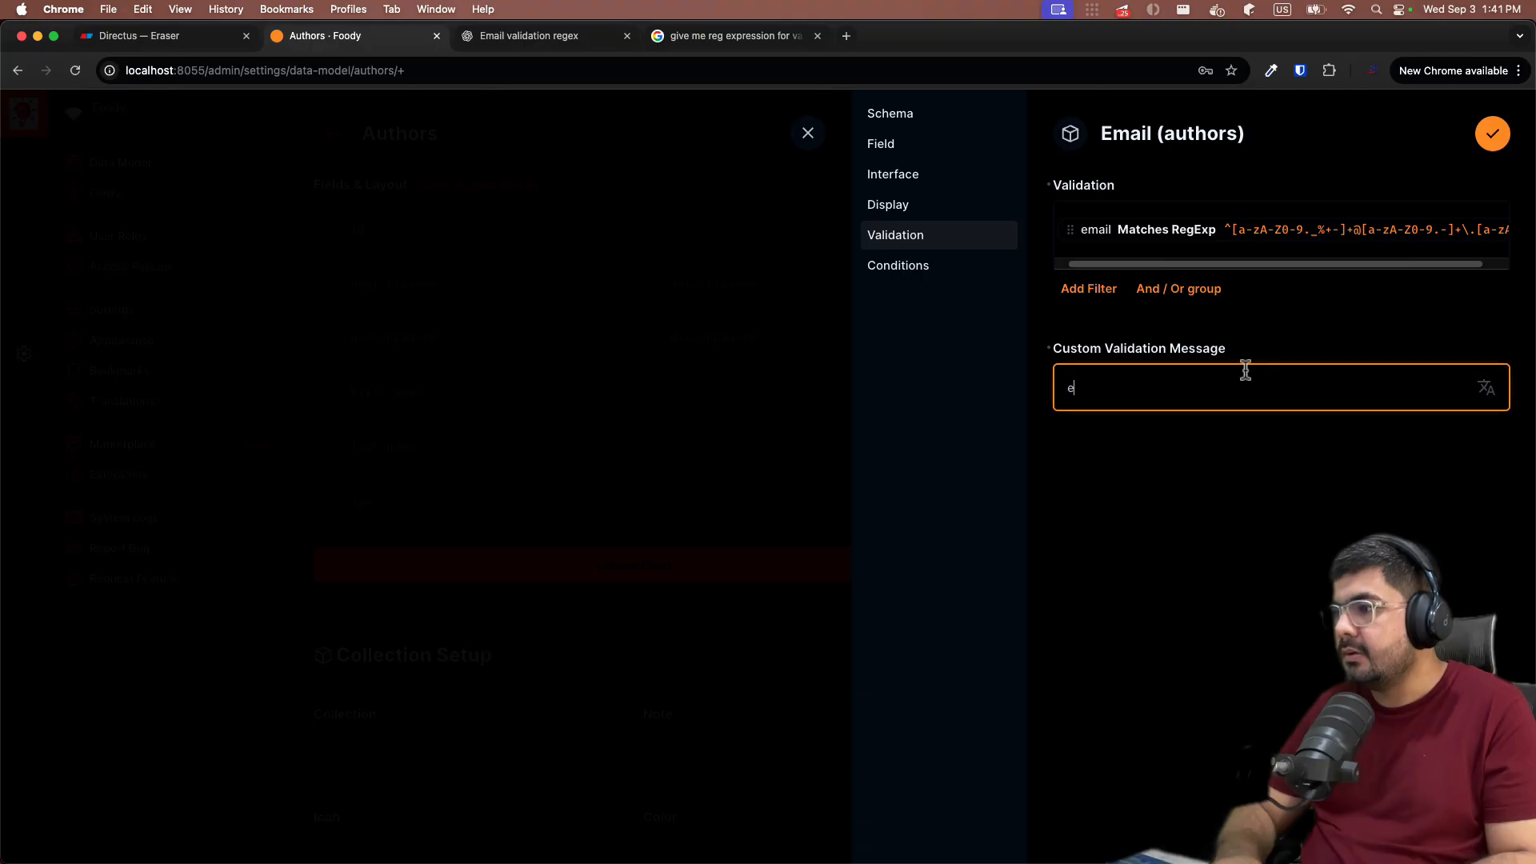
key(BackSpace)
text(should)
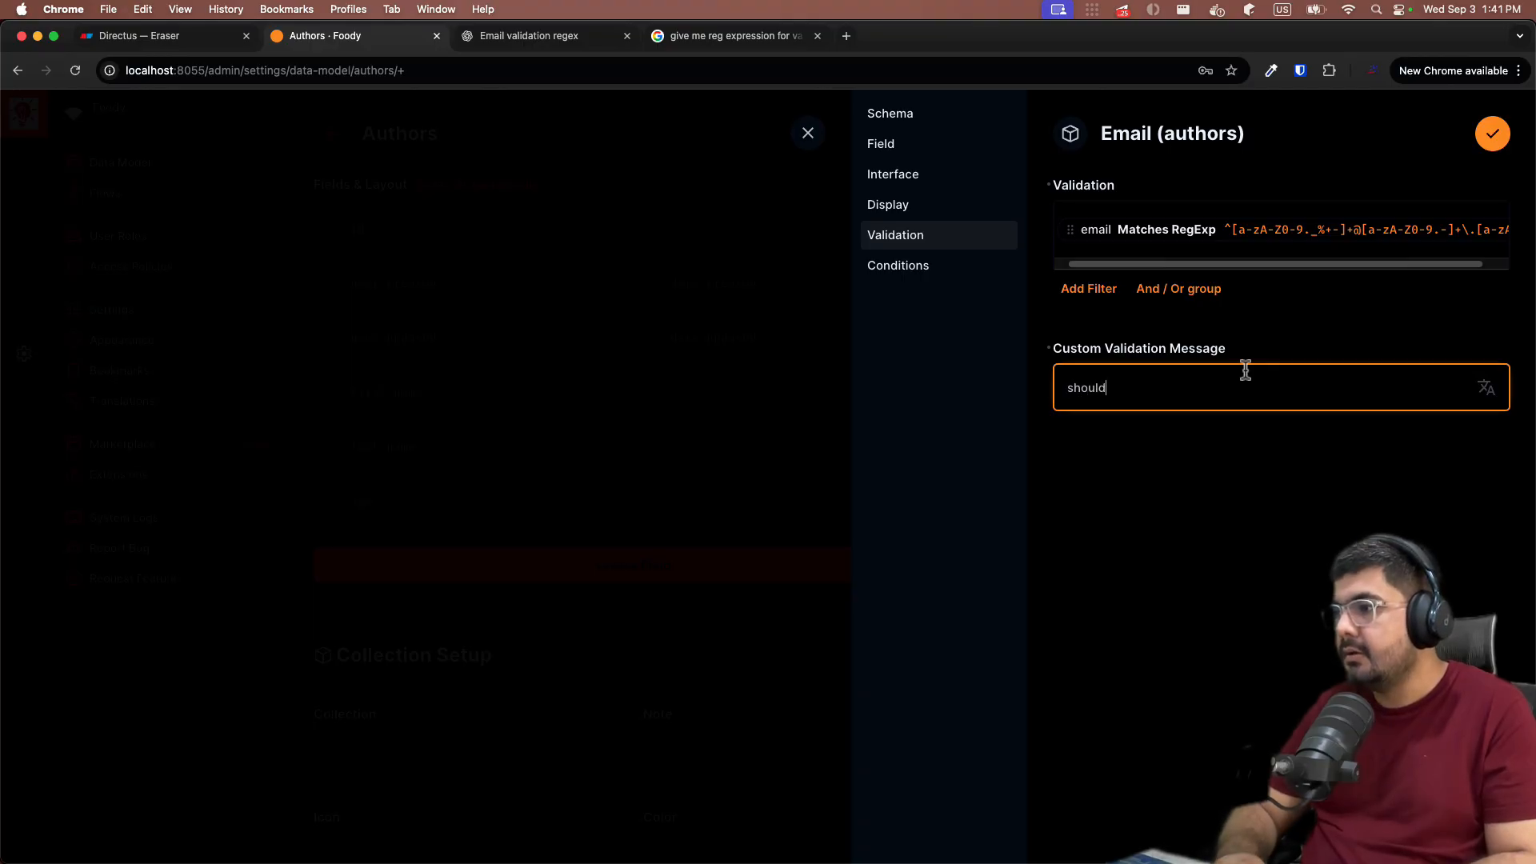
text( be a valid m)
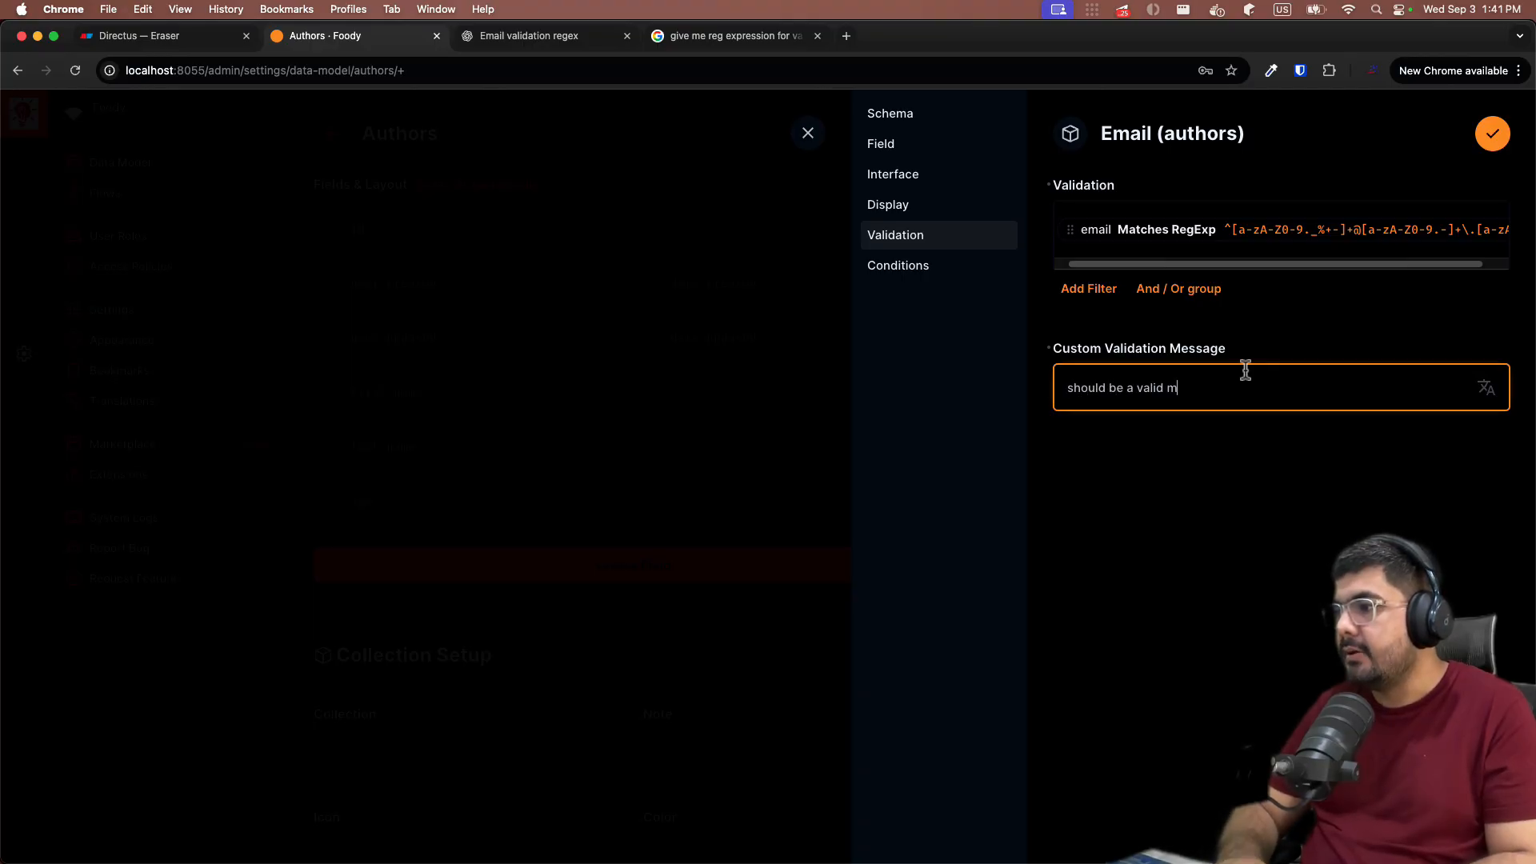
key(BackSpace)
text(email)
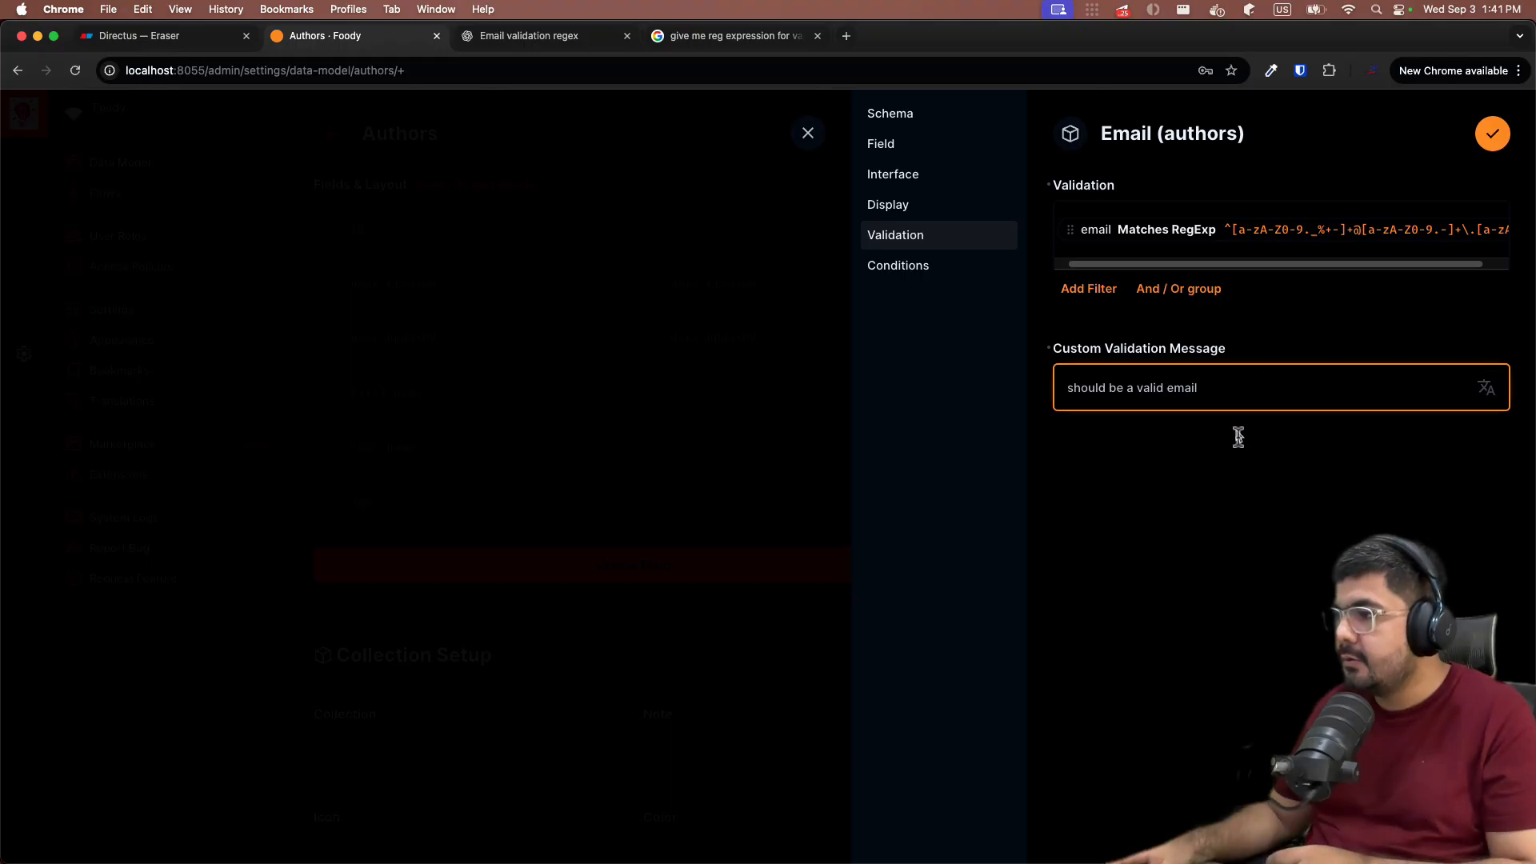
click(1242, 452)
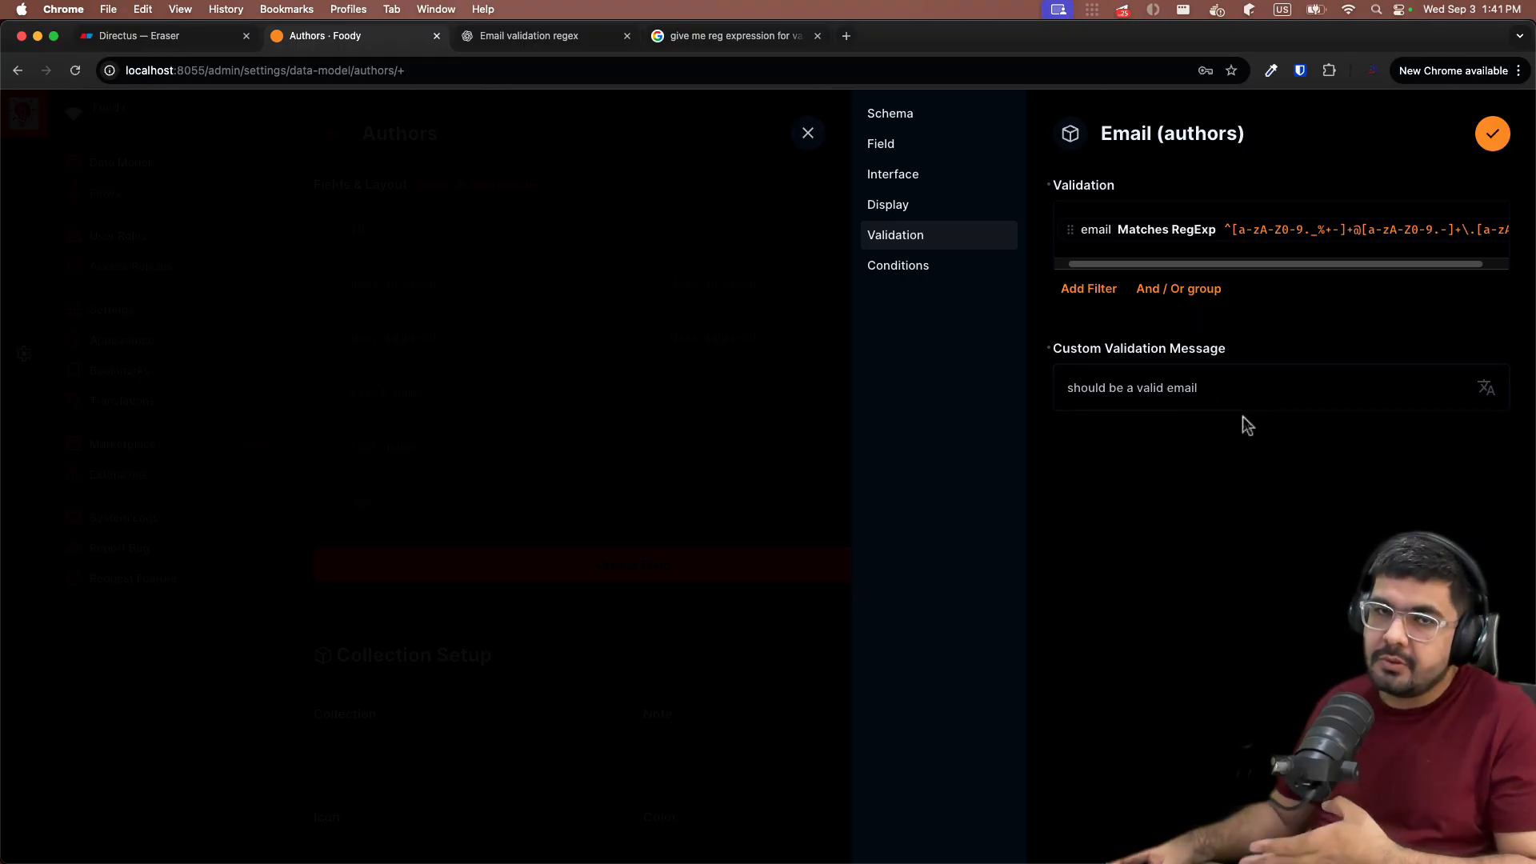
click(1493, 134)
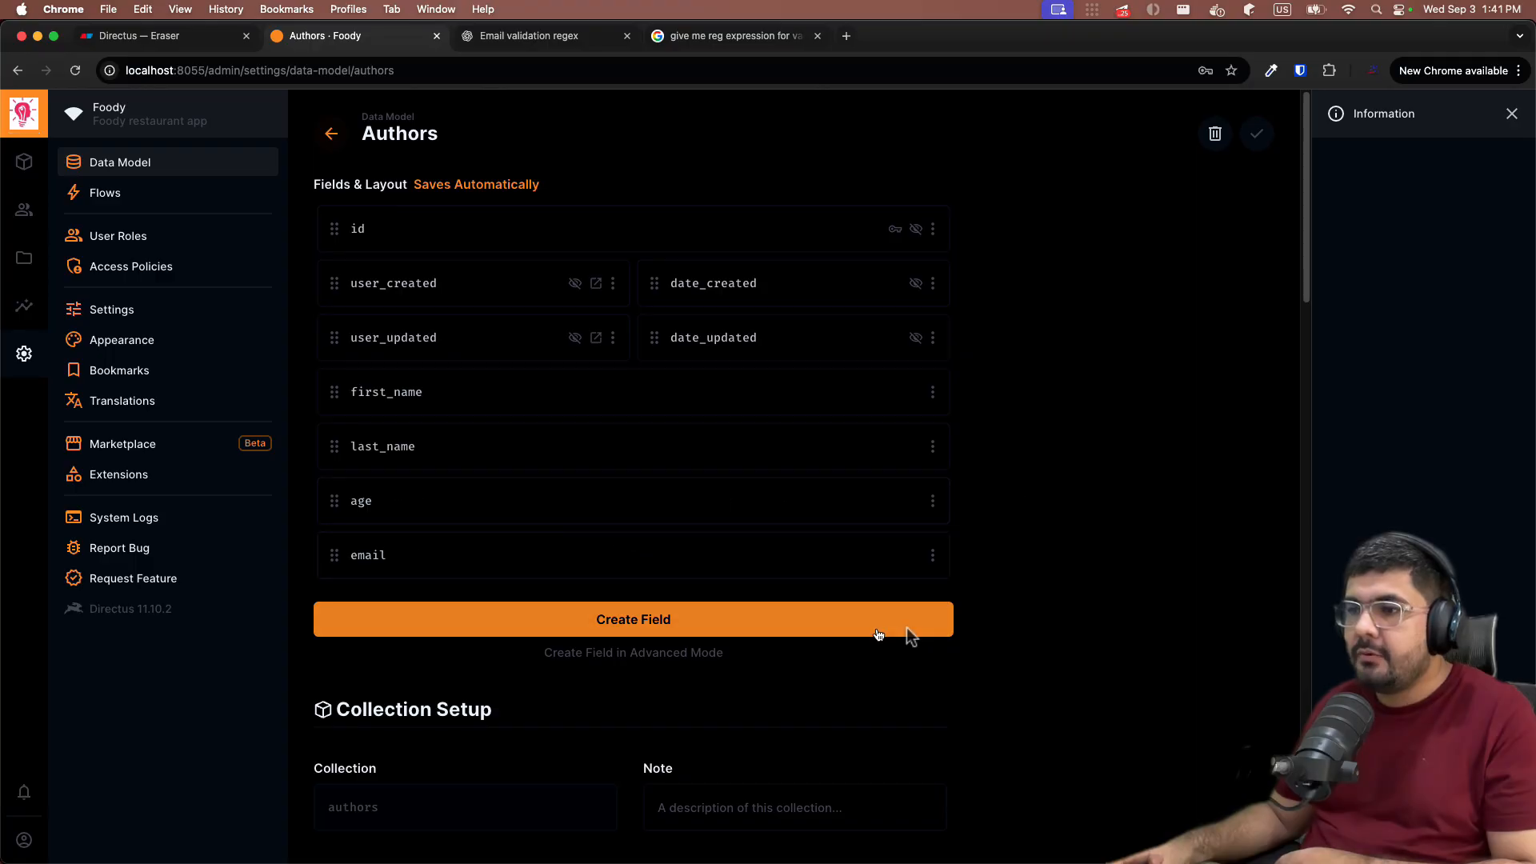
Step: Consult the Eraser diagram and make the first_name field of authors required on creation
click(177, 28)
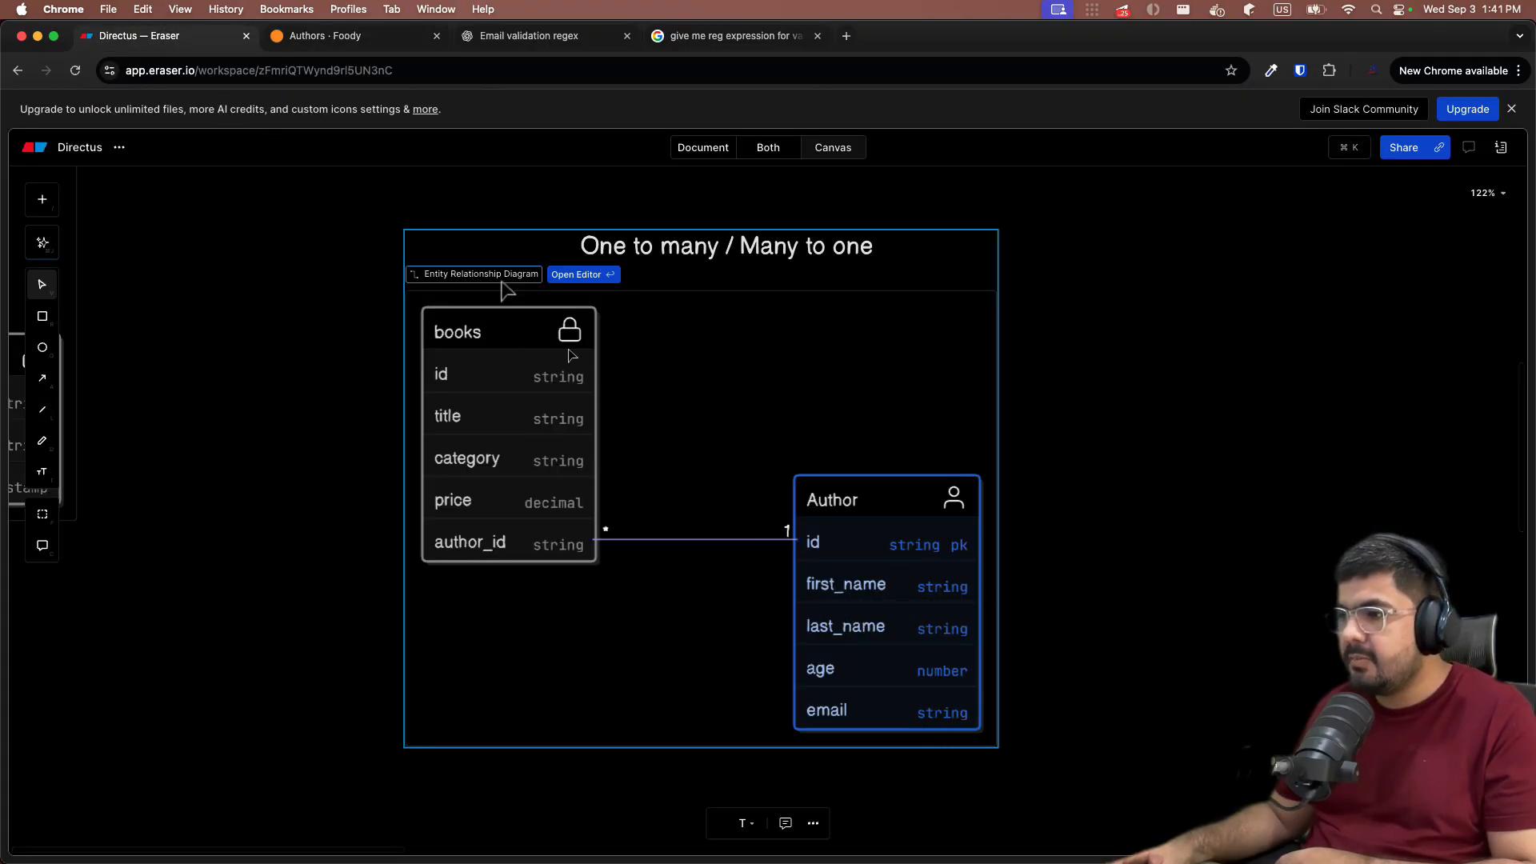
click(320, 36)
click(368, 393)
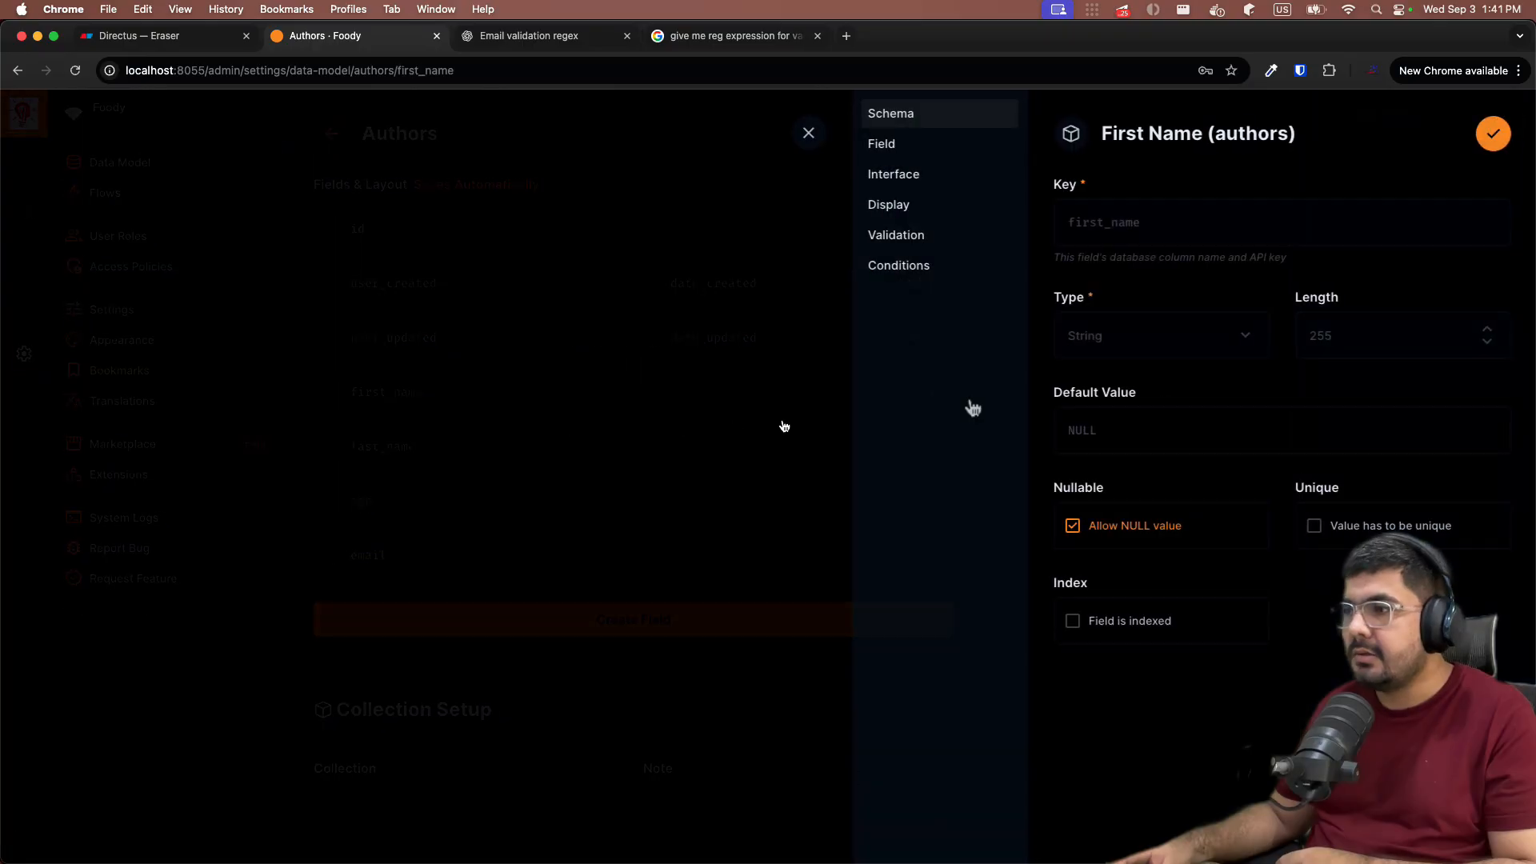
click(911, 149)
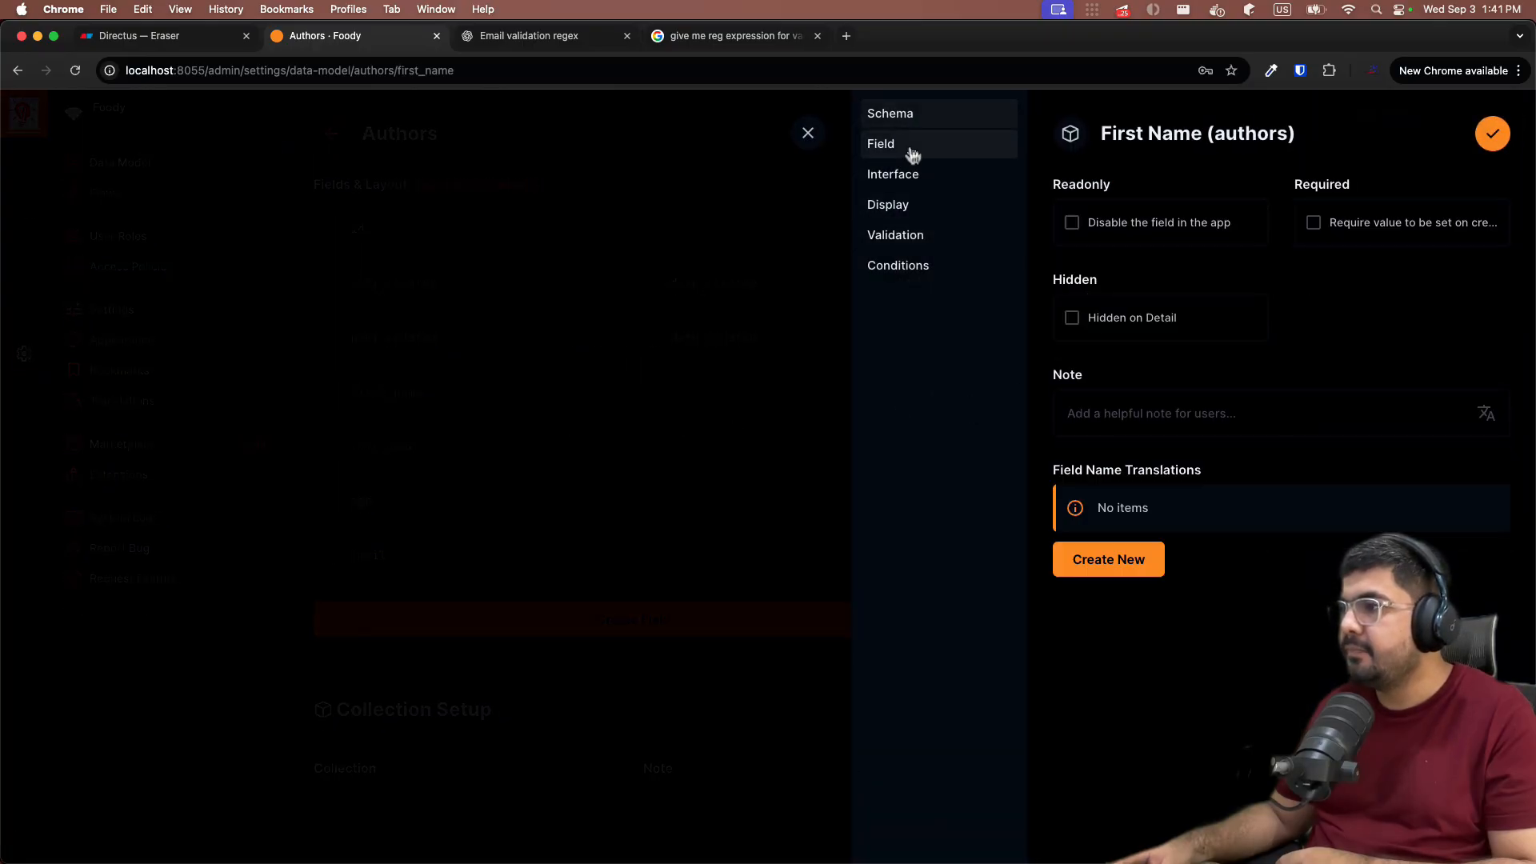
click(1314, 223)
click(1494, 133)
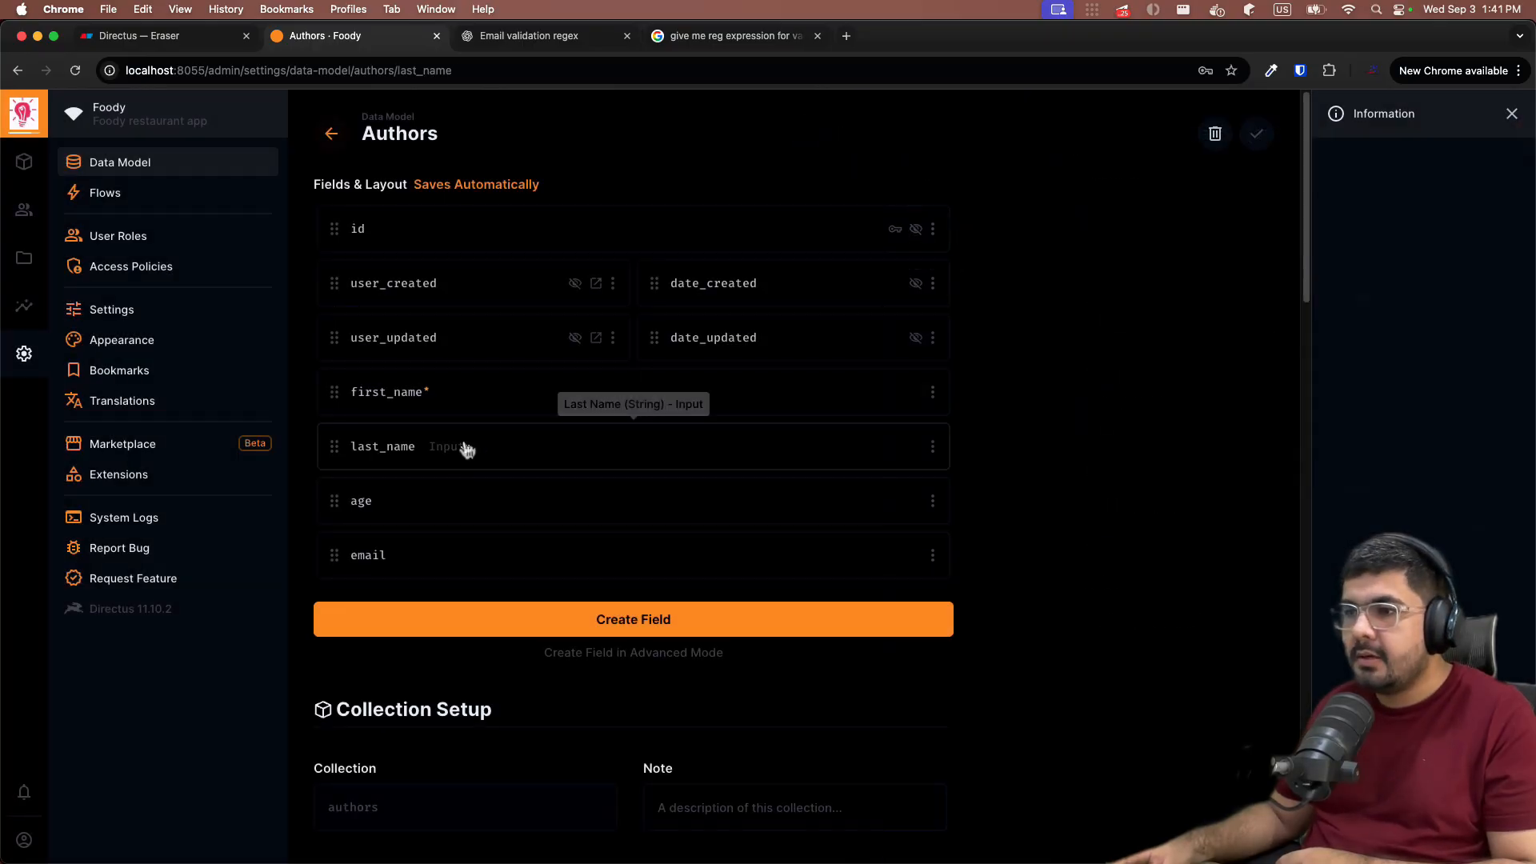
Step: Make the last_name field of authors required on creation and save it
click(466, 450)
click(896, 148)
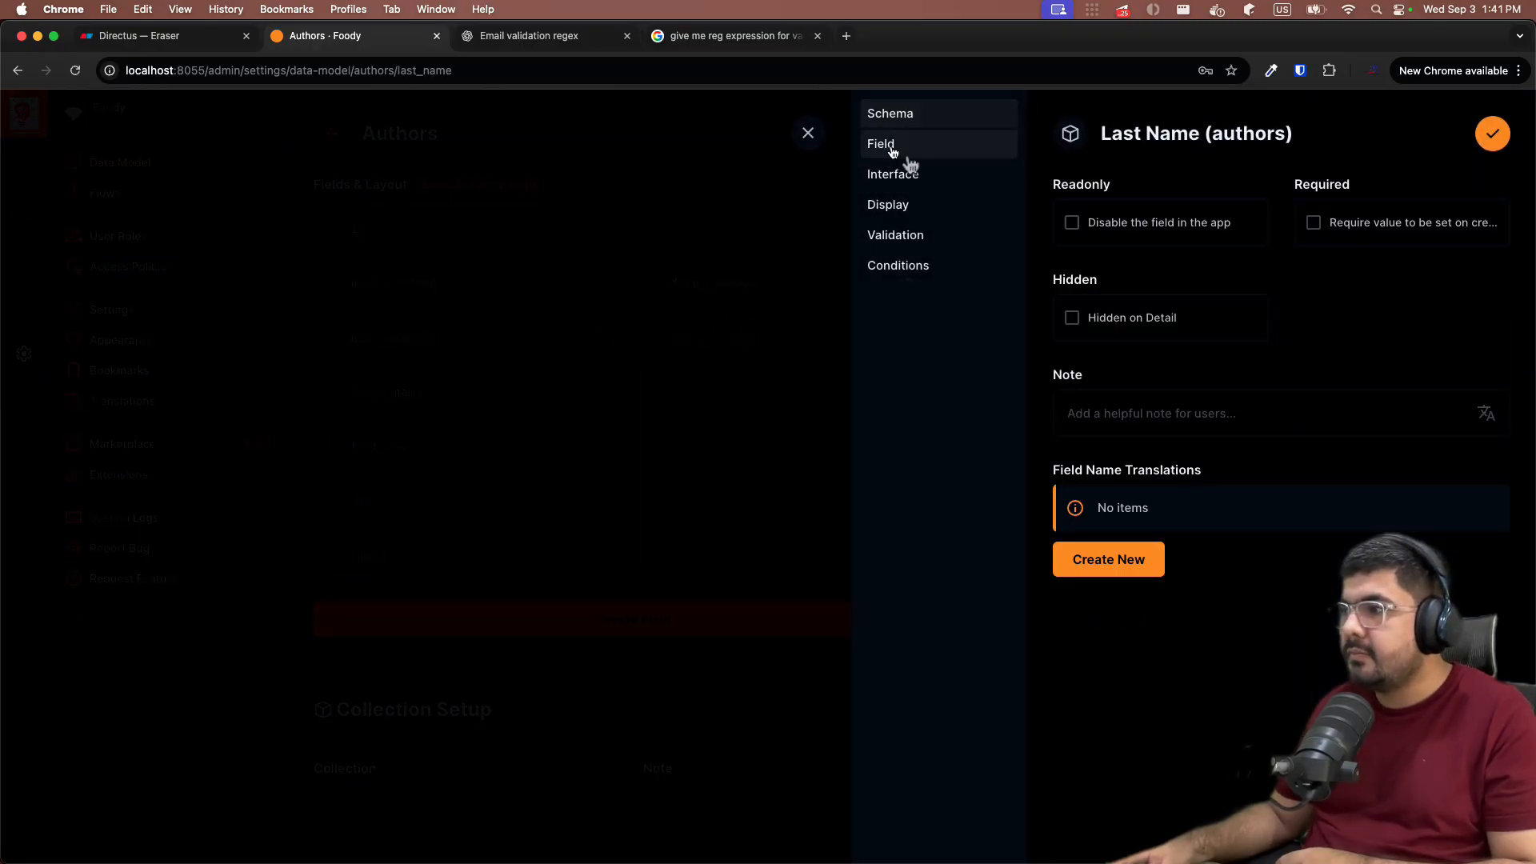
click(1491, 138)
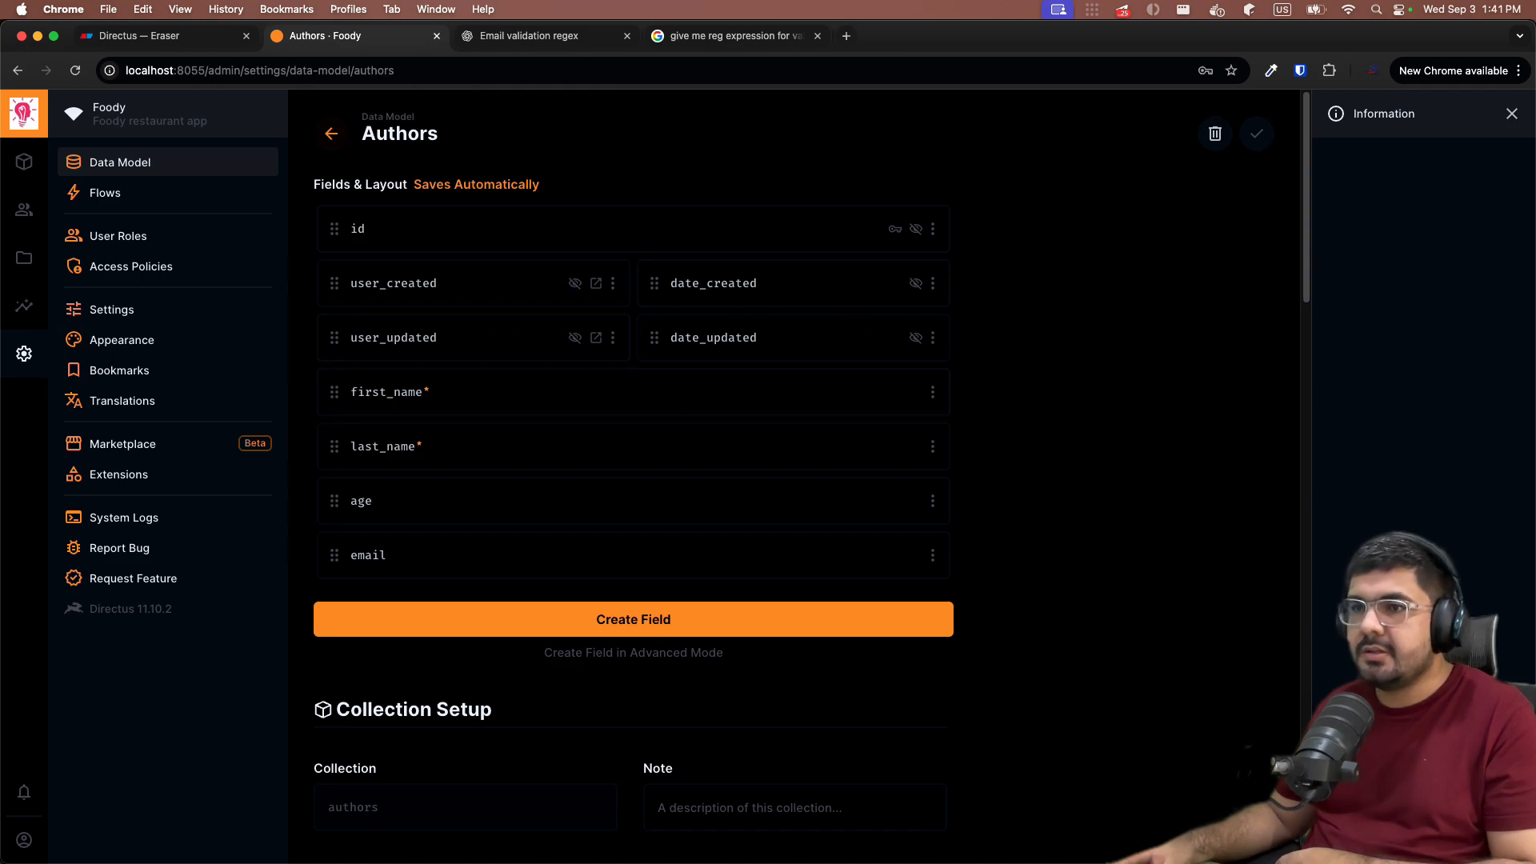
Step: Start a new item in the Authors content collection with first name JK and last name Rowling
click(27, 164)
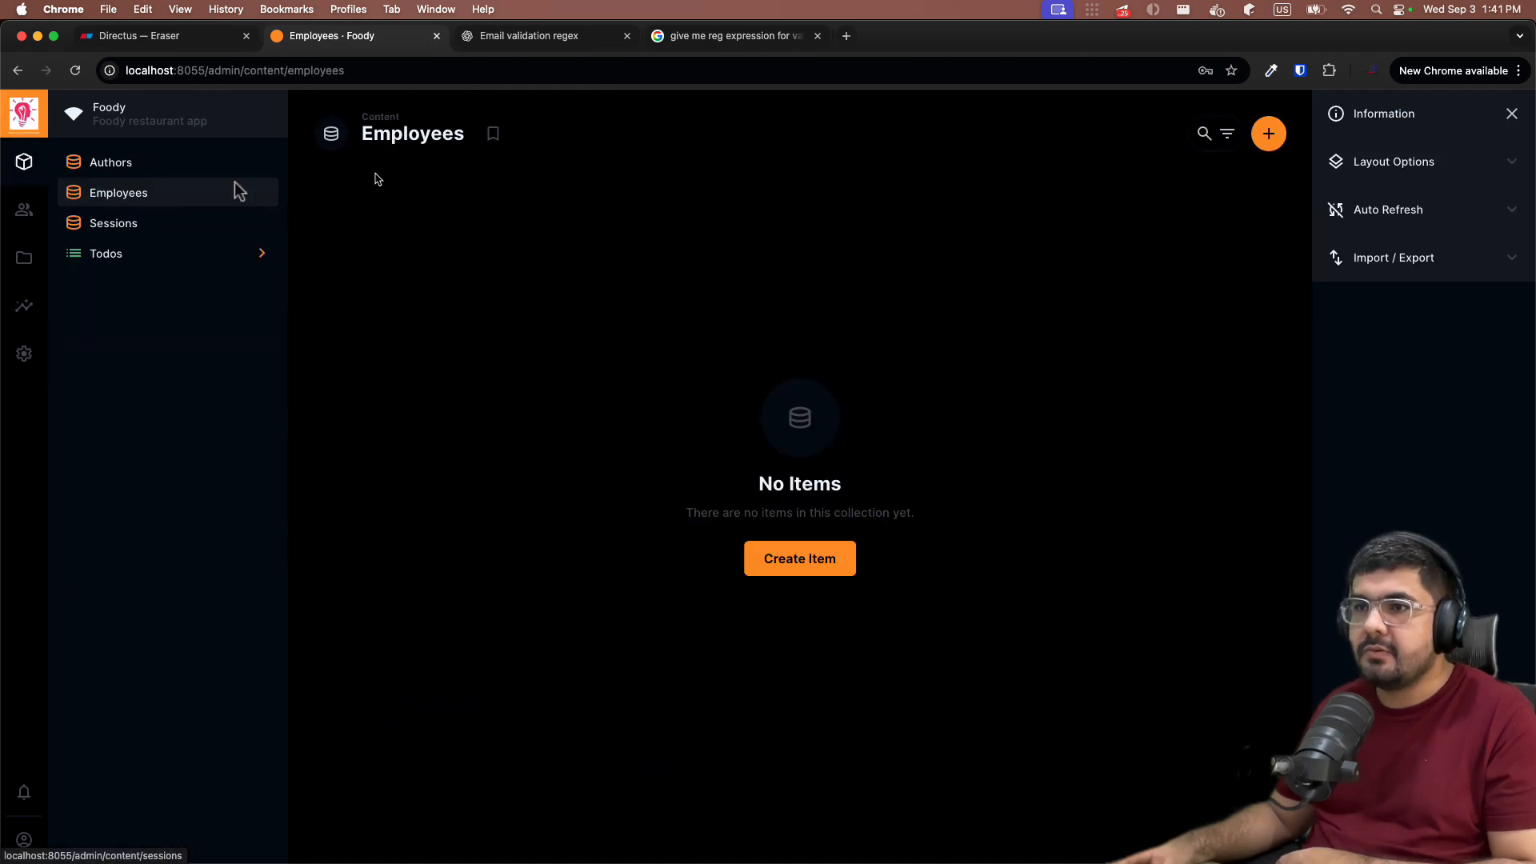
click(168, 159)
click(1315, 200)
click(1268, 134)
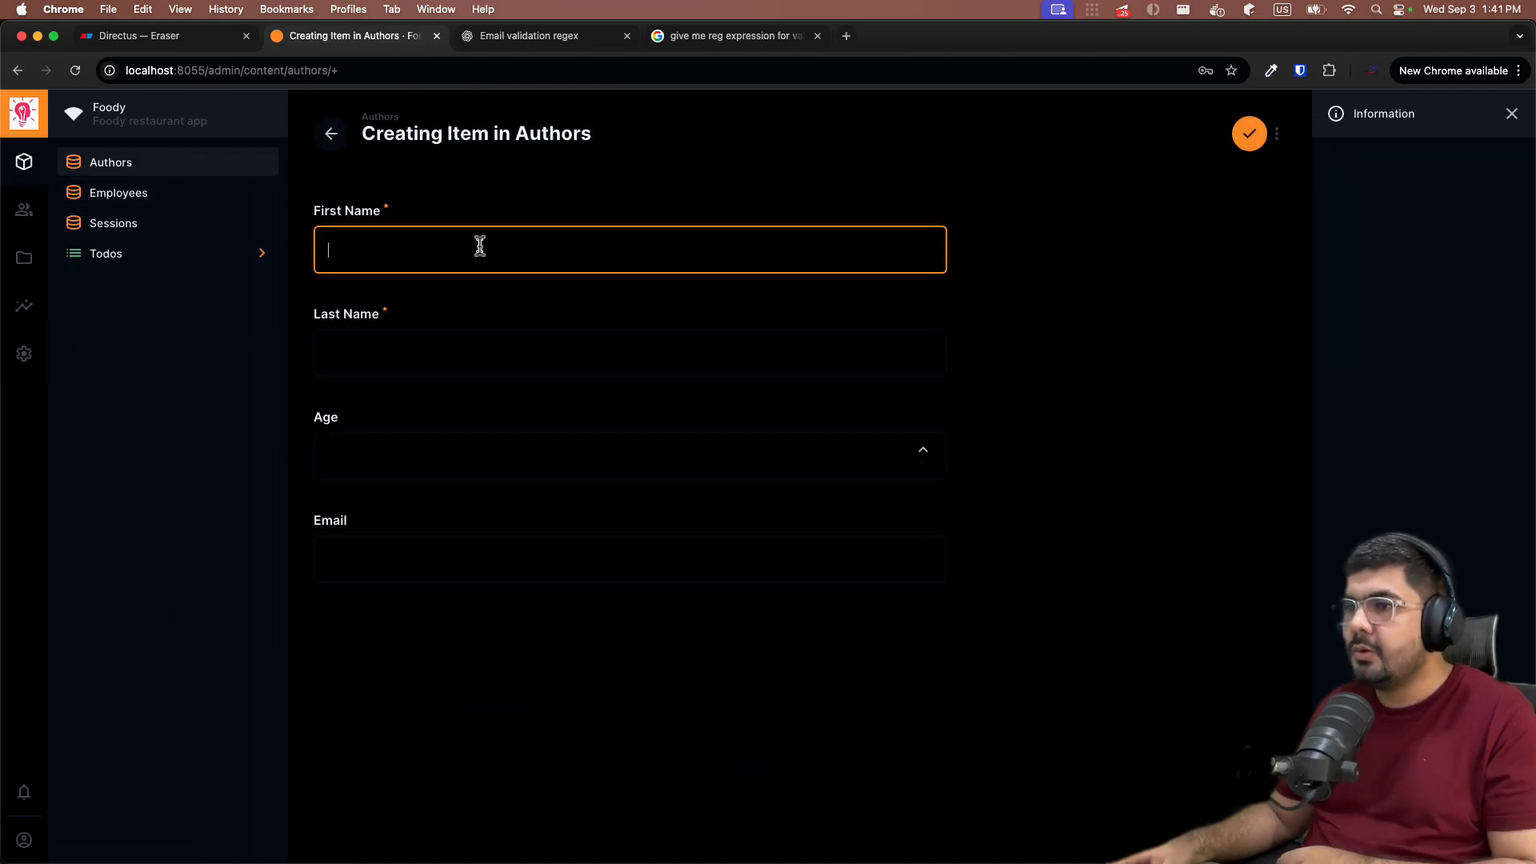
text(JK)
key(Tab)
key(Tab)
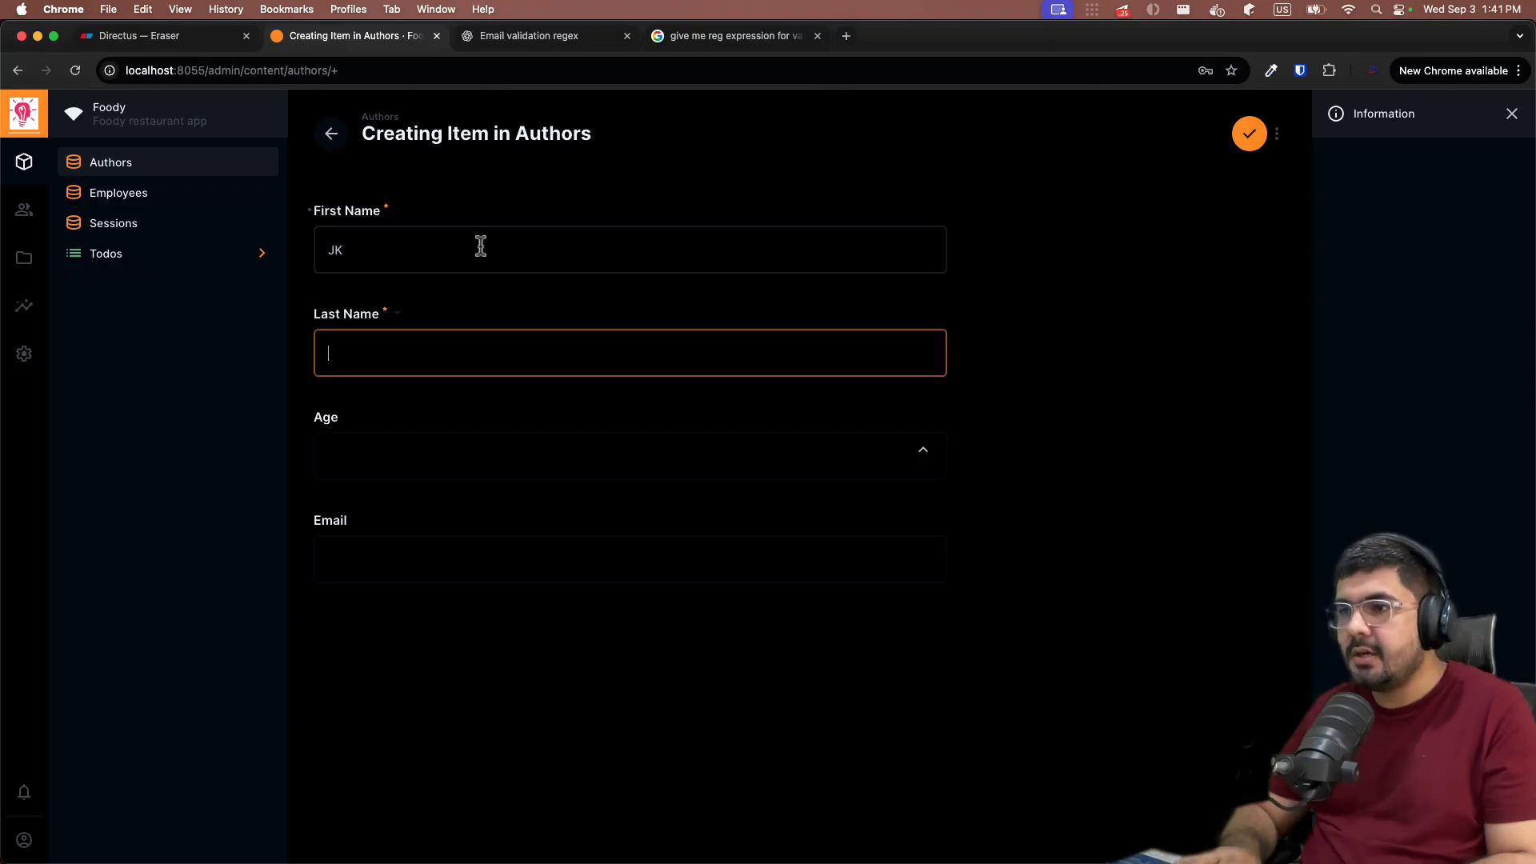
text(Rowling)
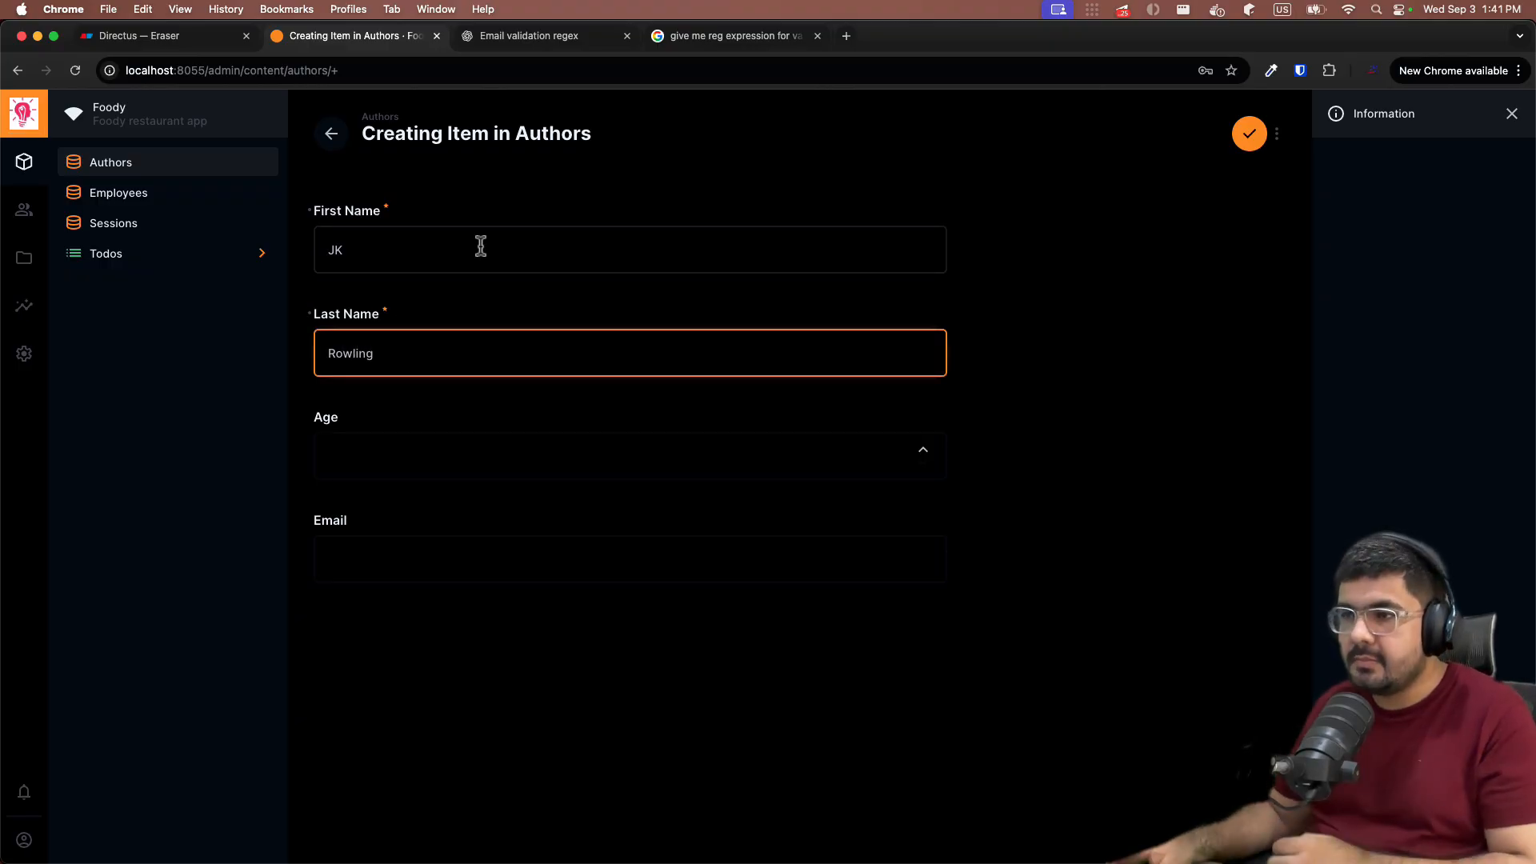
Step: Set the new author's age to 45, fill in the author's email and save the item
click(371, 455)
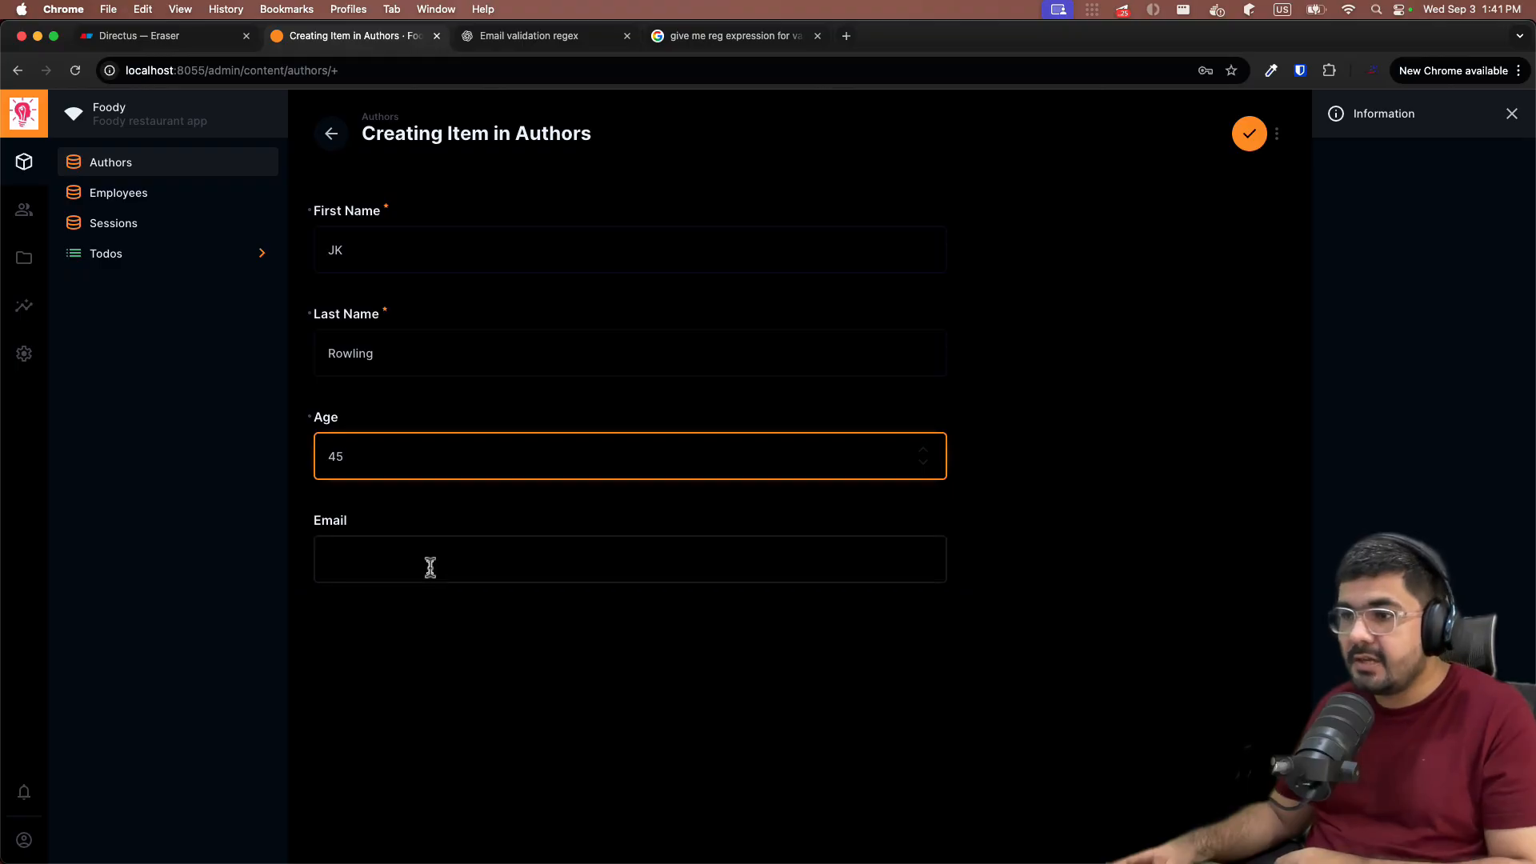
click(418, 545)
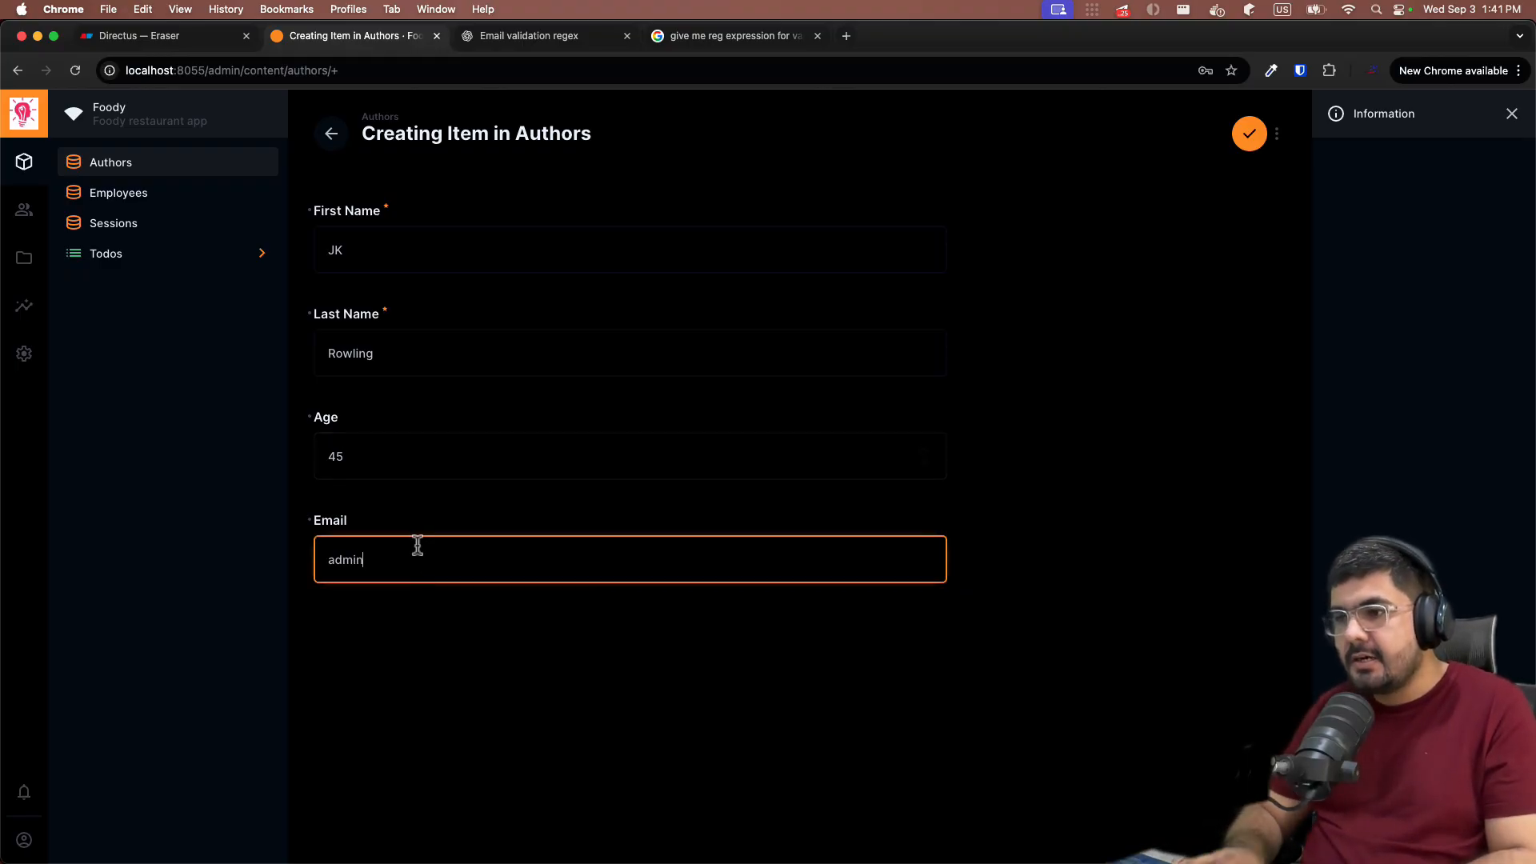
click(518, 662)
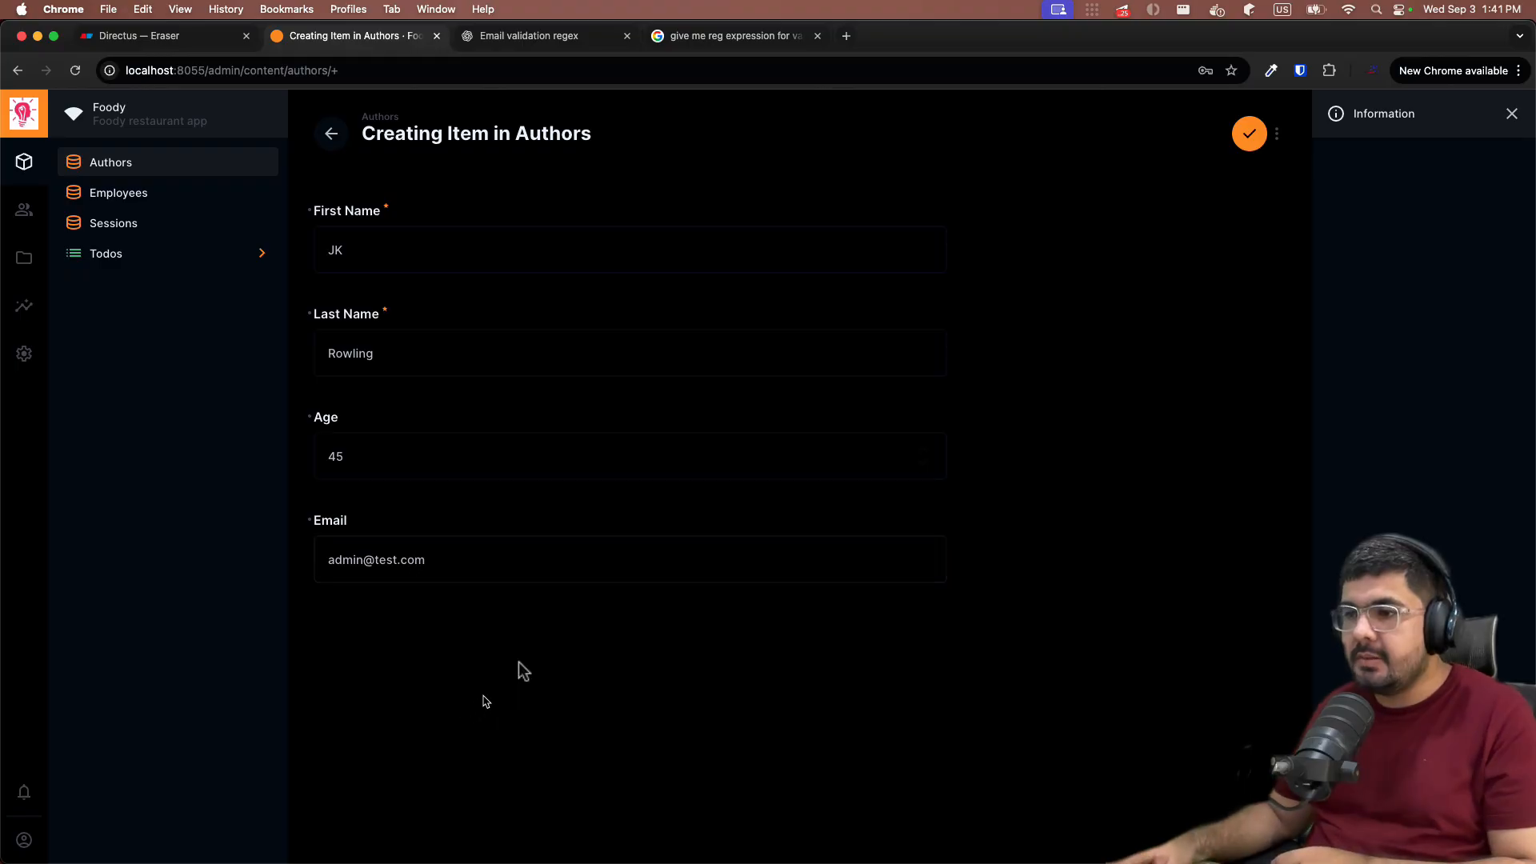
click(1251, 135)
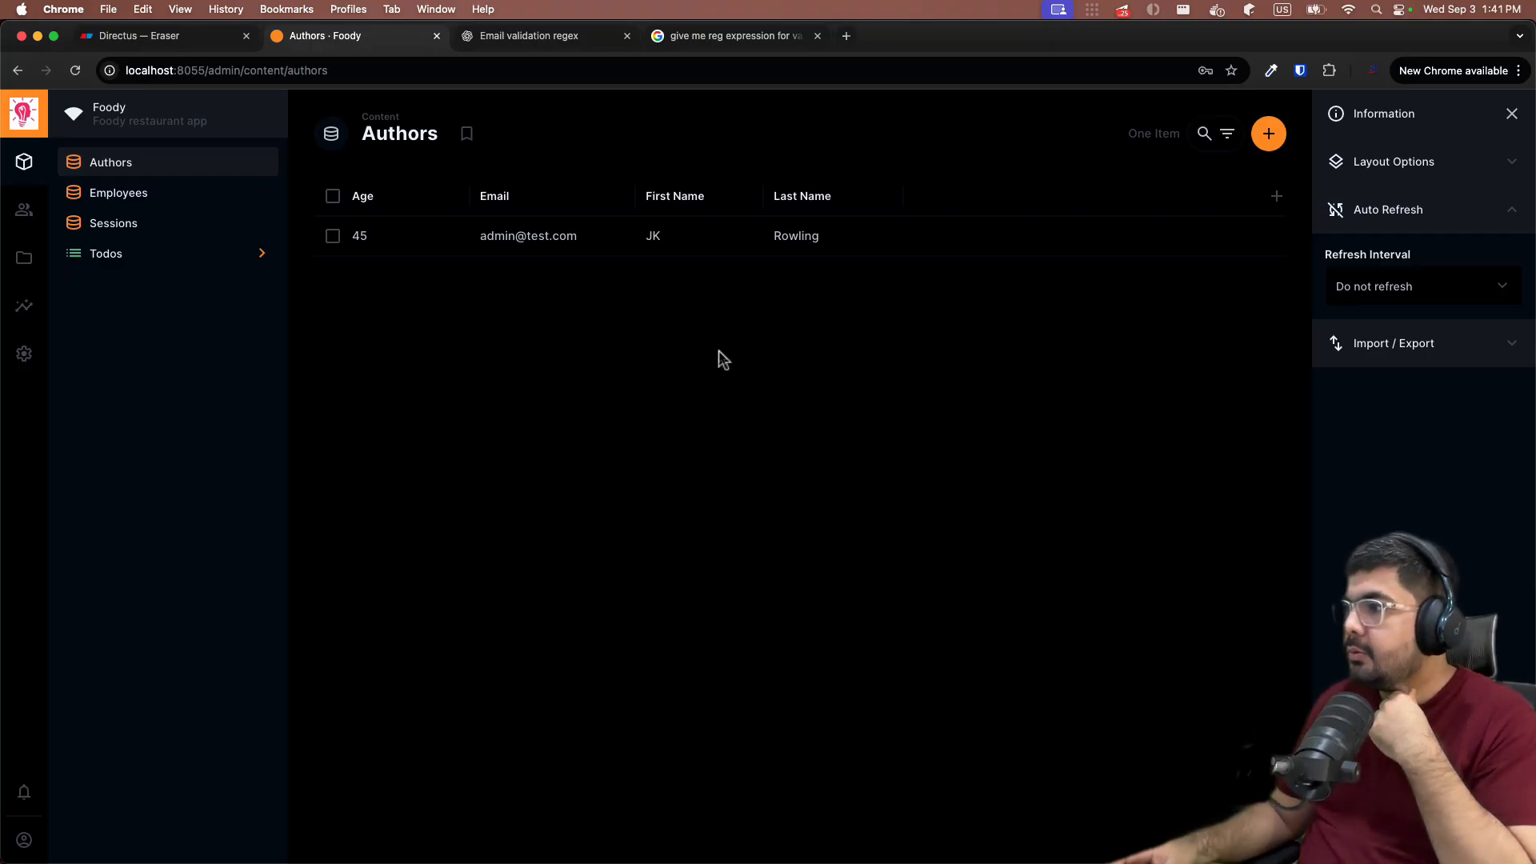
Step: Glance at the Eraser diagram and delete the JK Rowling item from the Authors content collection
click(142, 36)
click(344, 36)
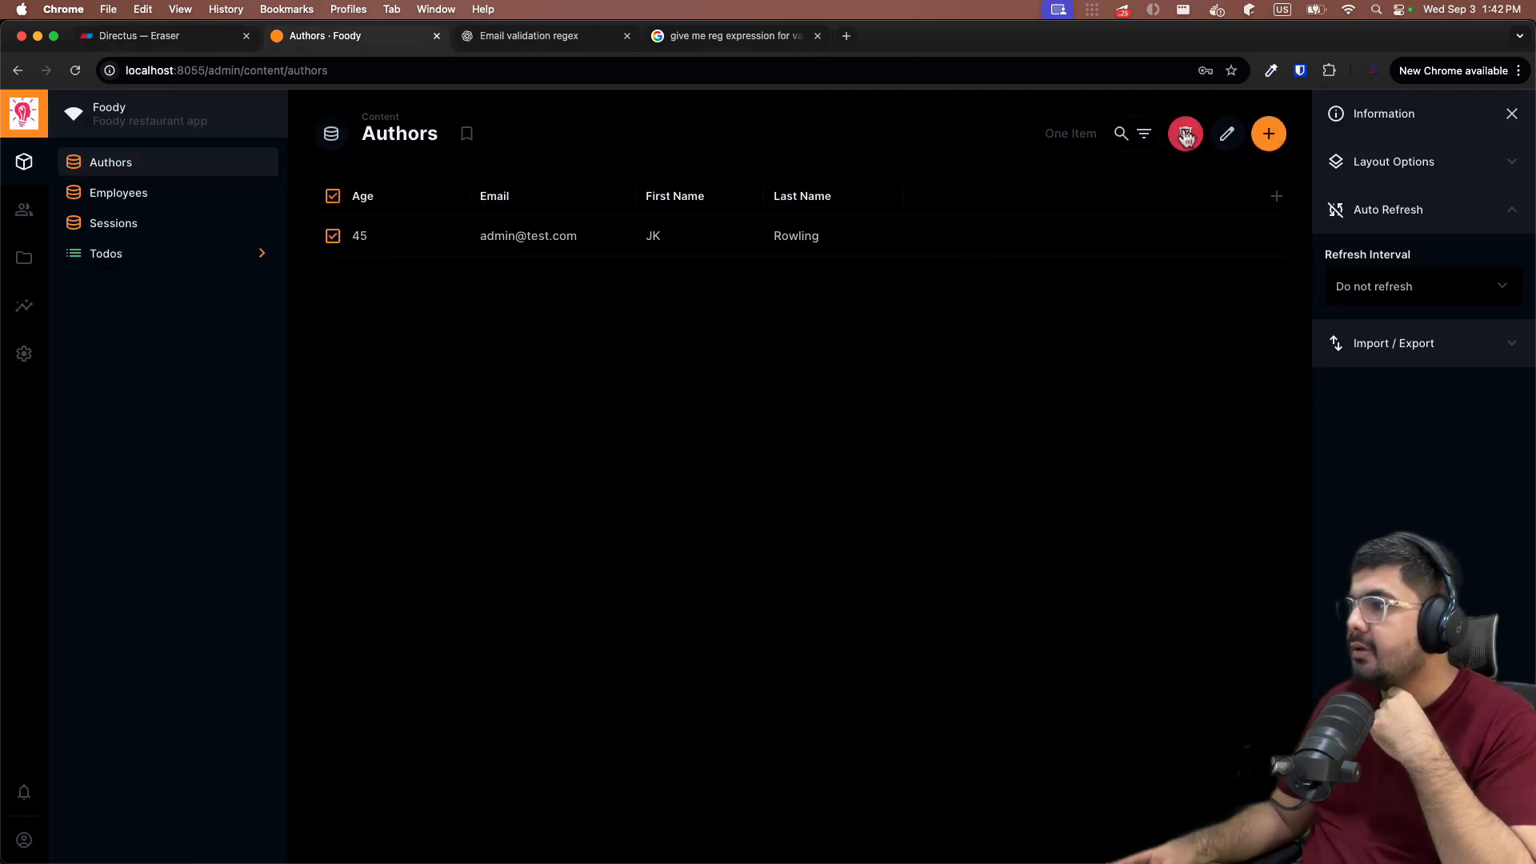
click(1186, 135)
click(912, 518)
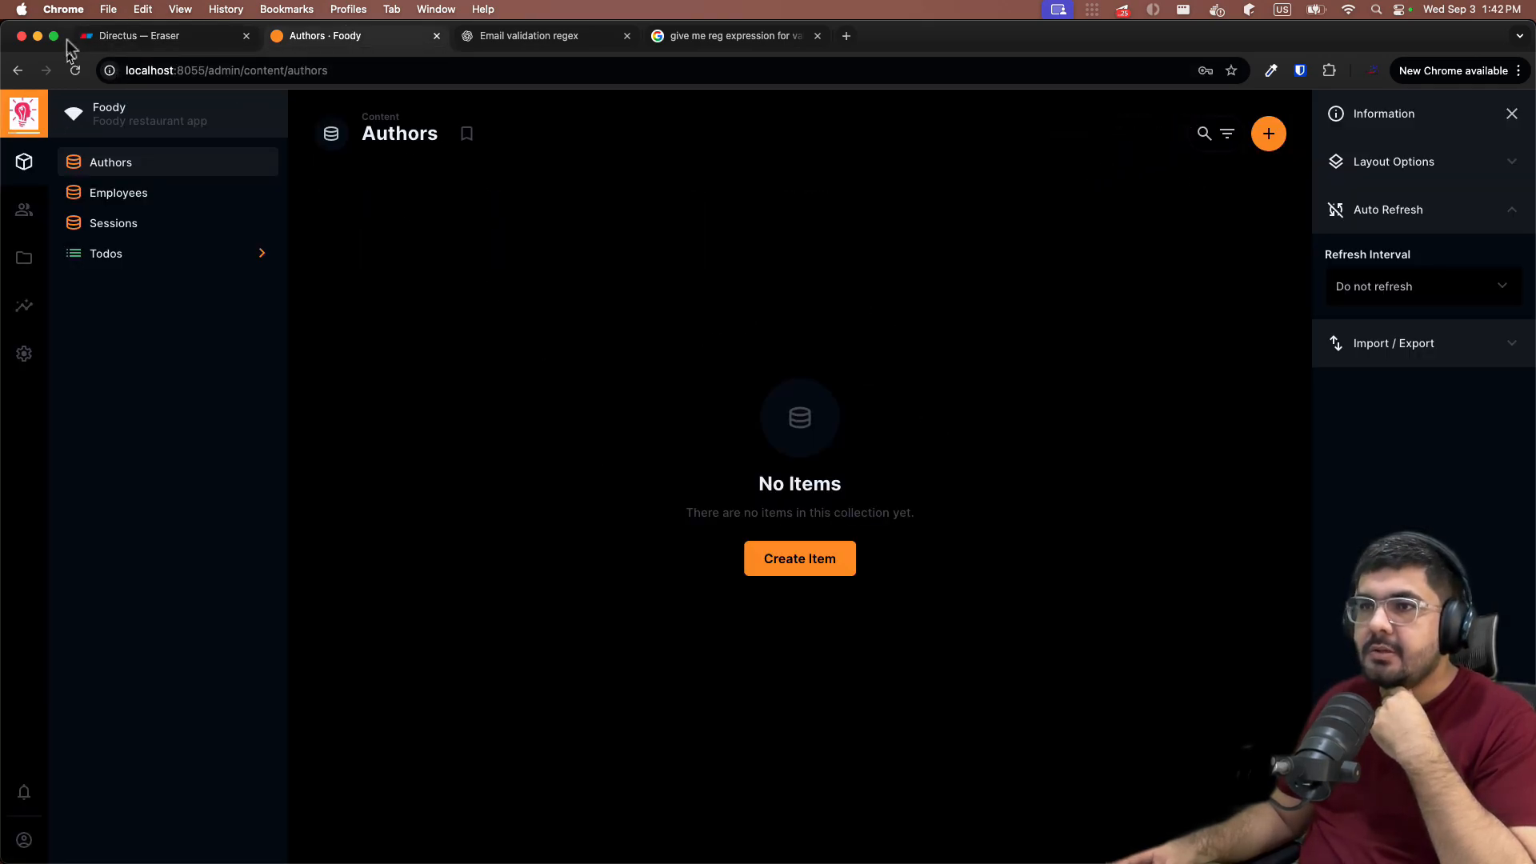
Step: Consult the Eraser diagram and start a new collection named books in the Directus data model, with Generated UUID as primary key type
click(107, 37)
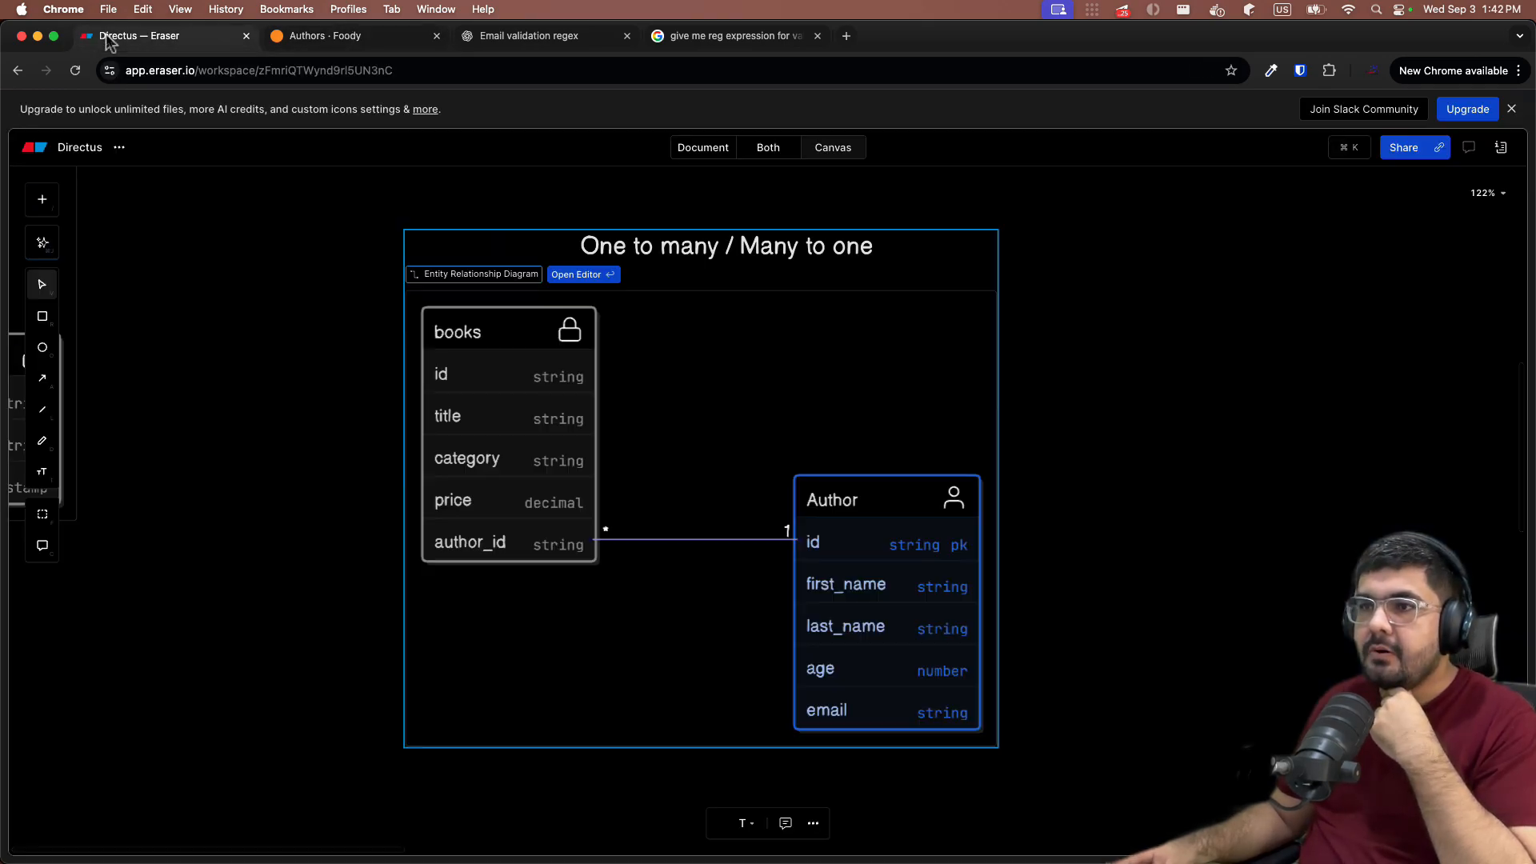
click(284, 37)
click(25, 353)
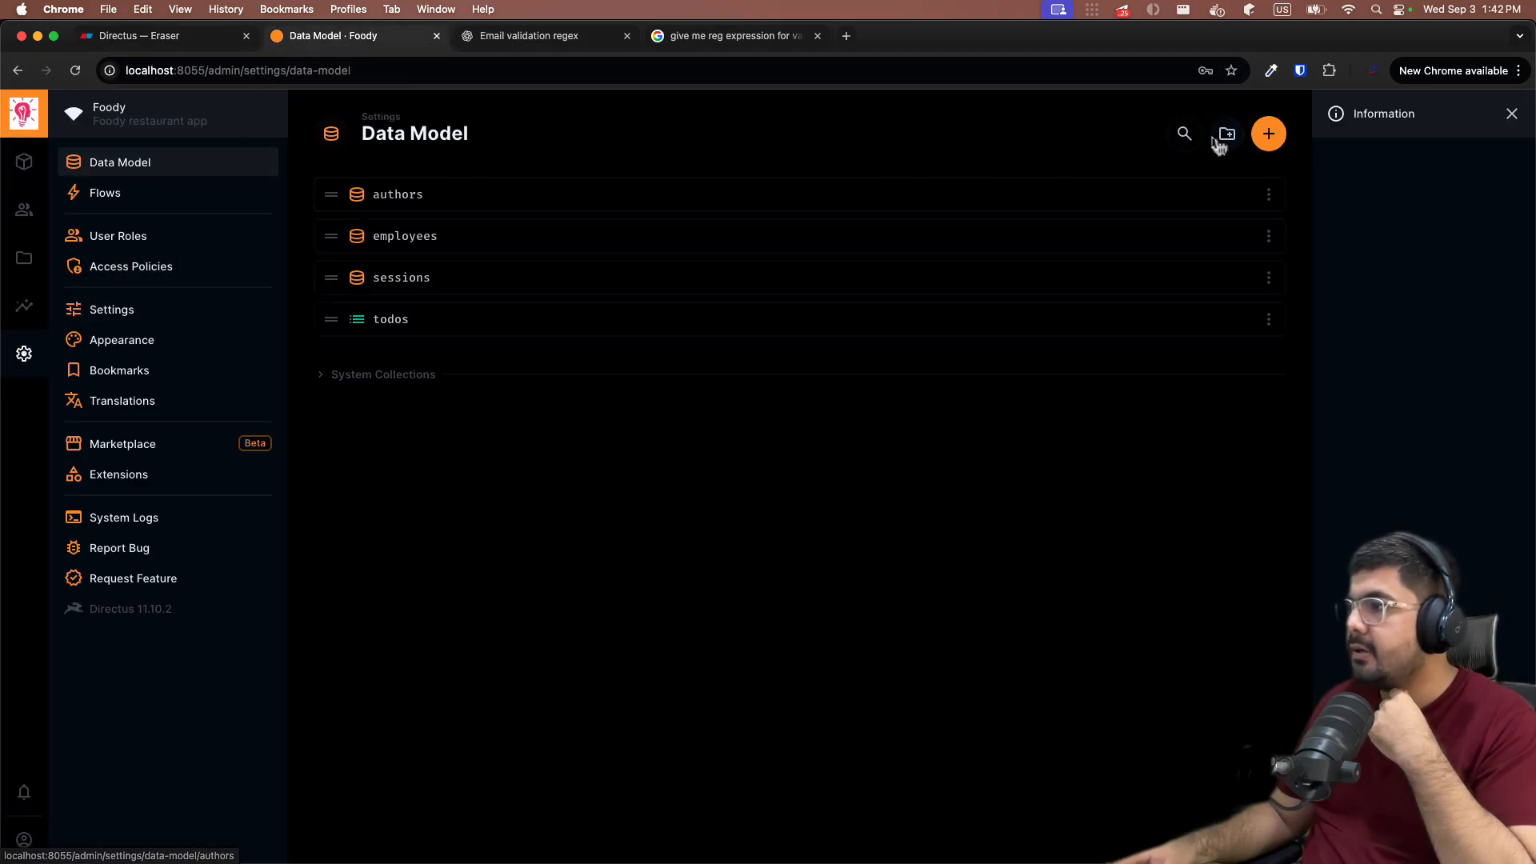
click(1269, 134)
text(b)
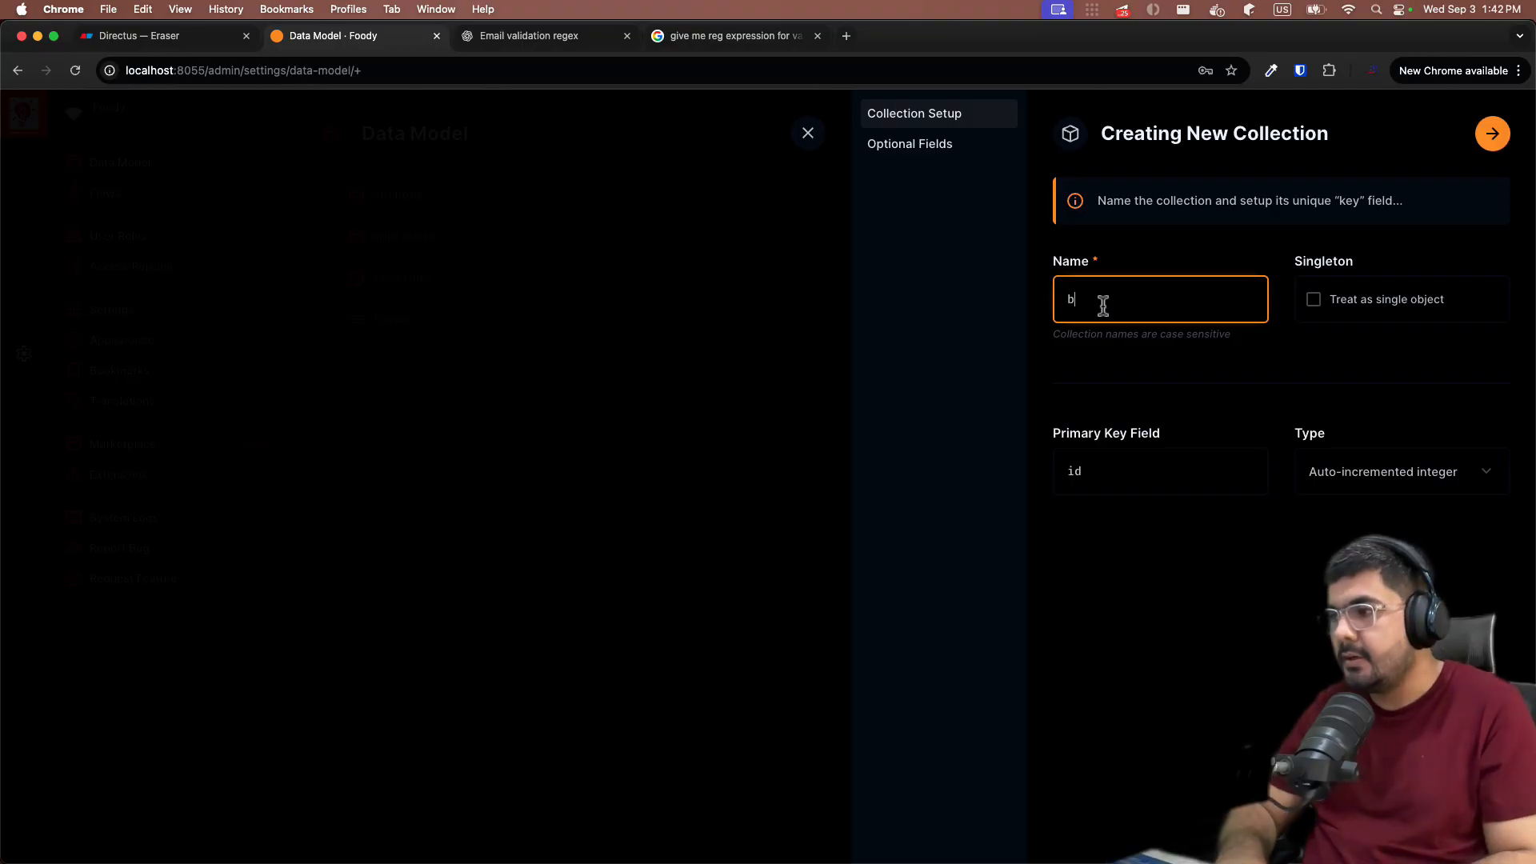
text(ooks)
click(1241, 453)
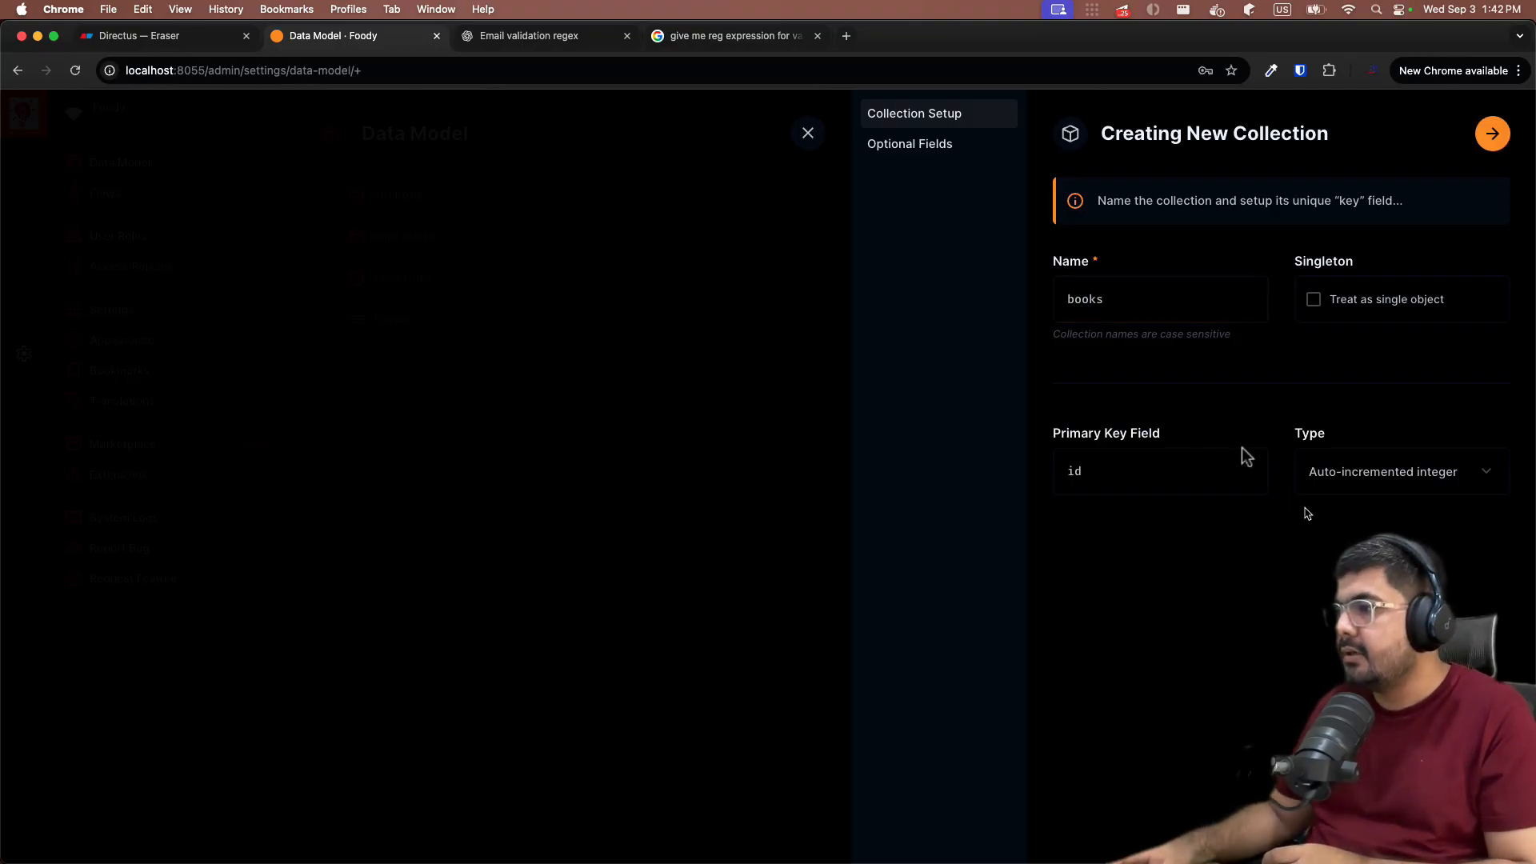
click(1329, 473)
click(1319, 569)
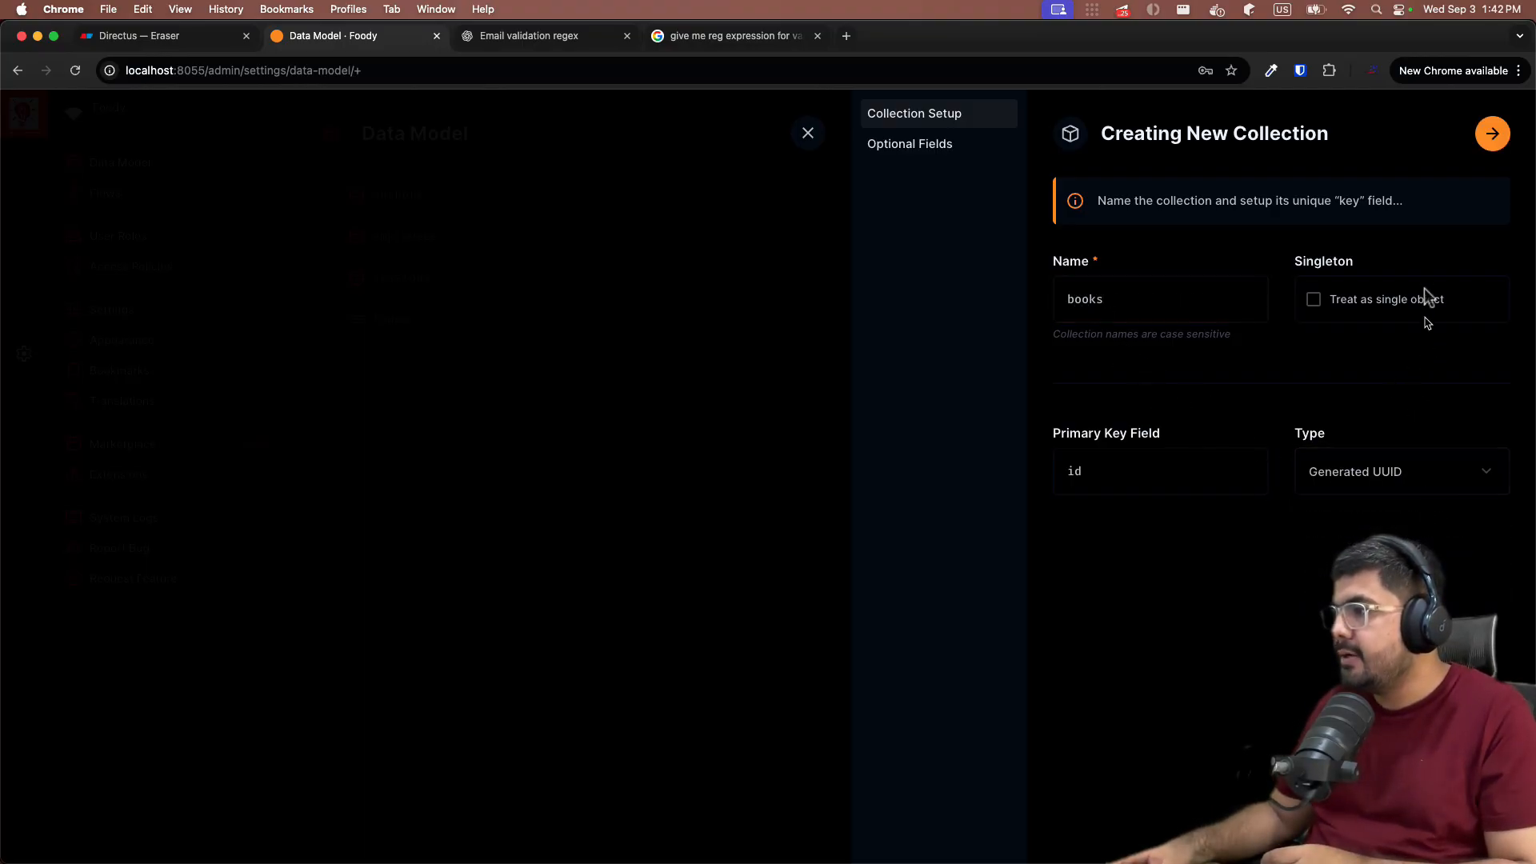
Step: Enable the optional date_created, user_created, date_updated and user_updated fields and finish creating the books collection
click(1487, 141)
click(1379, 409)
click(1150, 522)
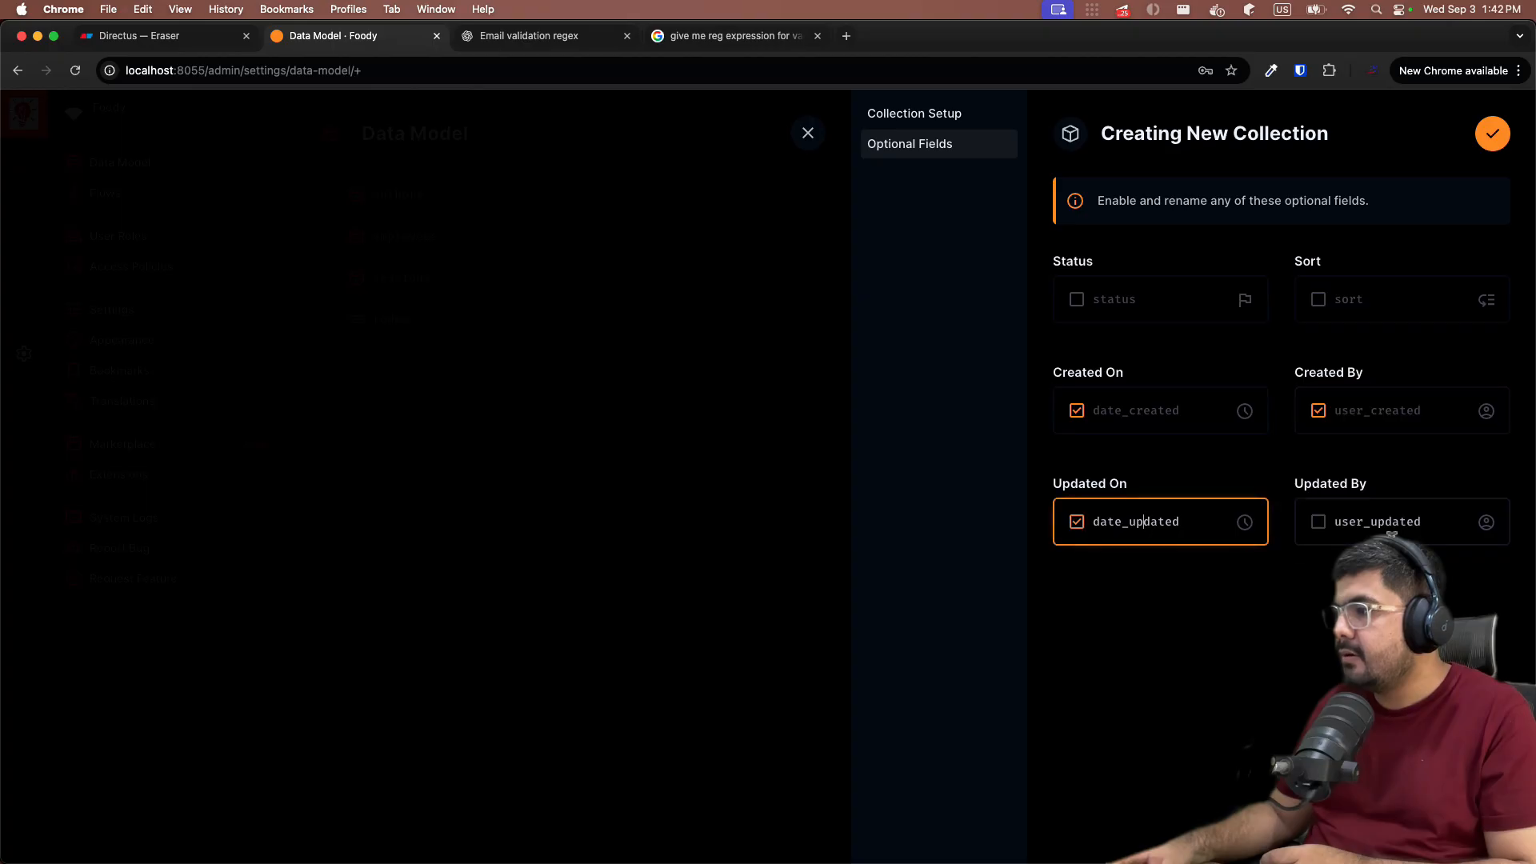
click(1382, 521)
click(1493, 134)
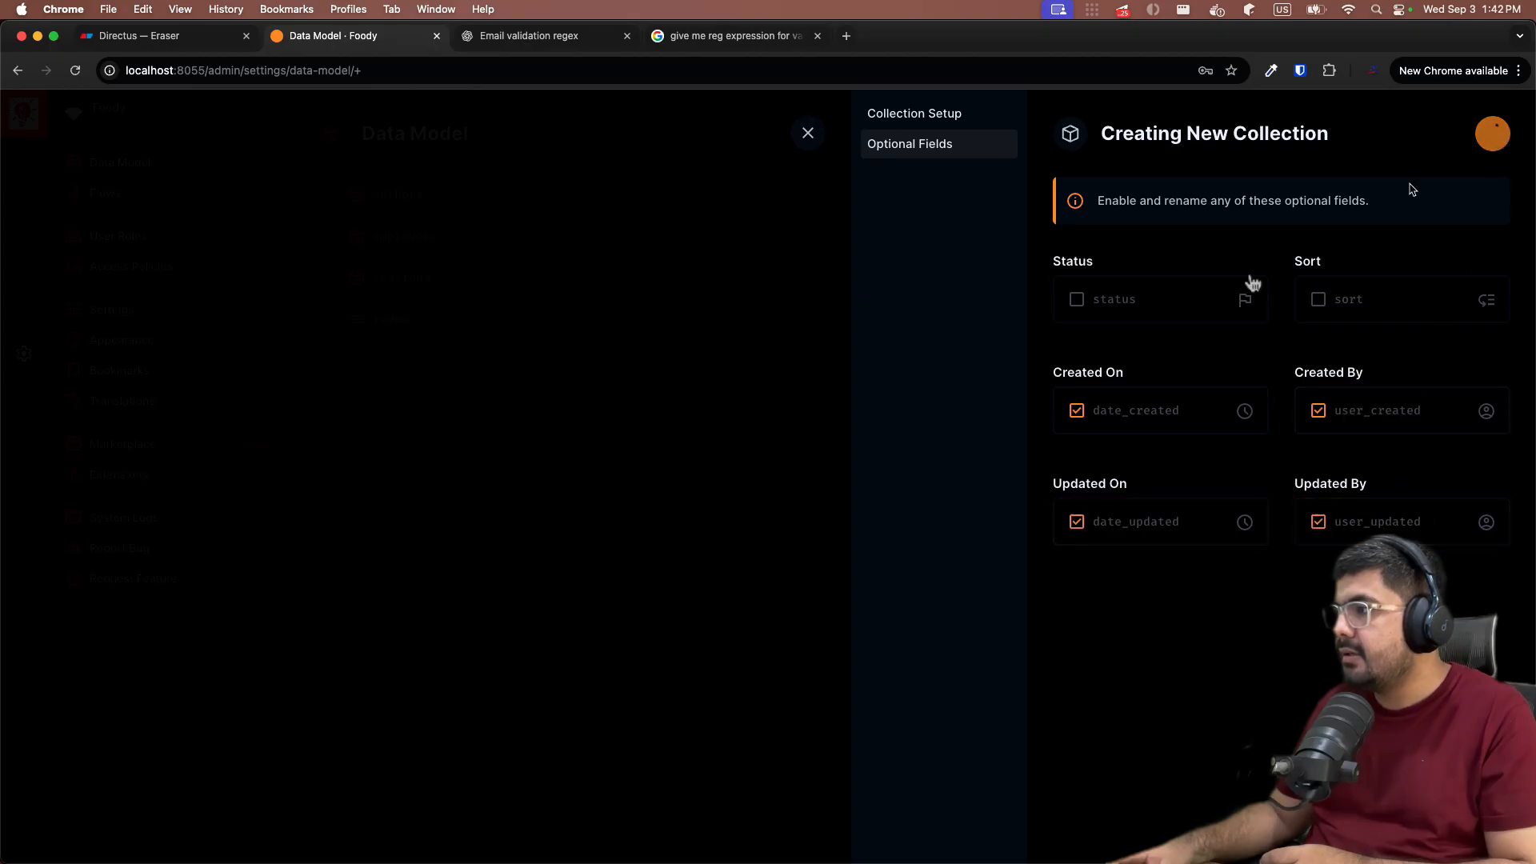
Step: Check the books entity in the Eraser diagram and add a string input field with the key title to the books collection
click(141, 36)
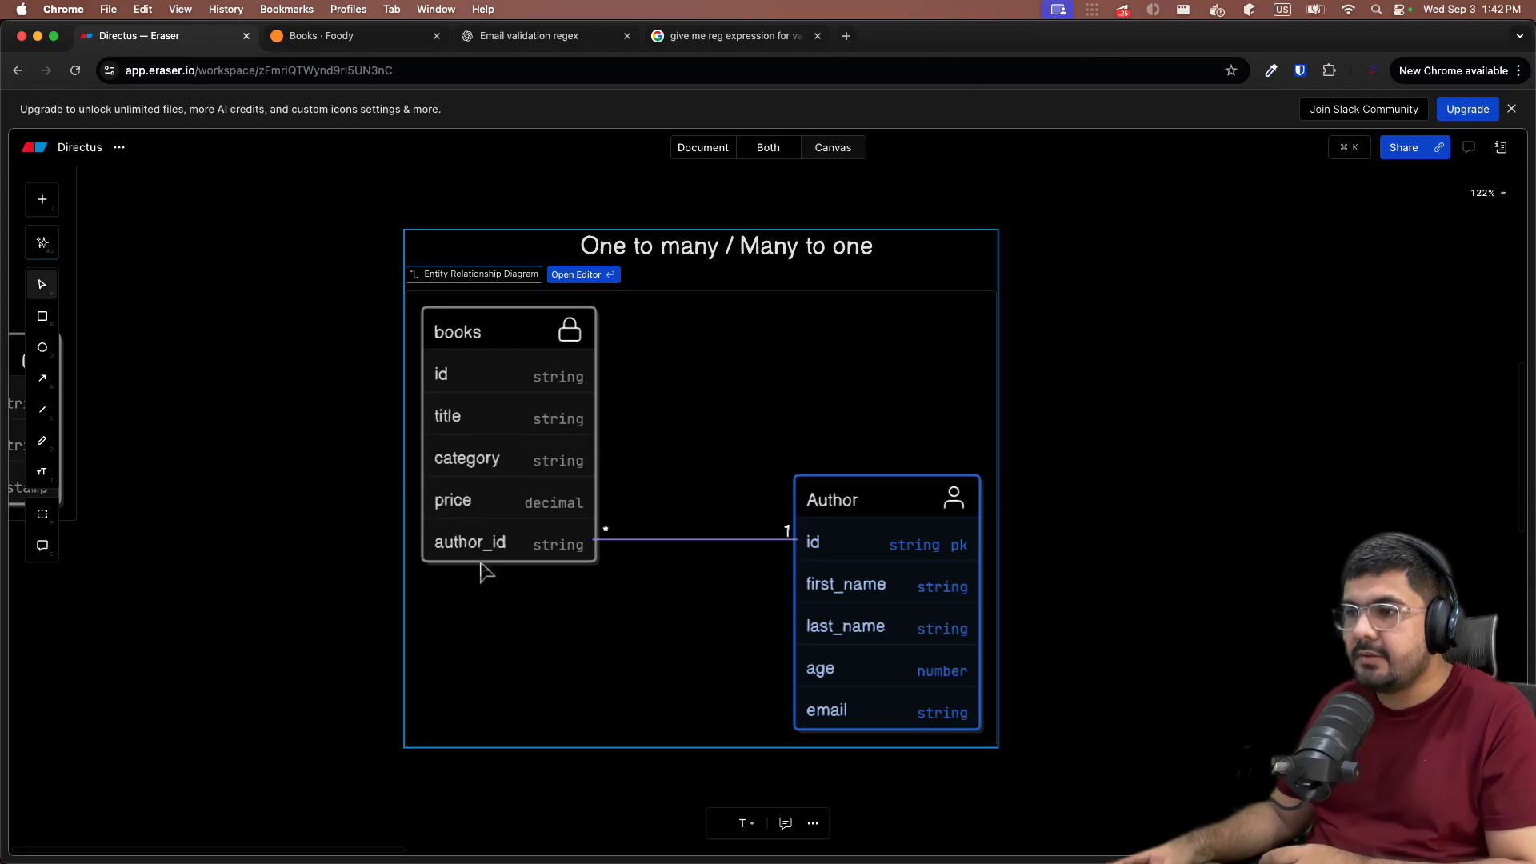
click(308, 37)
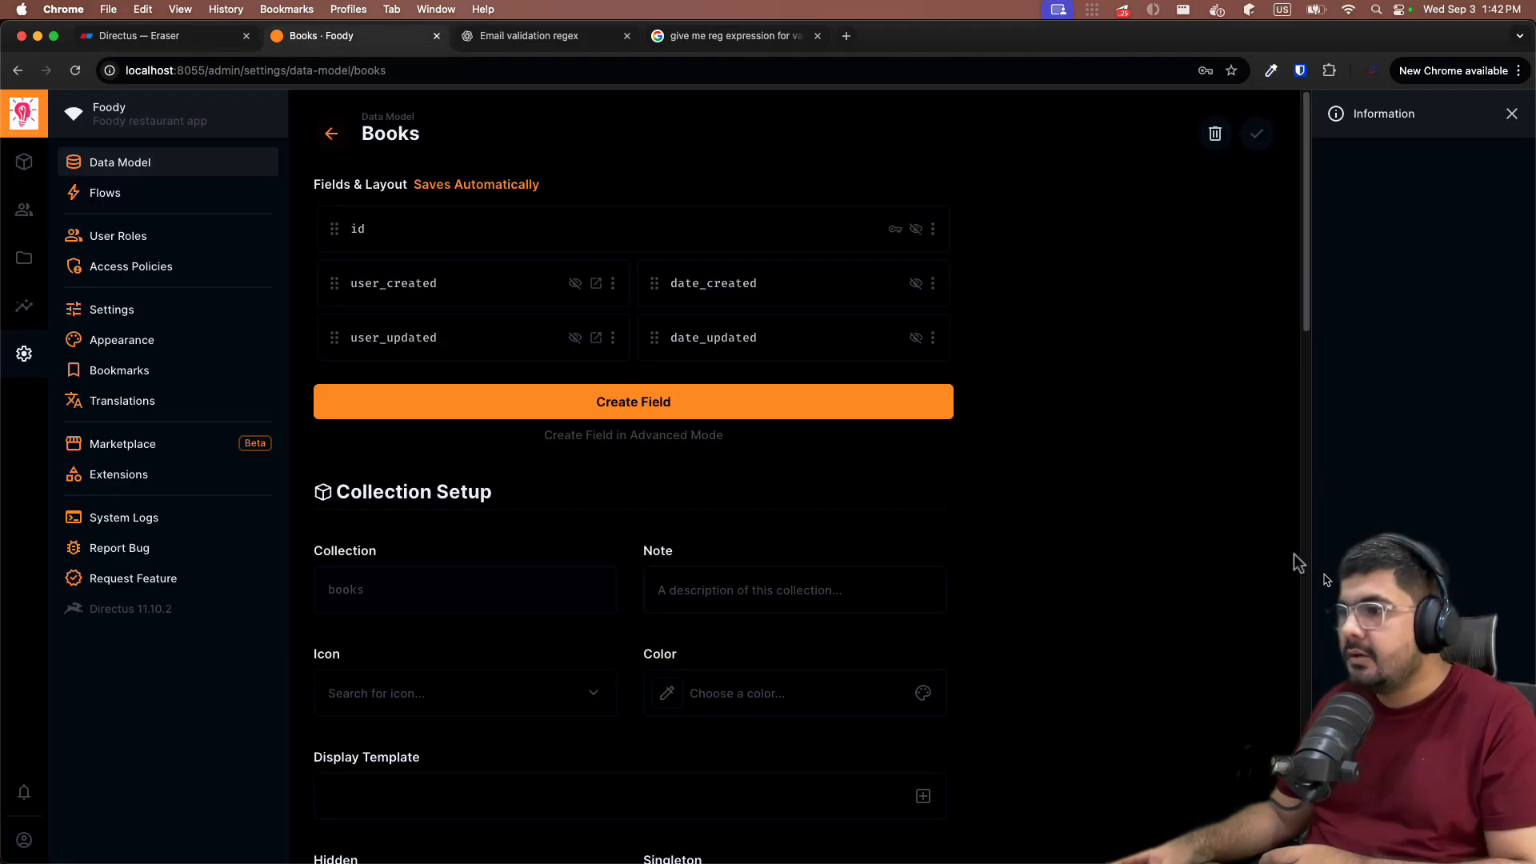
click(747, 415)
click(912, 300)
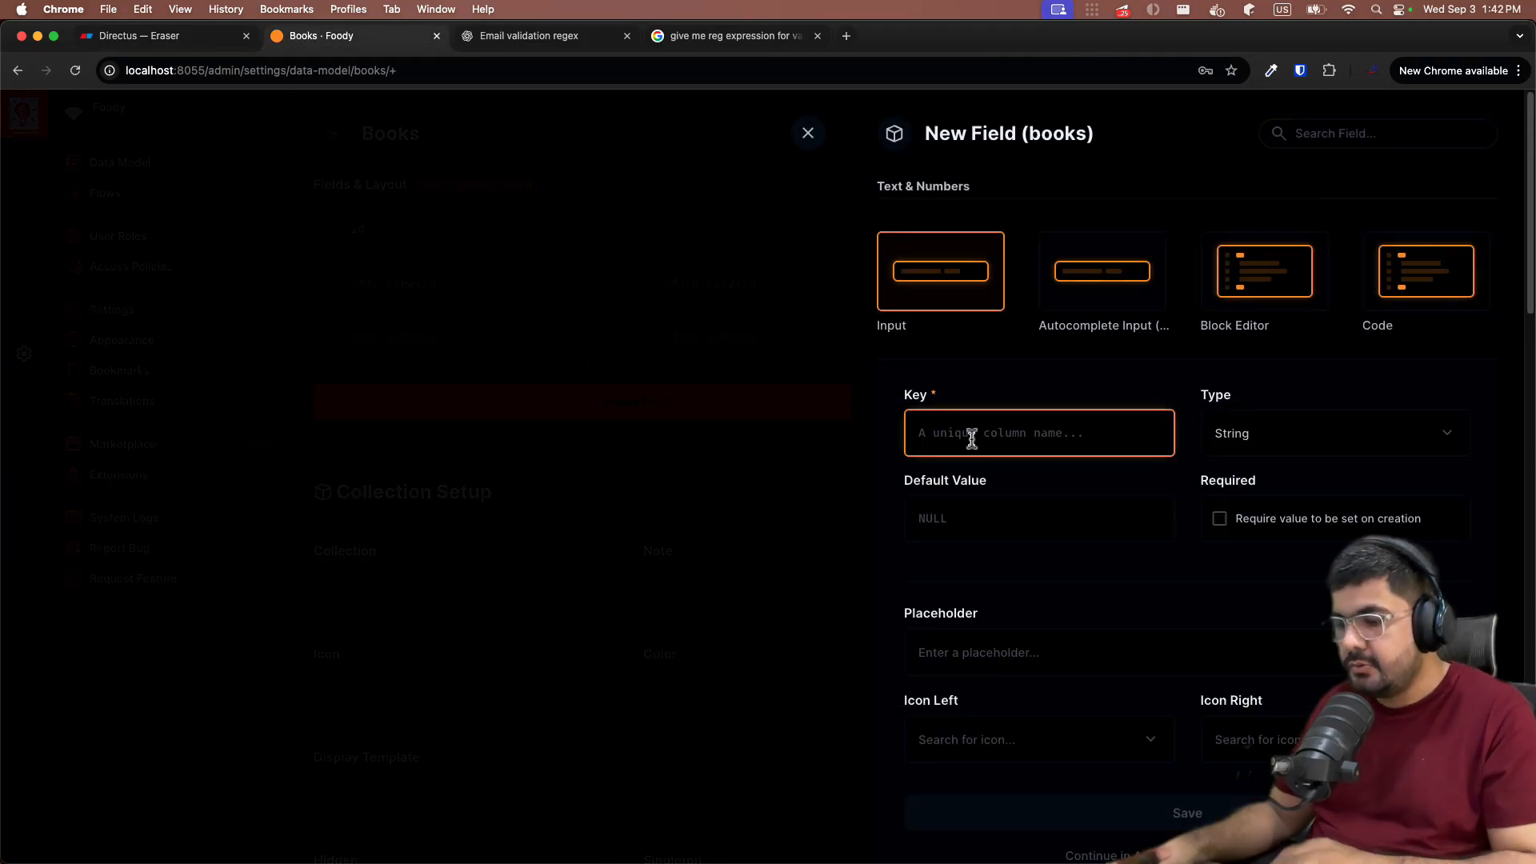
text(title)
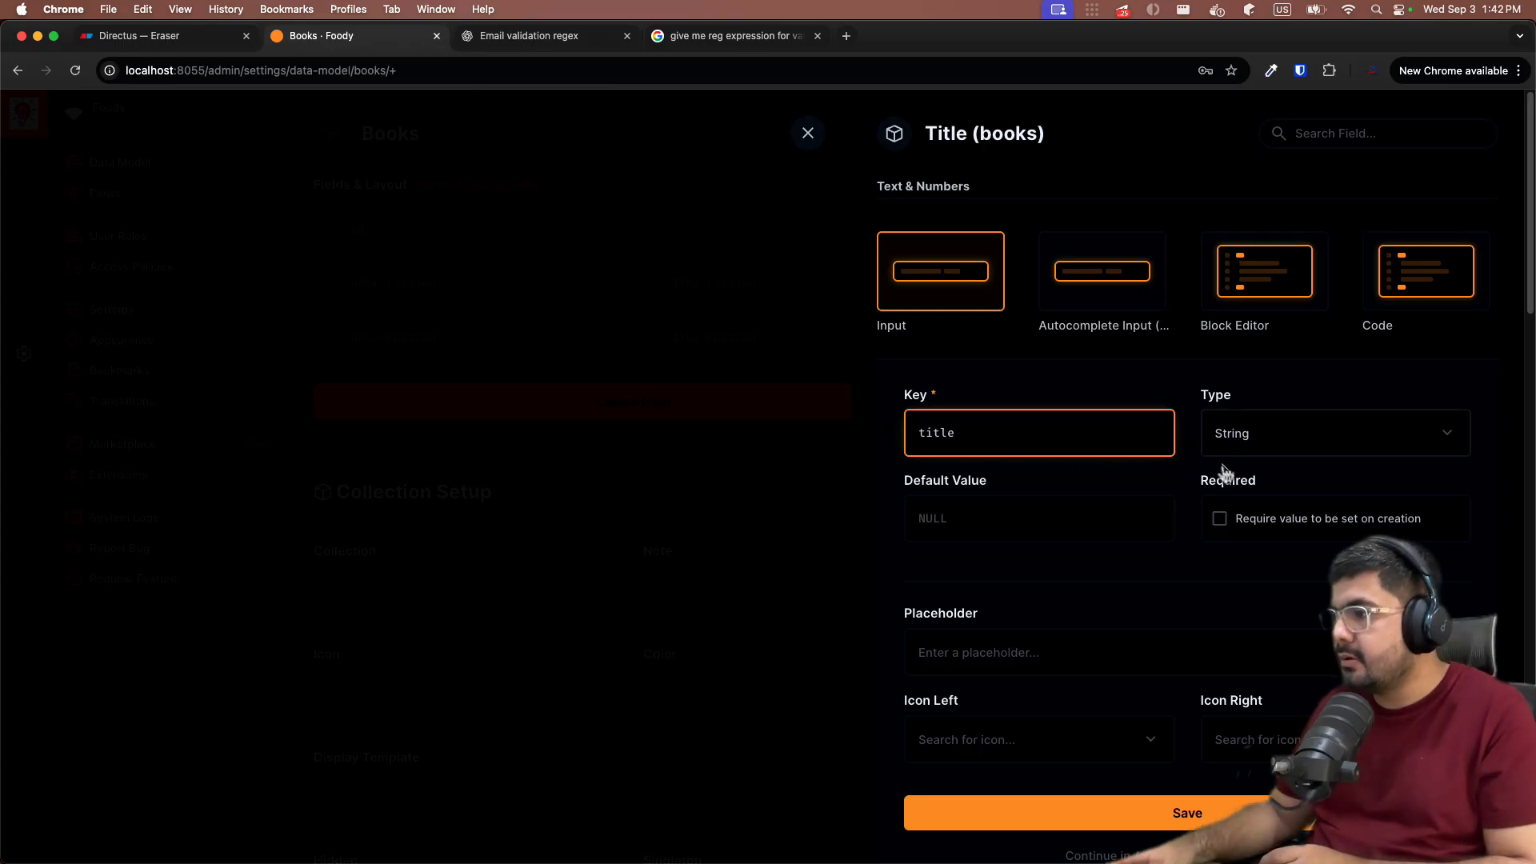
click(1016, 644)
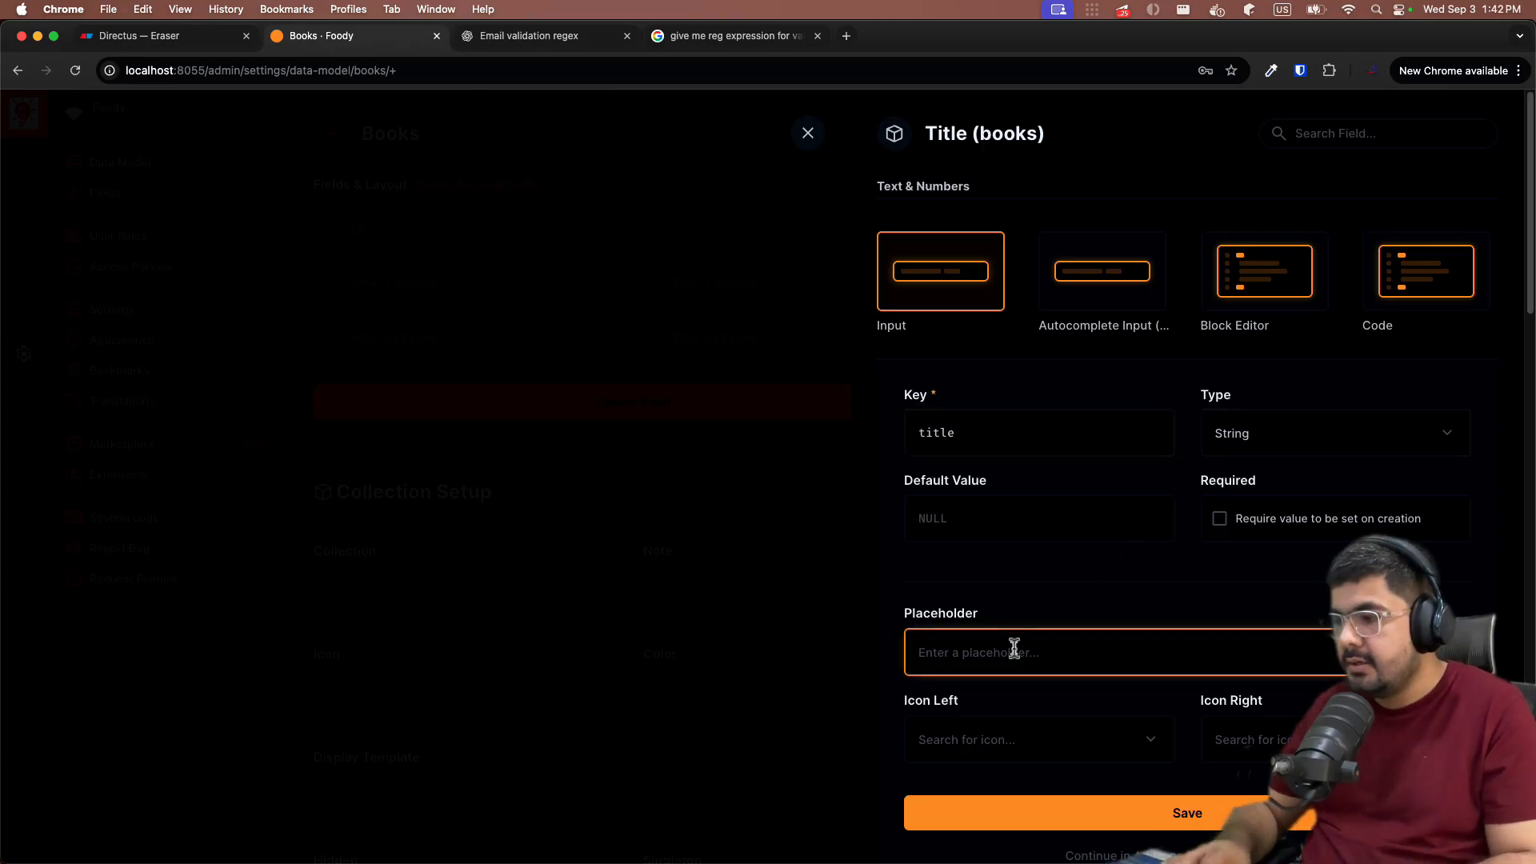
scroll(1017, 704, down, 3)
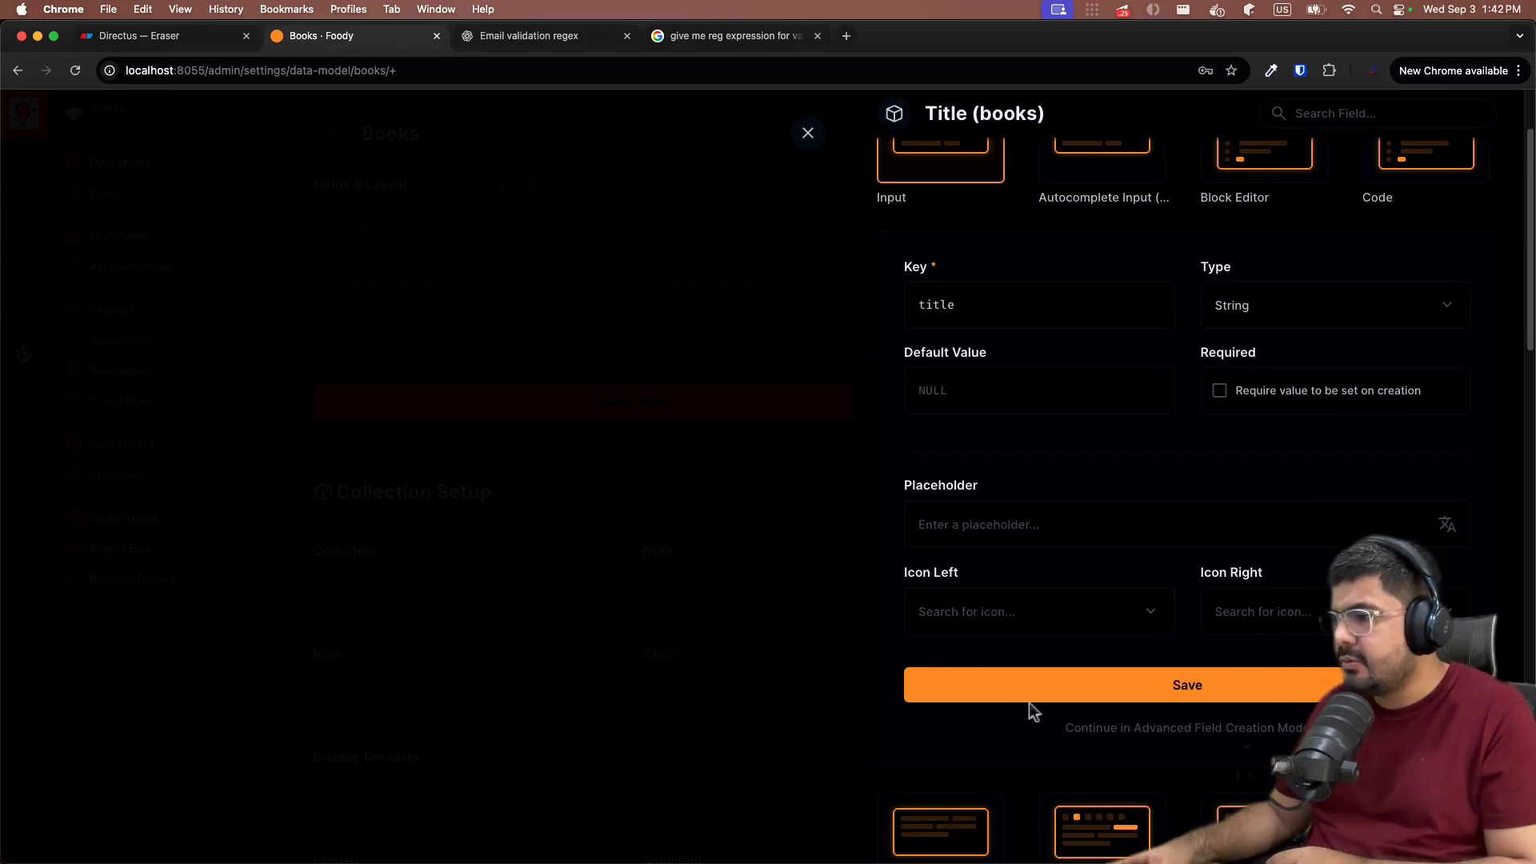
click(1029, 685)
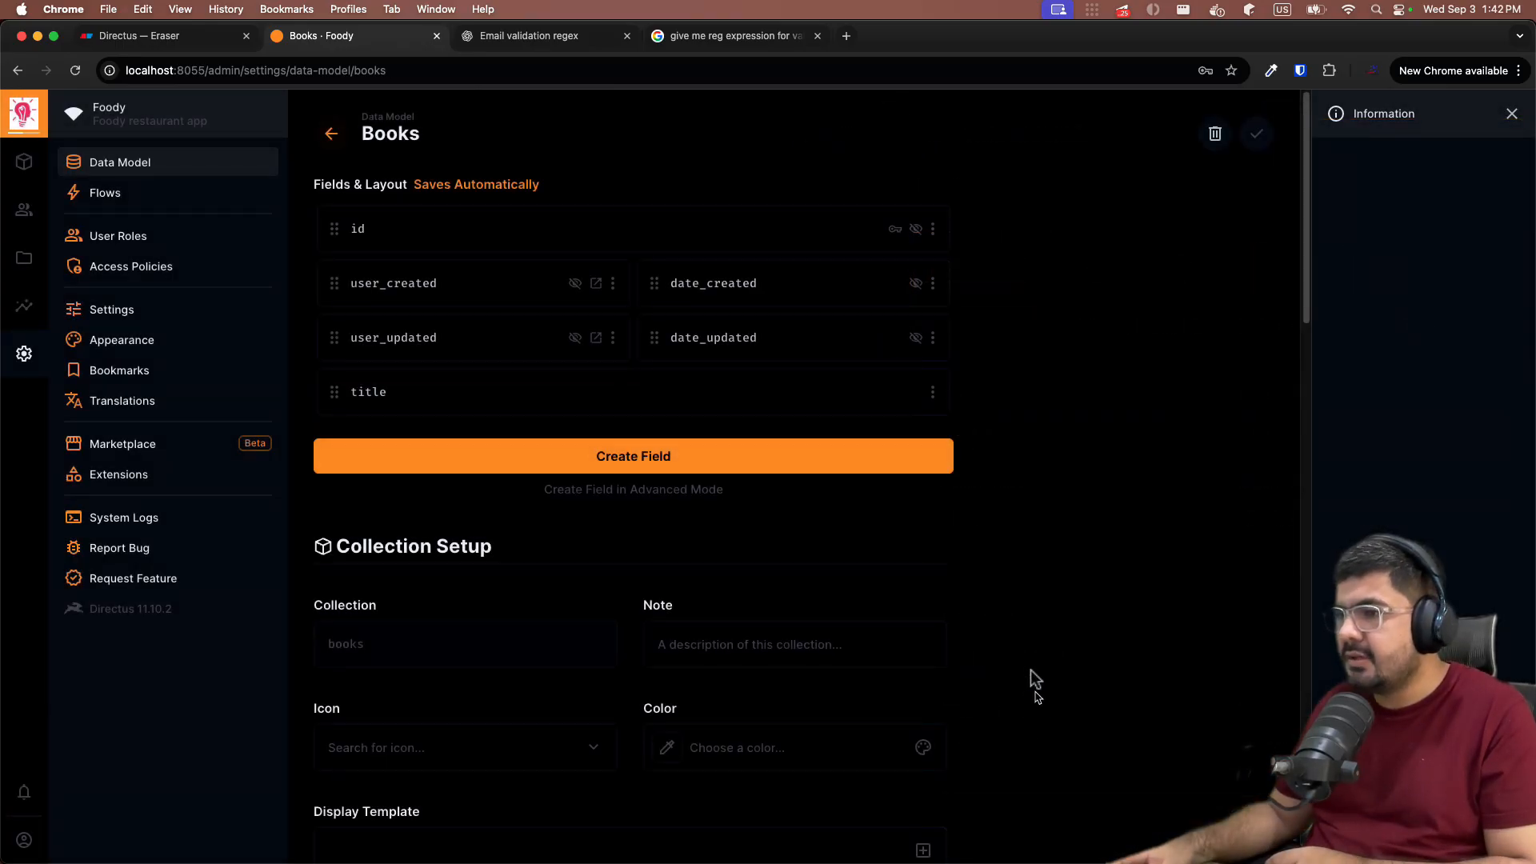
Step: Consult the Eraser diagram and start a new Dropdown field with the key category in the books collection
click(168, 35)
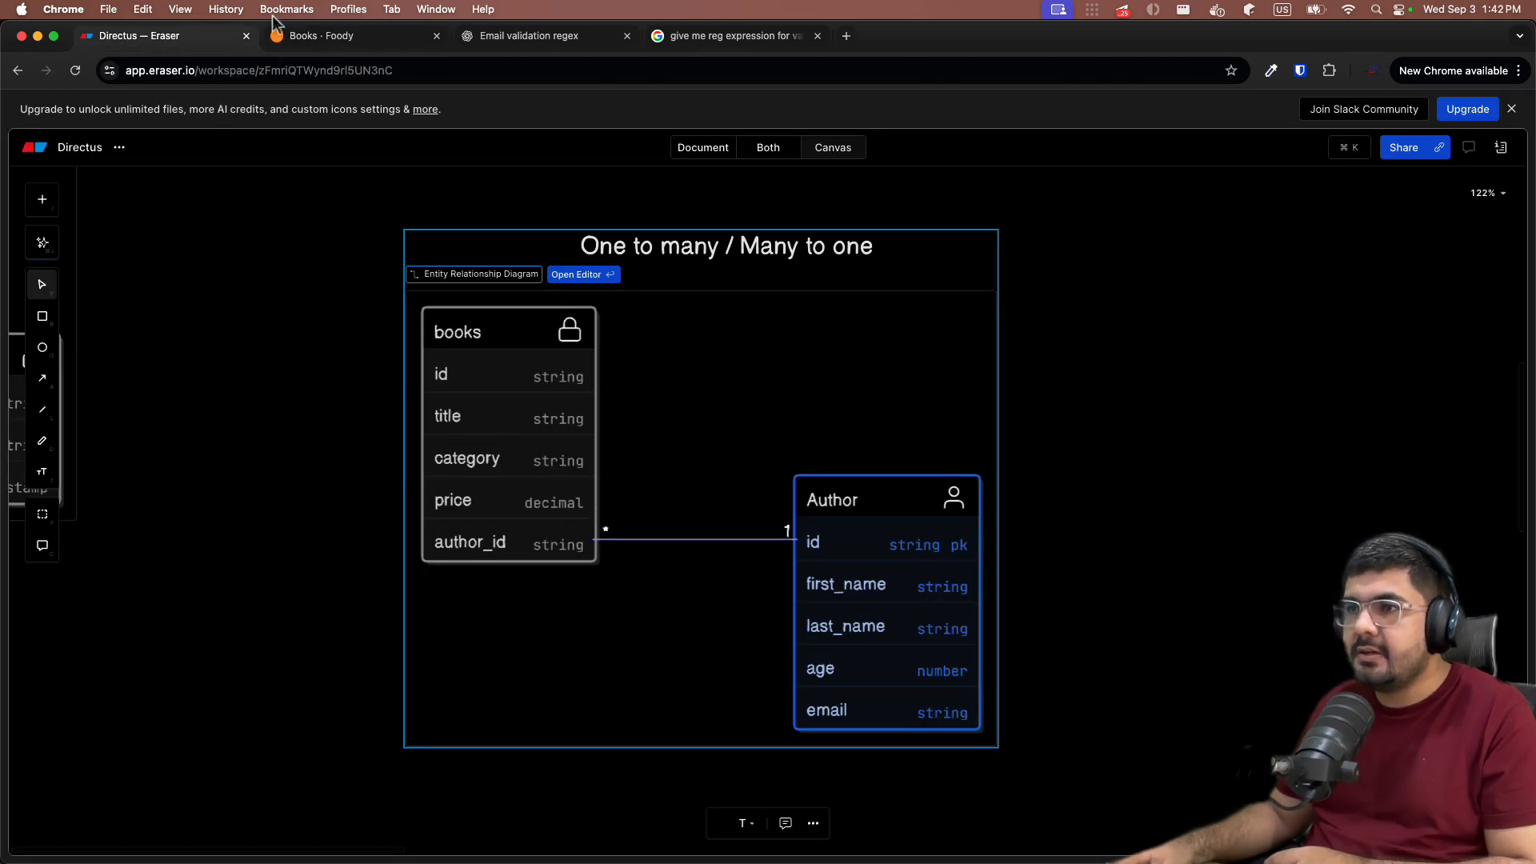
click(292, 34)
click(658, 448)
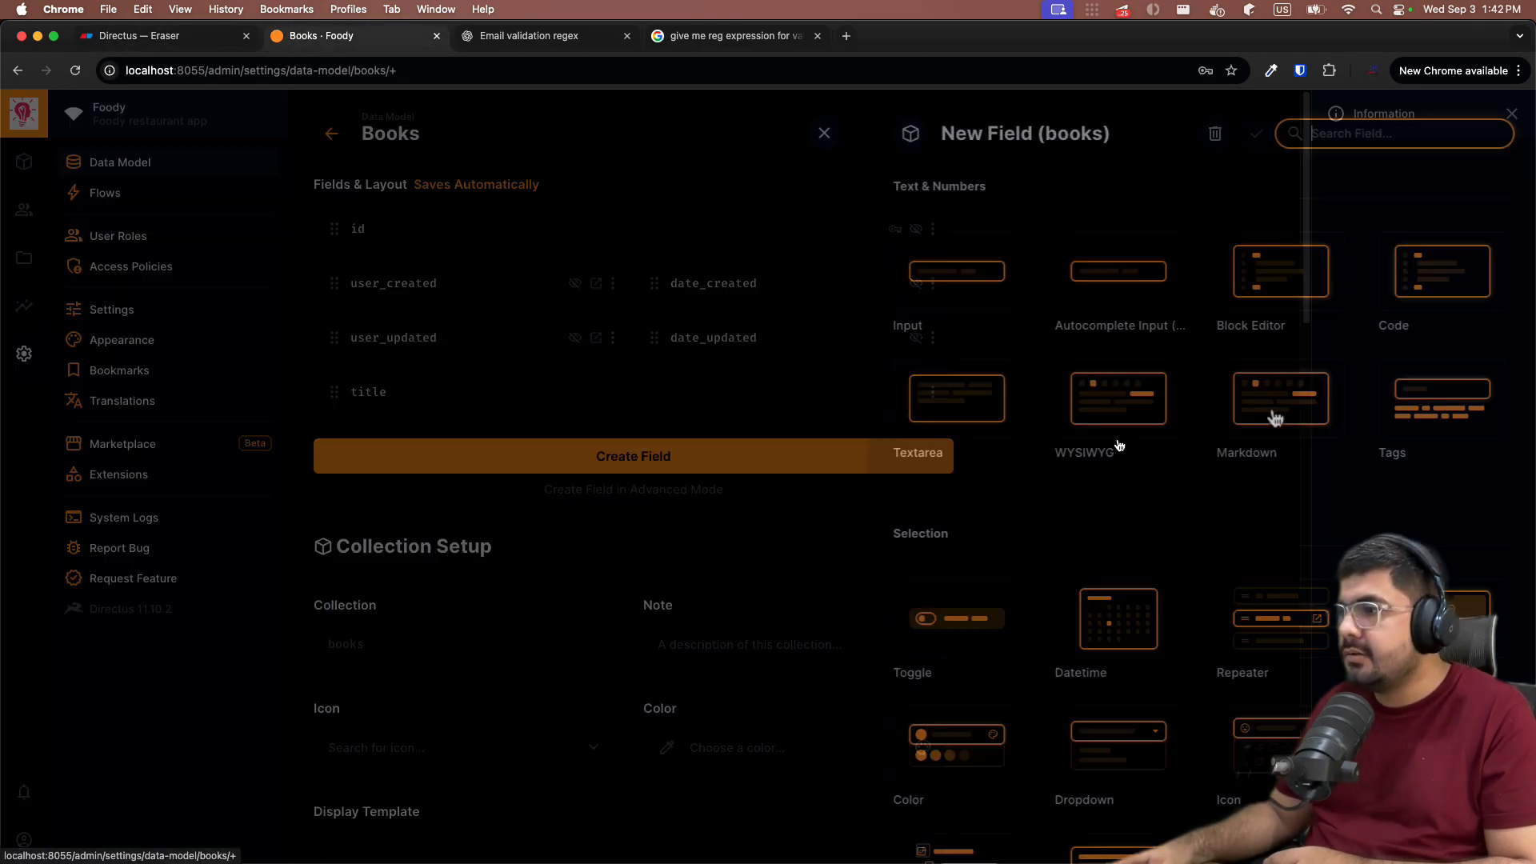
scroll(1032, 611, down, 3)
click(1072, 522)
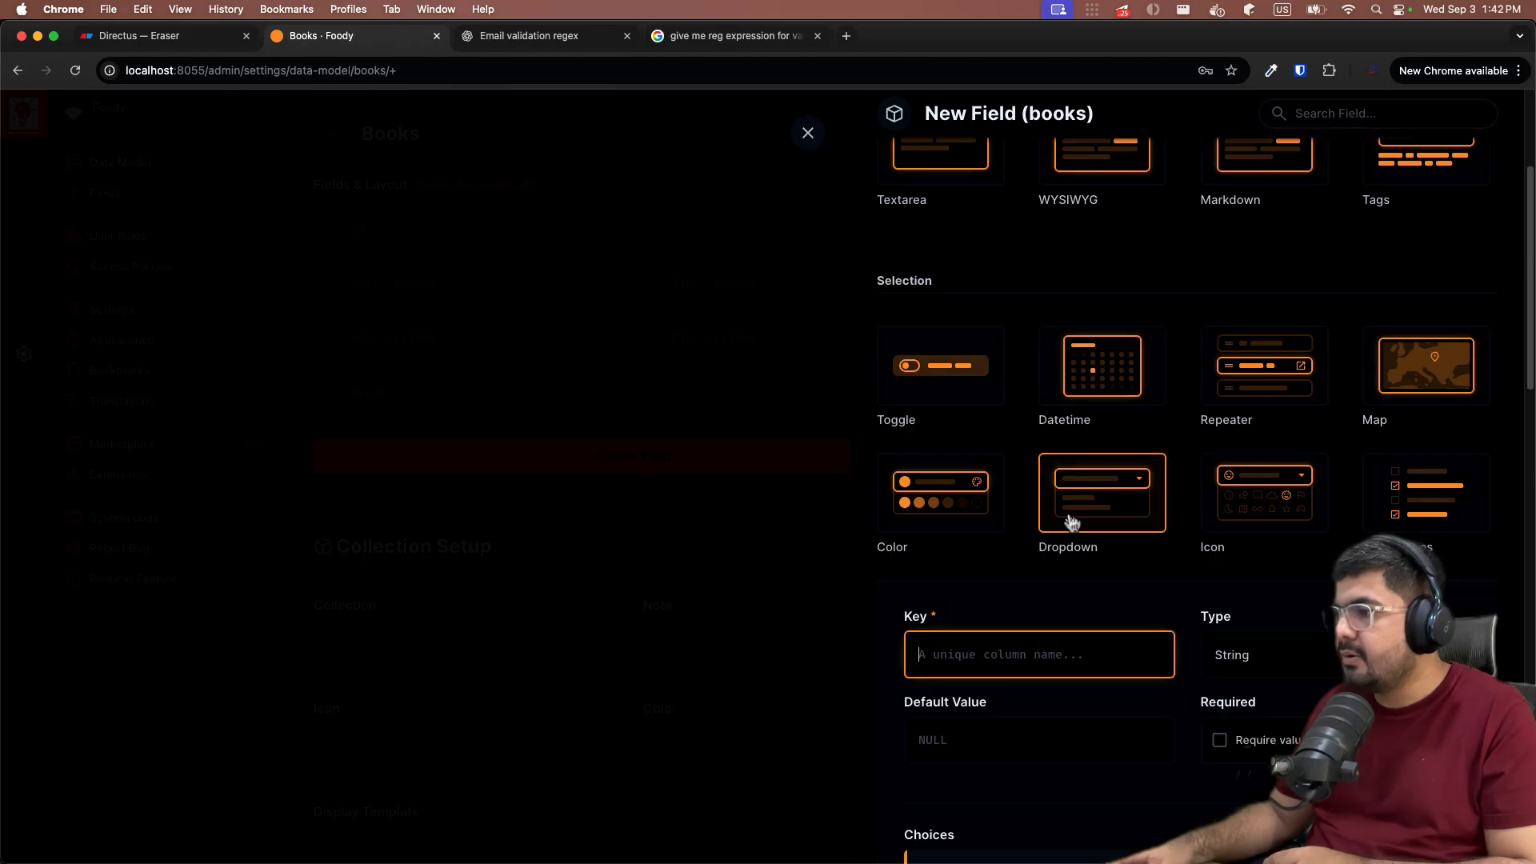
scroll(962, 675, down, 2)
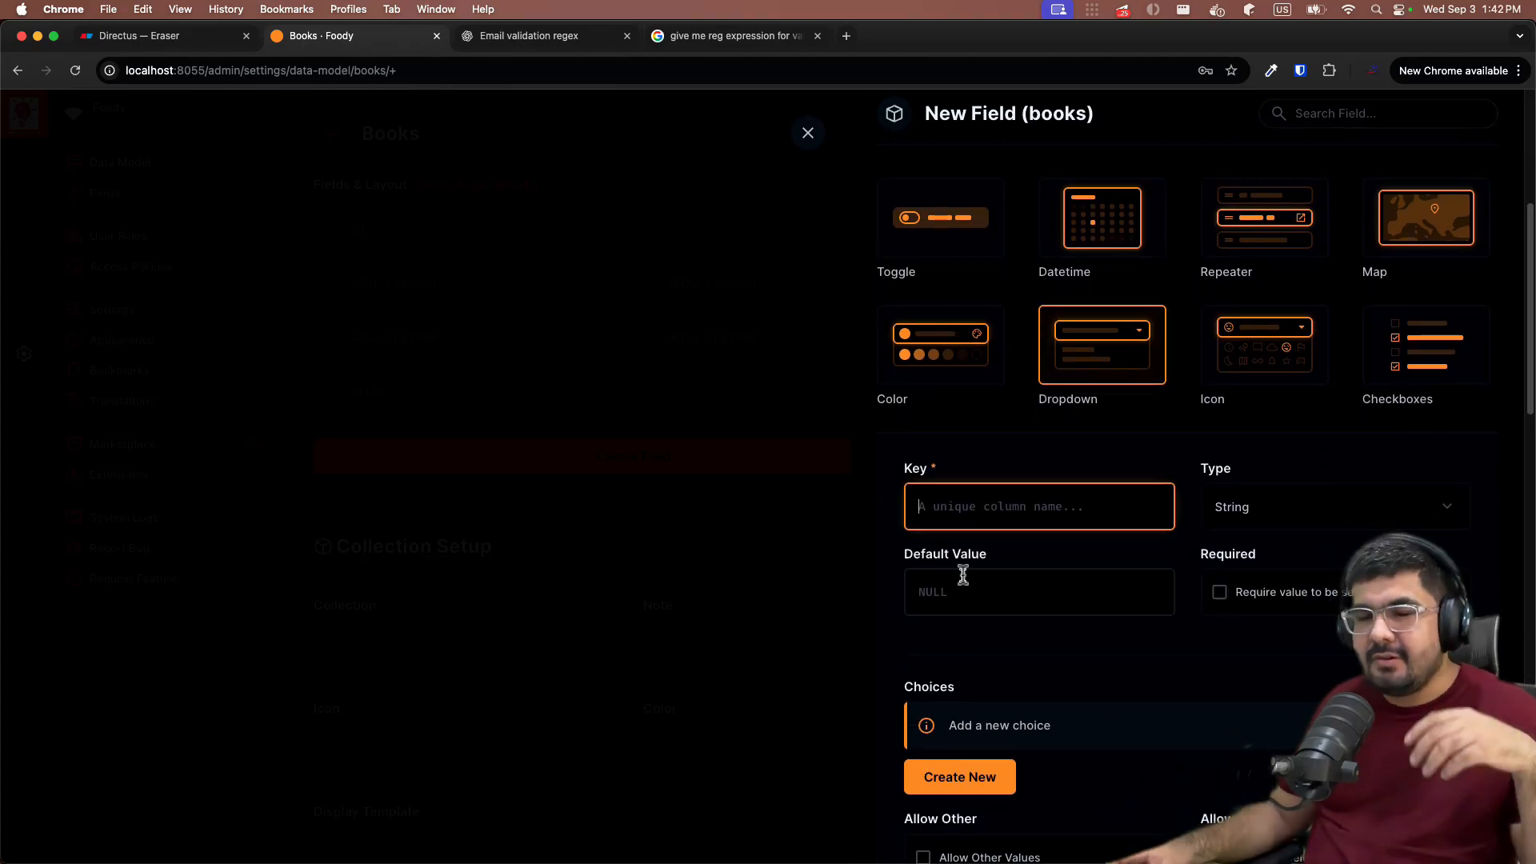
text(cat)
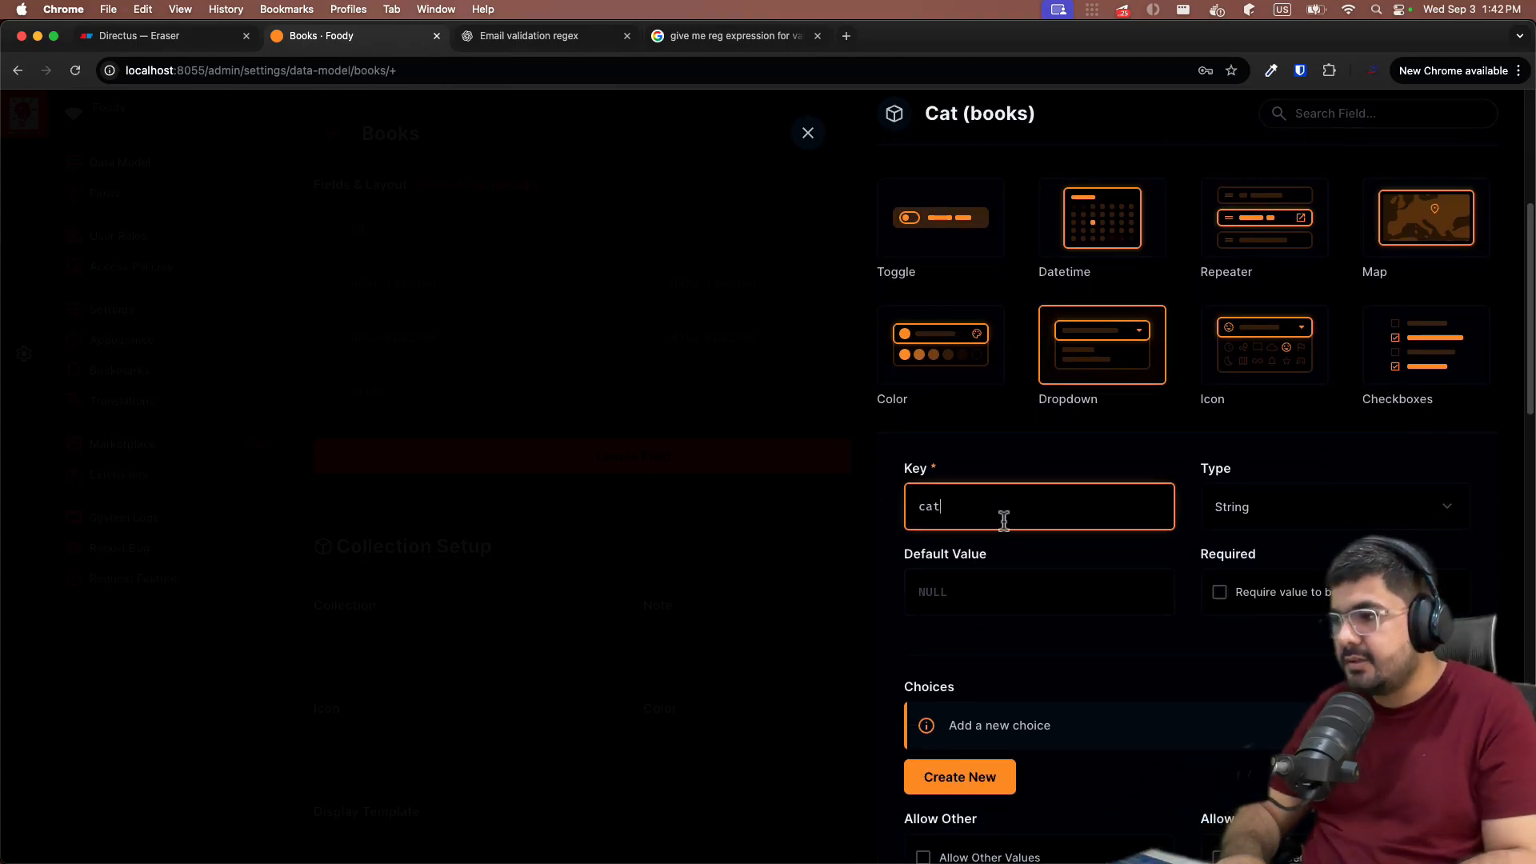
text(erort)
key(BackSpace)
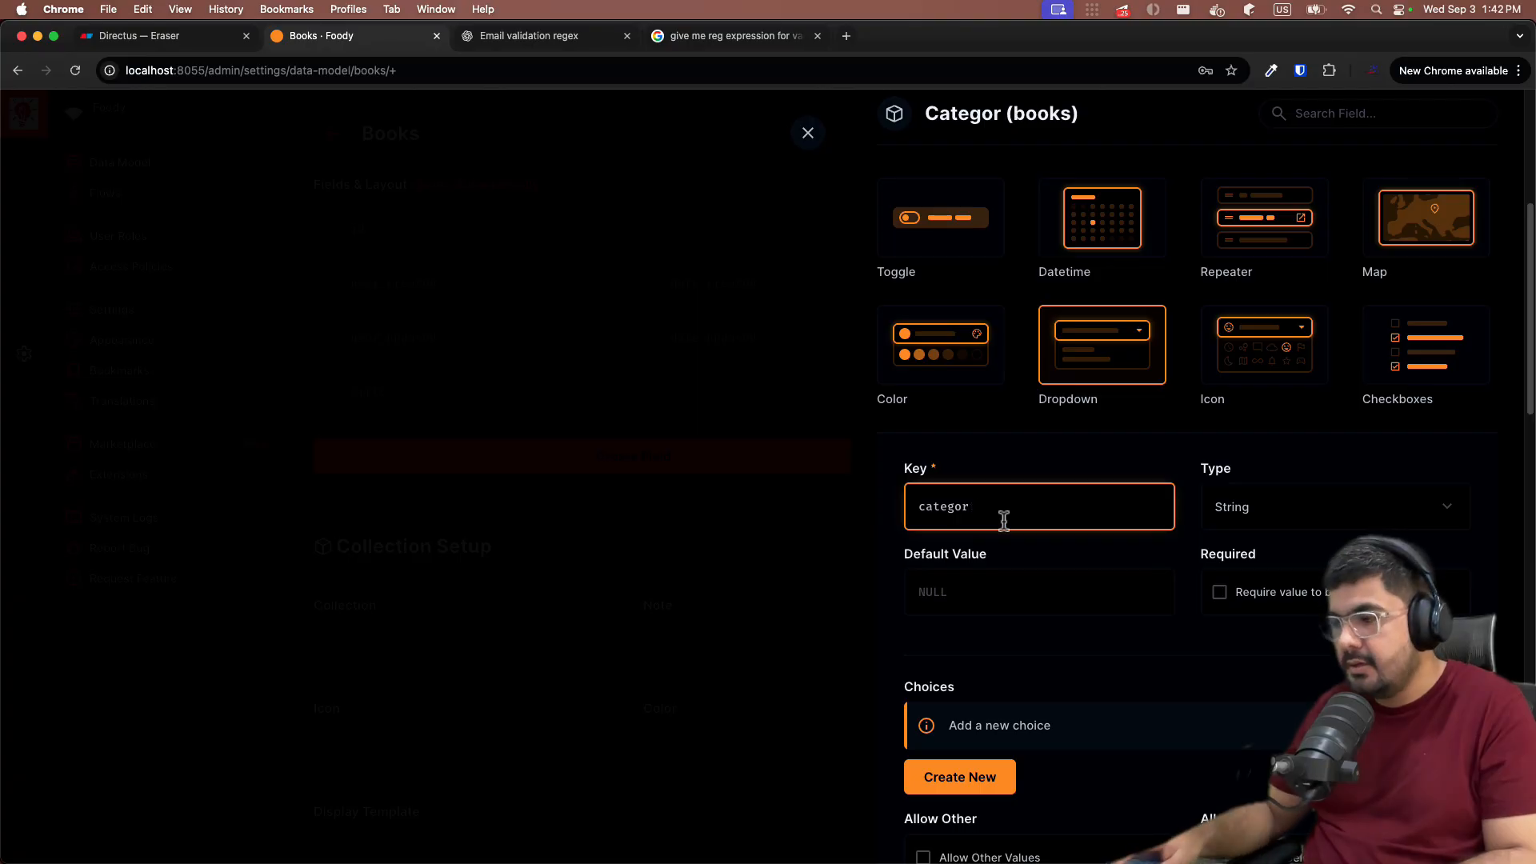
text(y)
Step: Create a choice for the category dropdown with both text and value set to Fiction
scroll(1024, 555, down, 2)
scroll(973, 635, down, 2)
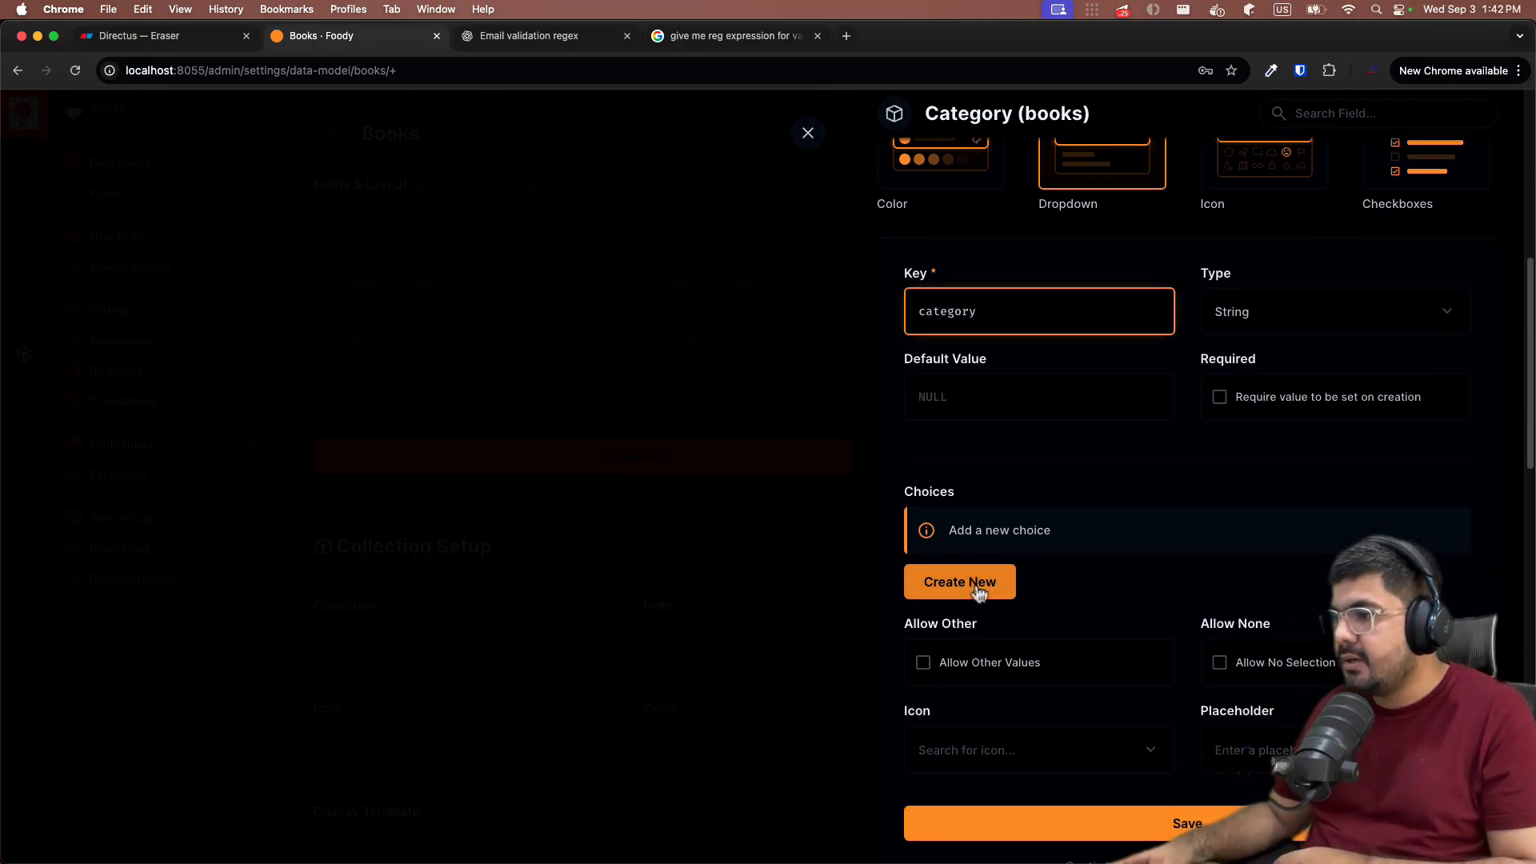
click(977, 580)
click(950, 251)
text(Fiction)
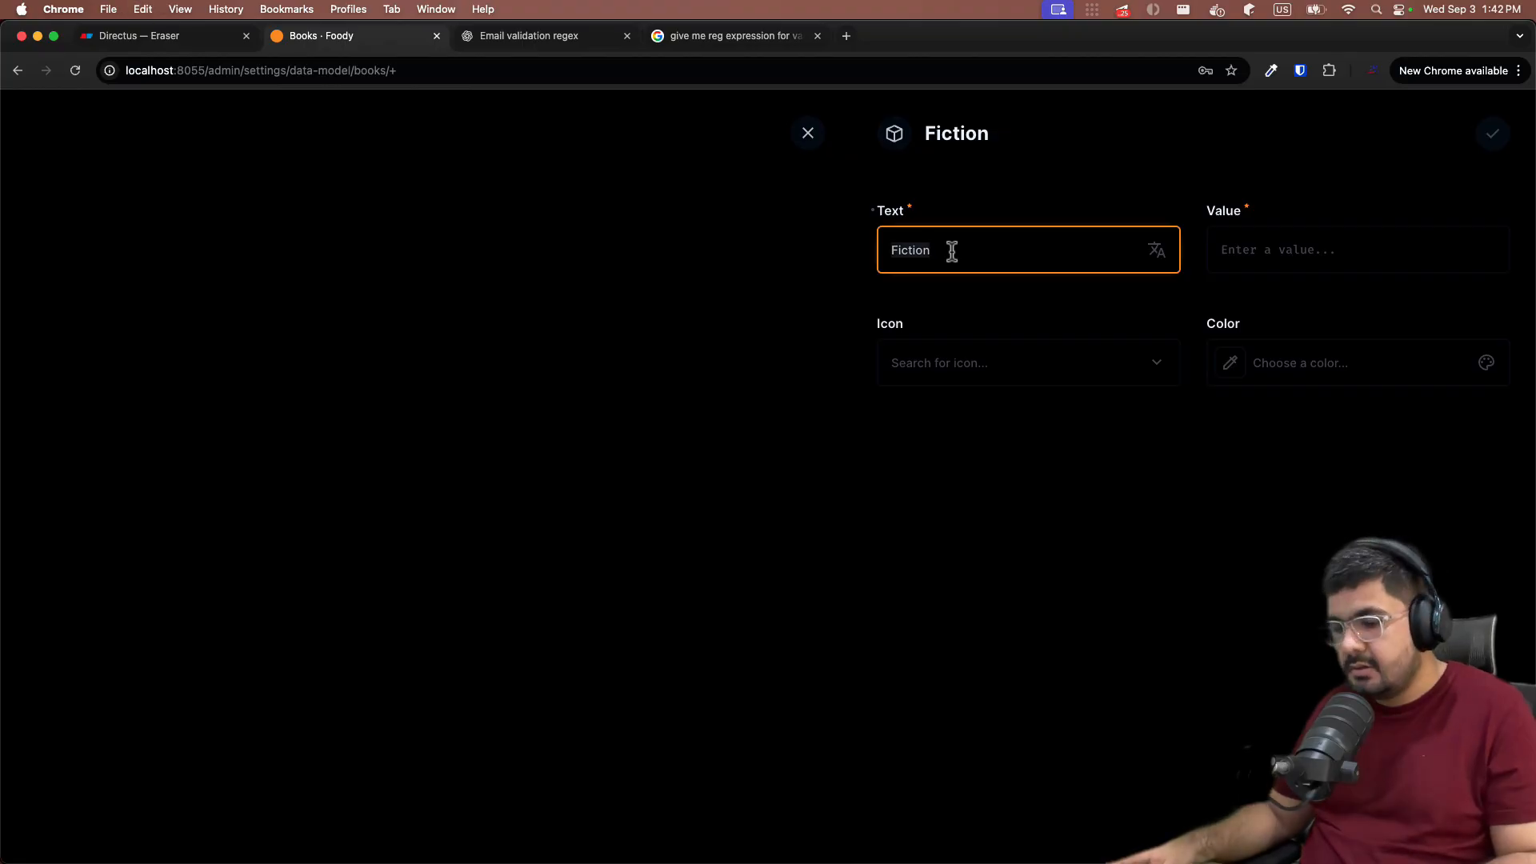
click(1254, 256)
text(Fiction)
Step: Give the Fiction choice the Cached icon and the yellow-orange preset color, and save the choice
click(933, 362)
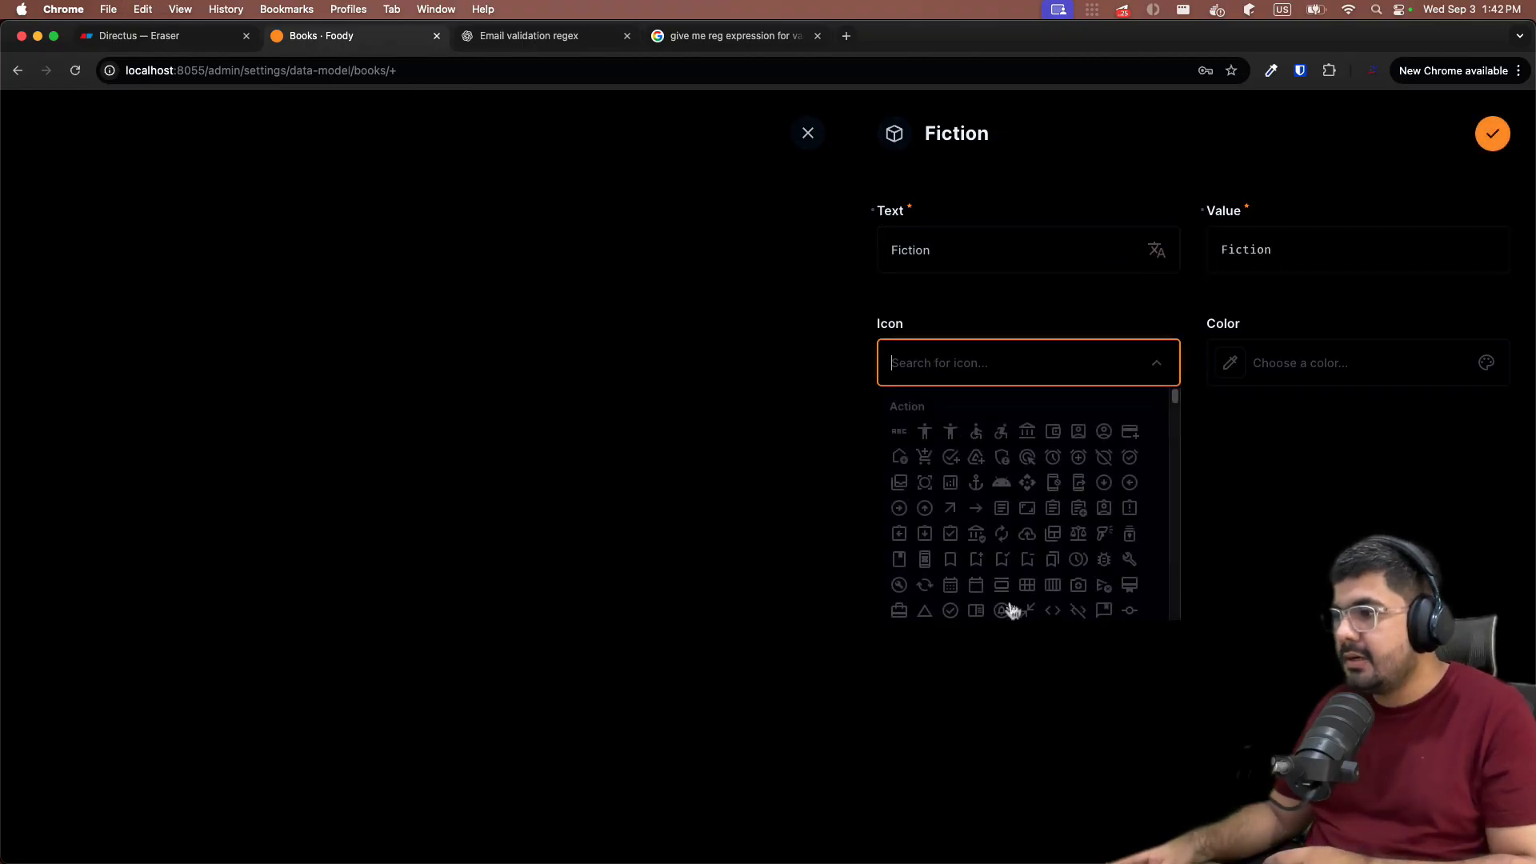
click(923, 585)
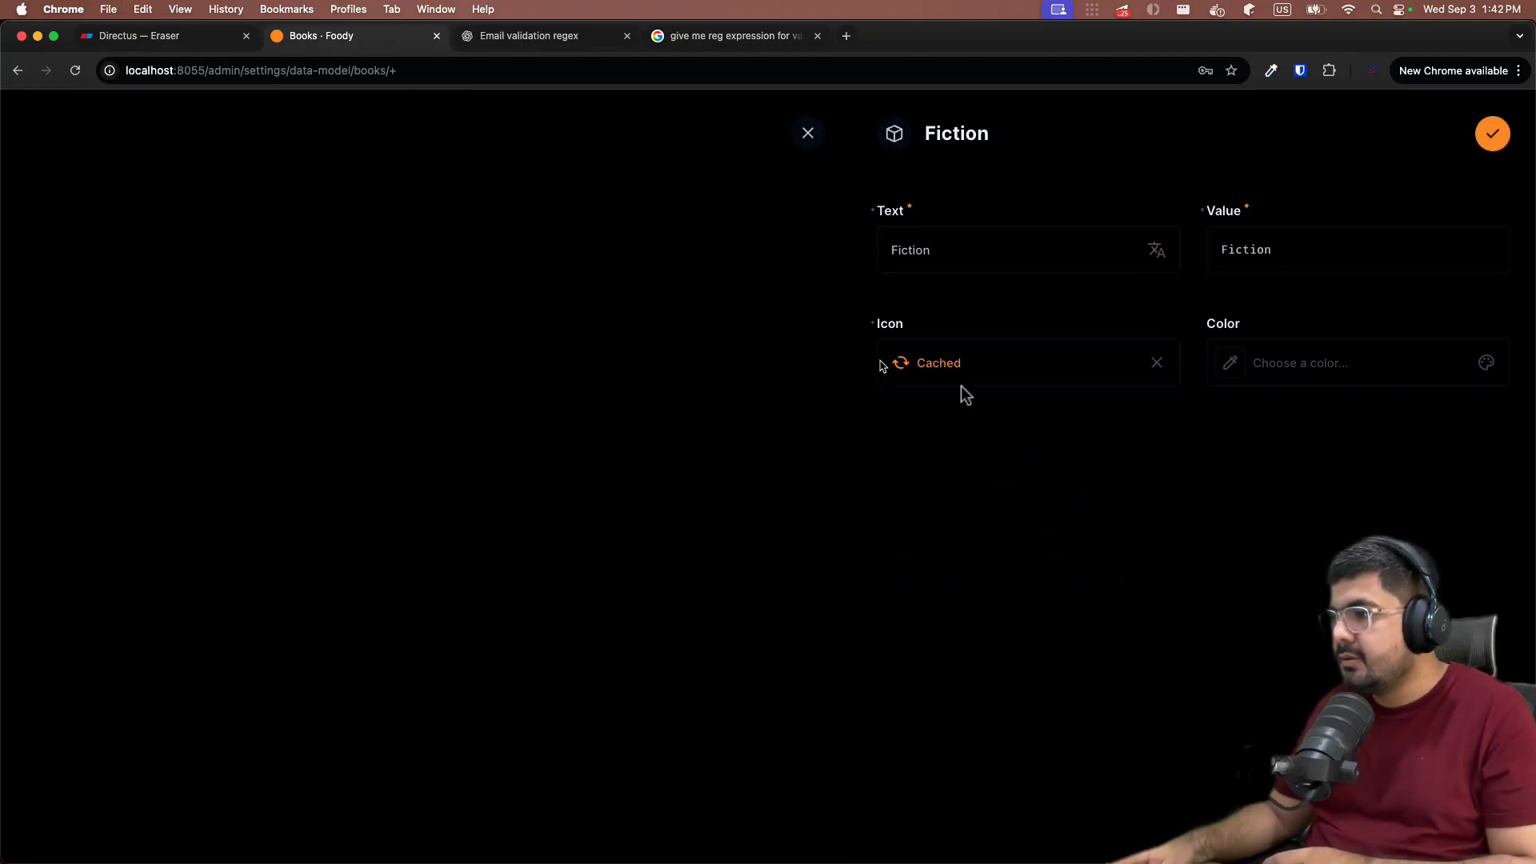
click(1300, 366)
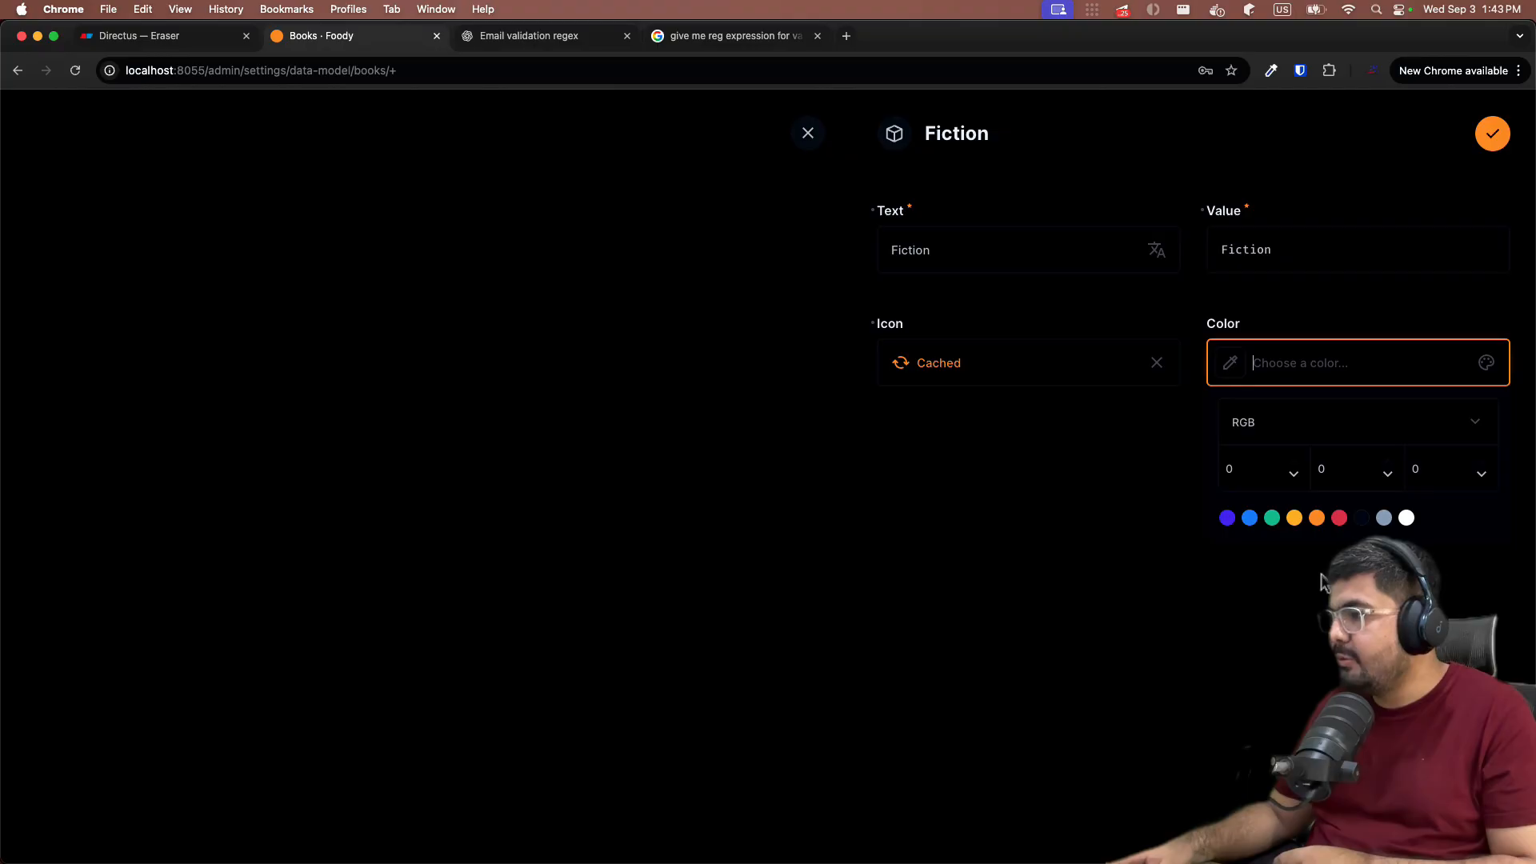
click(1295, 519)
click(1488, 138)
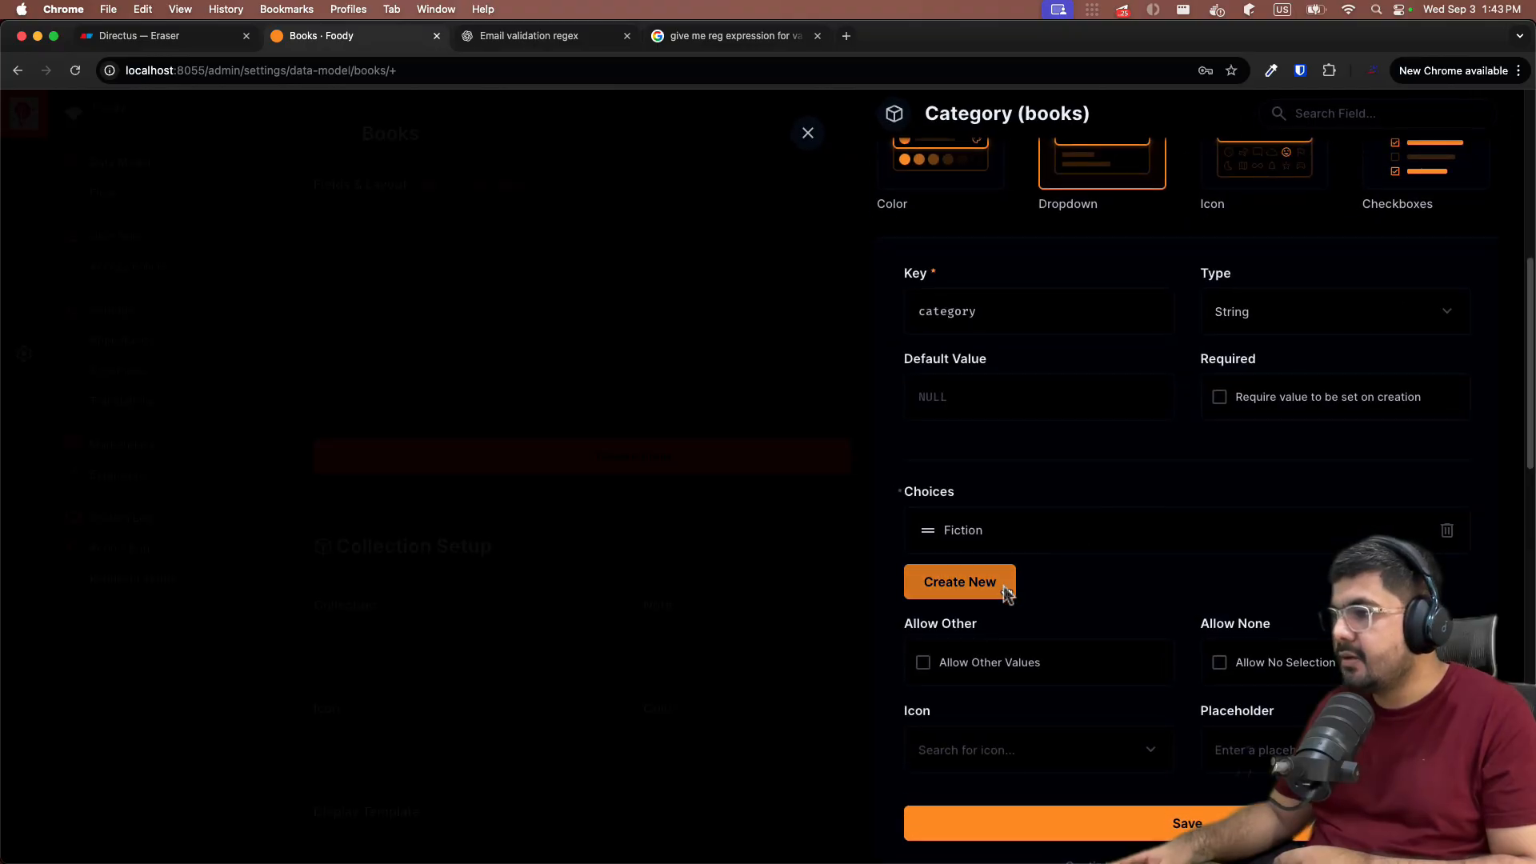
Step: Create another category choice with both text and value set to Crime
click(991, 587)
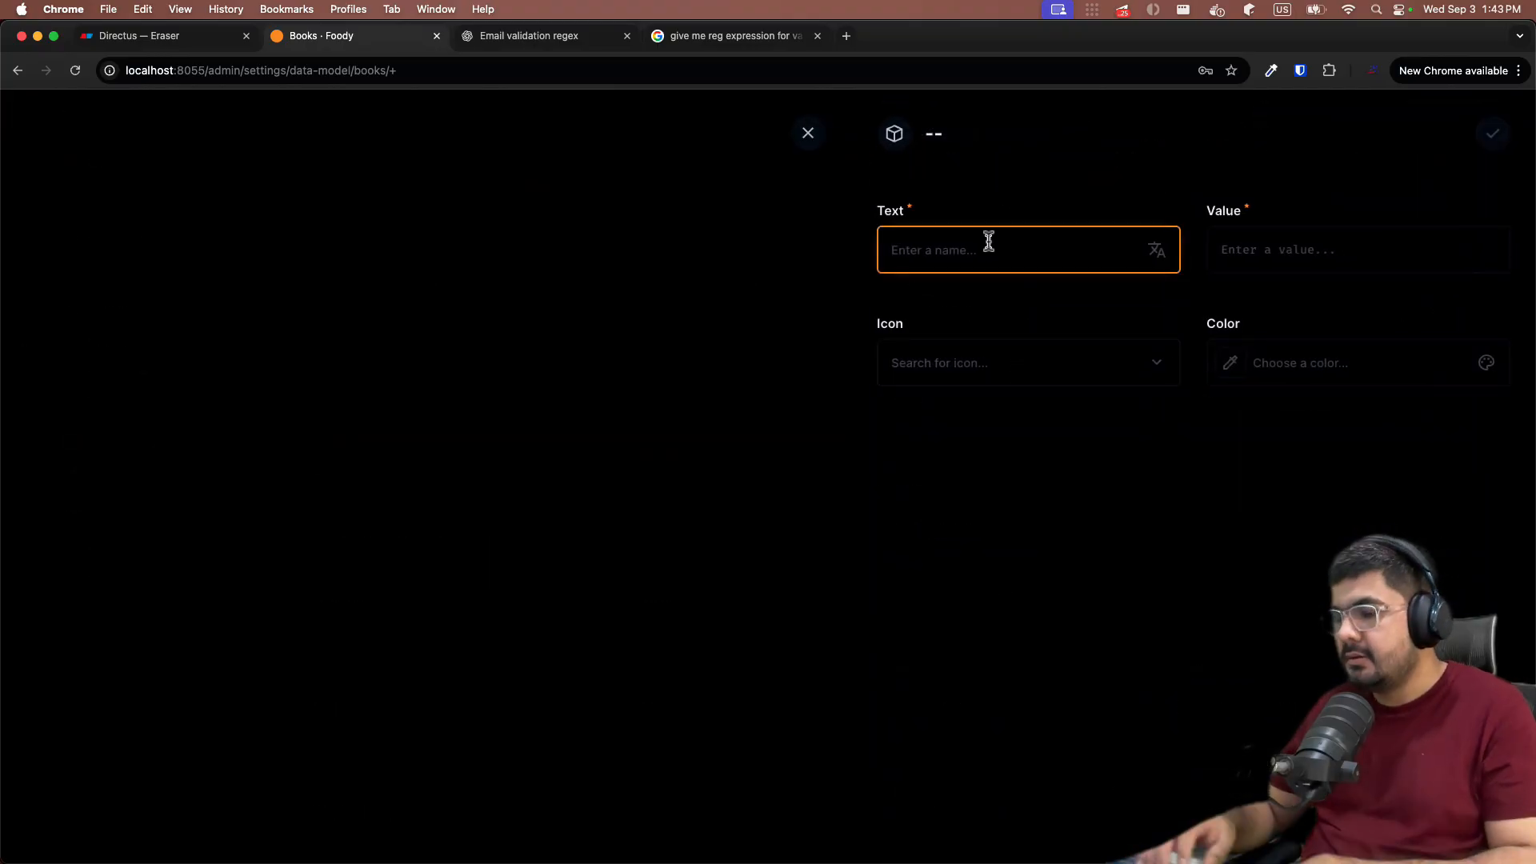
text(Crime)
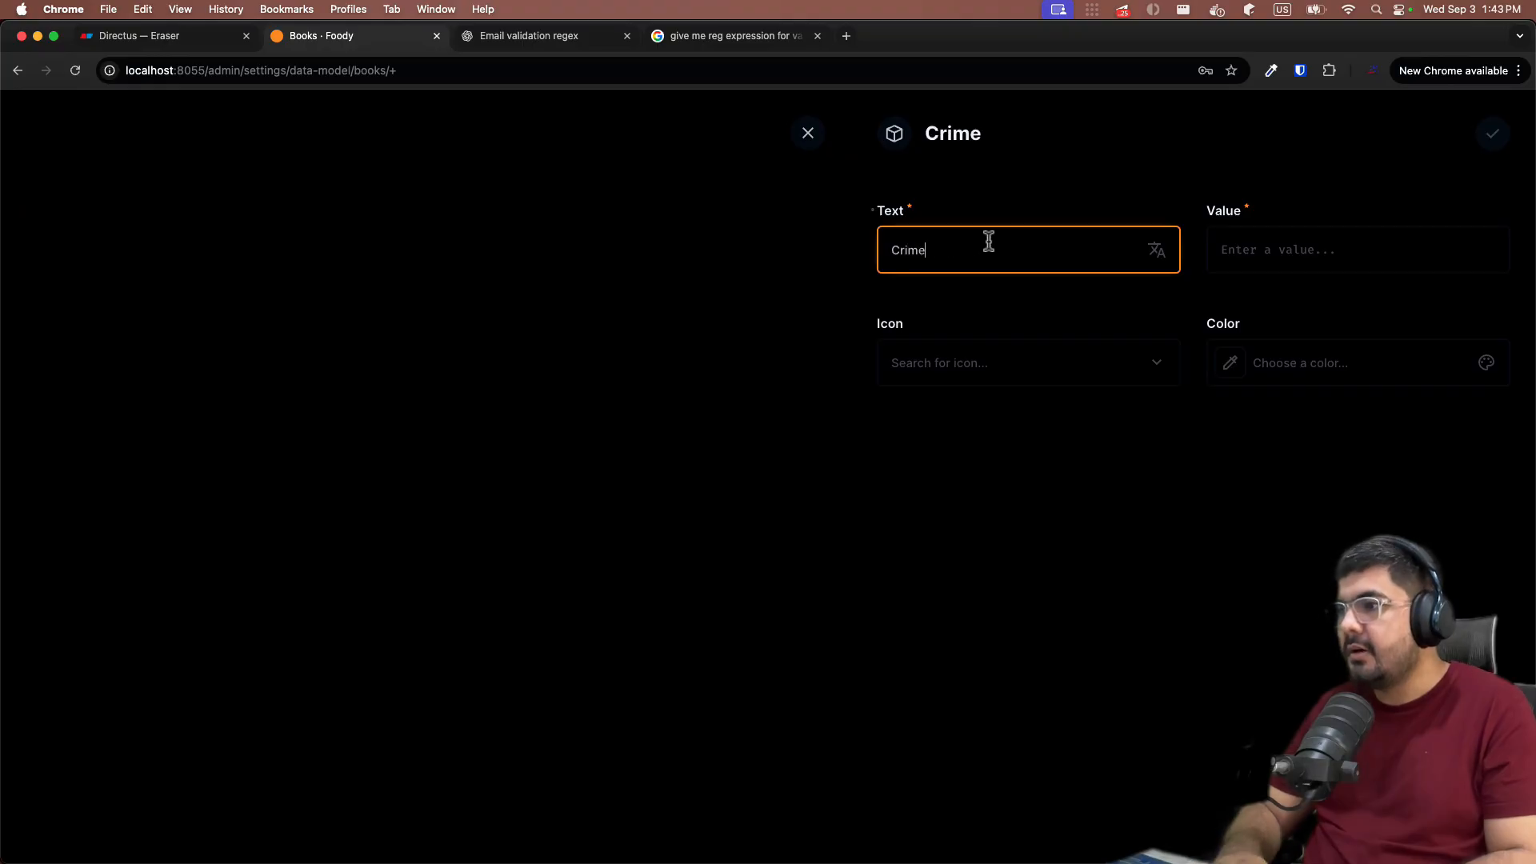
key(super+a)
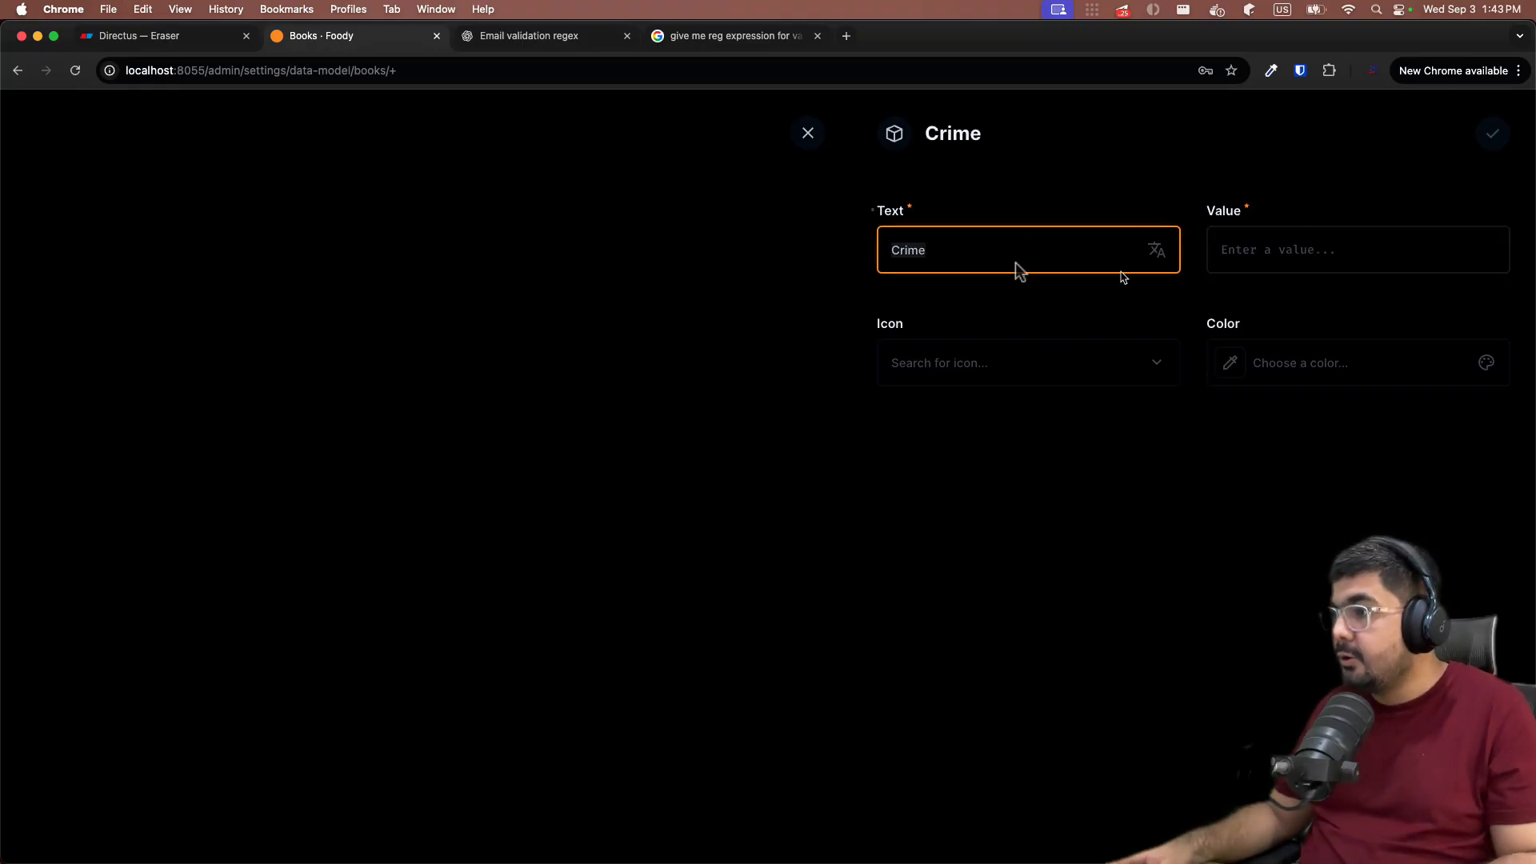
click(1284, 252)
key(super+v)
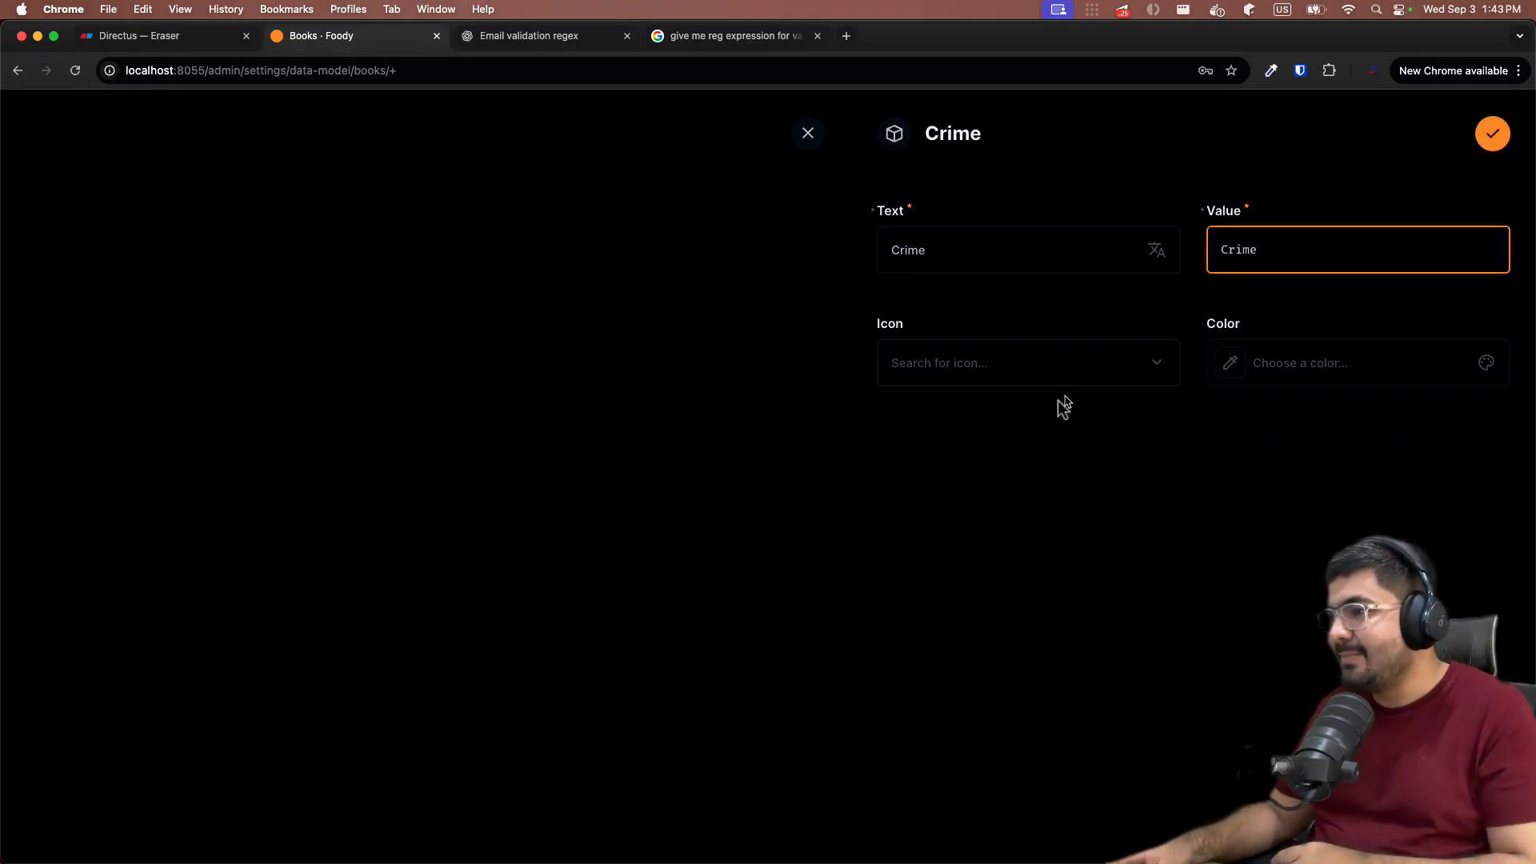
Step: Give the Crime choice the Calendar View Day icon and the blue preset color #3399FF
click(1011, 381)
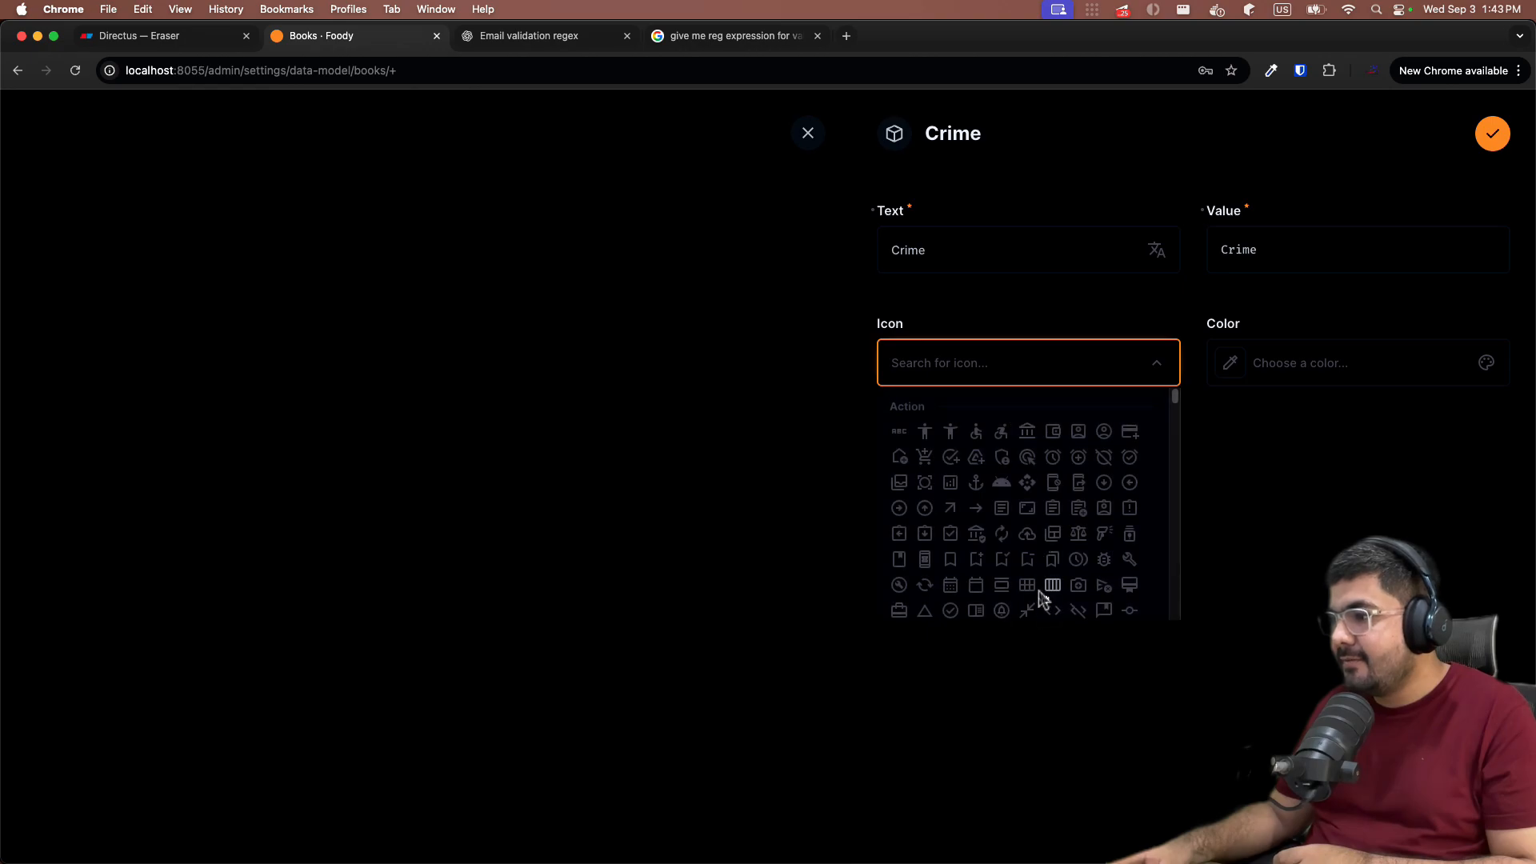
click(1002, 585)
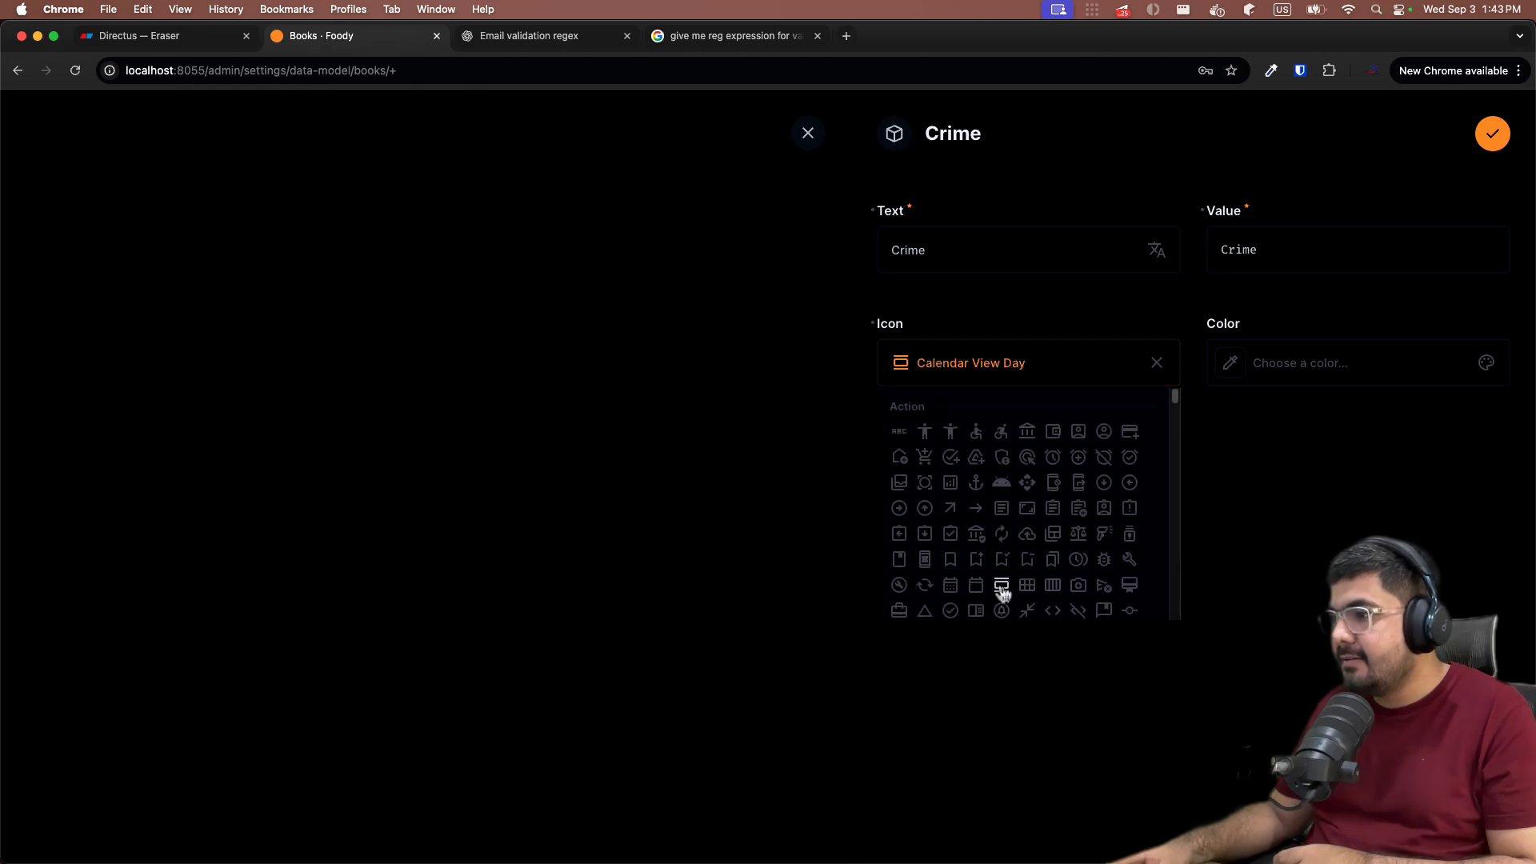
click(1277, 363)
click(1250, 519)
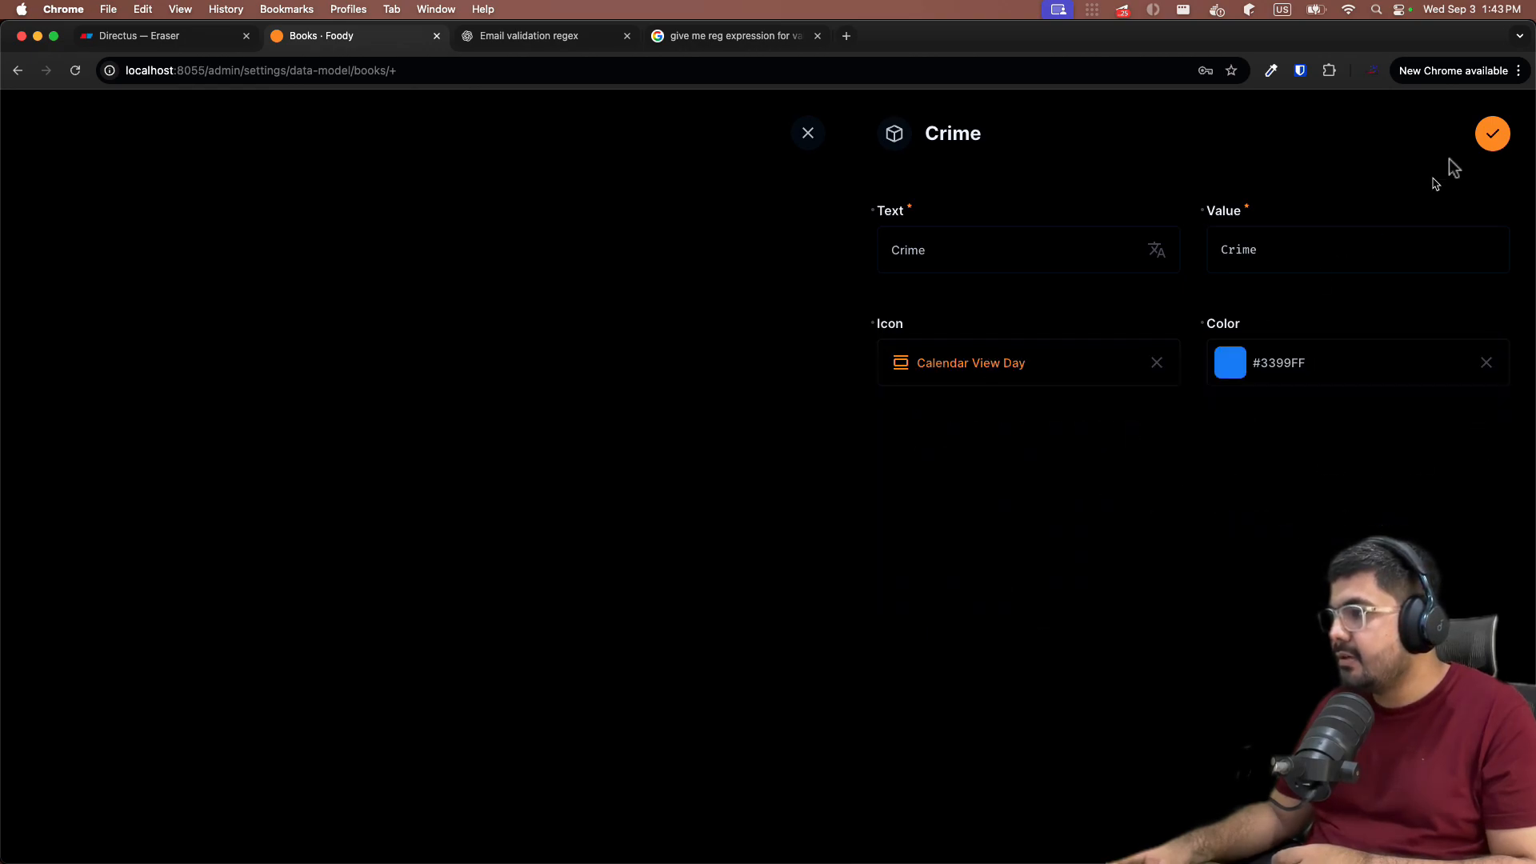
Step: Save the Crime choice and save the category dropdown field in the books collection
click(1490, 140)
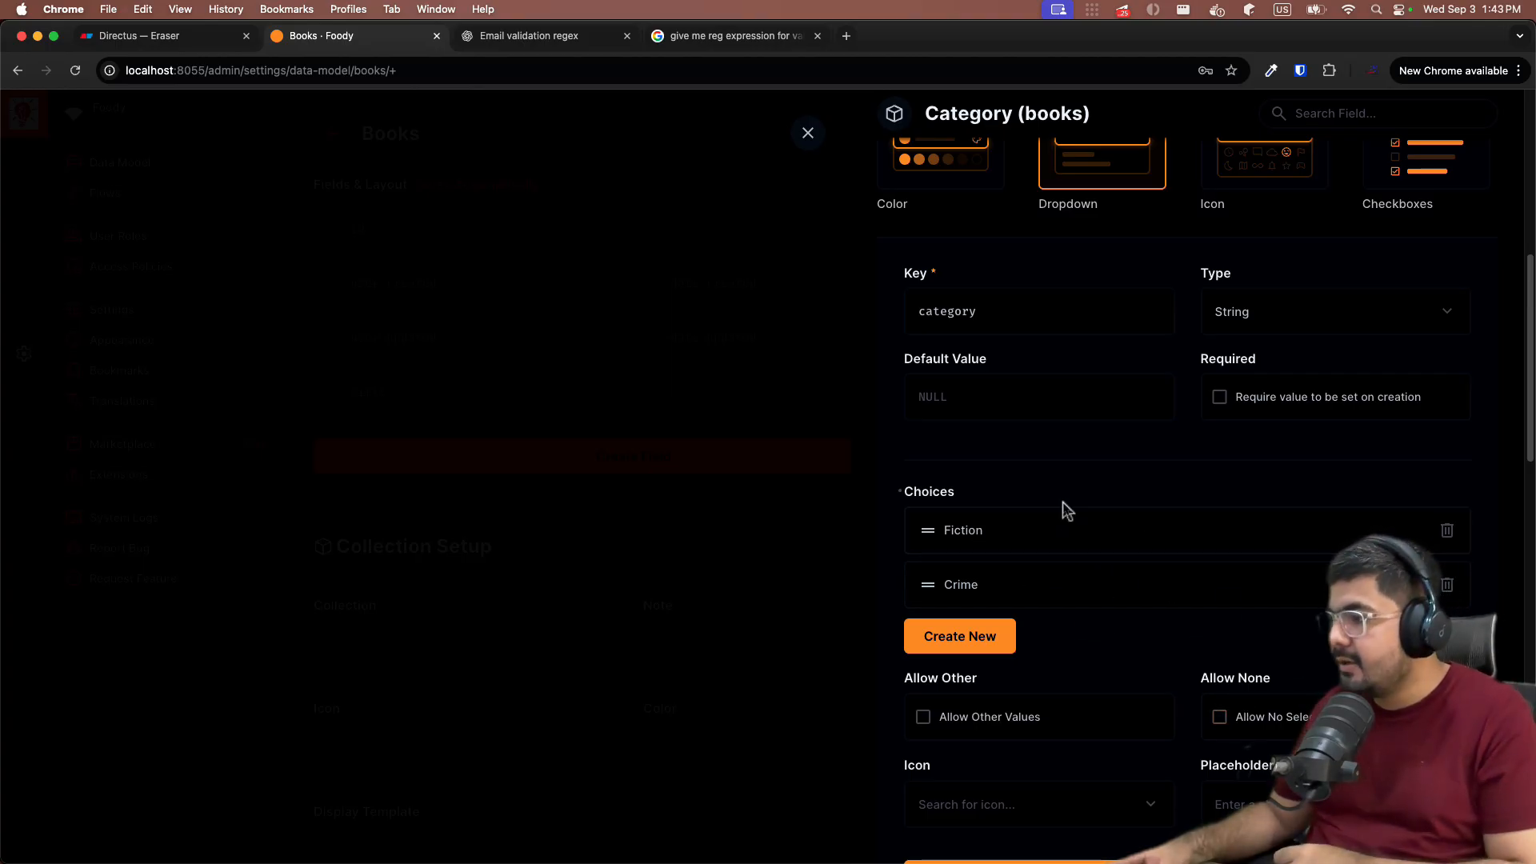
scroll(1063, 496, down, 2)
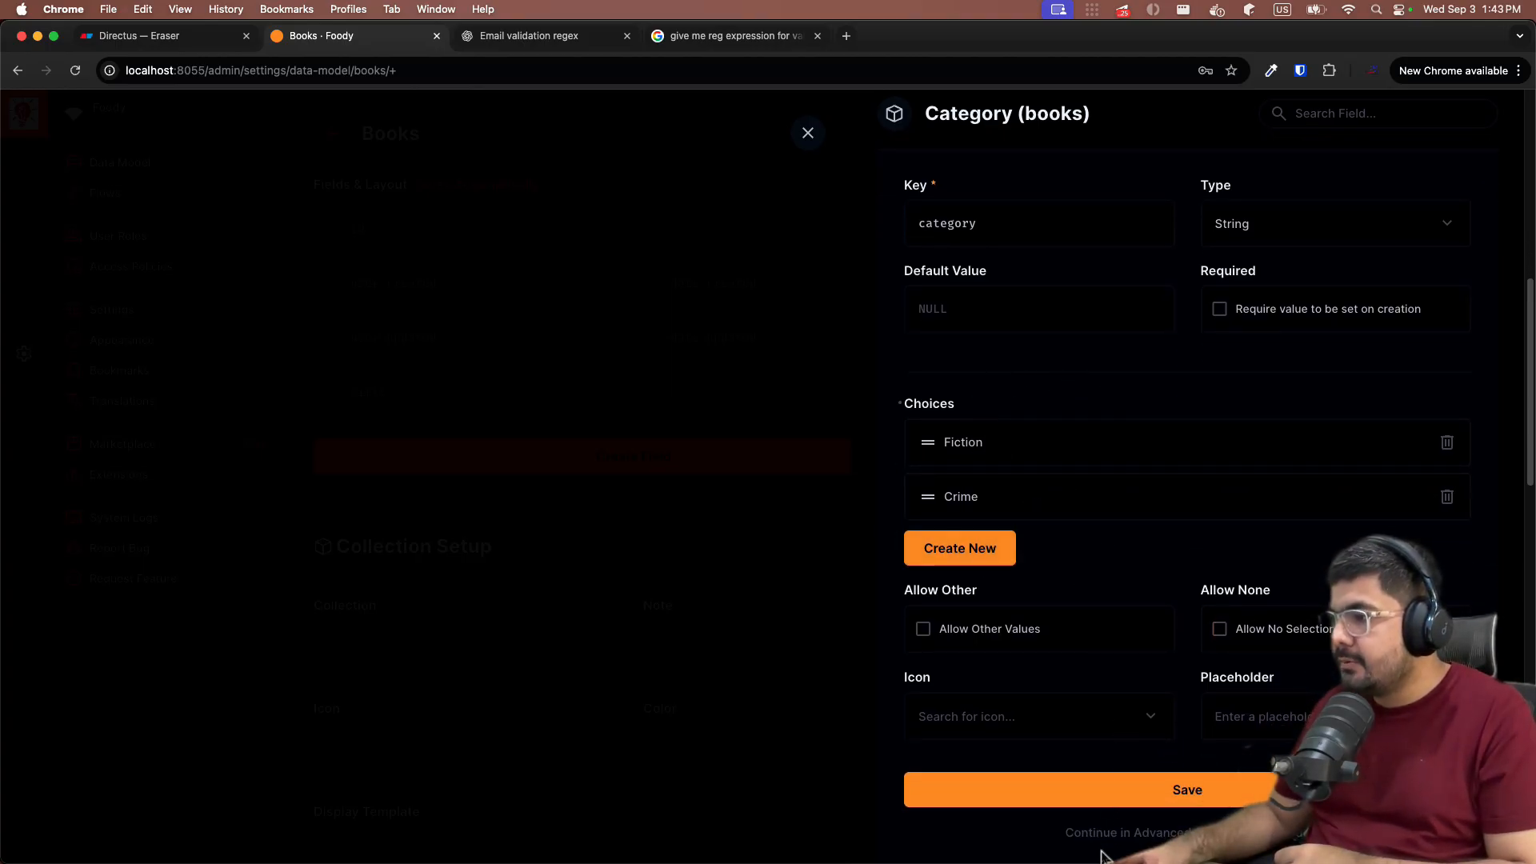
click(1091, 801)
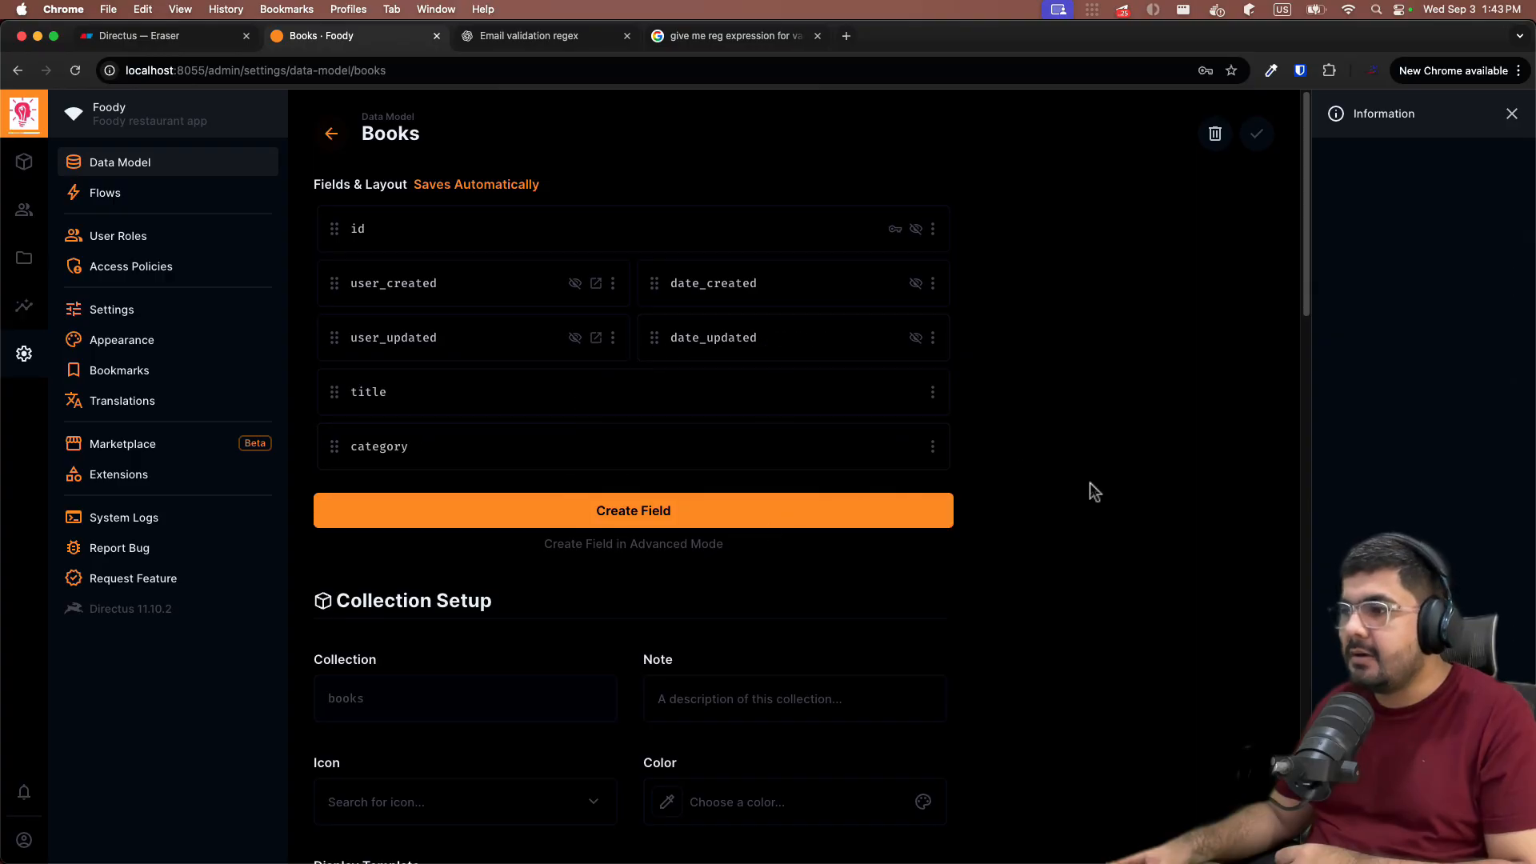
Step: Add an Input field with the key price and type Decimal to the books collection, following the Eraser diagram, and save it
key(ctrl+shift+Tab)
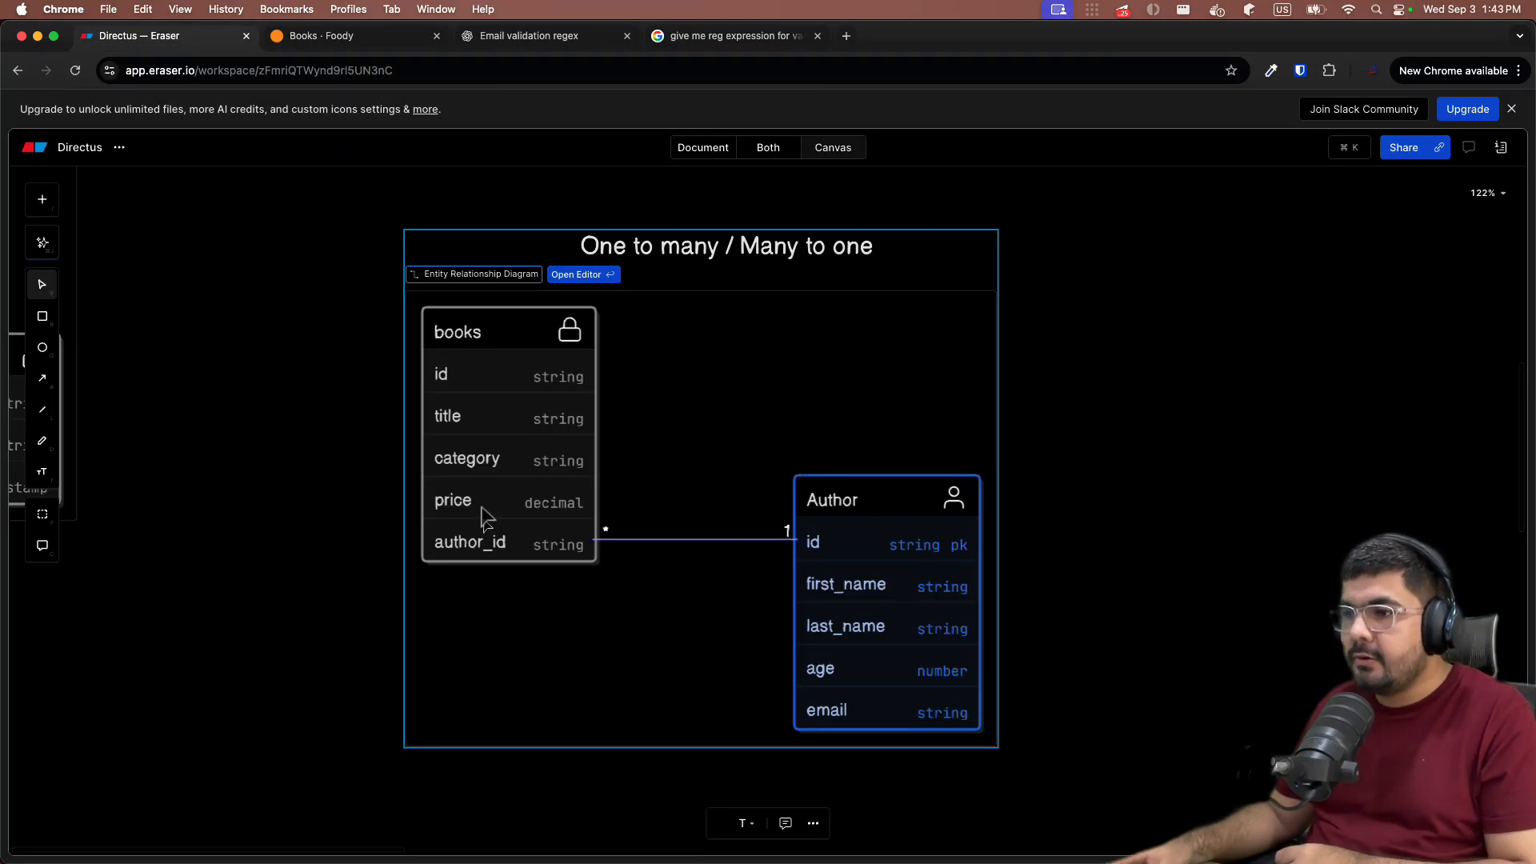
click(332, 35)
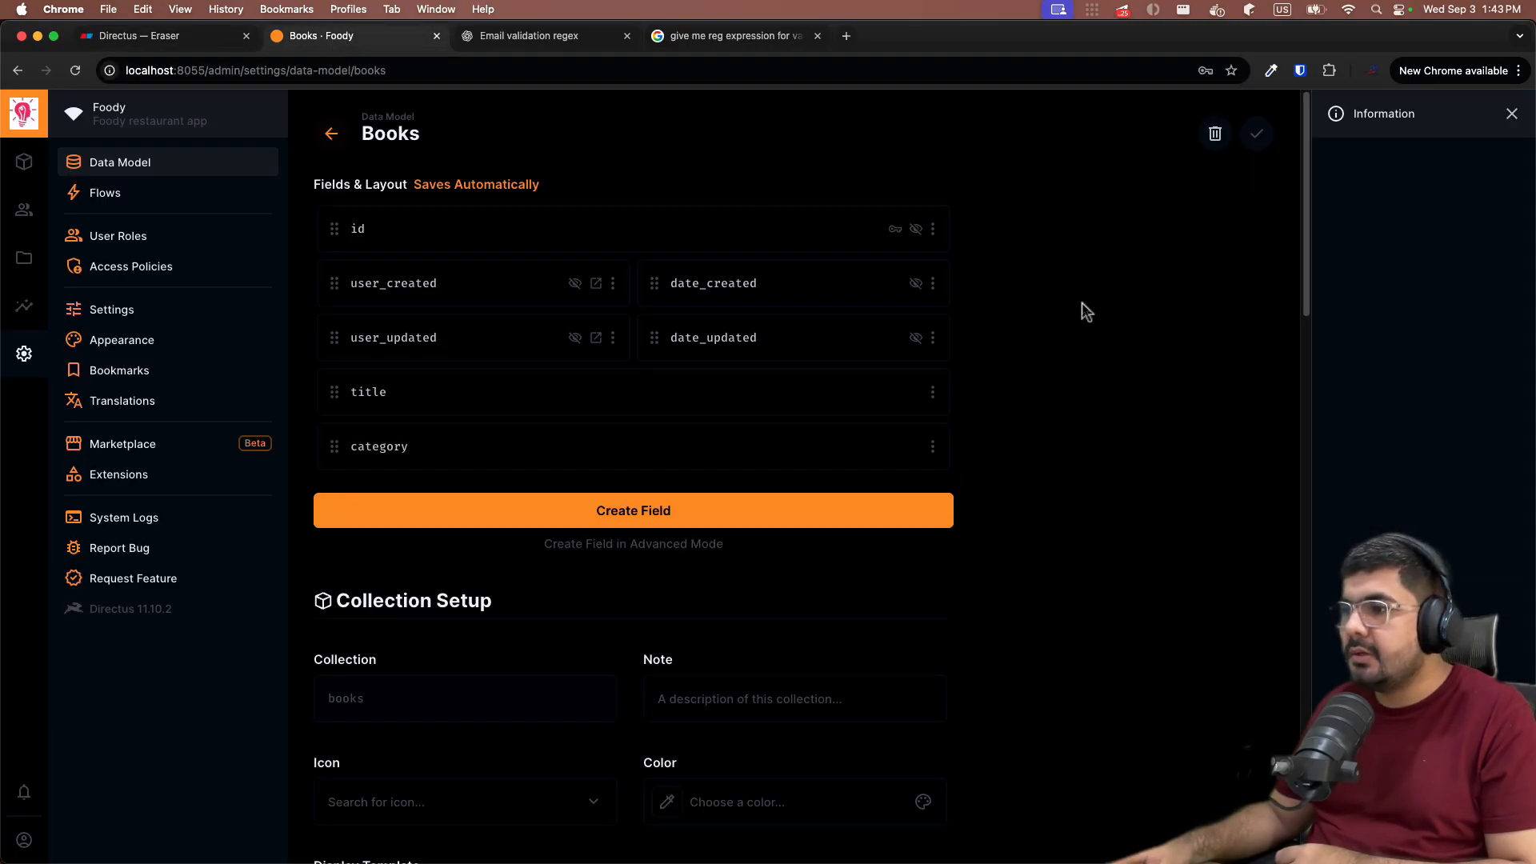
click(821, 524)
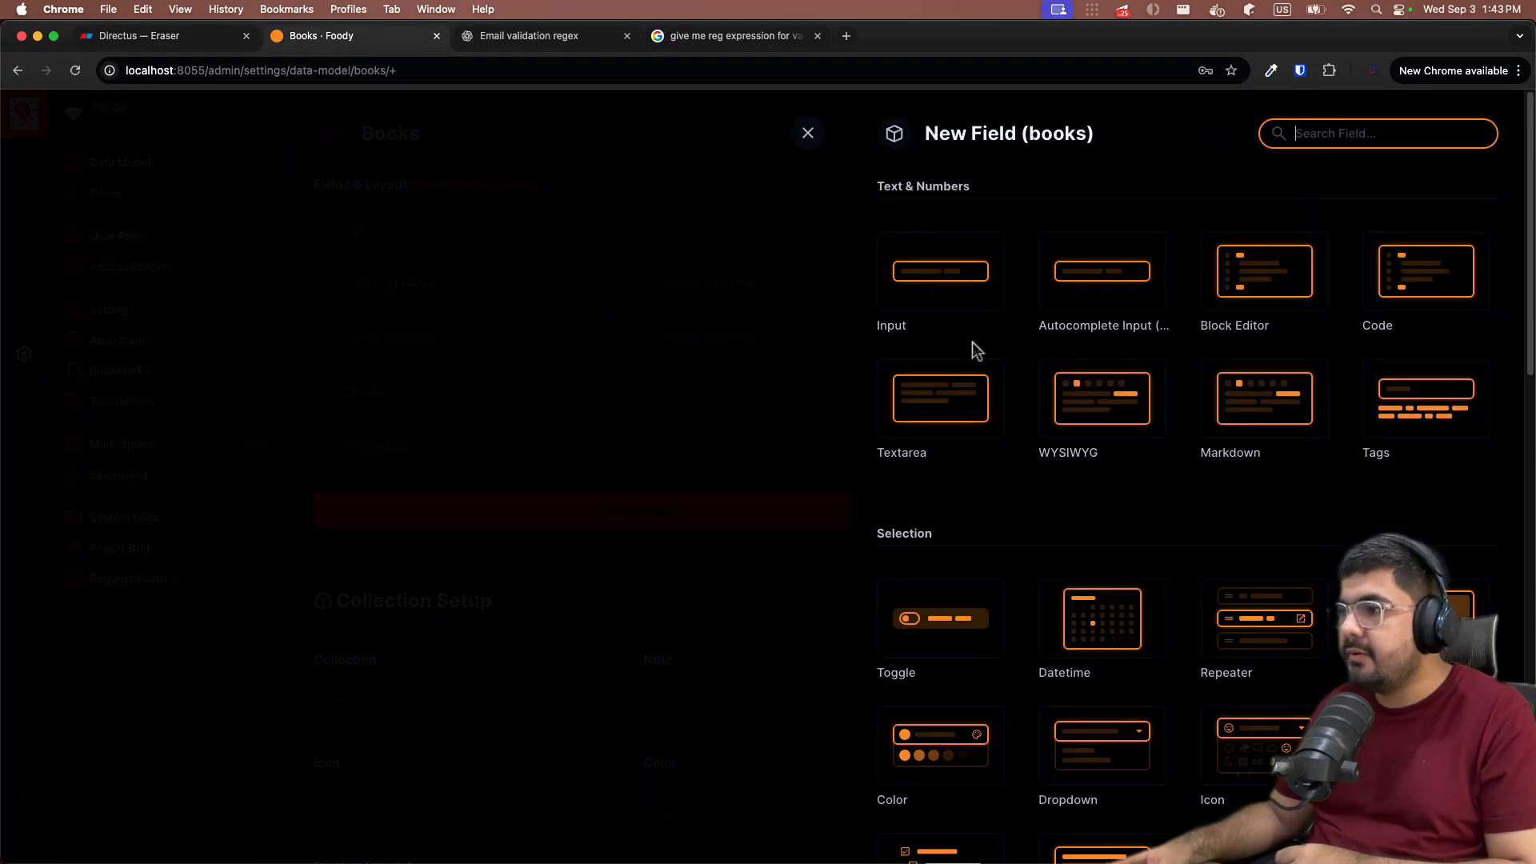
click(946, 288)
text(price)
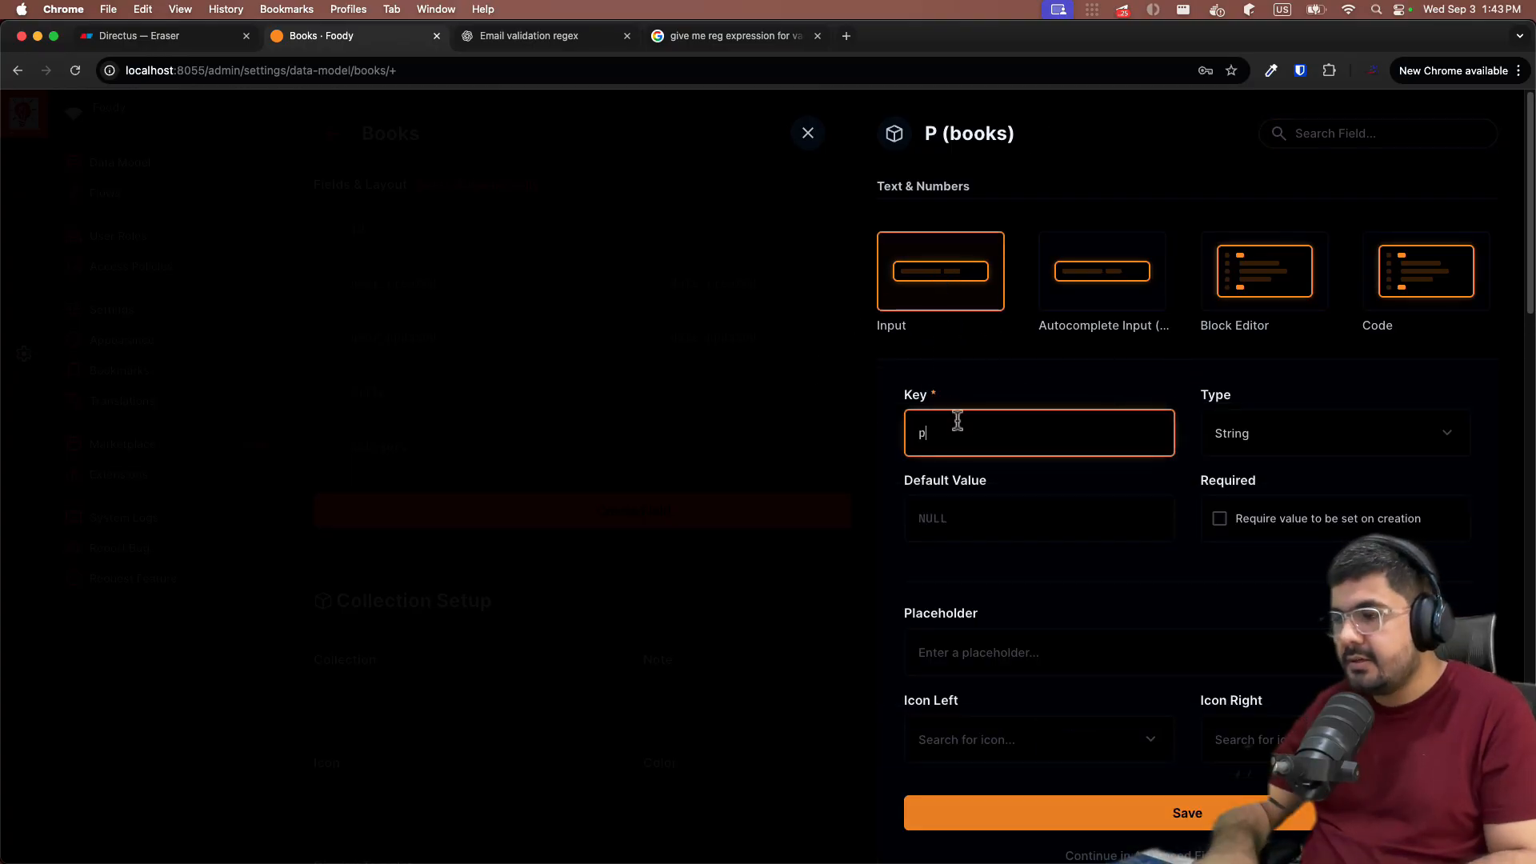
click(1221, 449)
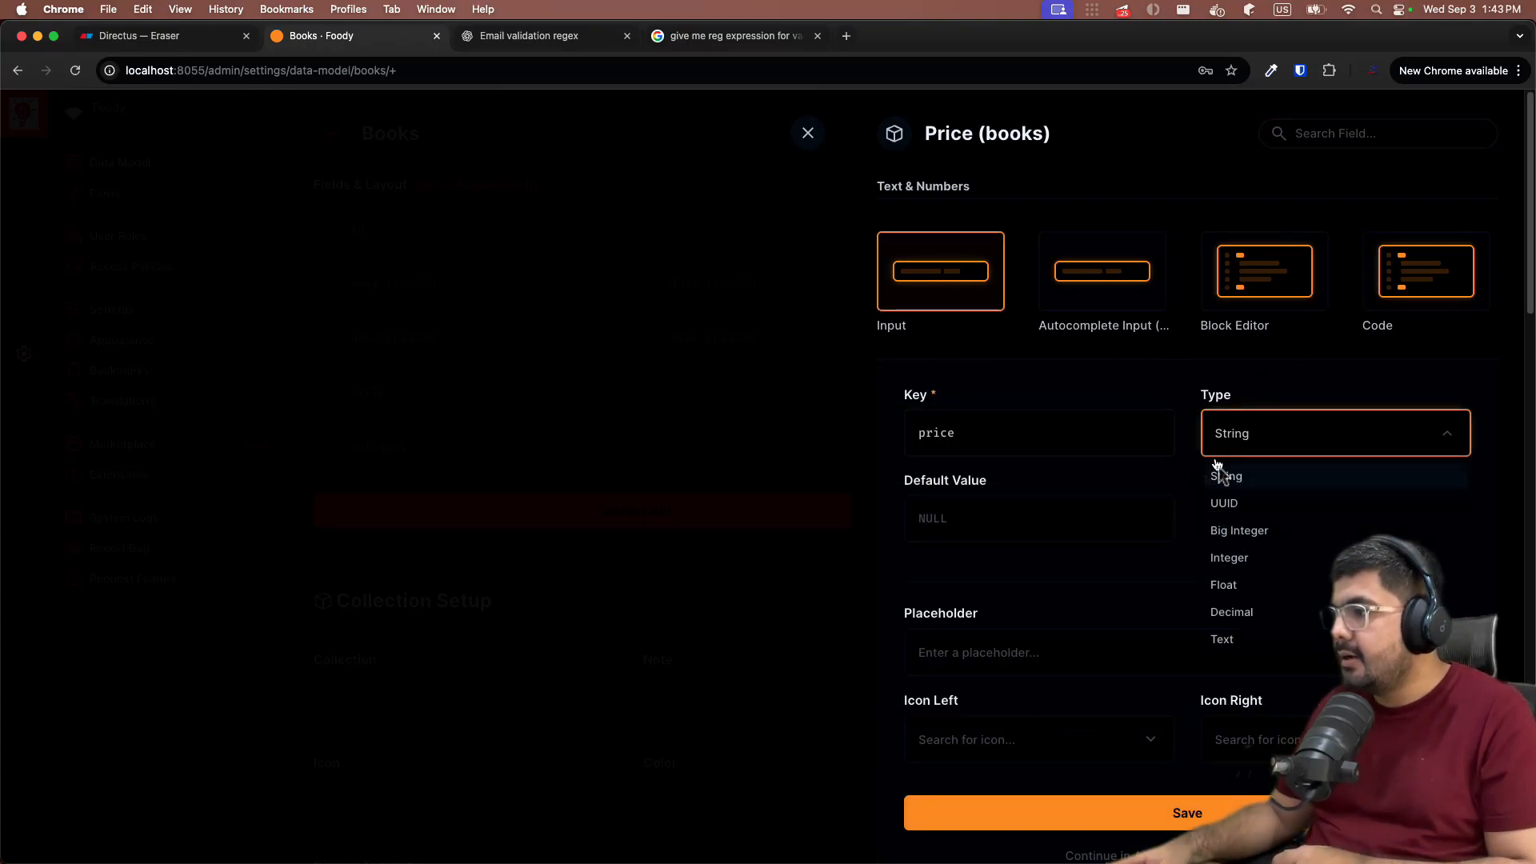
click(1264, 614)
scroll(1190, 537, down, 3)
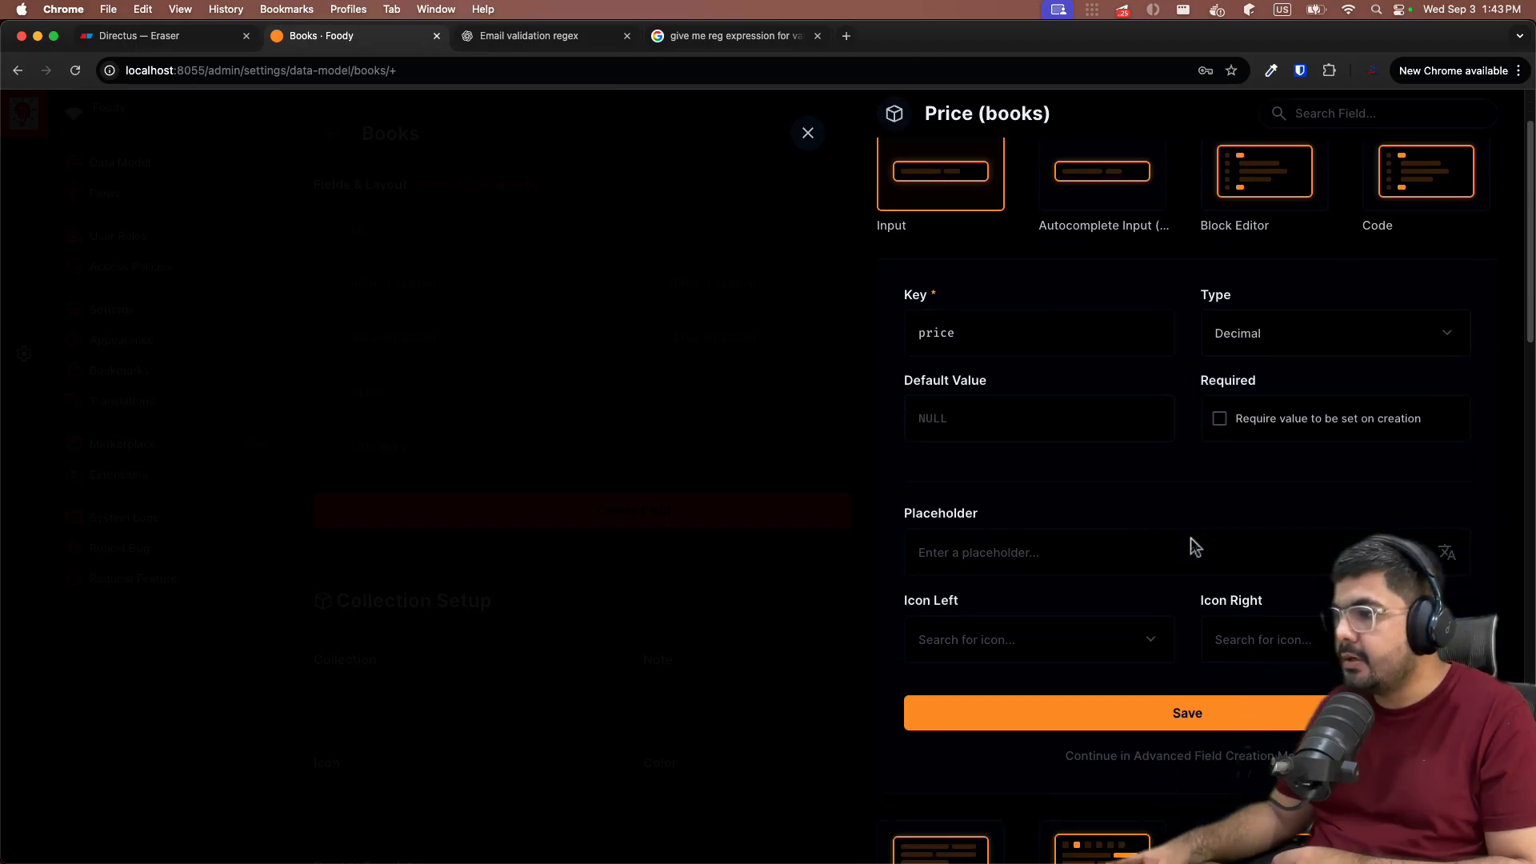
click(1127, 704)
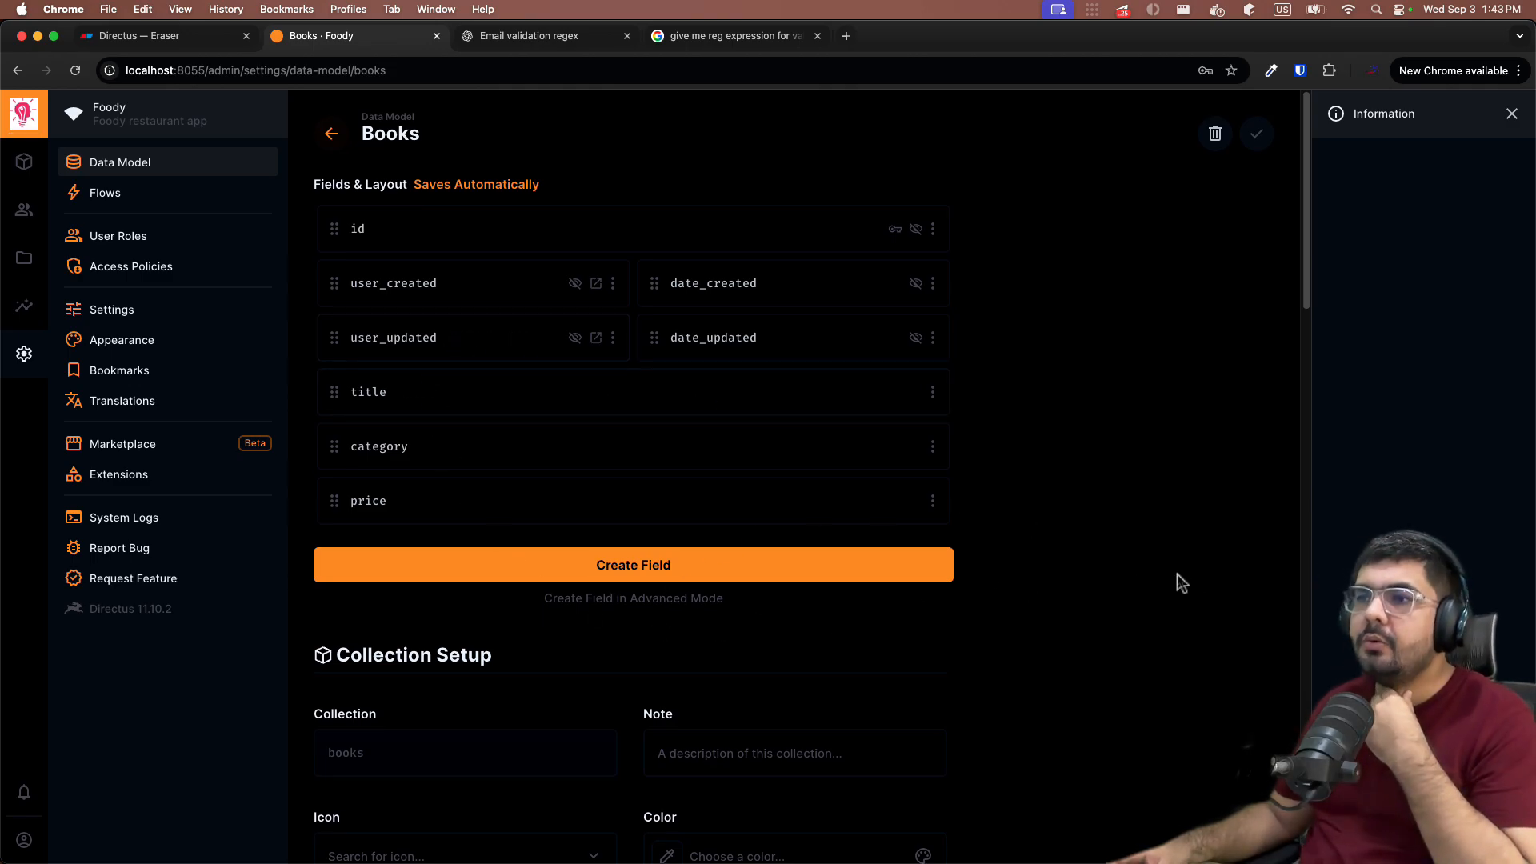
Step: Make the title field of the books collection required on creation and save the change
click(113, 35)
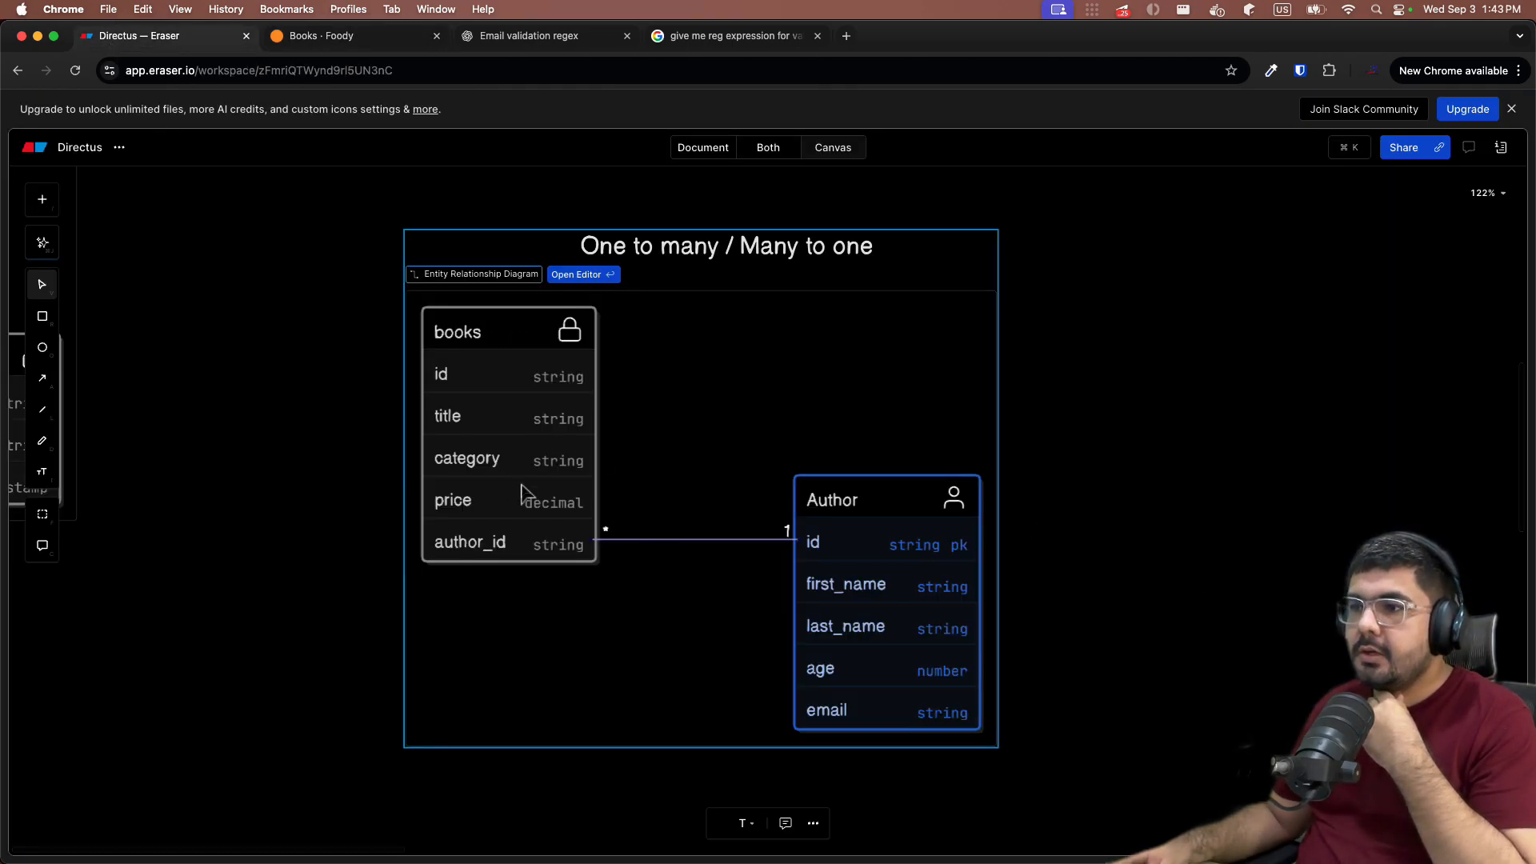
click(360, 40)
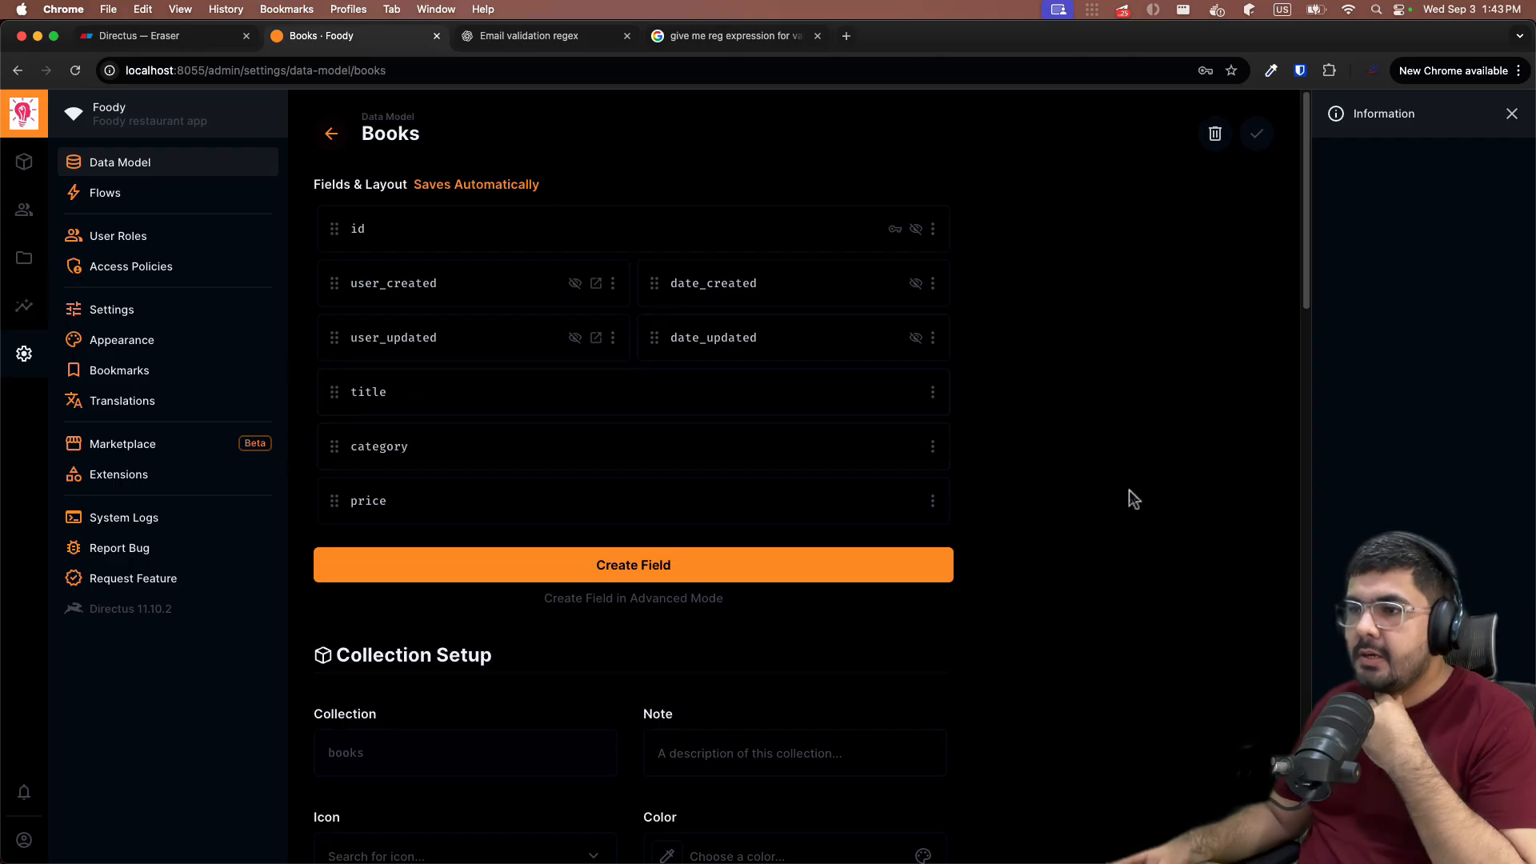
click(470, 402)
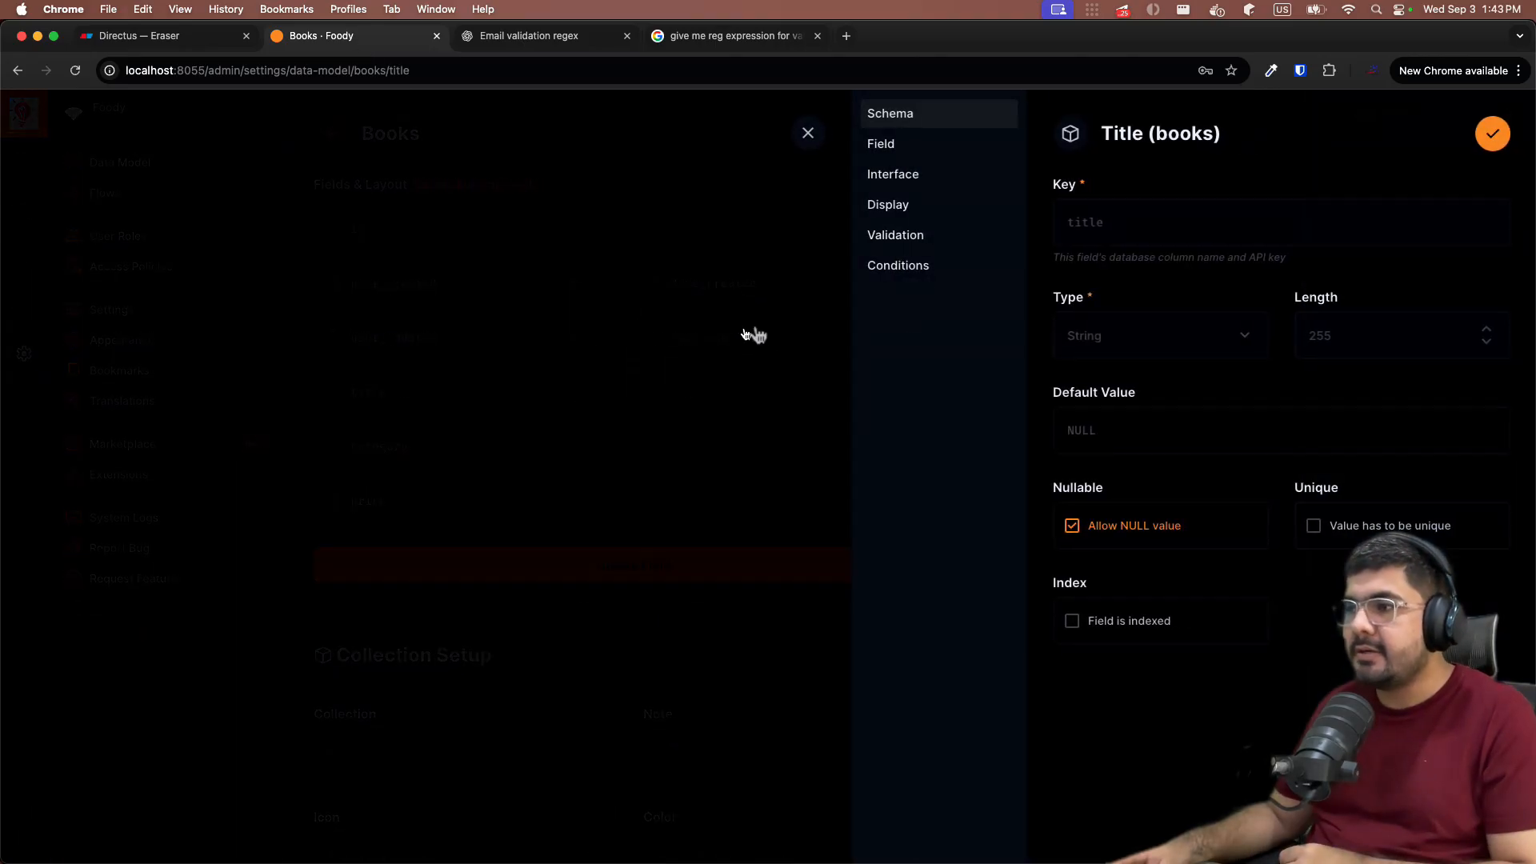
click(969, 148)
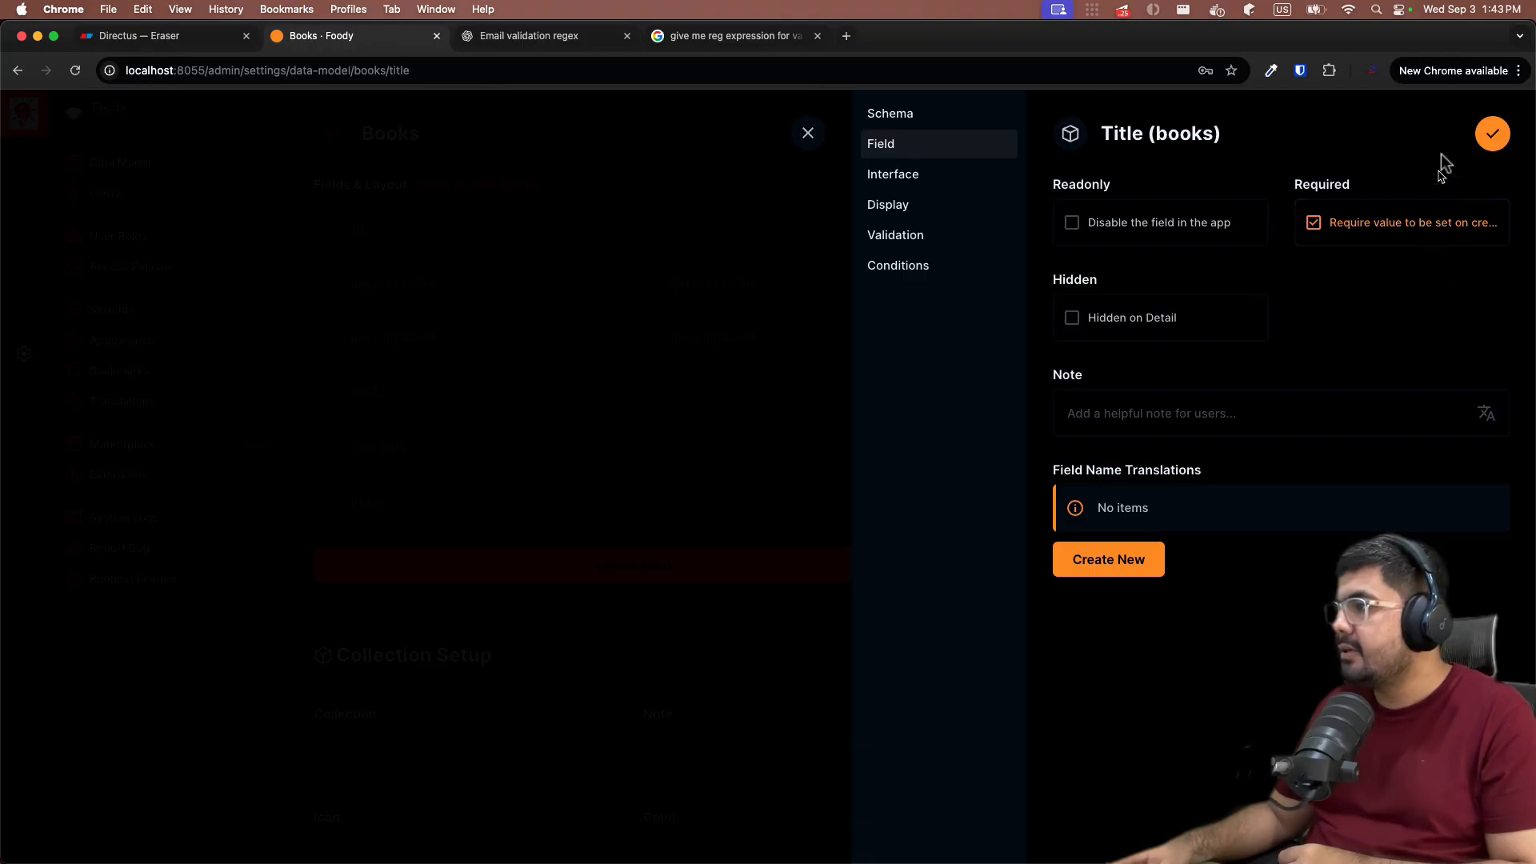
click(1489, 134)
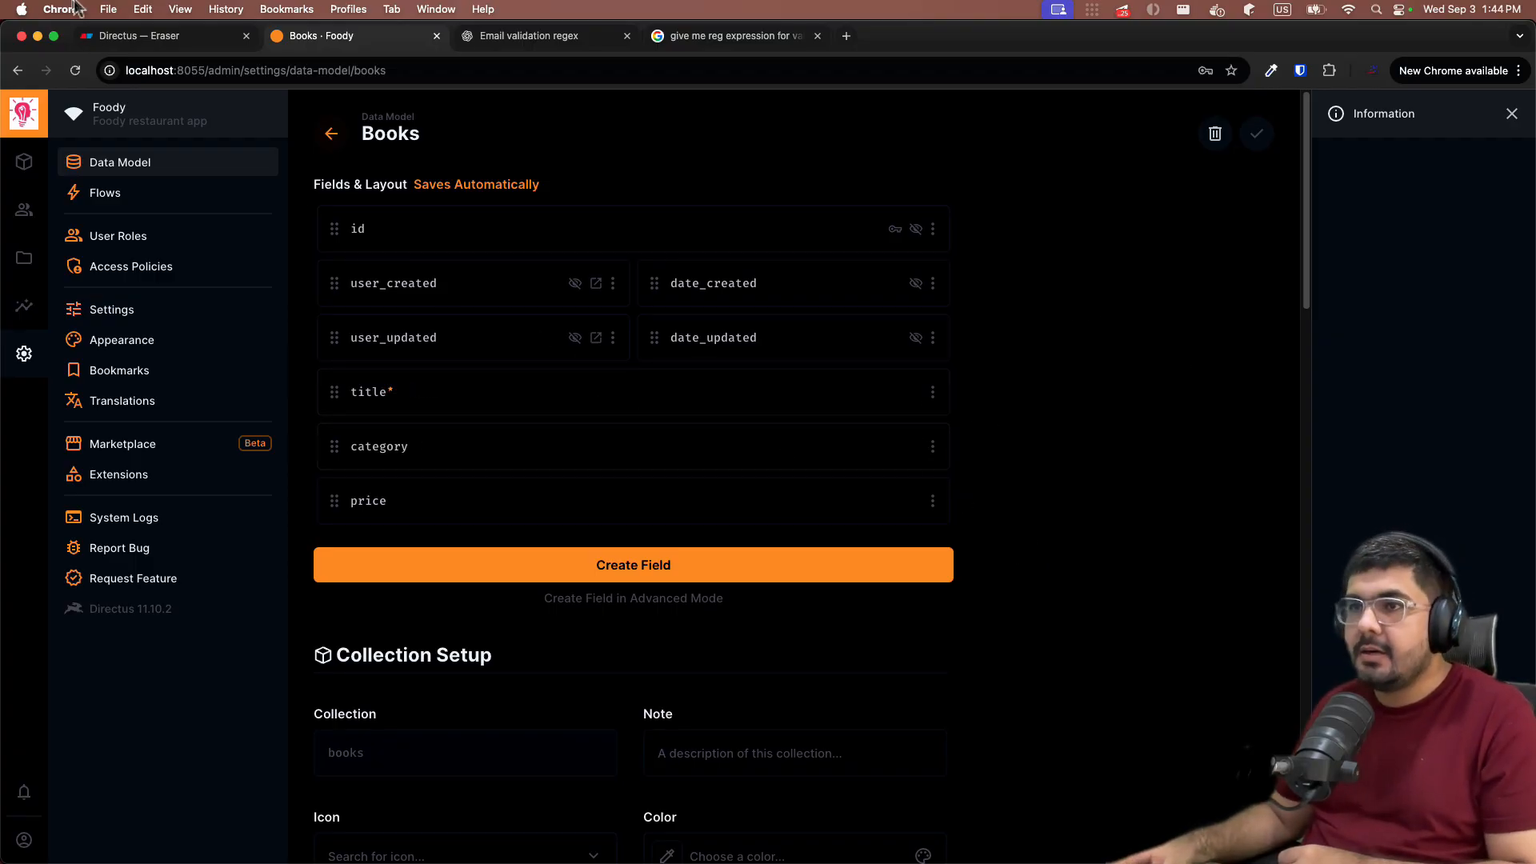
Step: Create and save a Books item titled Harry Potter with category Fiction and price 40
click(136, 35)
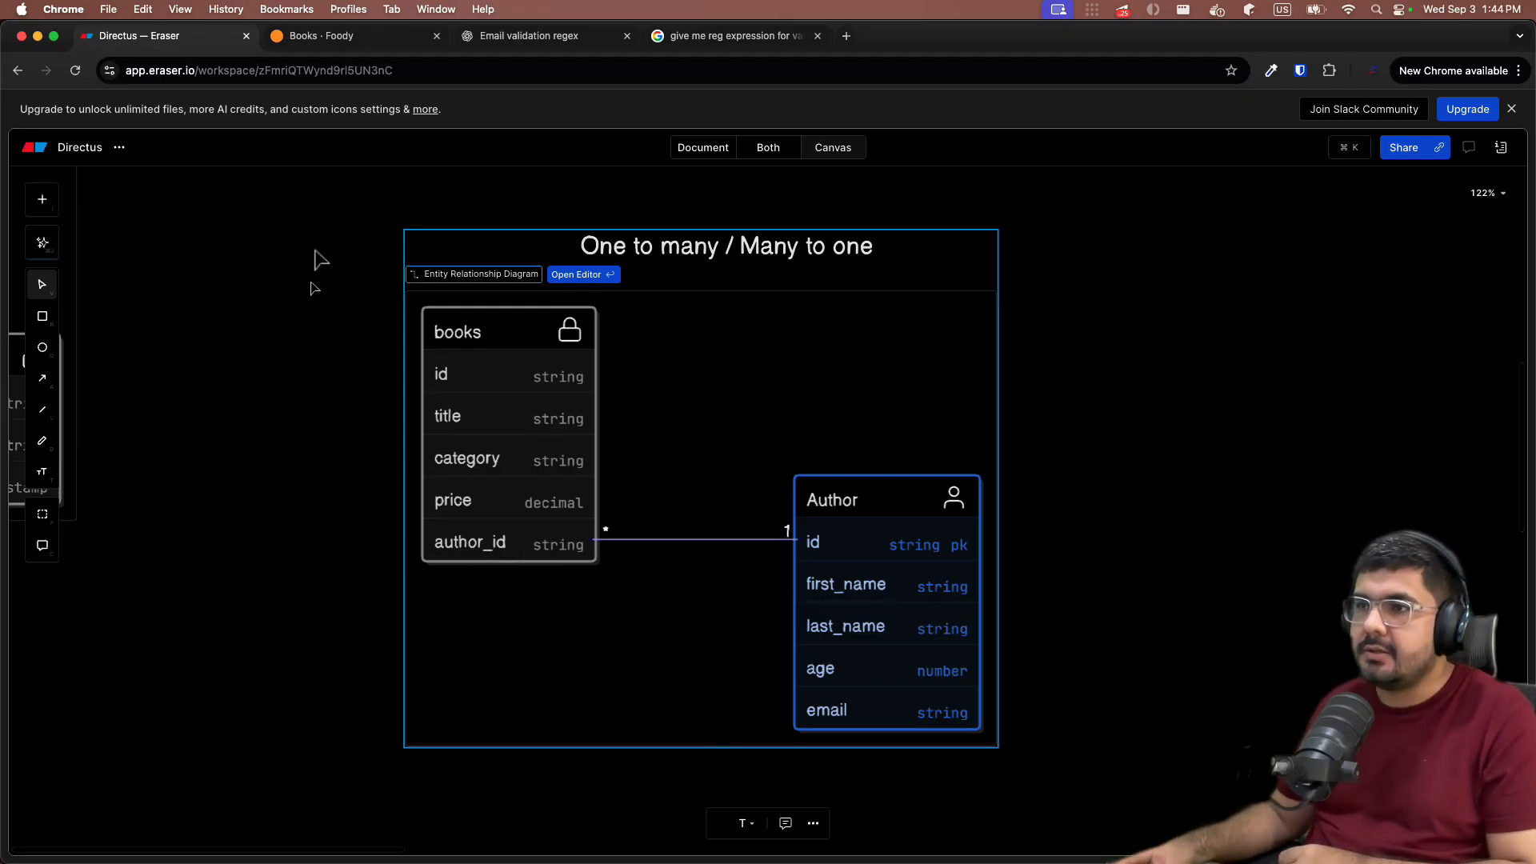
click(311, 34)
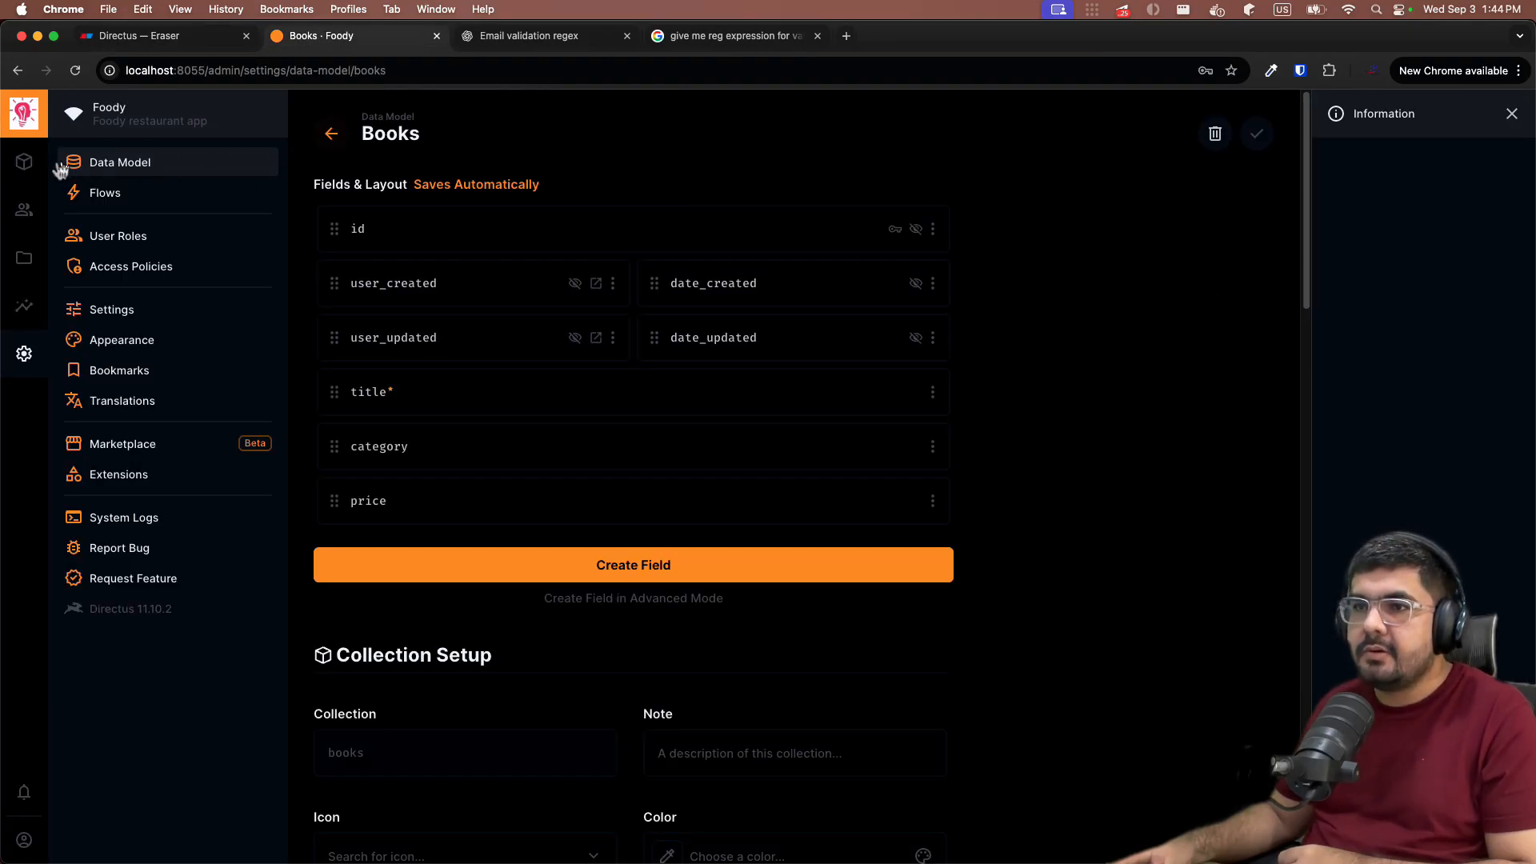
click(24, 162)
click(192, 196)
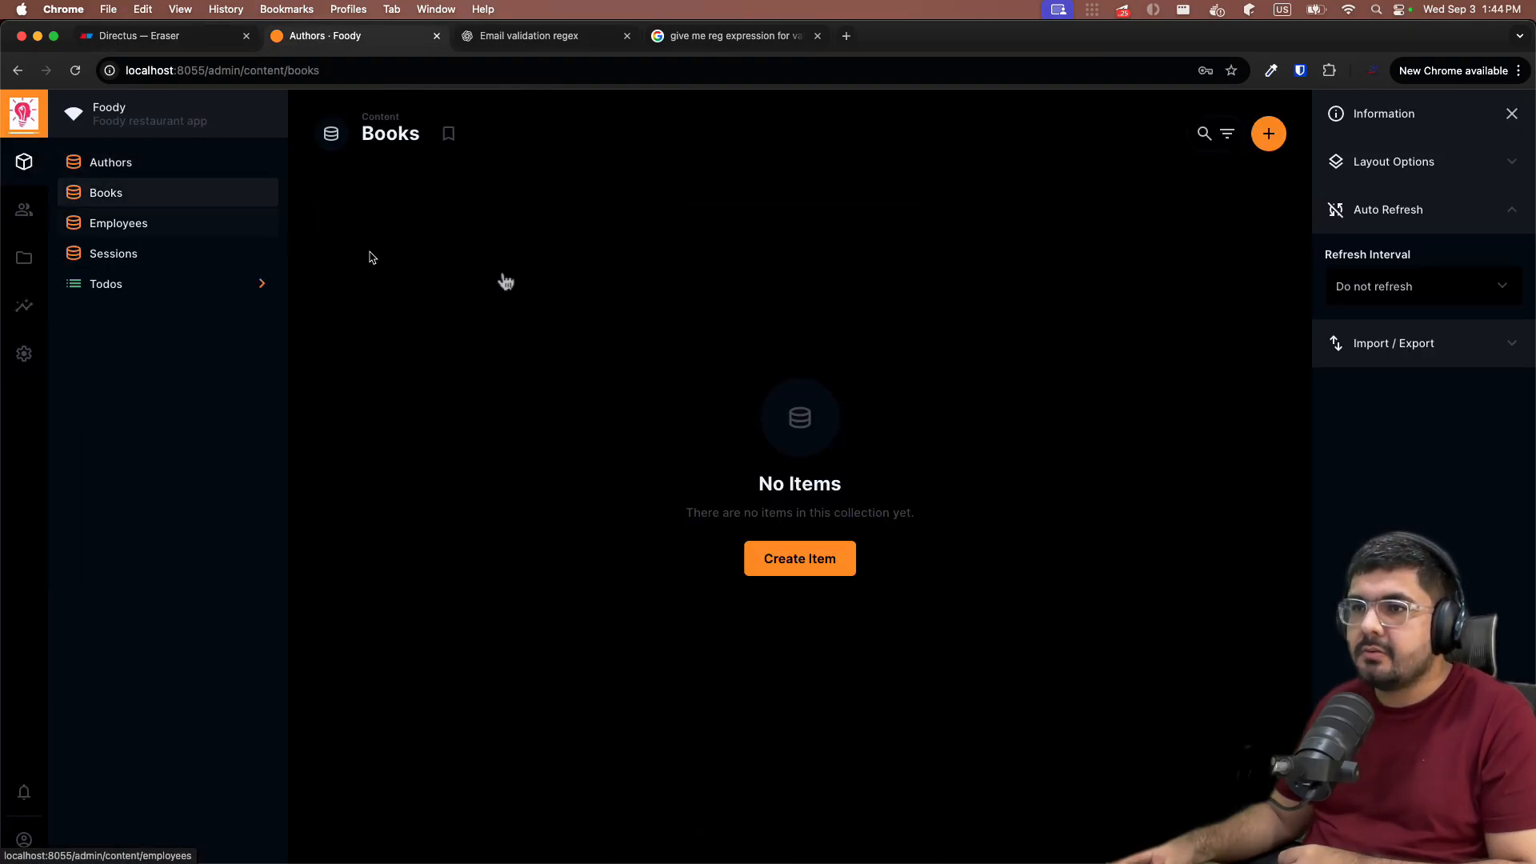
click(1266, 149)
text(Ha)
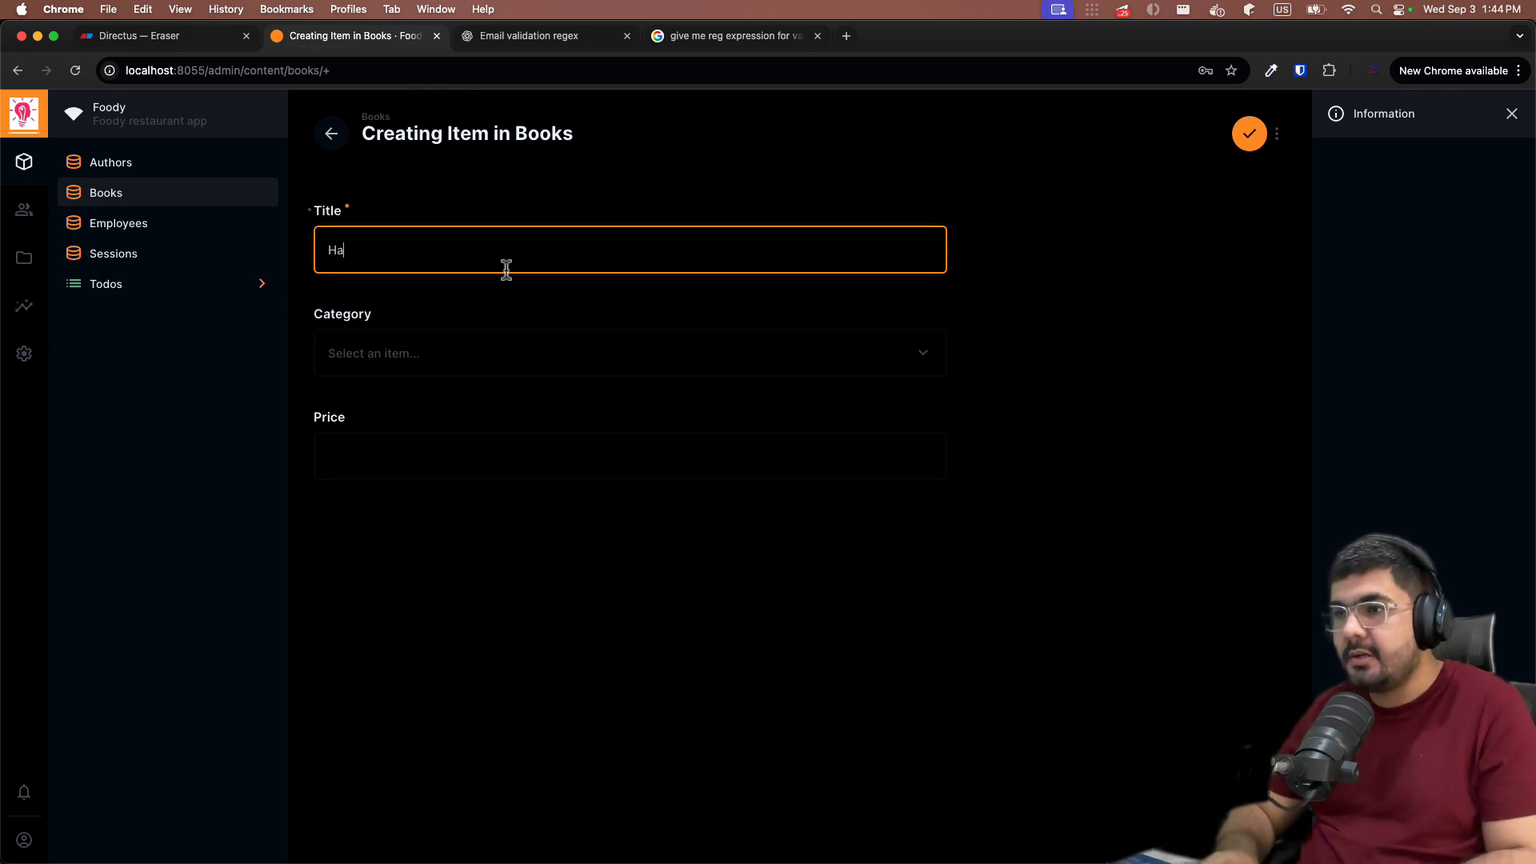
text(rry Potter)
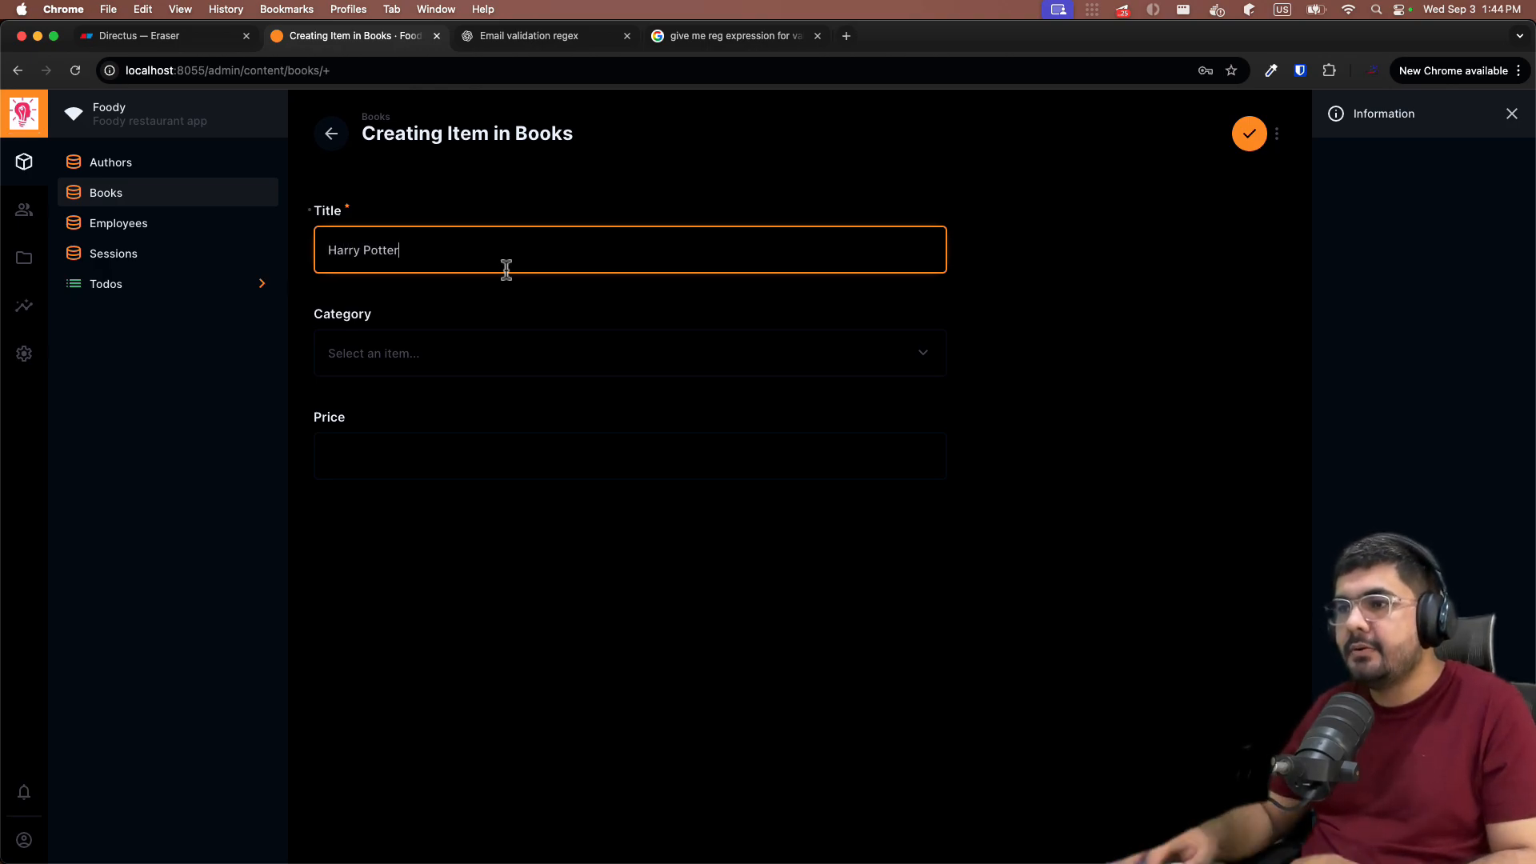
click(490, 356)
click(461, 403)
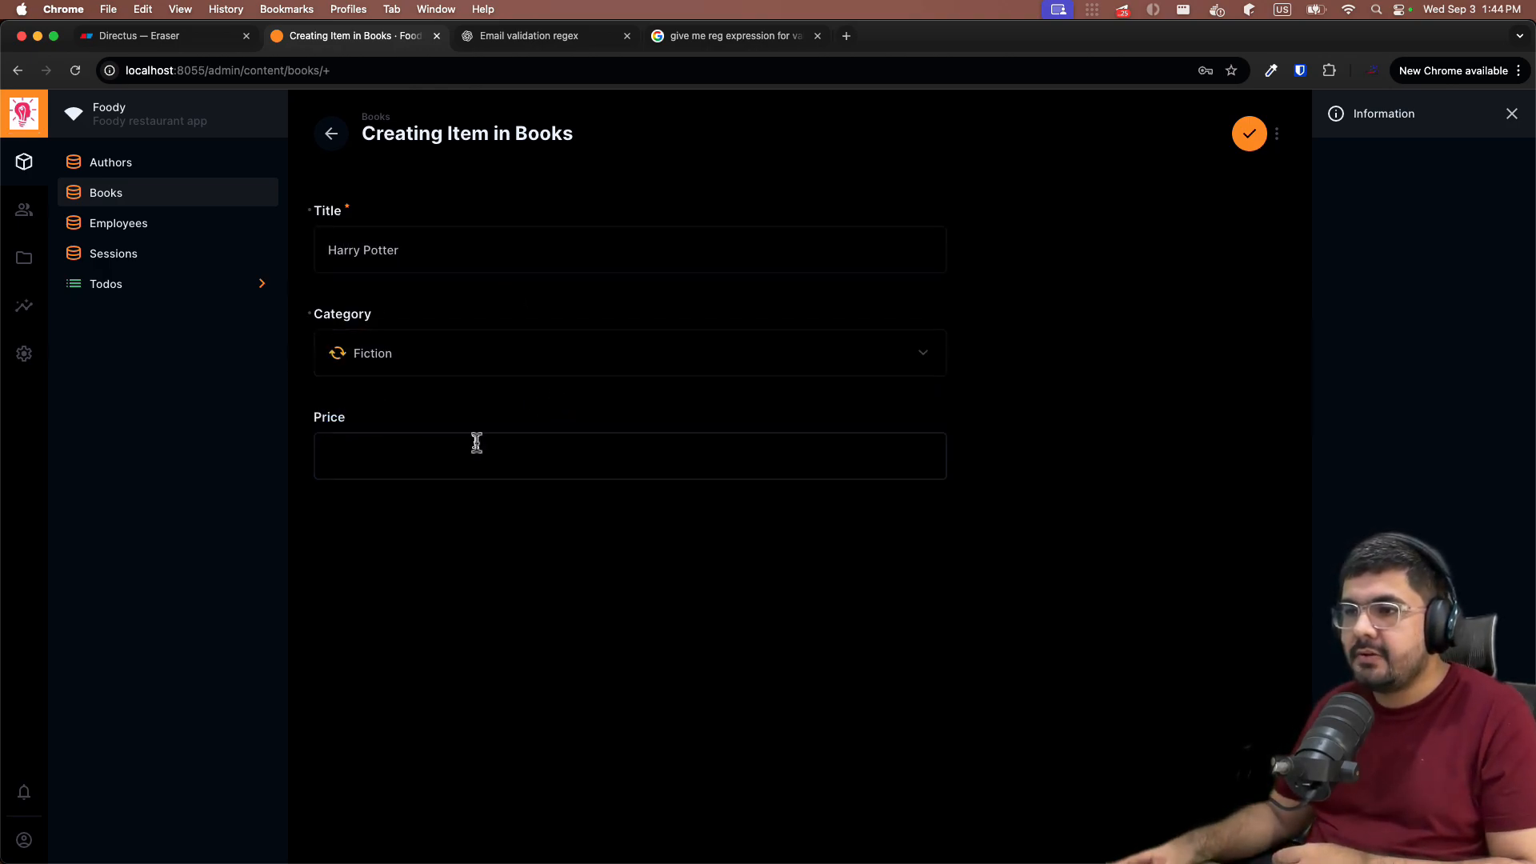
click(475, 443)
text(40)
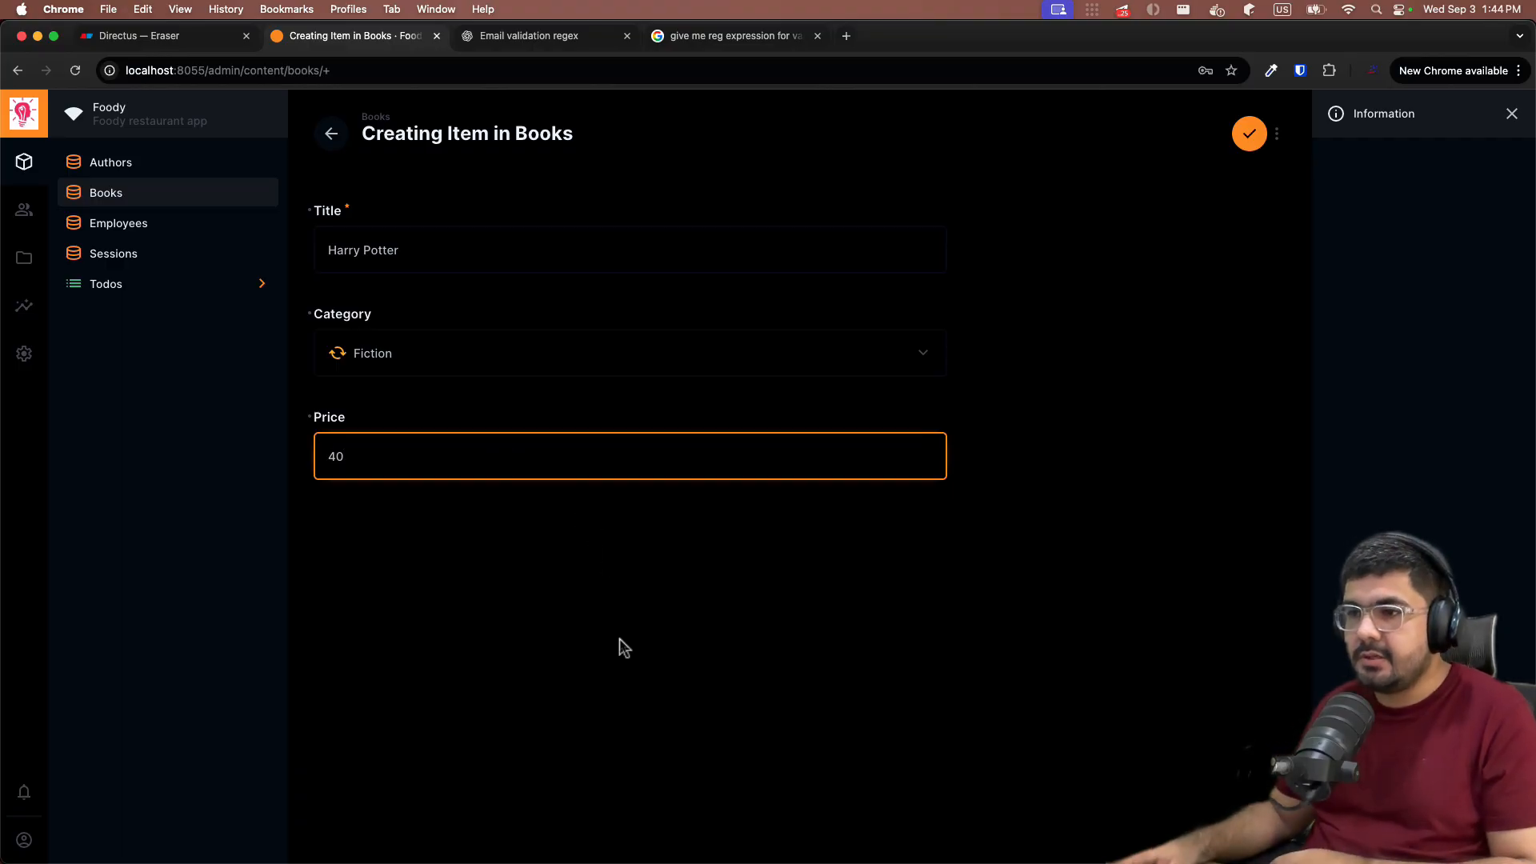
click(620, 641)
click(1250, 134)
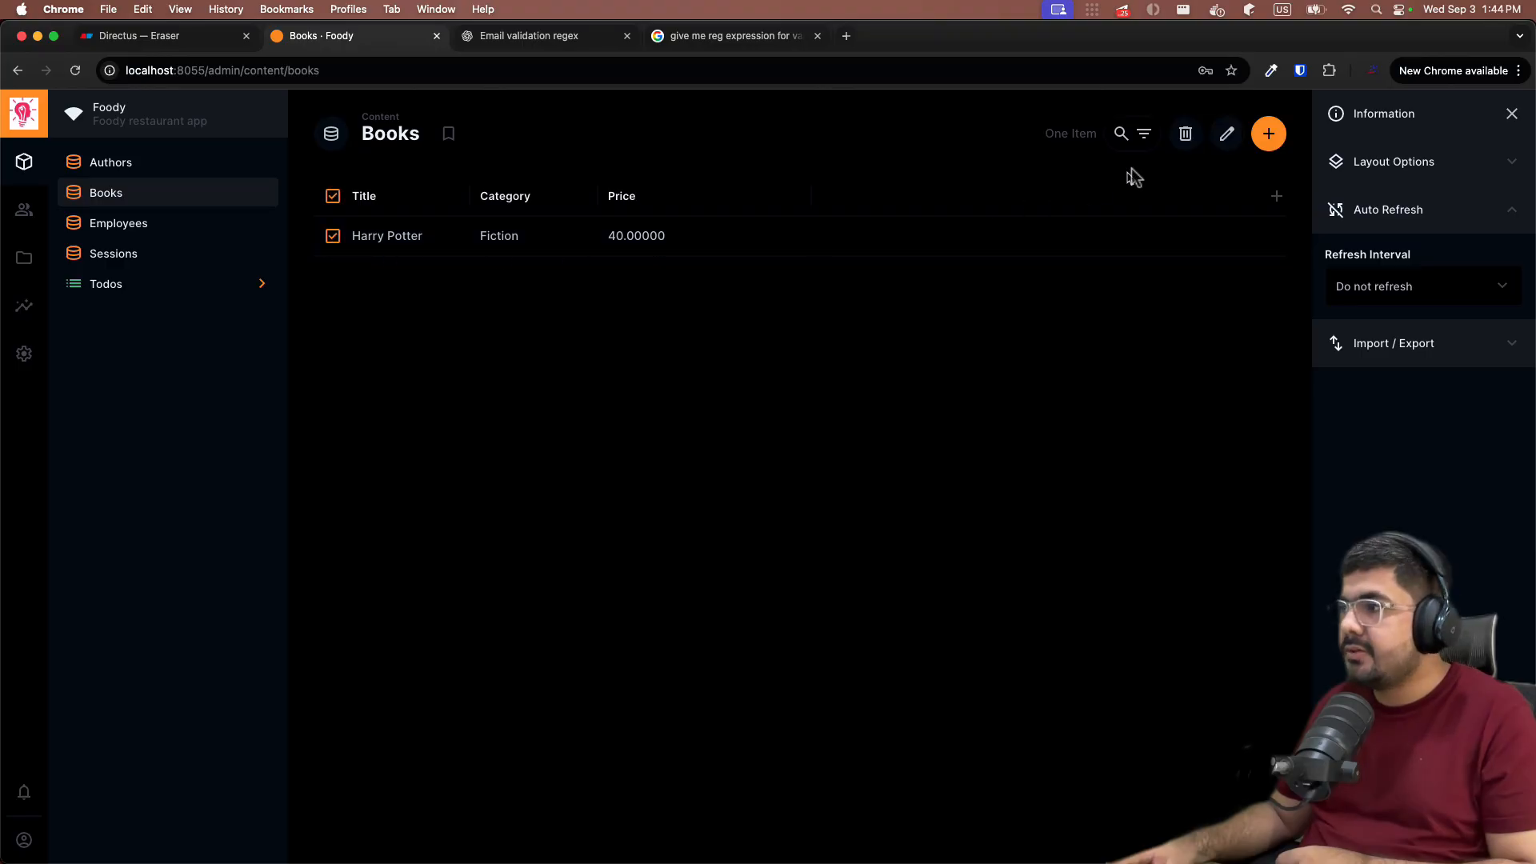
Step: Delete the Harry Potter item from the Books content
click(1175, 148)
click(919, 521)
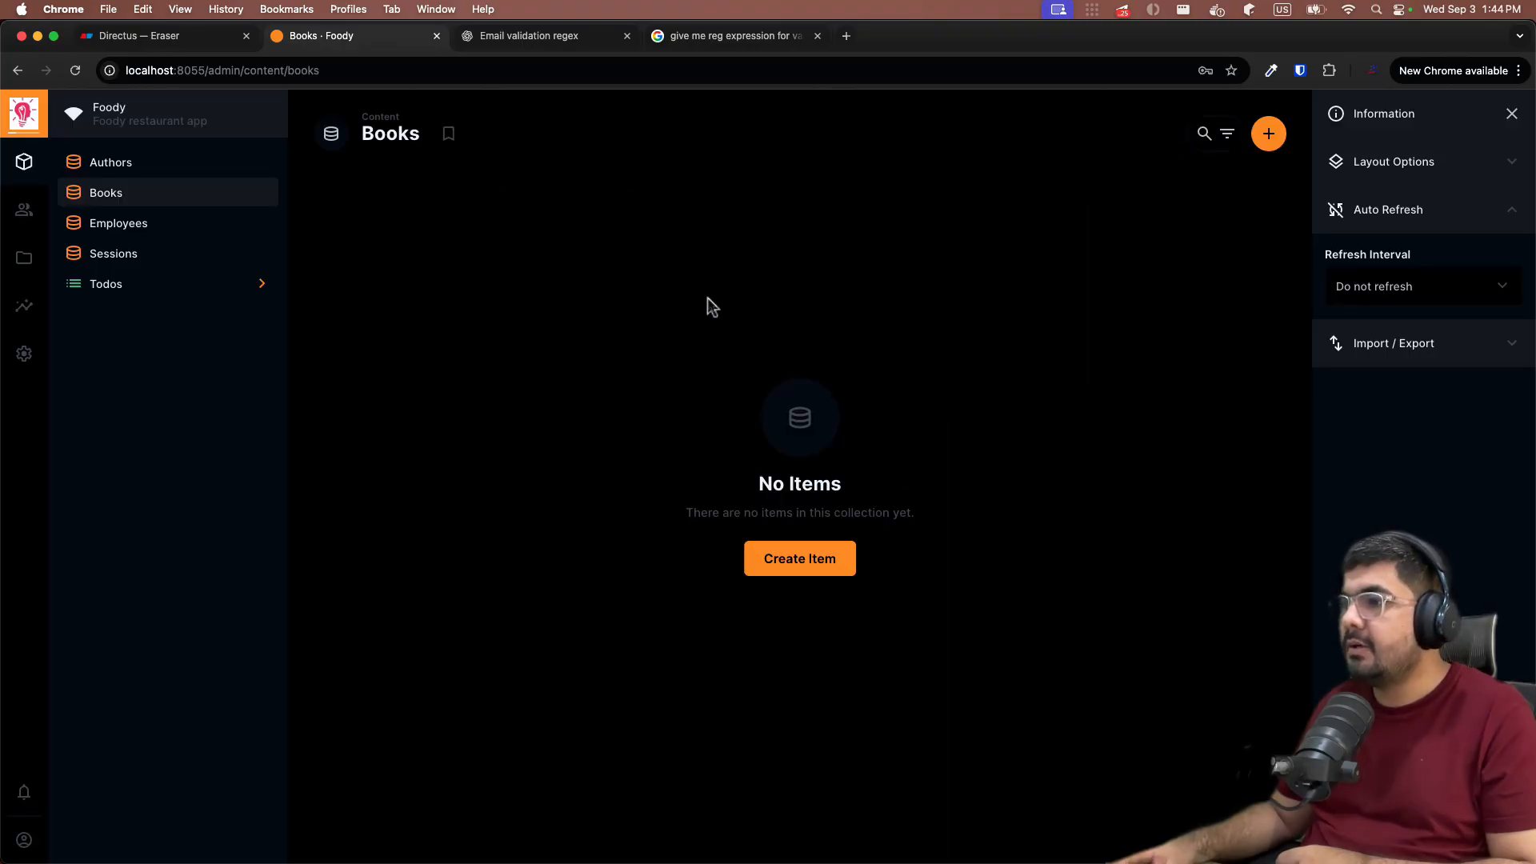
Step: Check the books and Author relationship in the Eraser diagram, and open the books collection in the Directus data model settings
click(162, 39)
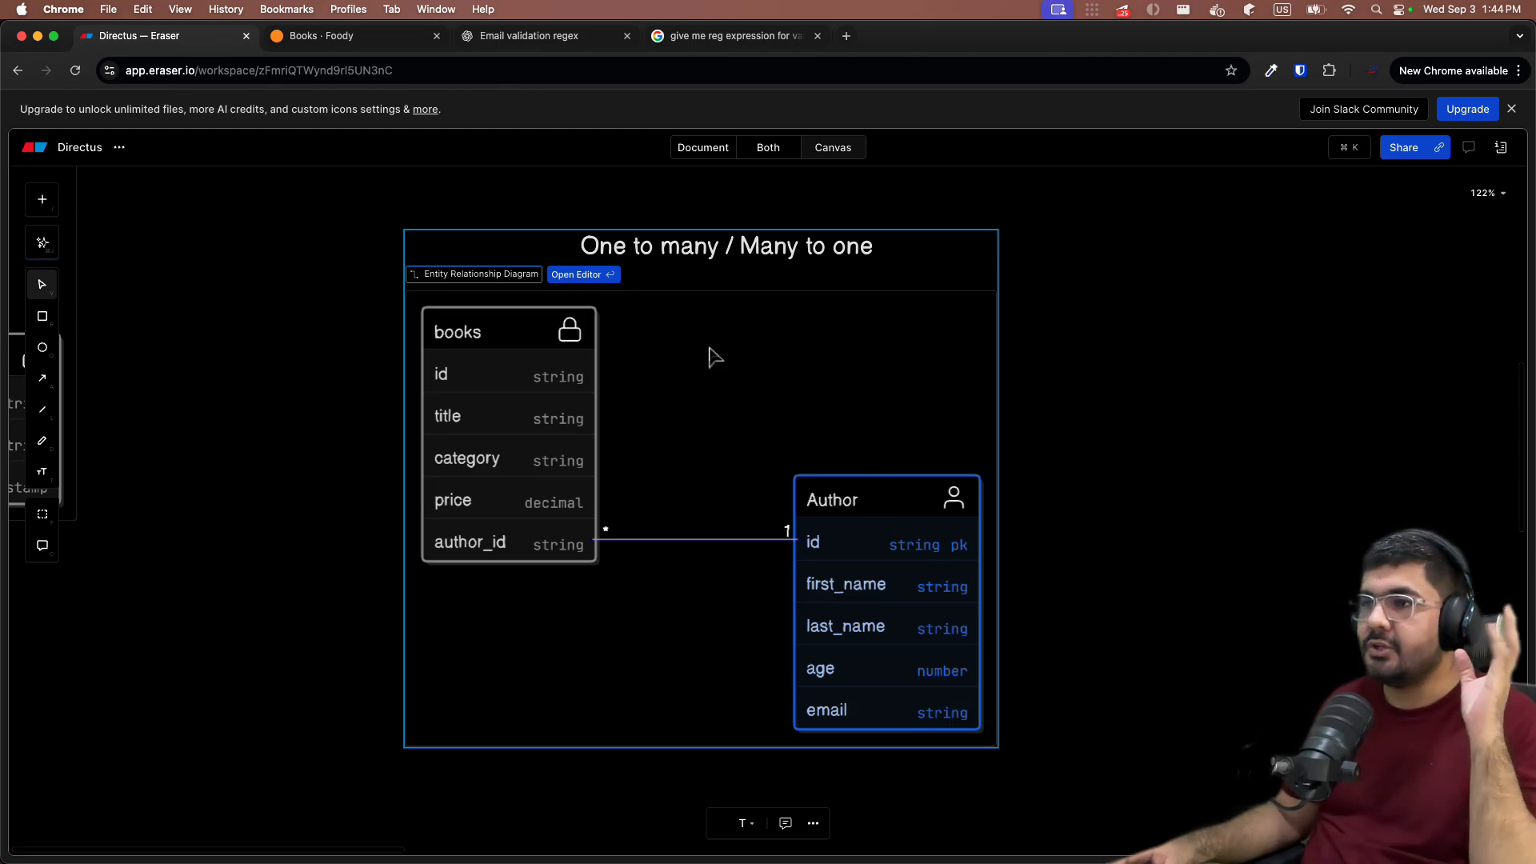
click(305, 32)
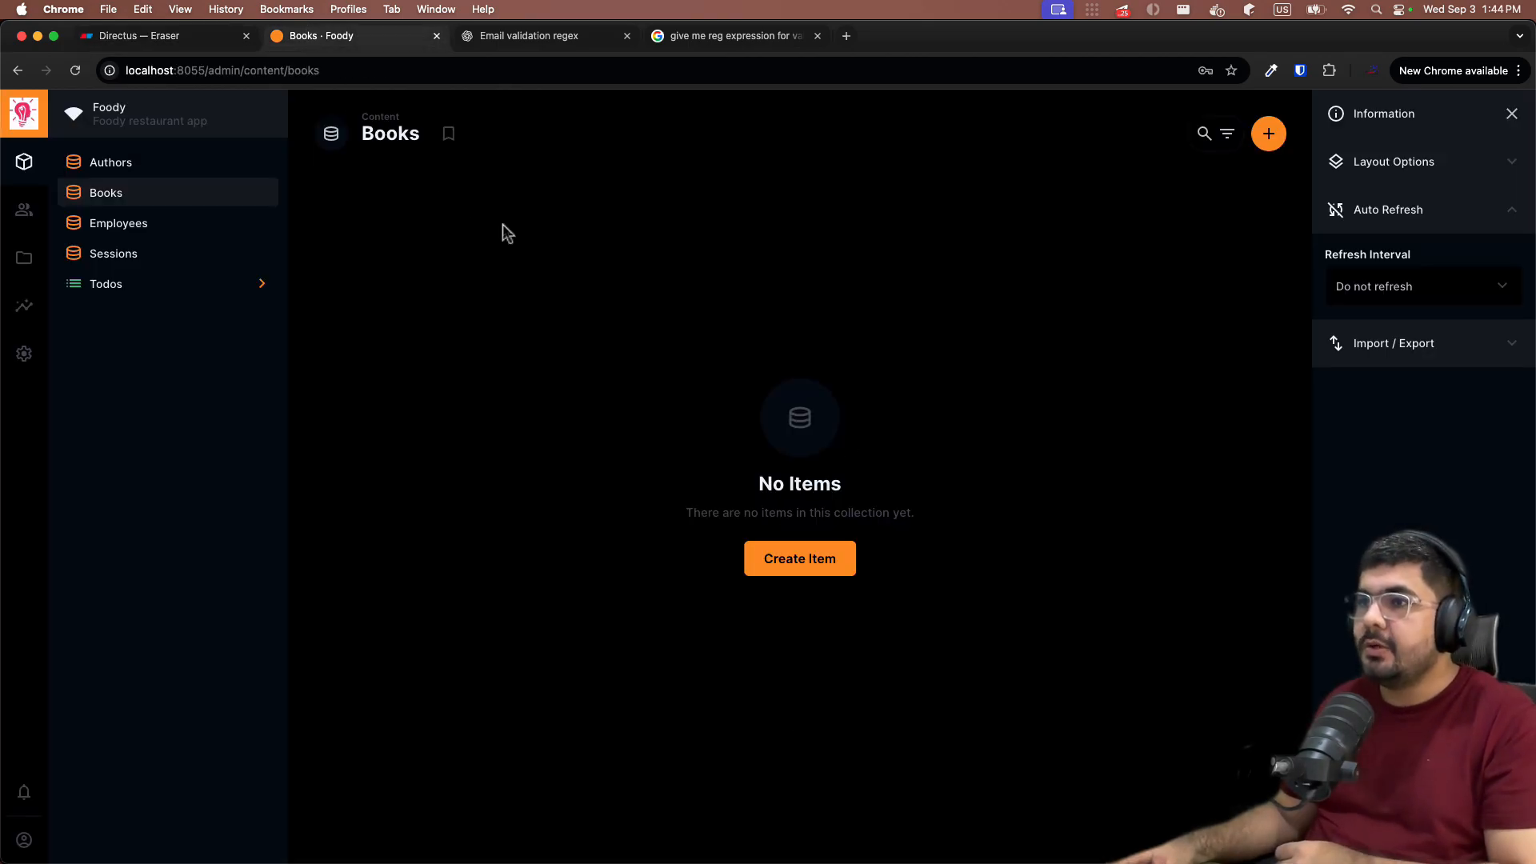
click(217, 35)
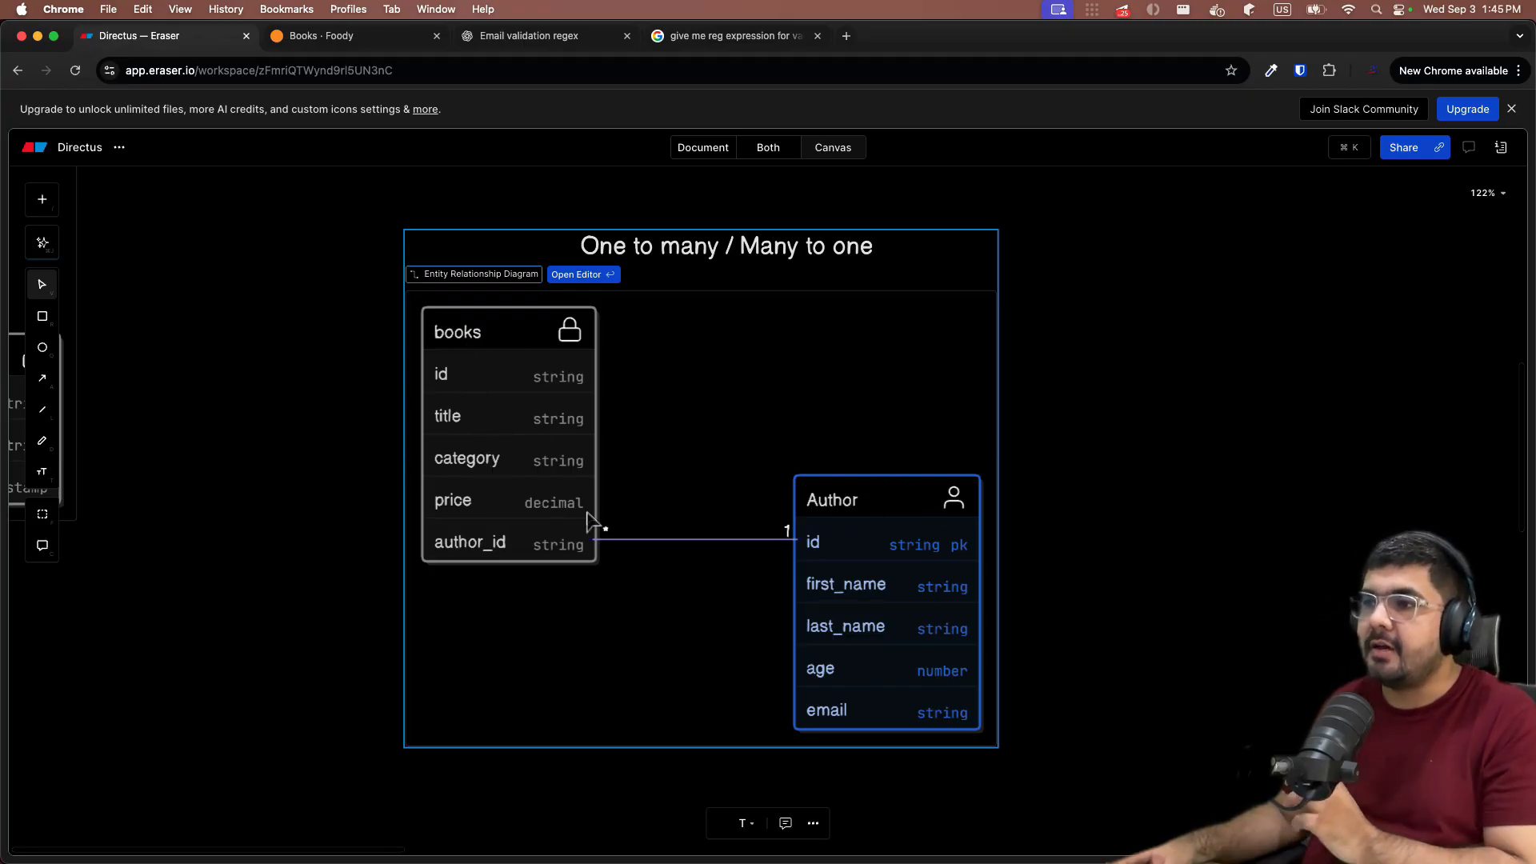
click(340, 35)
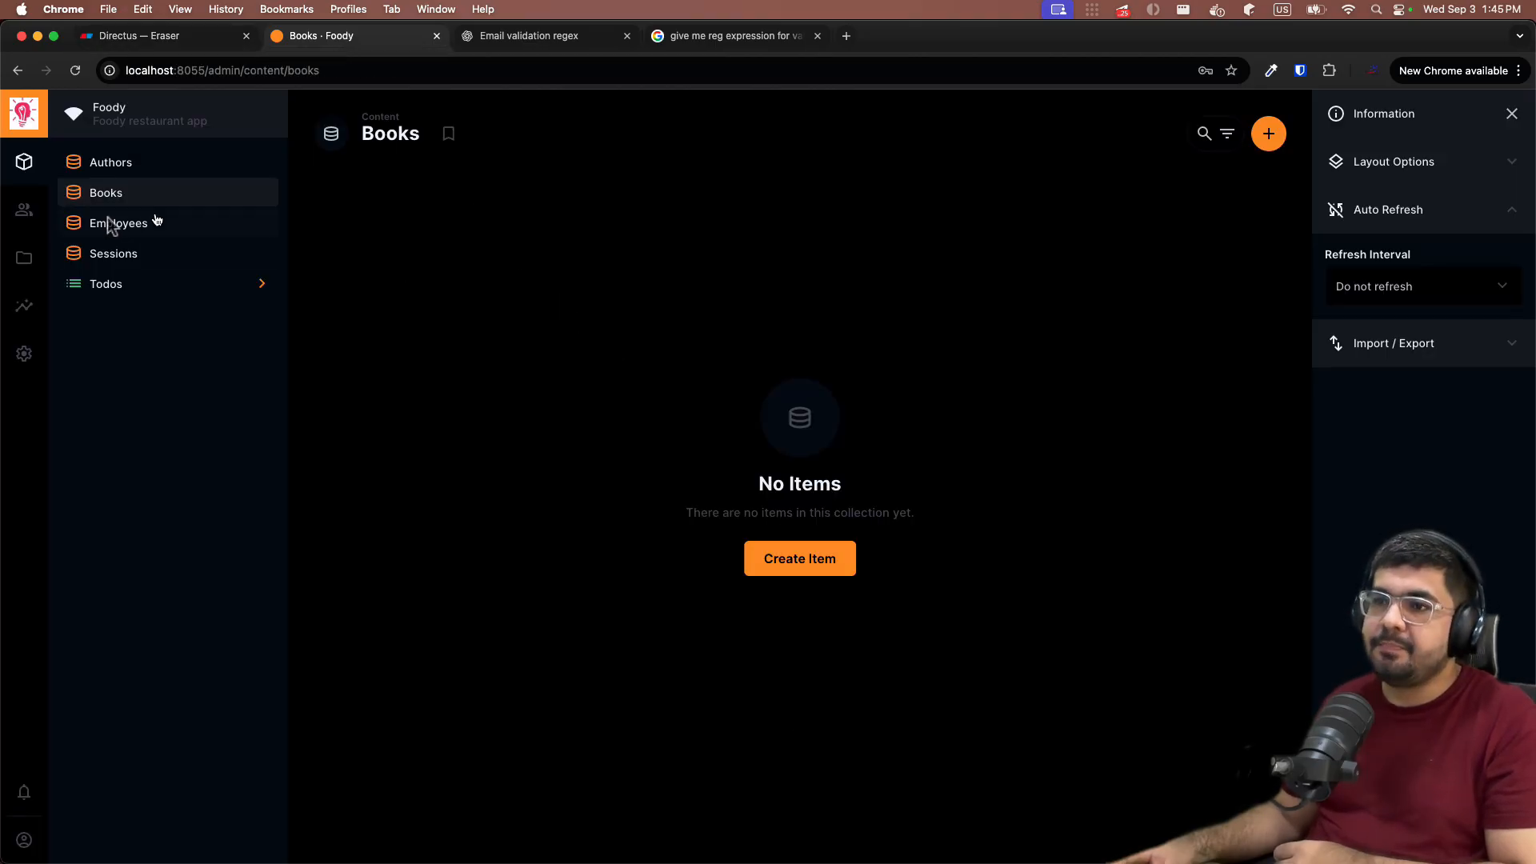
click(21, 355)
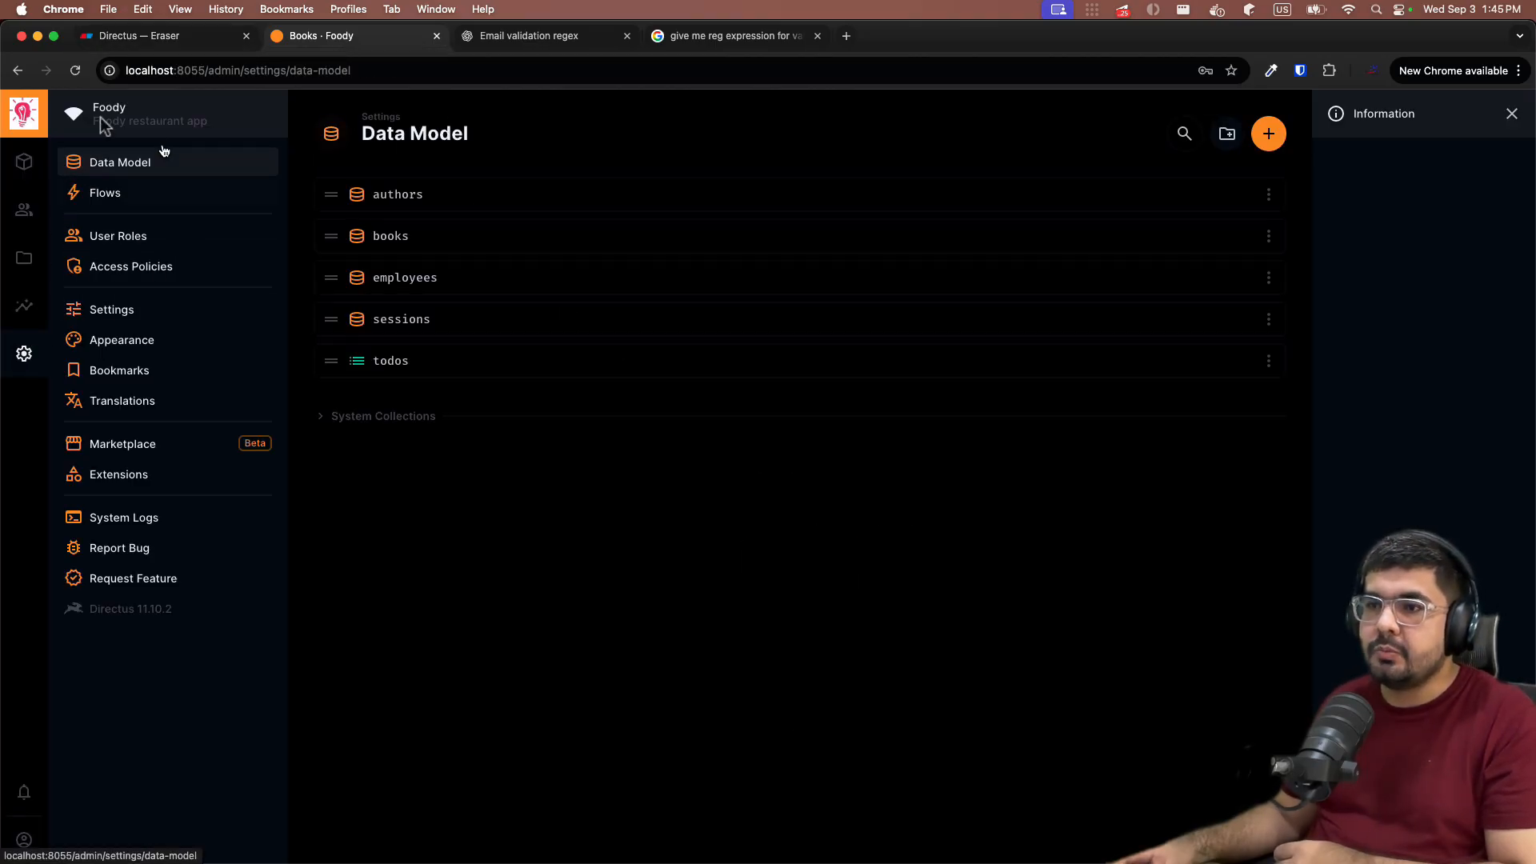
click(385, 232)
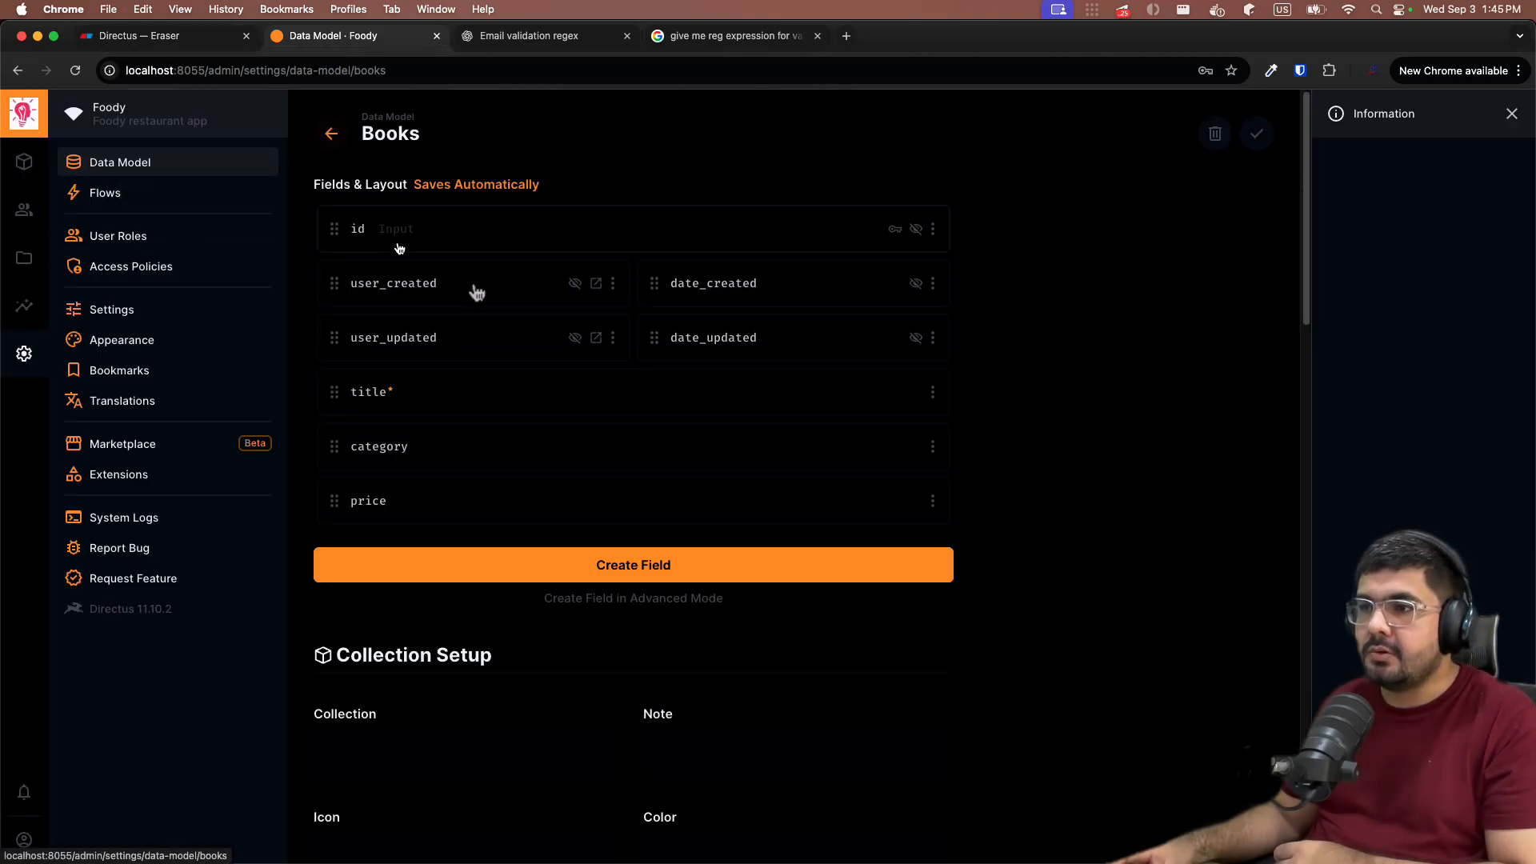
Step: Start a Many to One field in the books collection and set its key to author, checking the Eraser diagram for the relationship
click(587, 573)
text(ma)
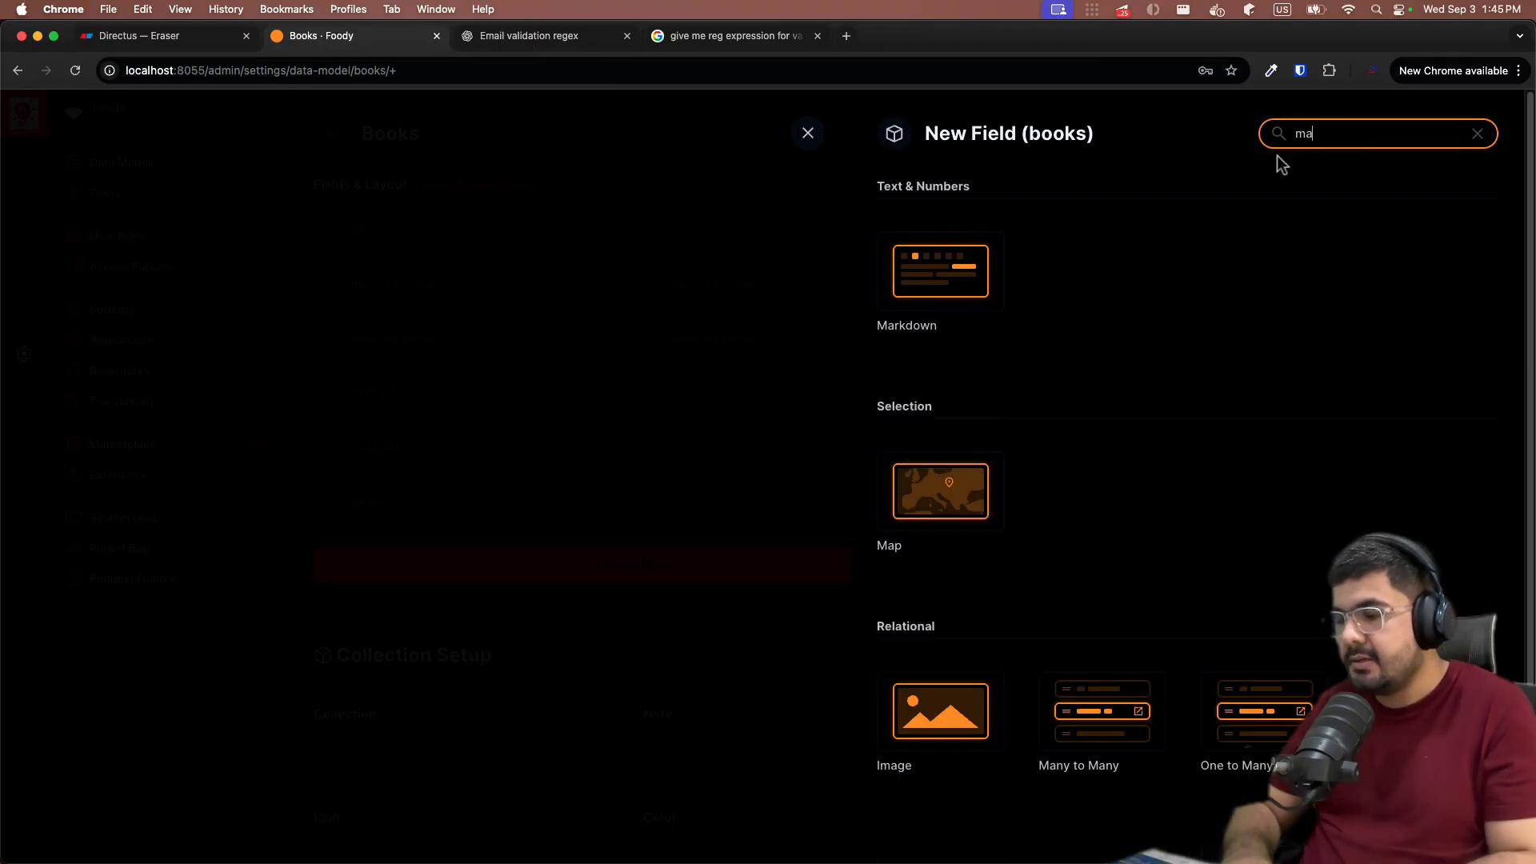
key(BackSpace)
text(any)
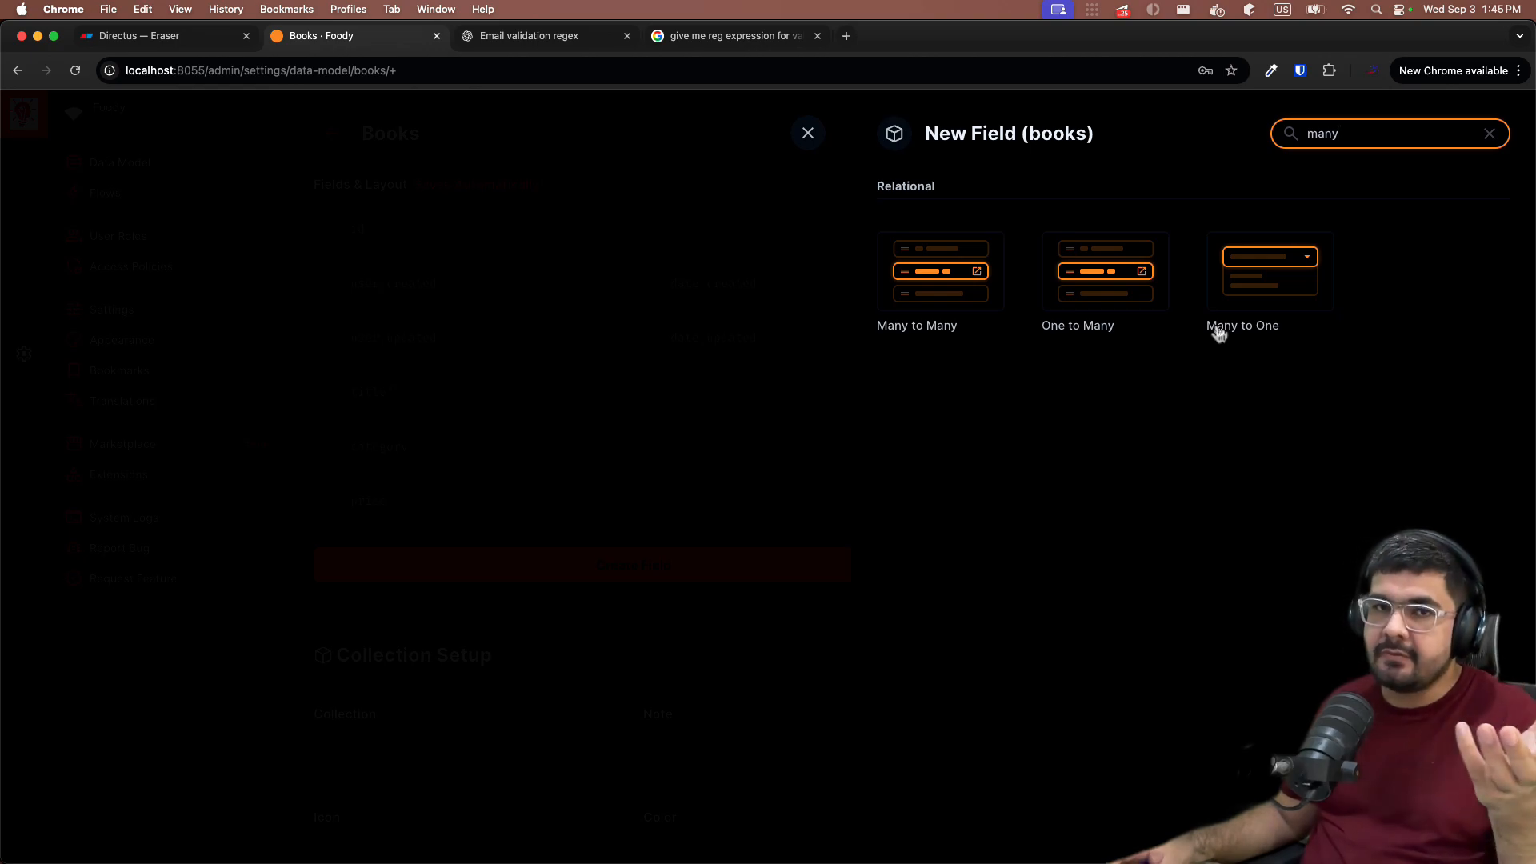
click(1246, 300)
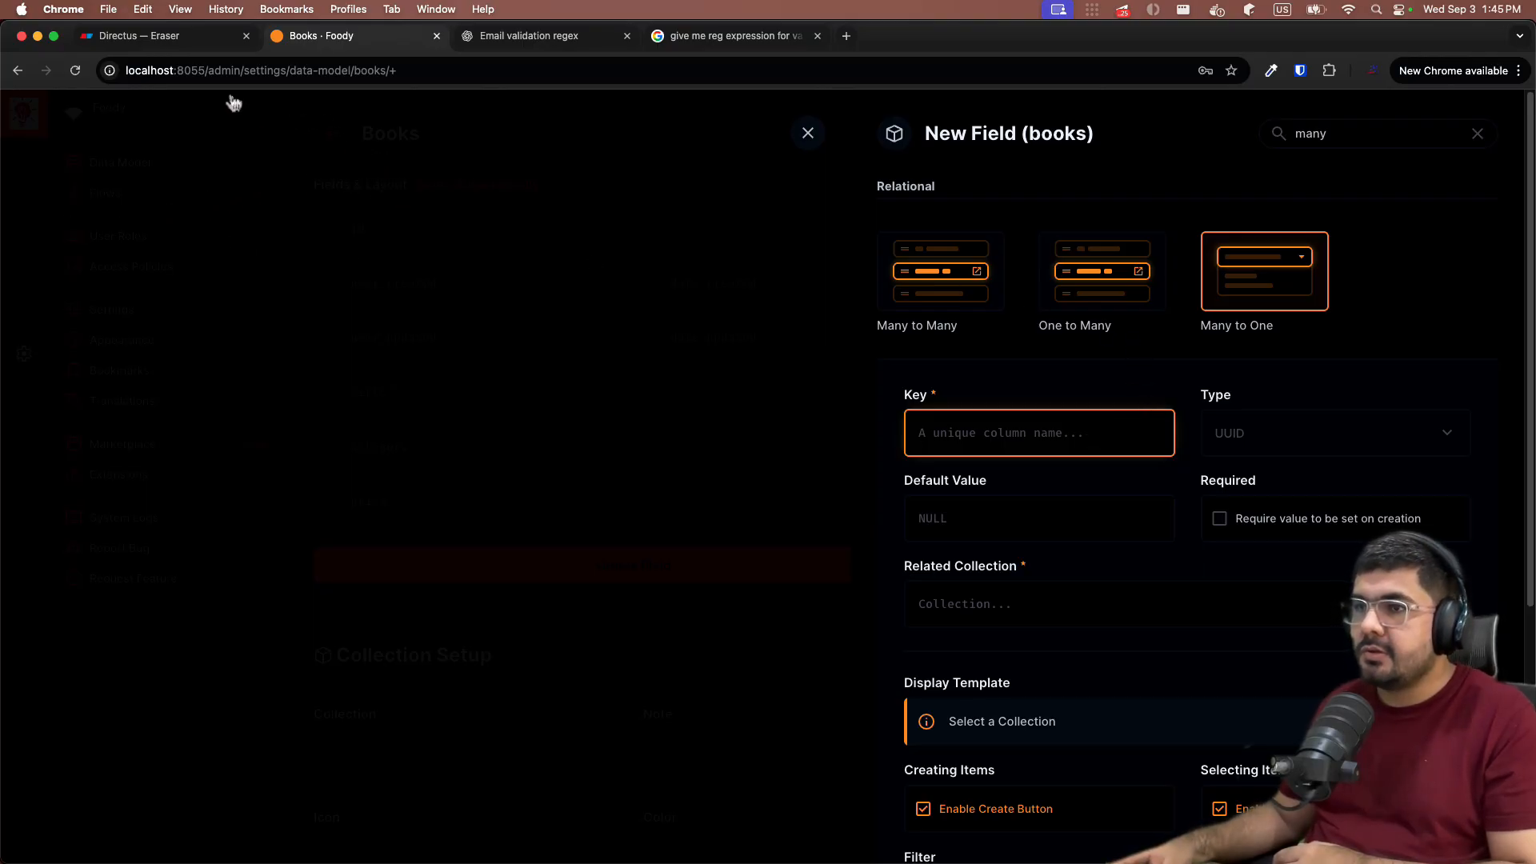
click(185, 44)
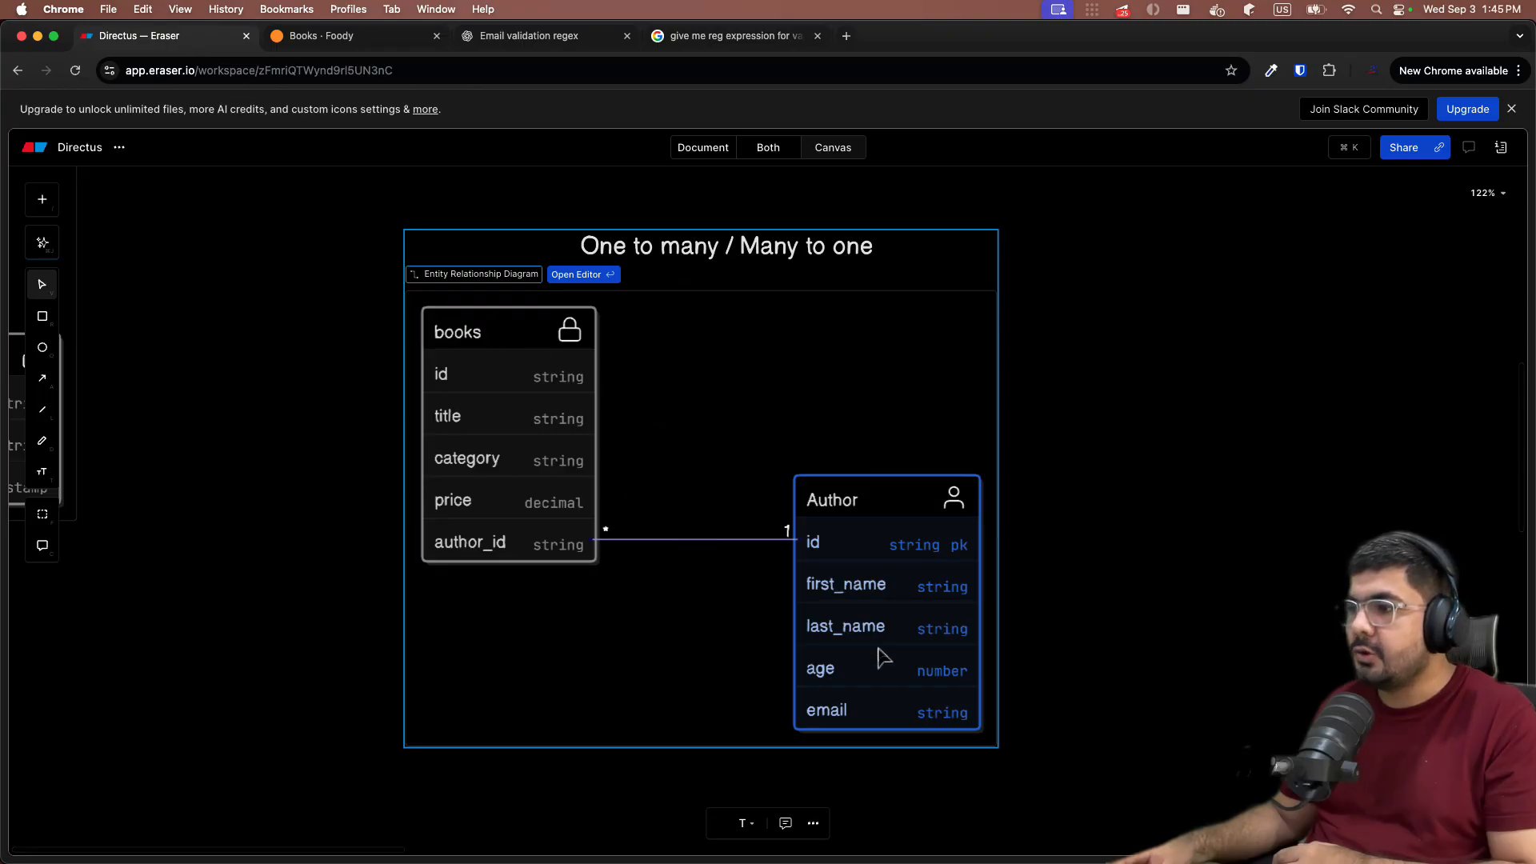
click(386, 40)
click(969, 453)
text(author)
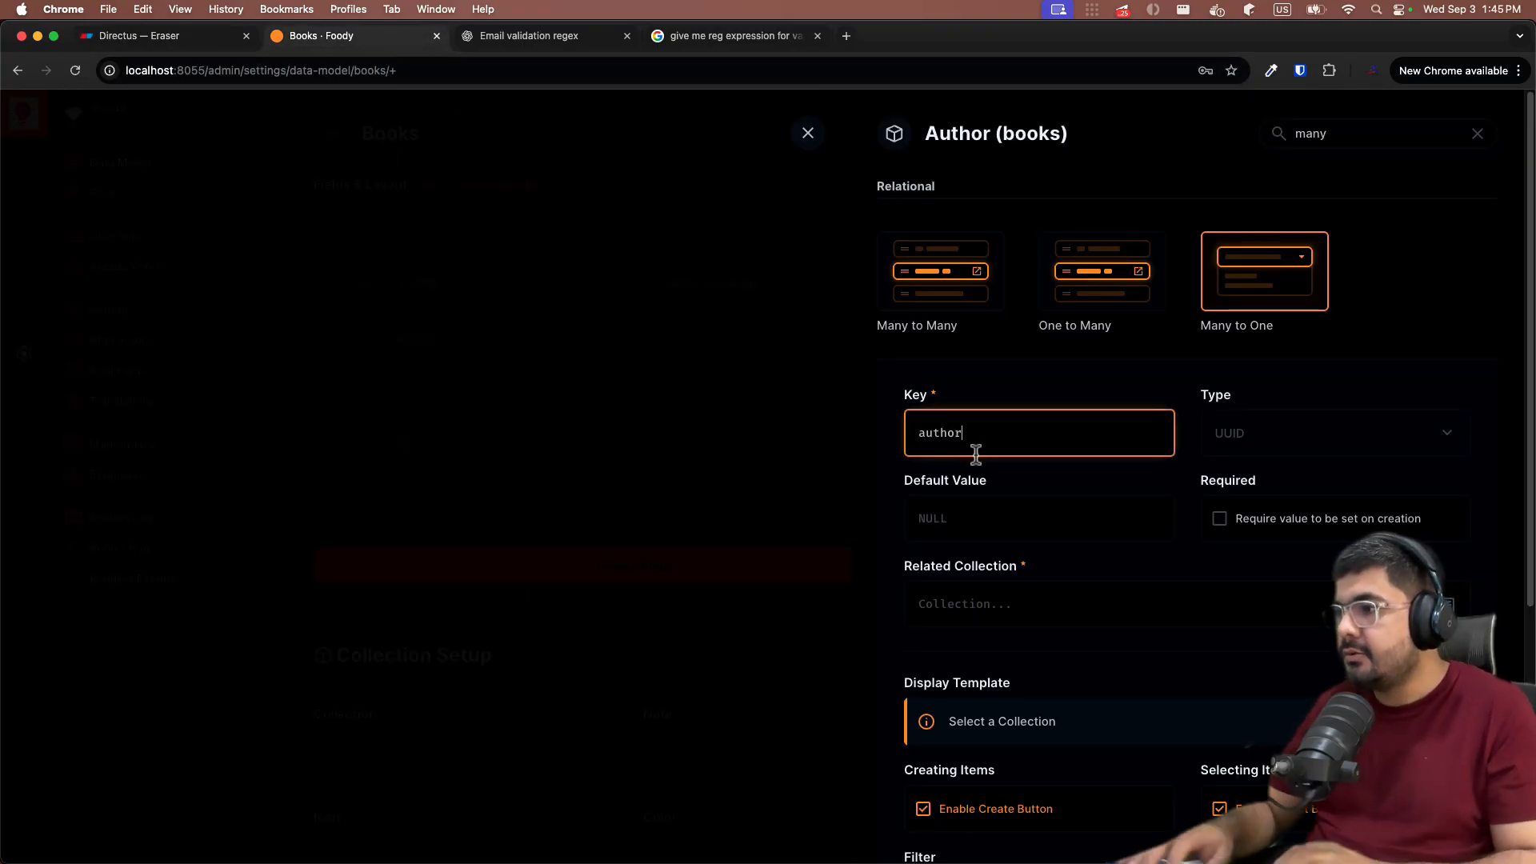
Step: Set the related collection of the author field to authors
scroll(1070, 418, down, 2)
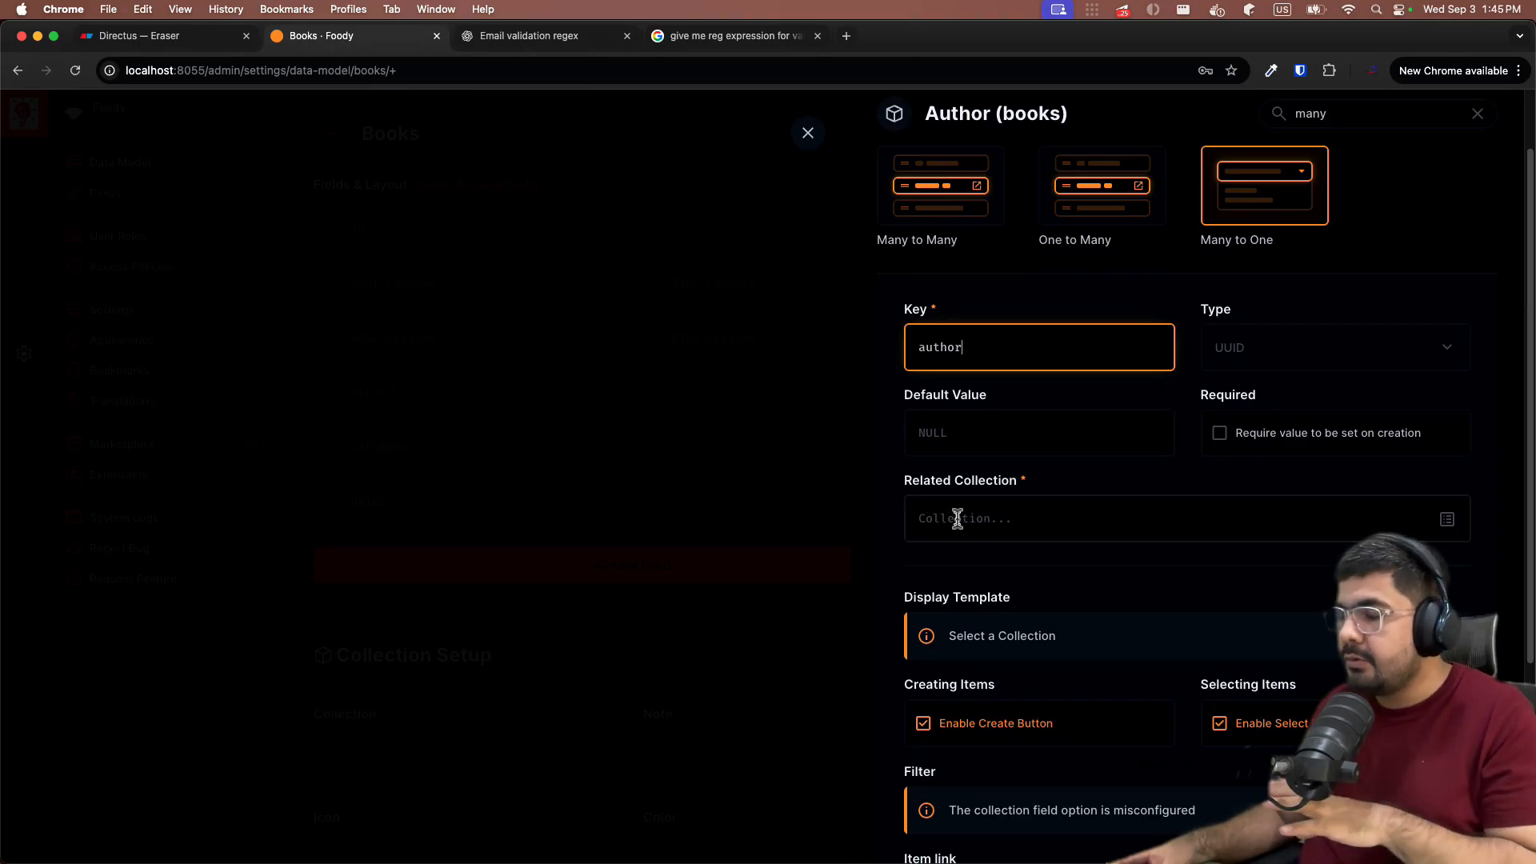
click(1447, 520)
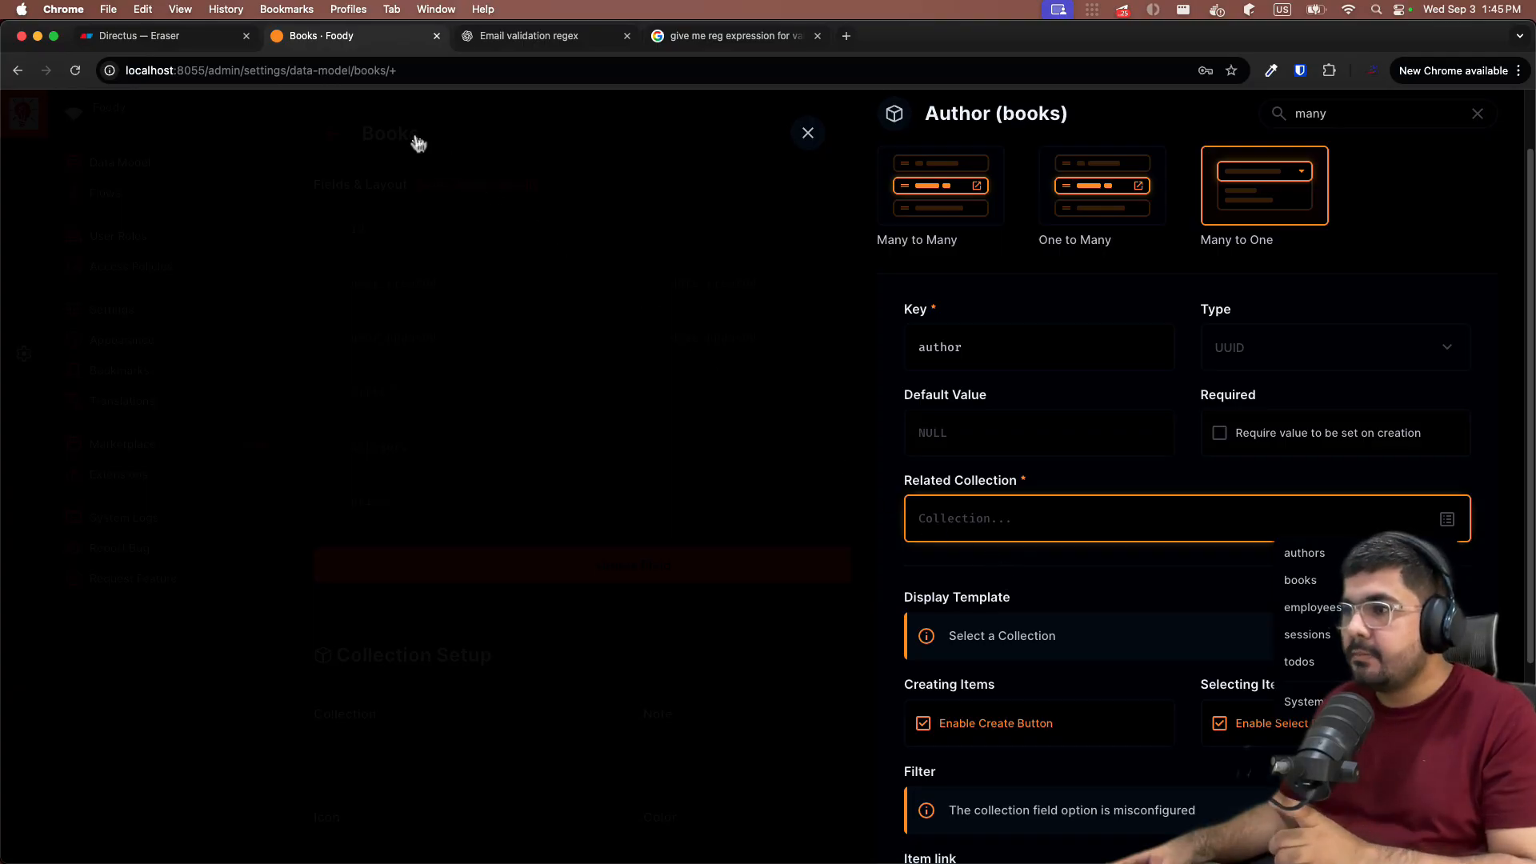
click(1335, 560)
scroll(1040, 568, down, 2)
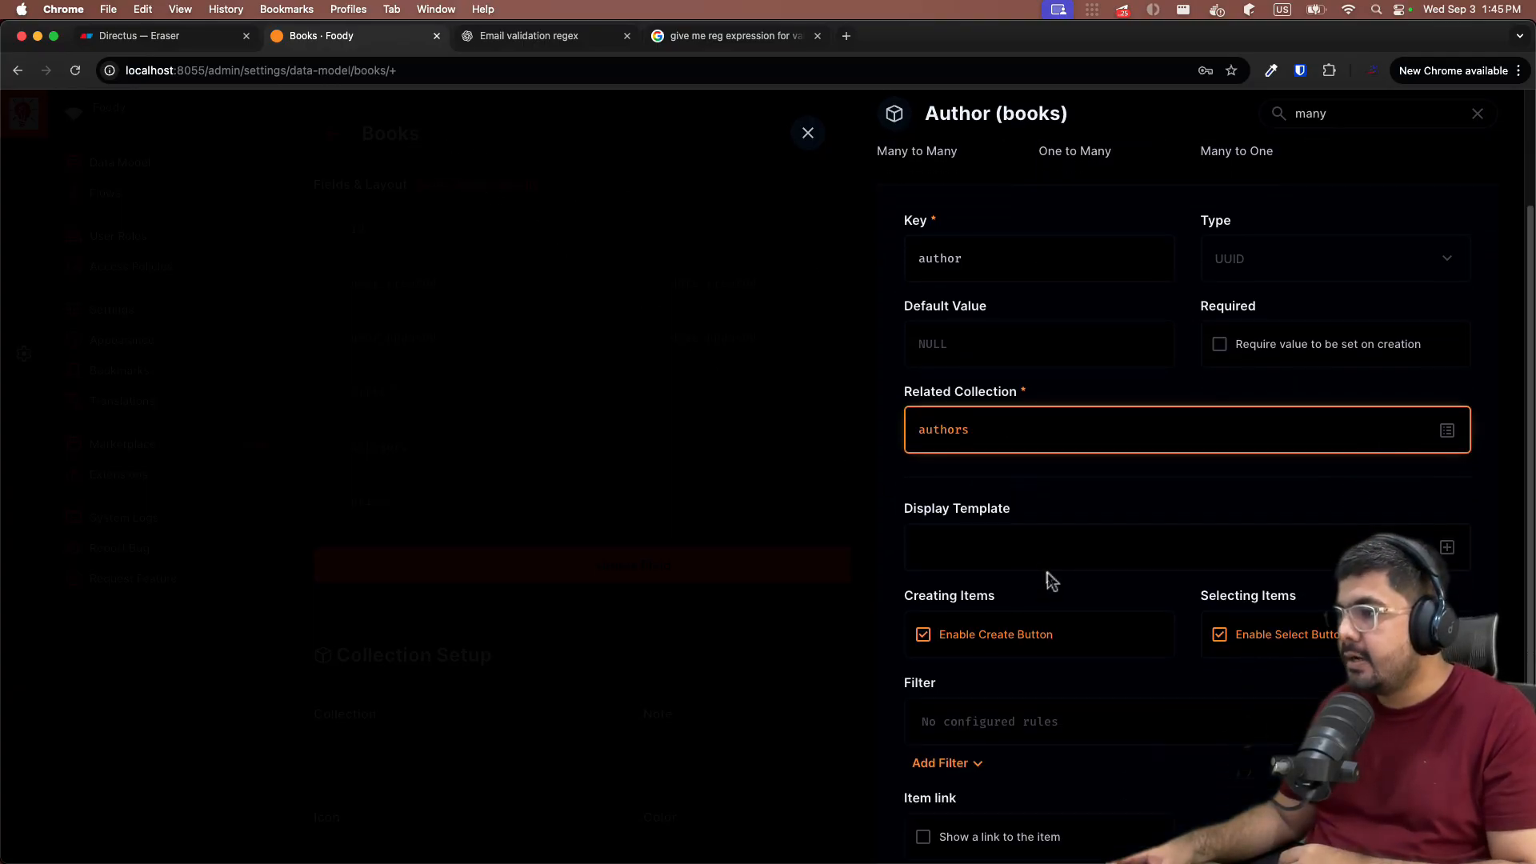
Step: Set the author field's display template to First Name followed by Last Name
click(1331, 552)
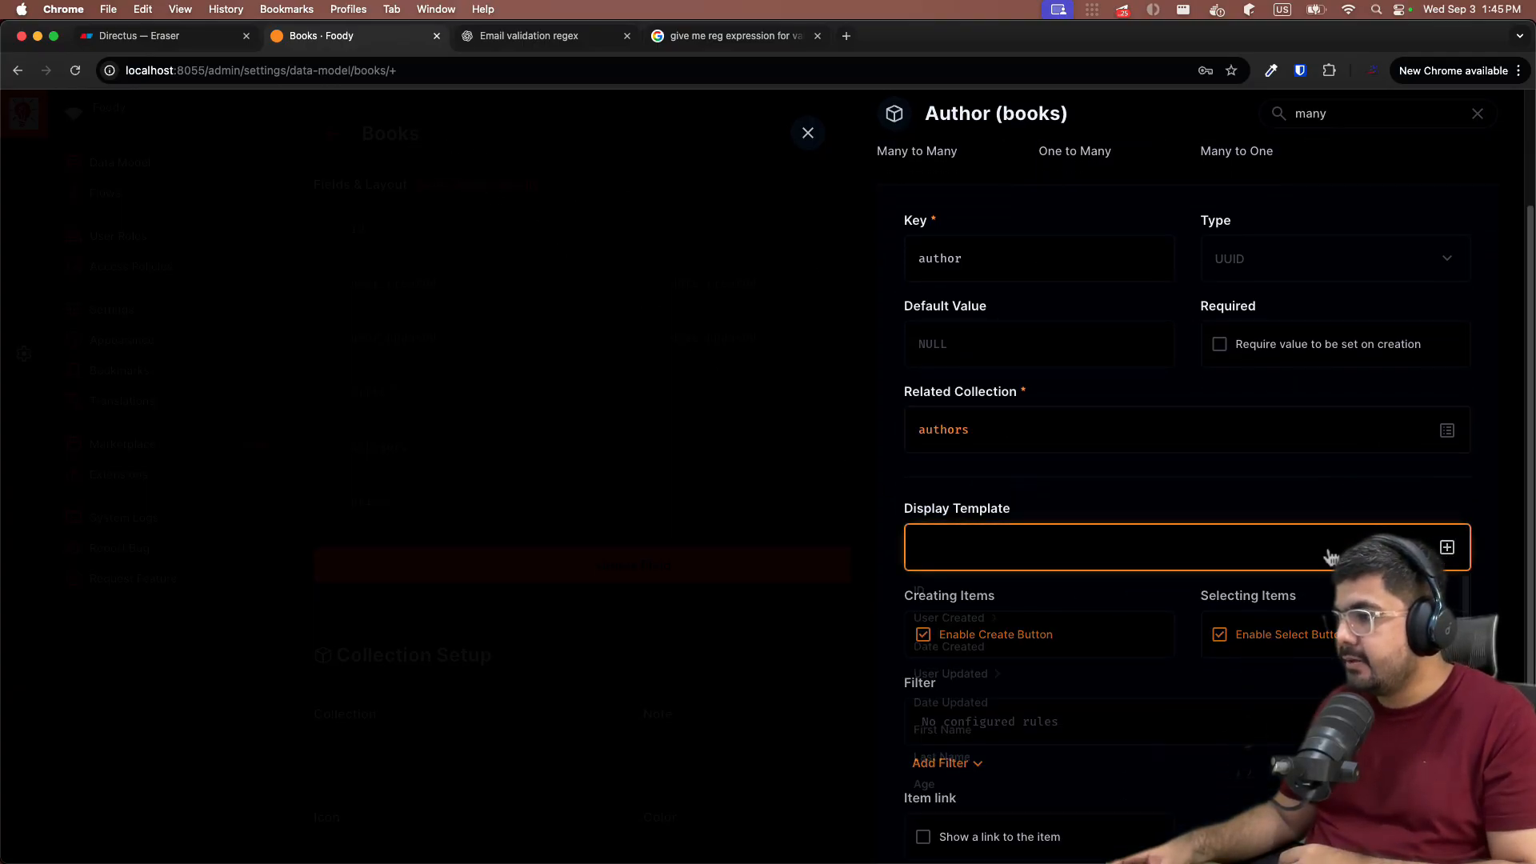
scroll(1104, 539, down, 3)
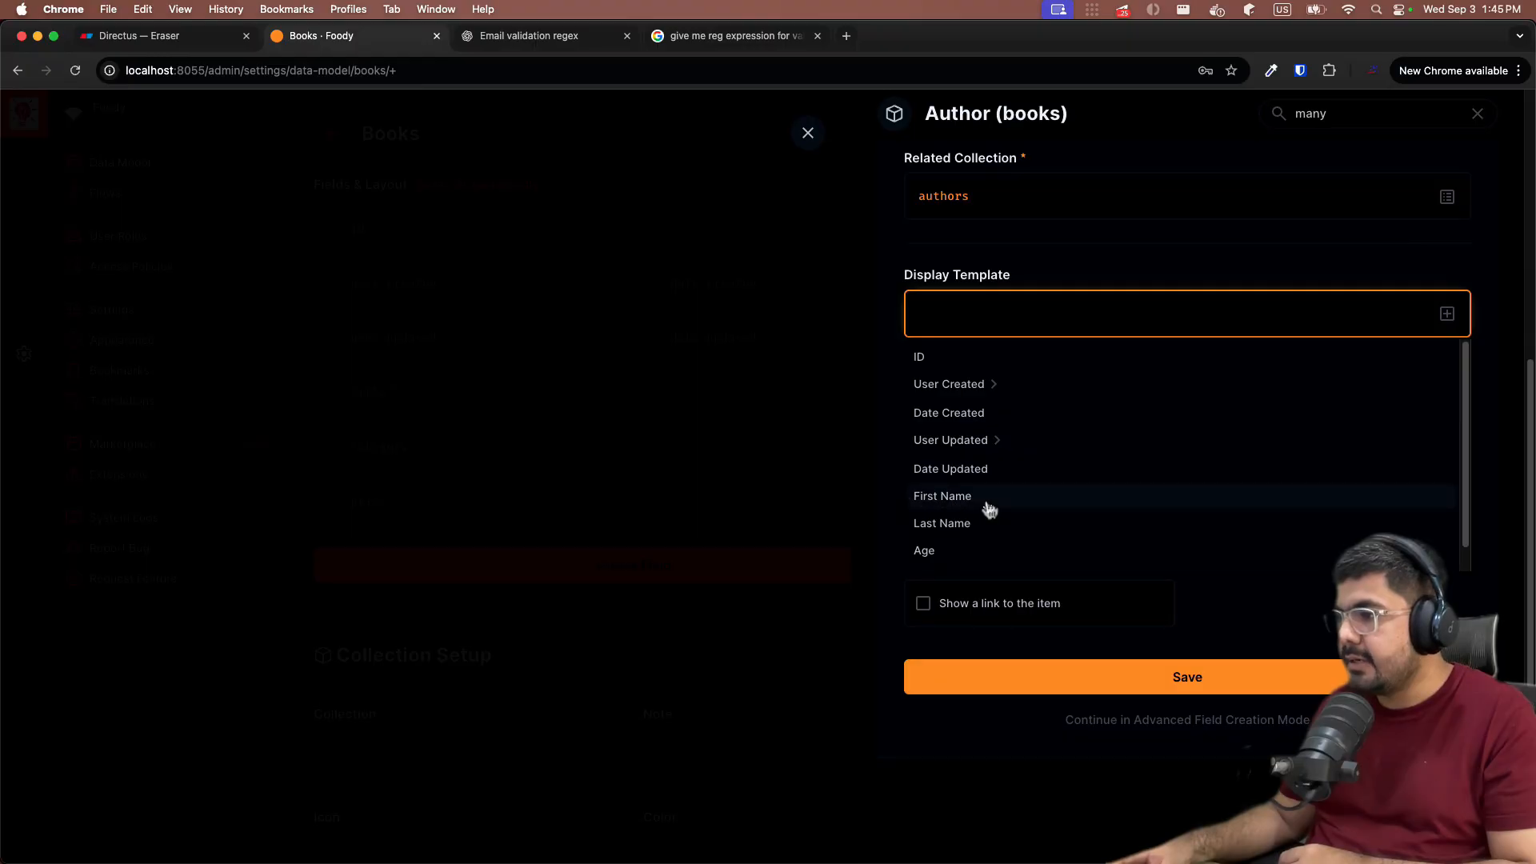
click(987, 502)
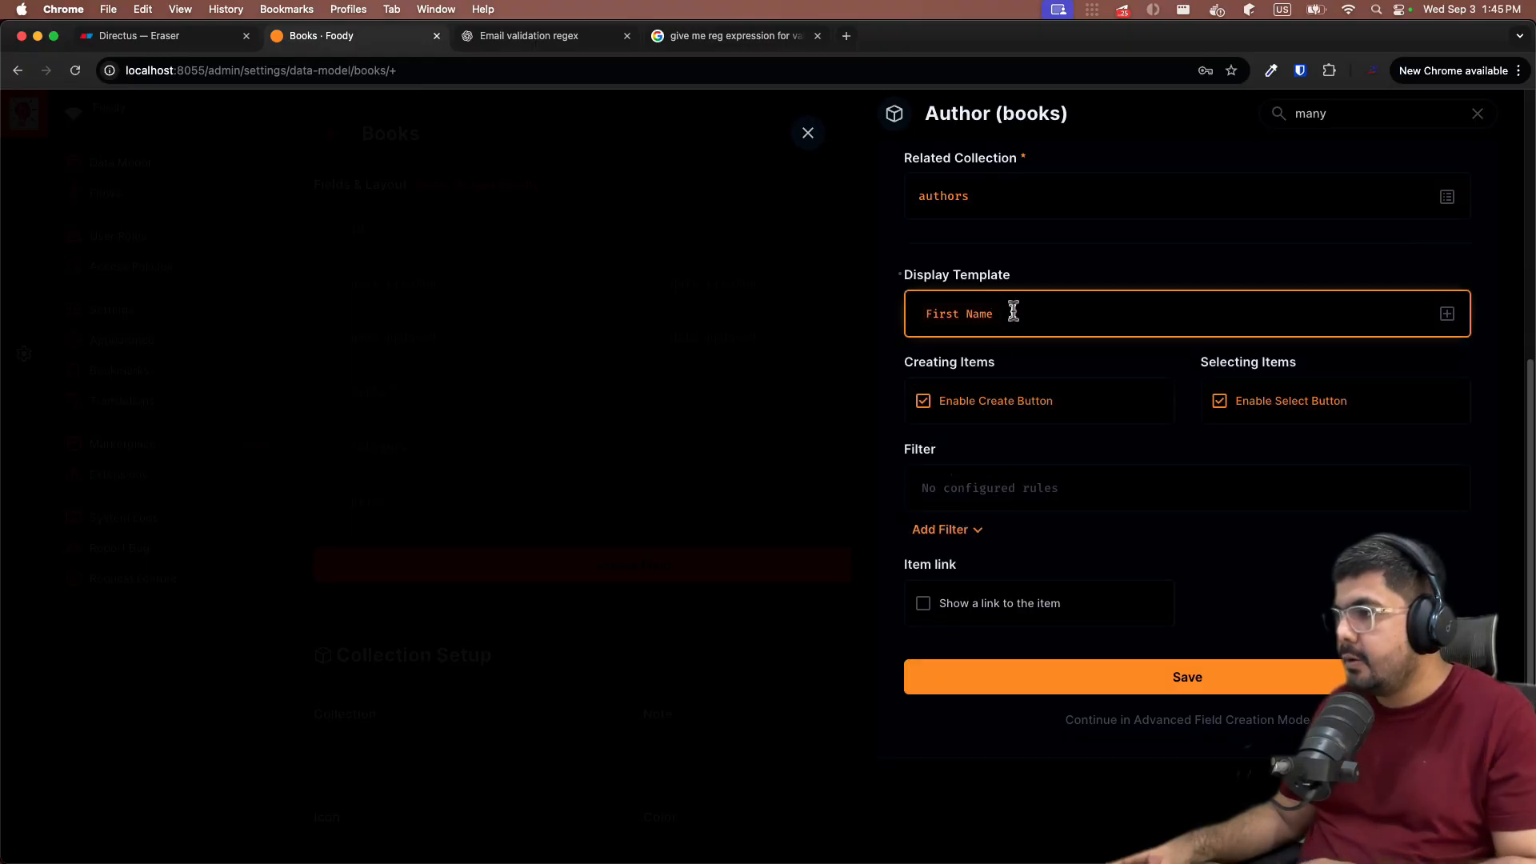
click(1447, 314)
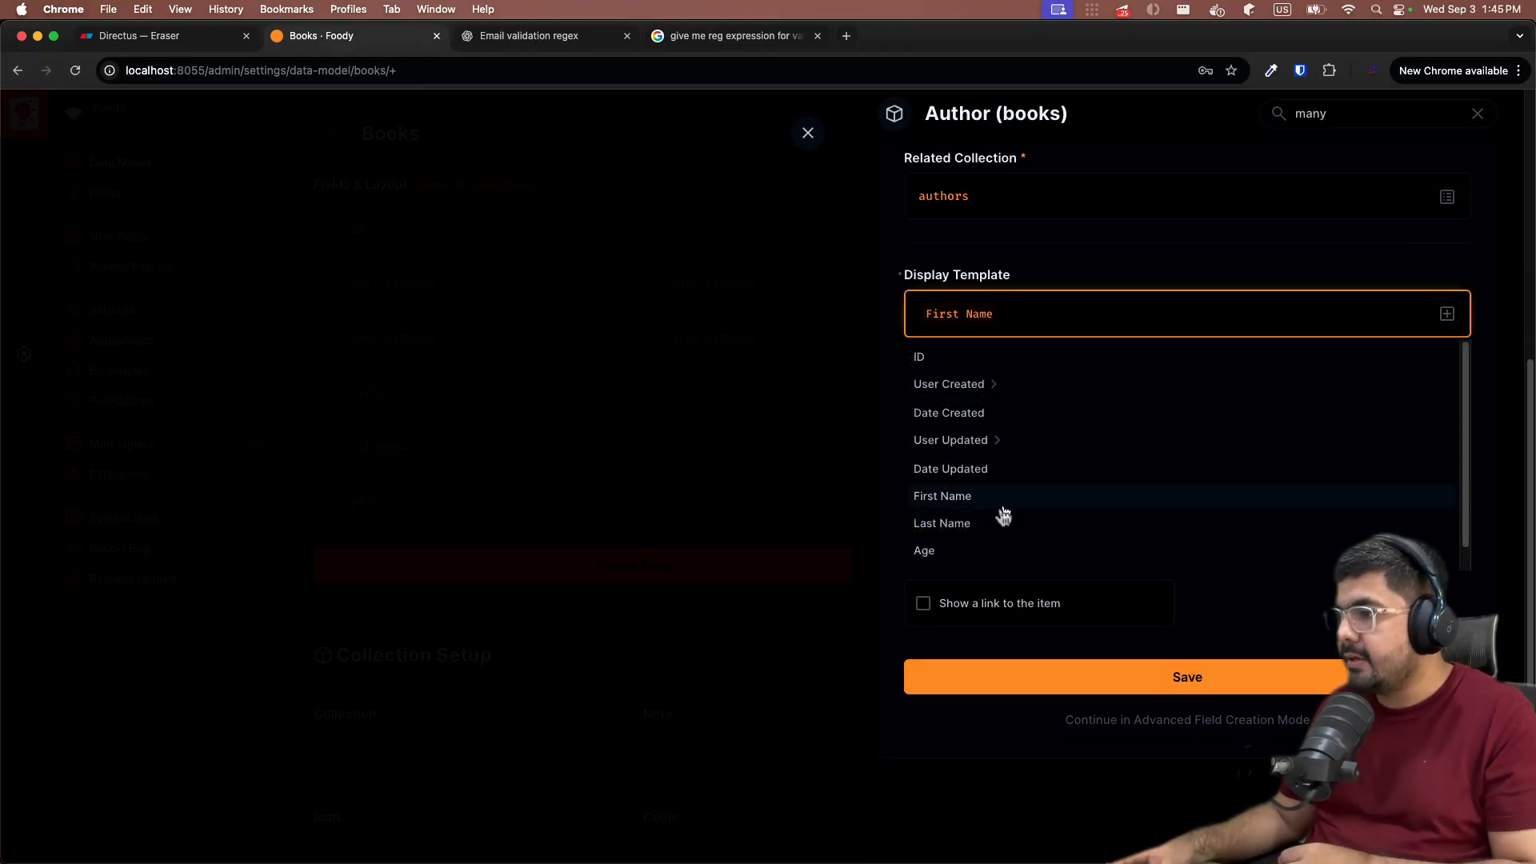
click(1005, 523)
scroll(1062, 442, up, 3)
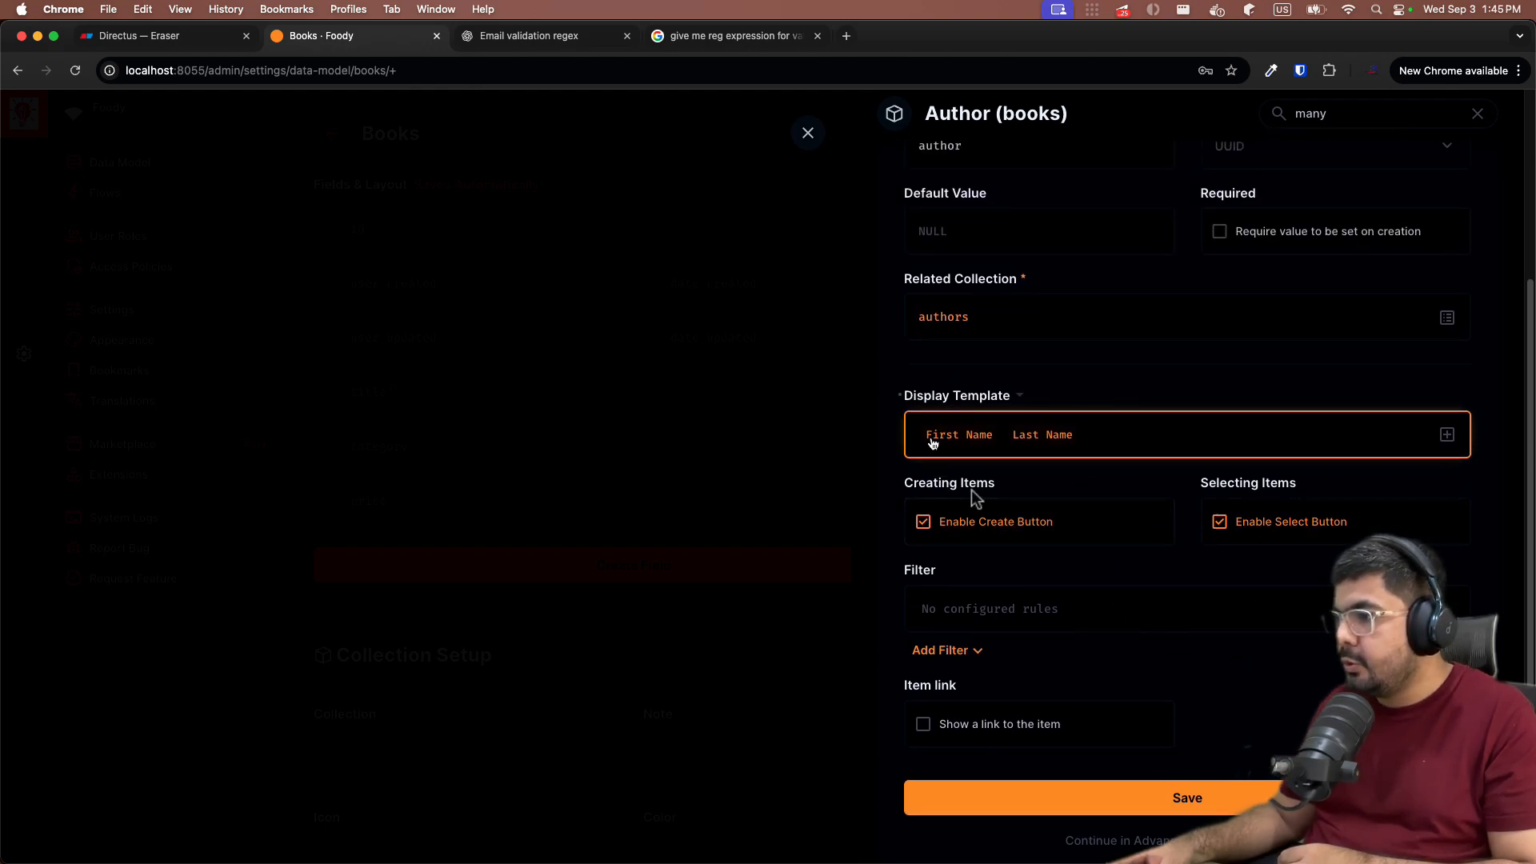
scroll(1121, 528, down, 3)
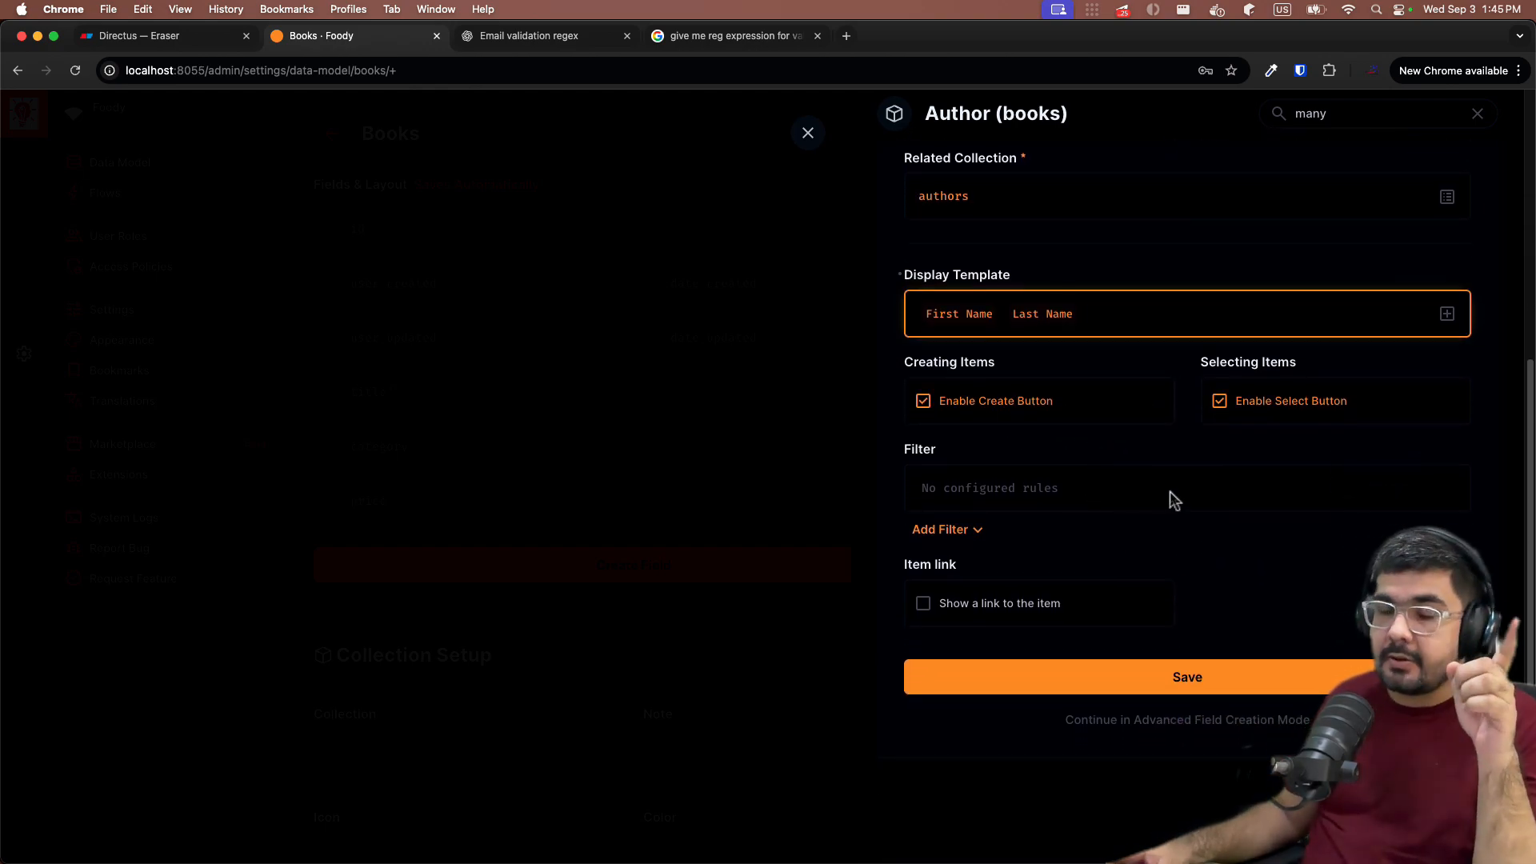
scroll(1170, 491, up, 1)
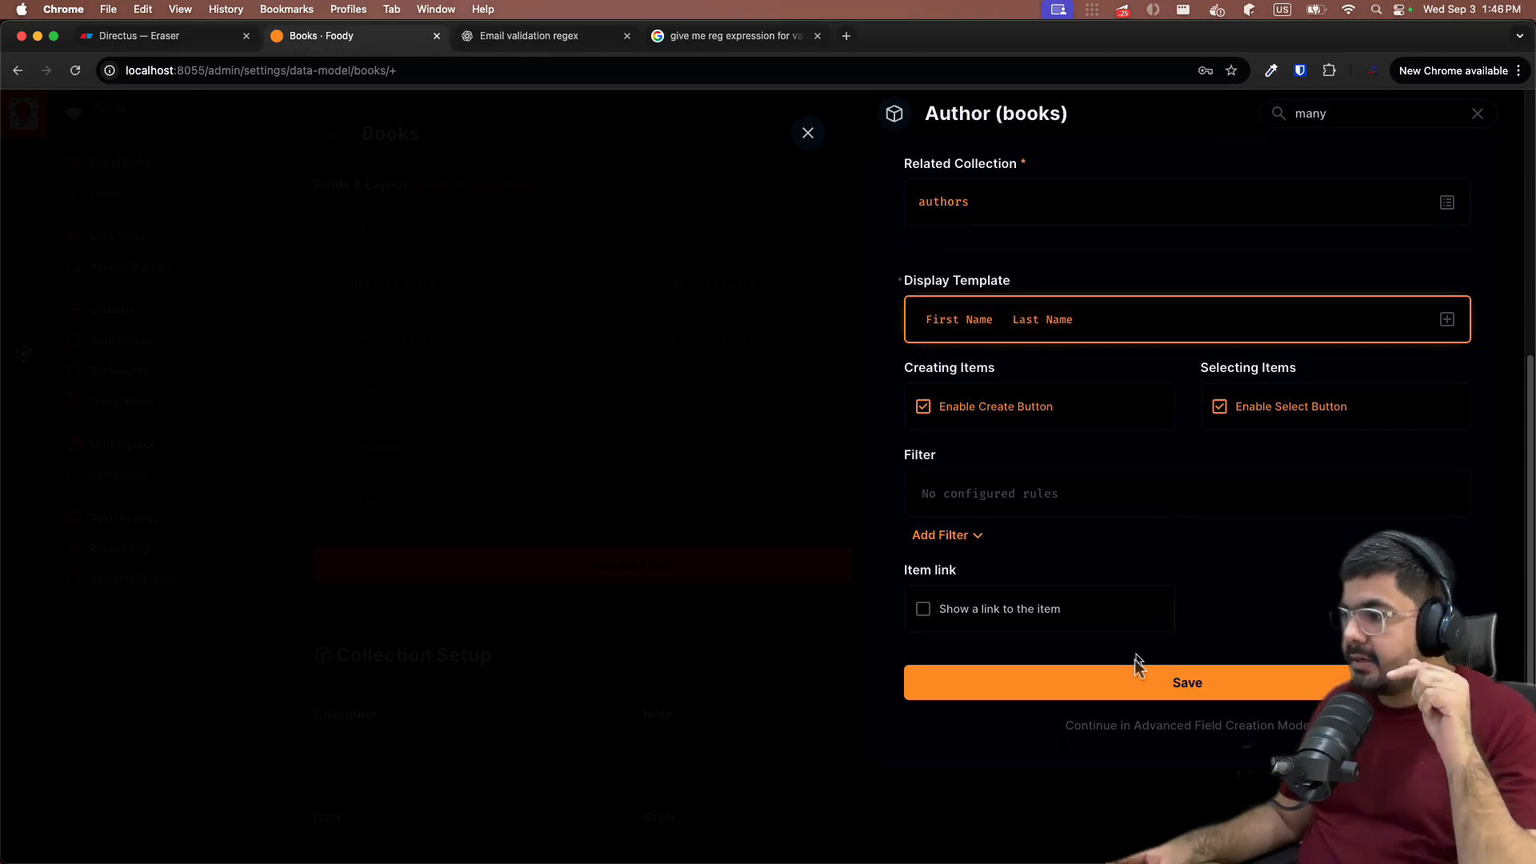
scroll(1135, 661, down, 1)
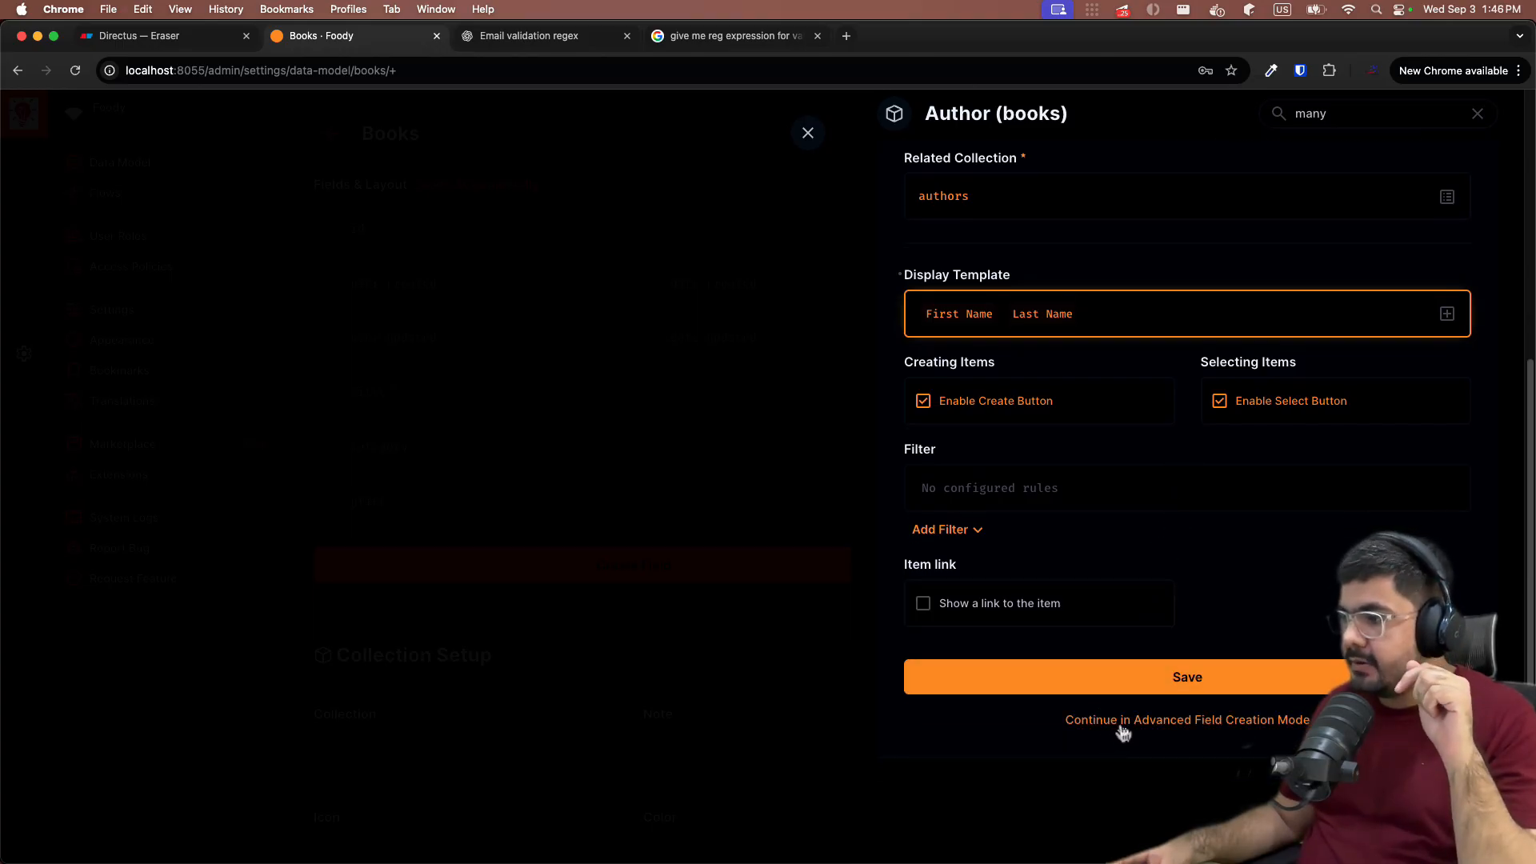
Step: In advanced field creation, add a corresponding O2M field named books to authors in the relationship settings and save the author field
click(1123, 732)
click(1195, 220)
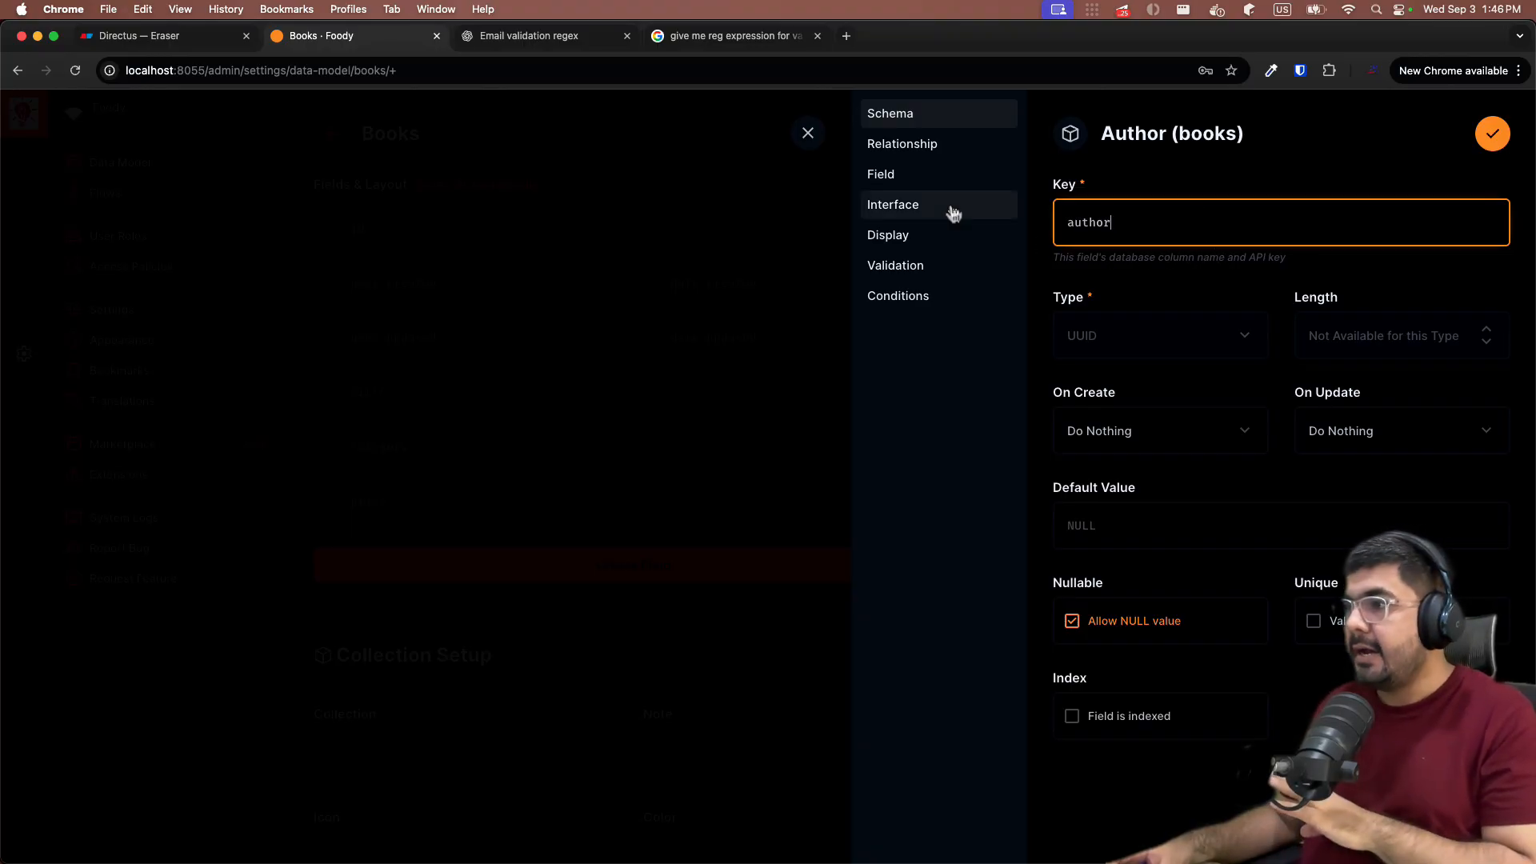
click(938, 152)
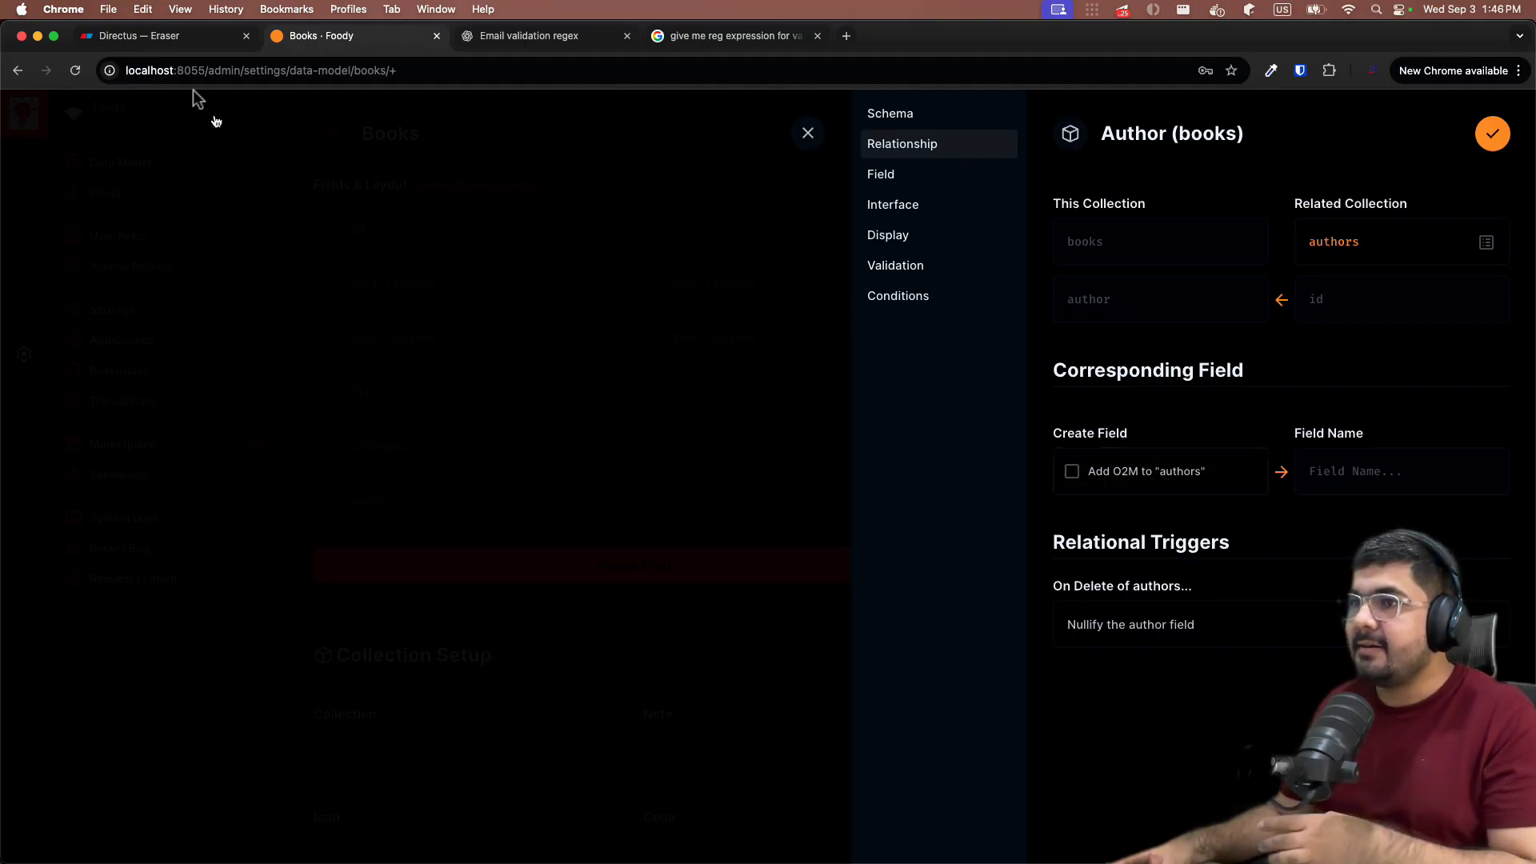
click(128, 40)
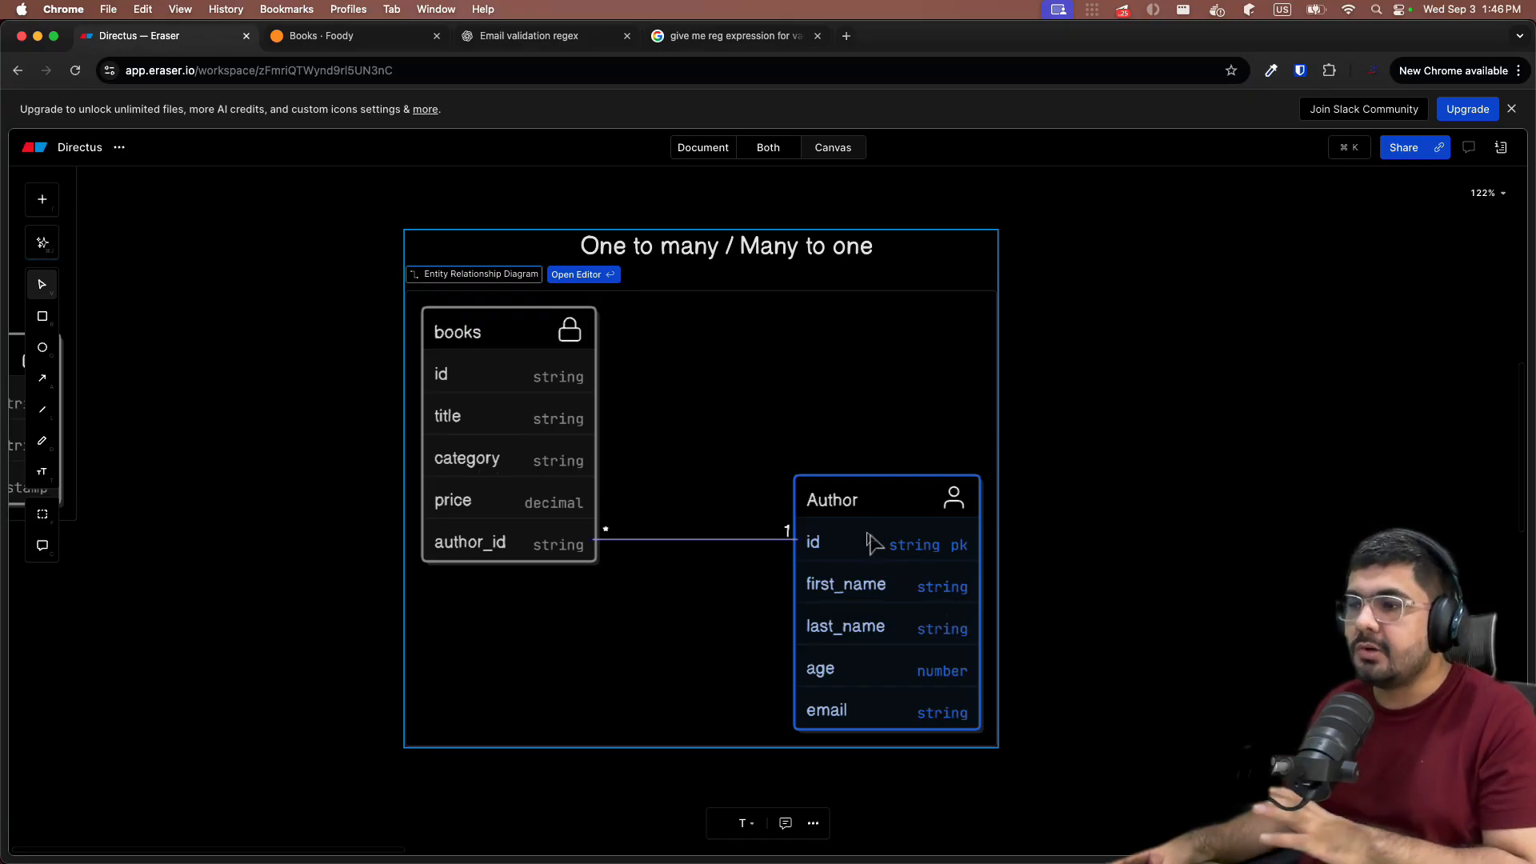
click(311, 45)
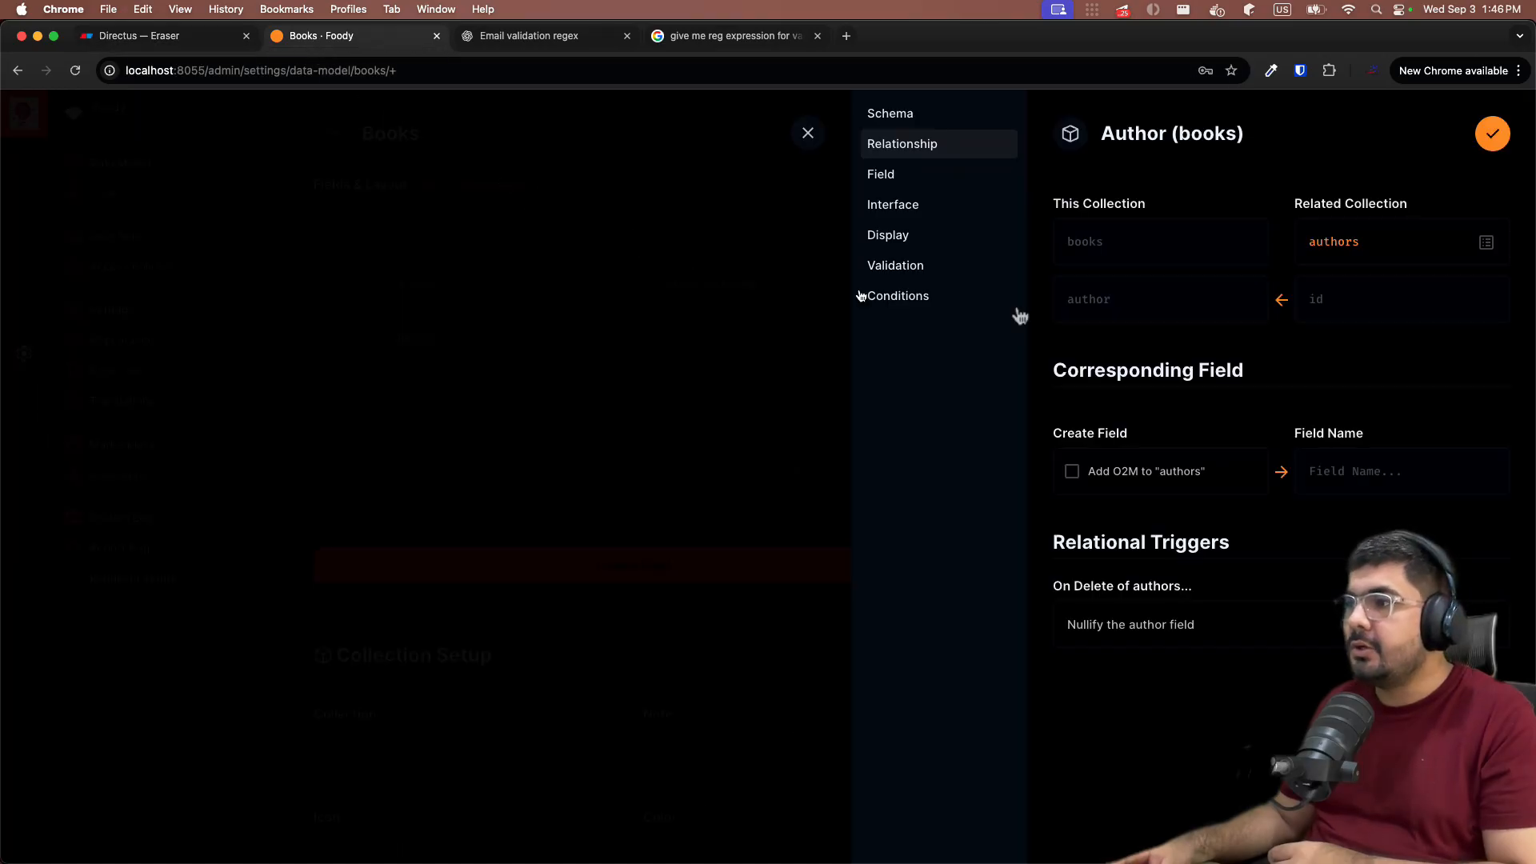
click(1071, 471)
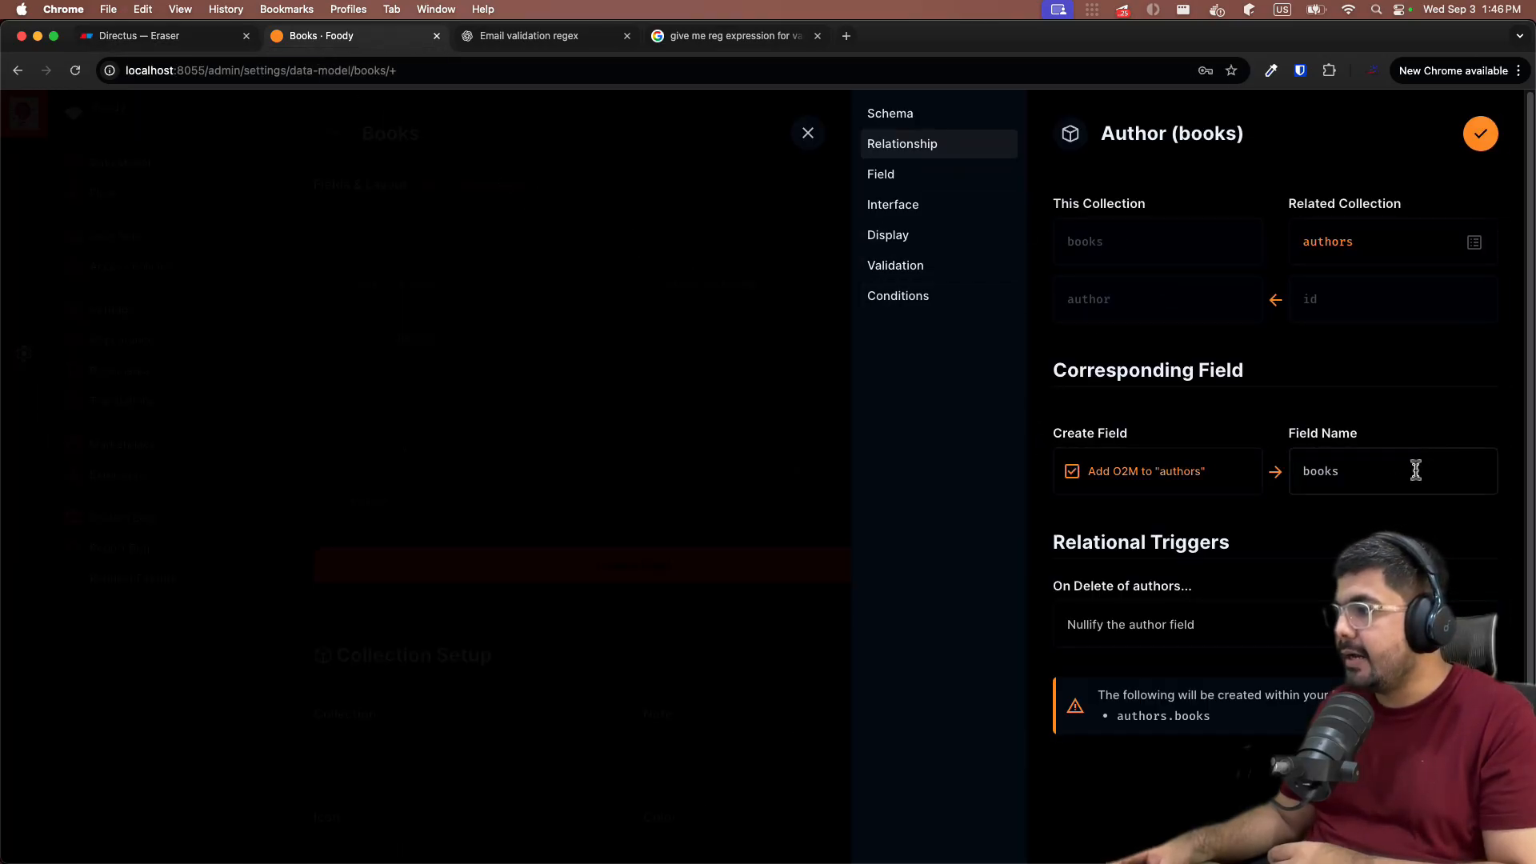
click(1414, 471)
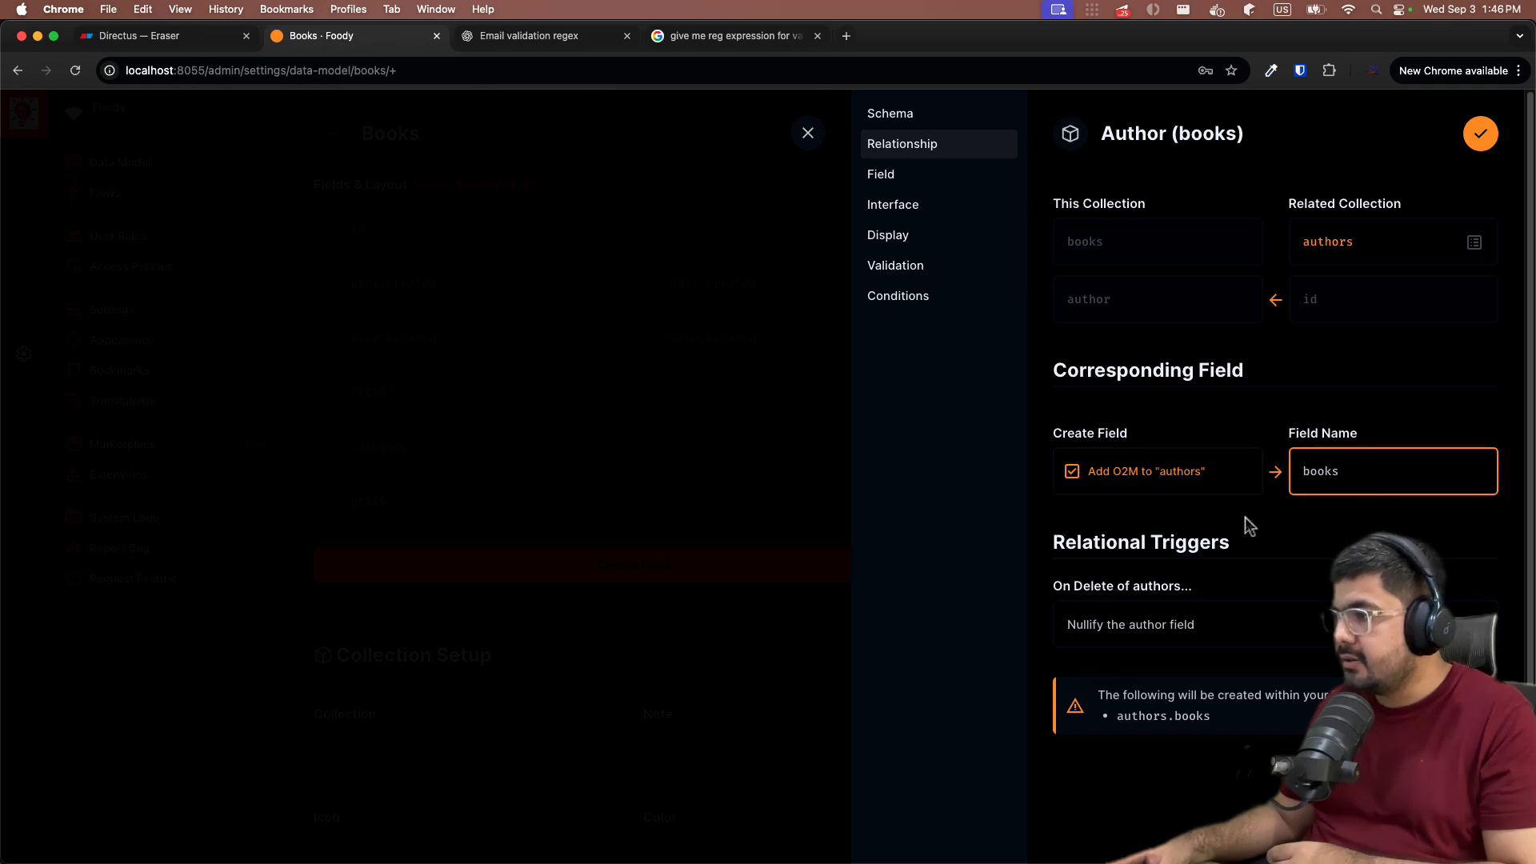
scroll(1249, 524, down, 1)
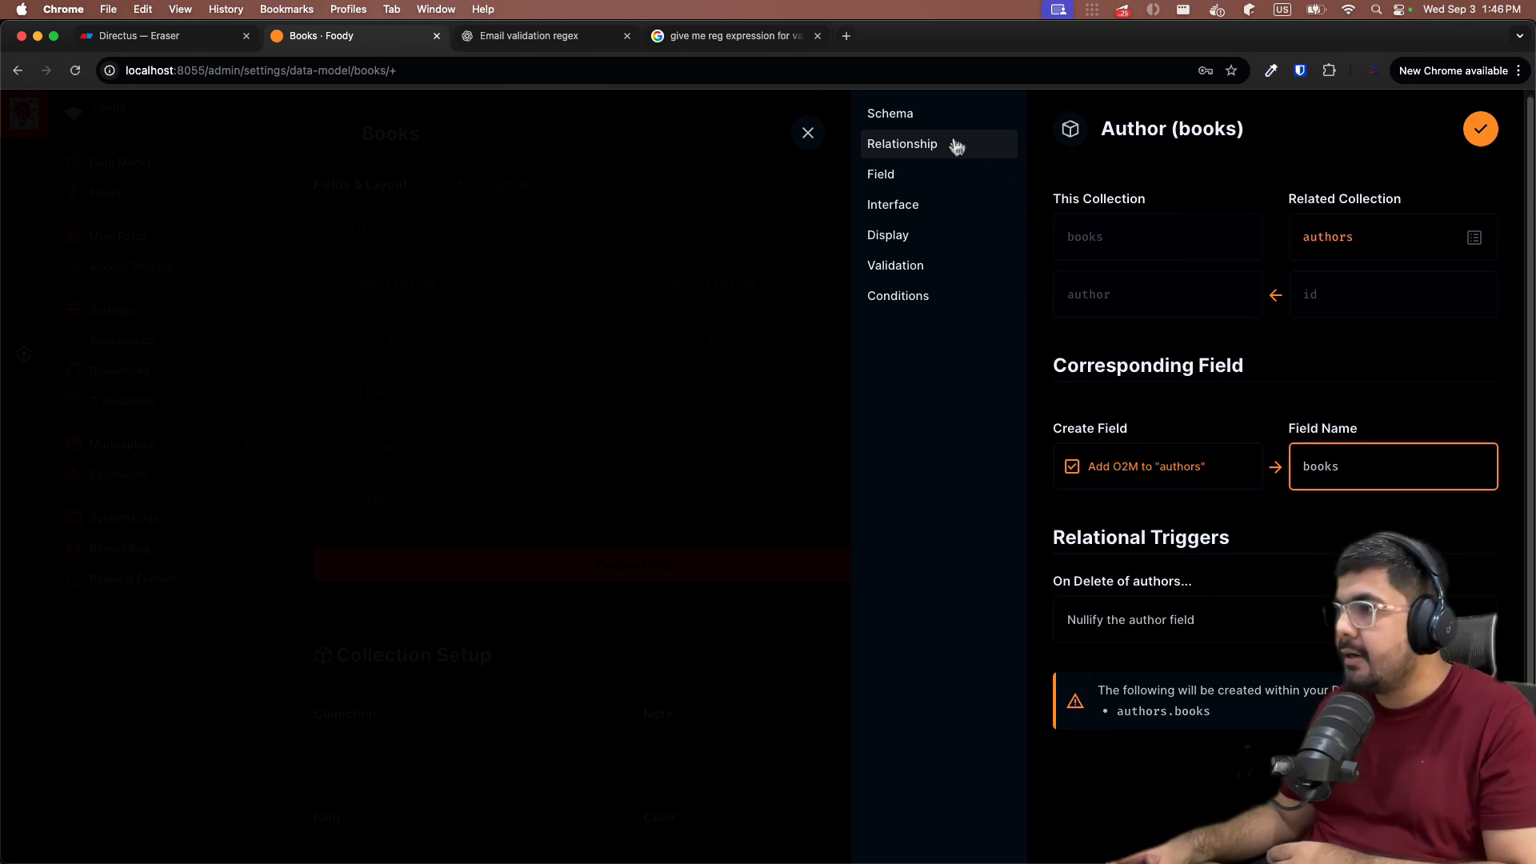
click(1482, 129)
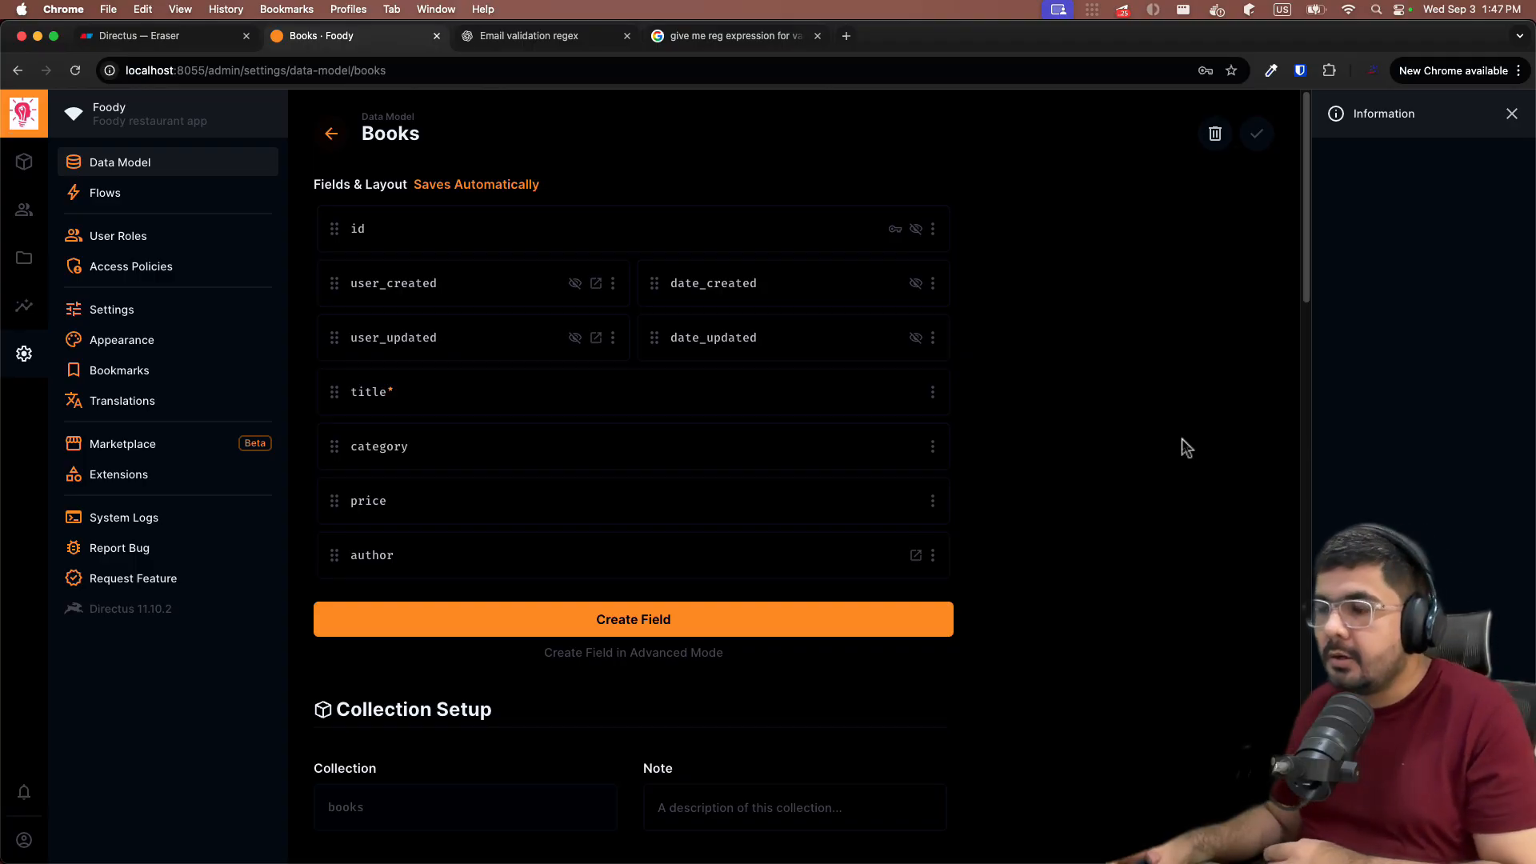
Step: Compare the Eraser diagram with the relational fields in the authors and books data models
click(160, 36)
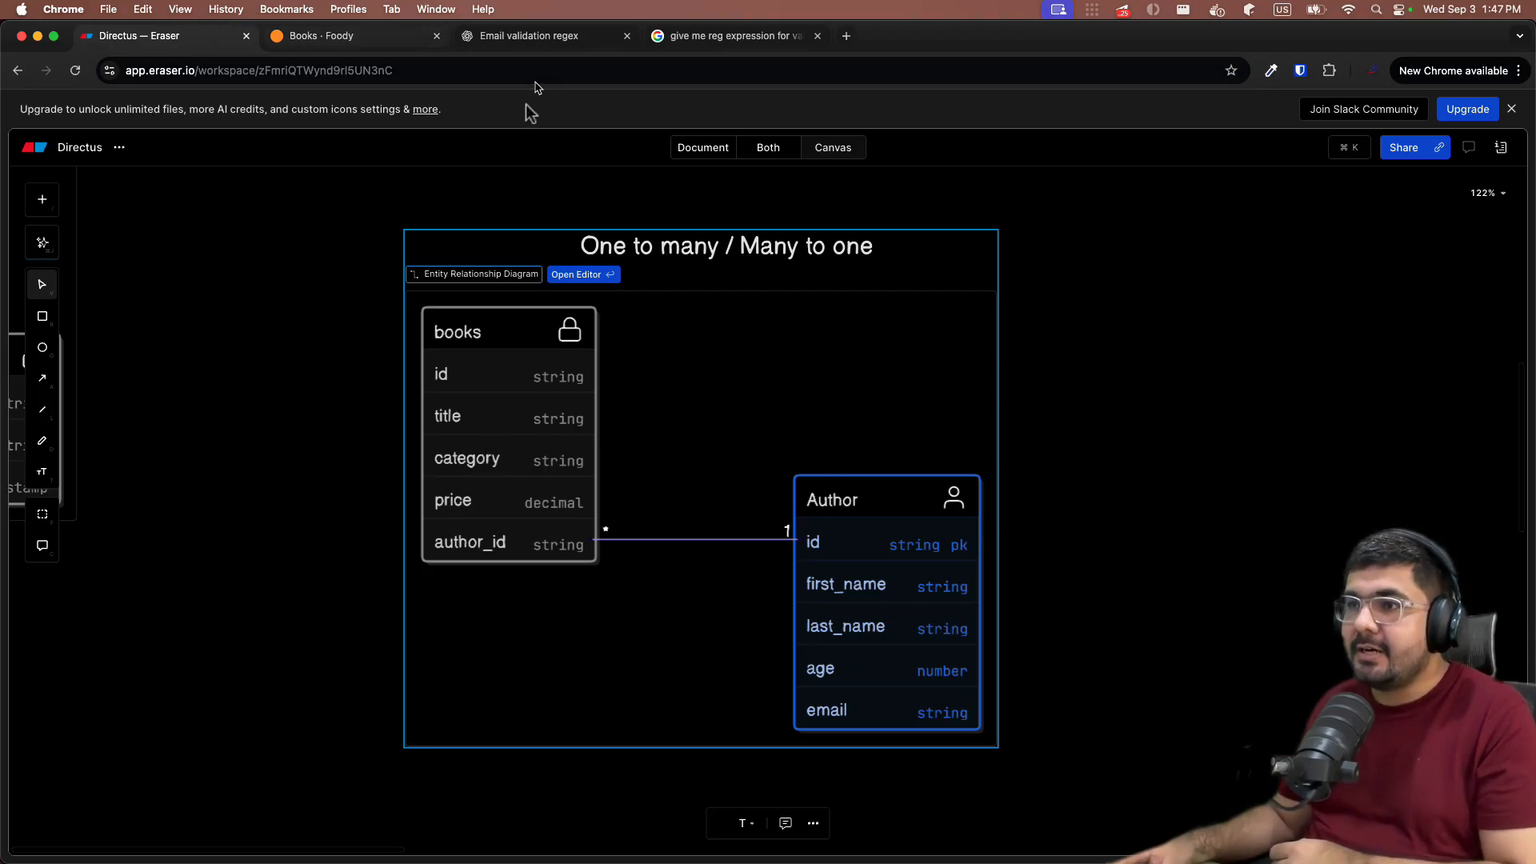
click(325, 39)
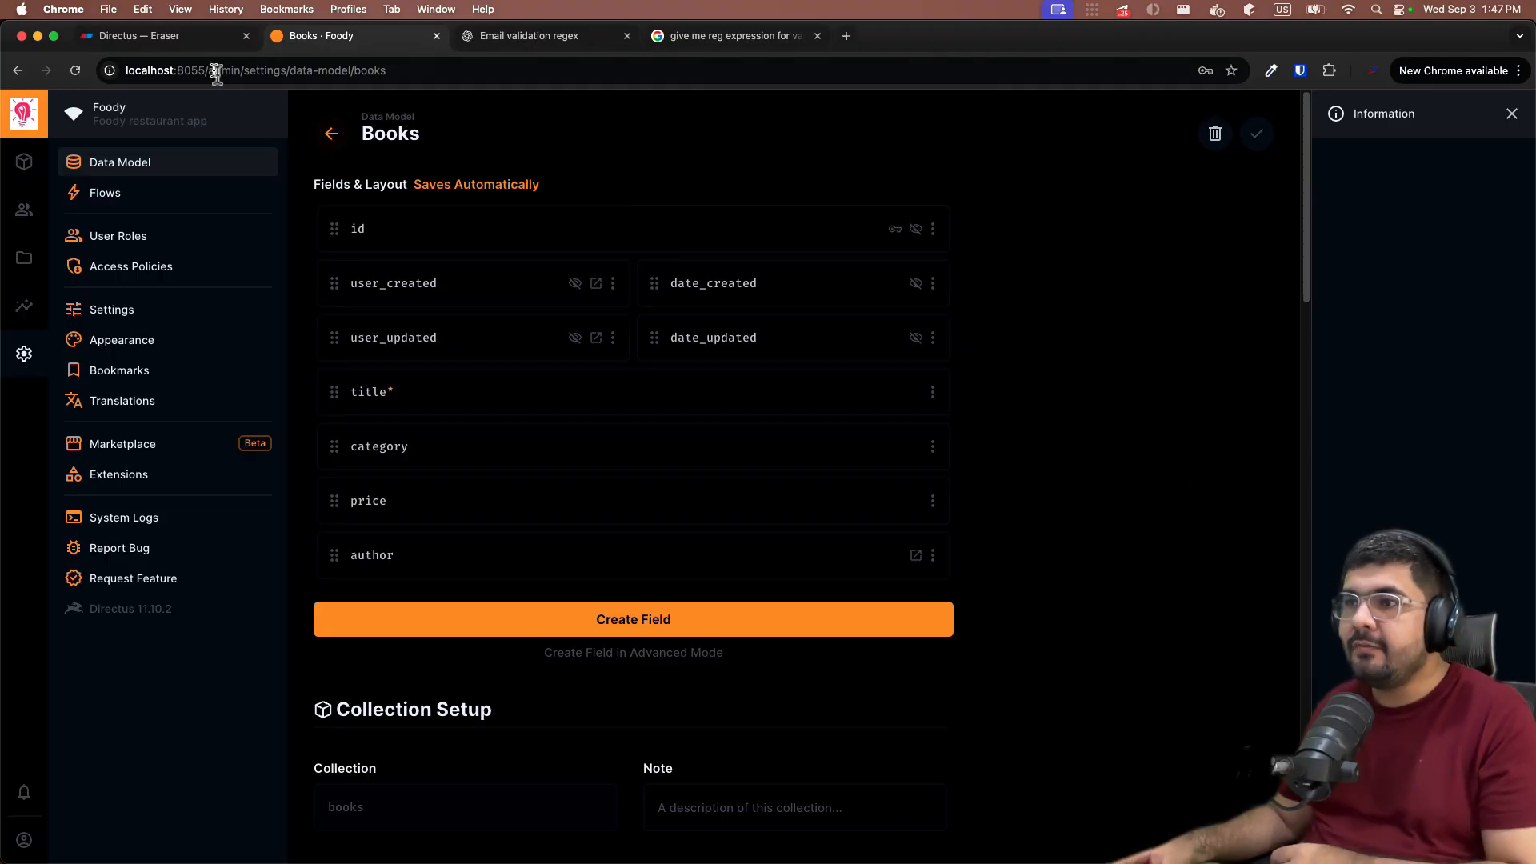
click(327, 134)
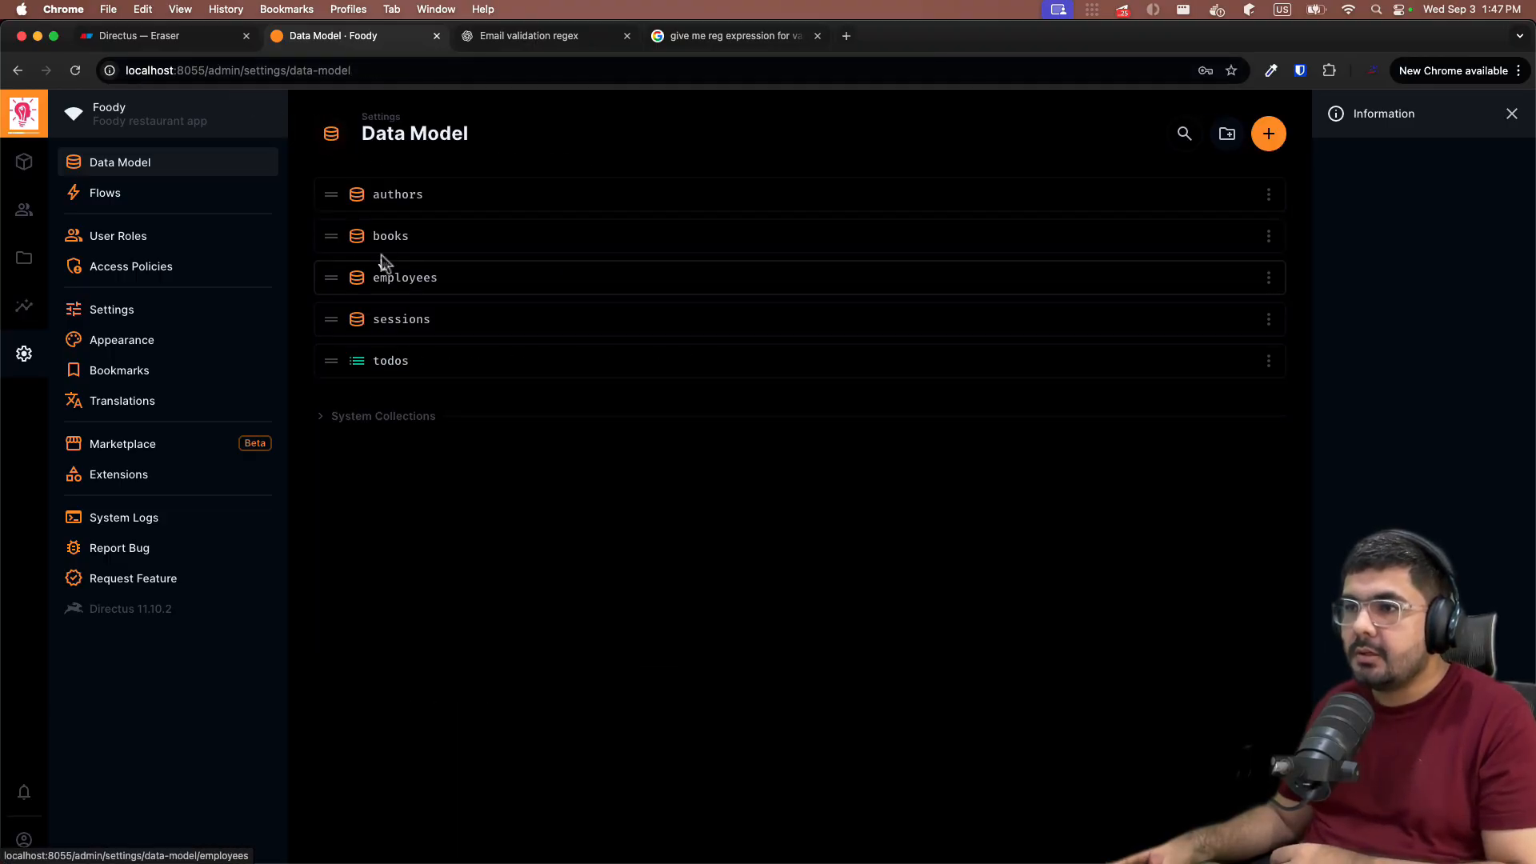
click(389, 200)
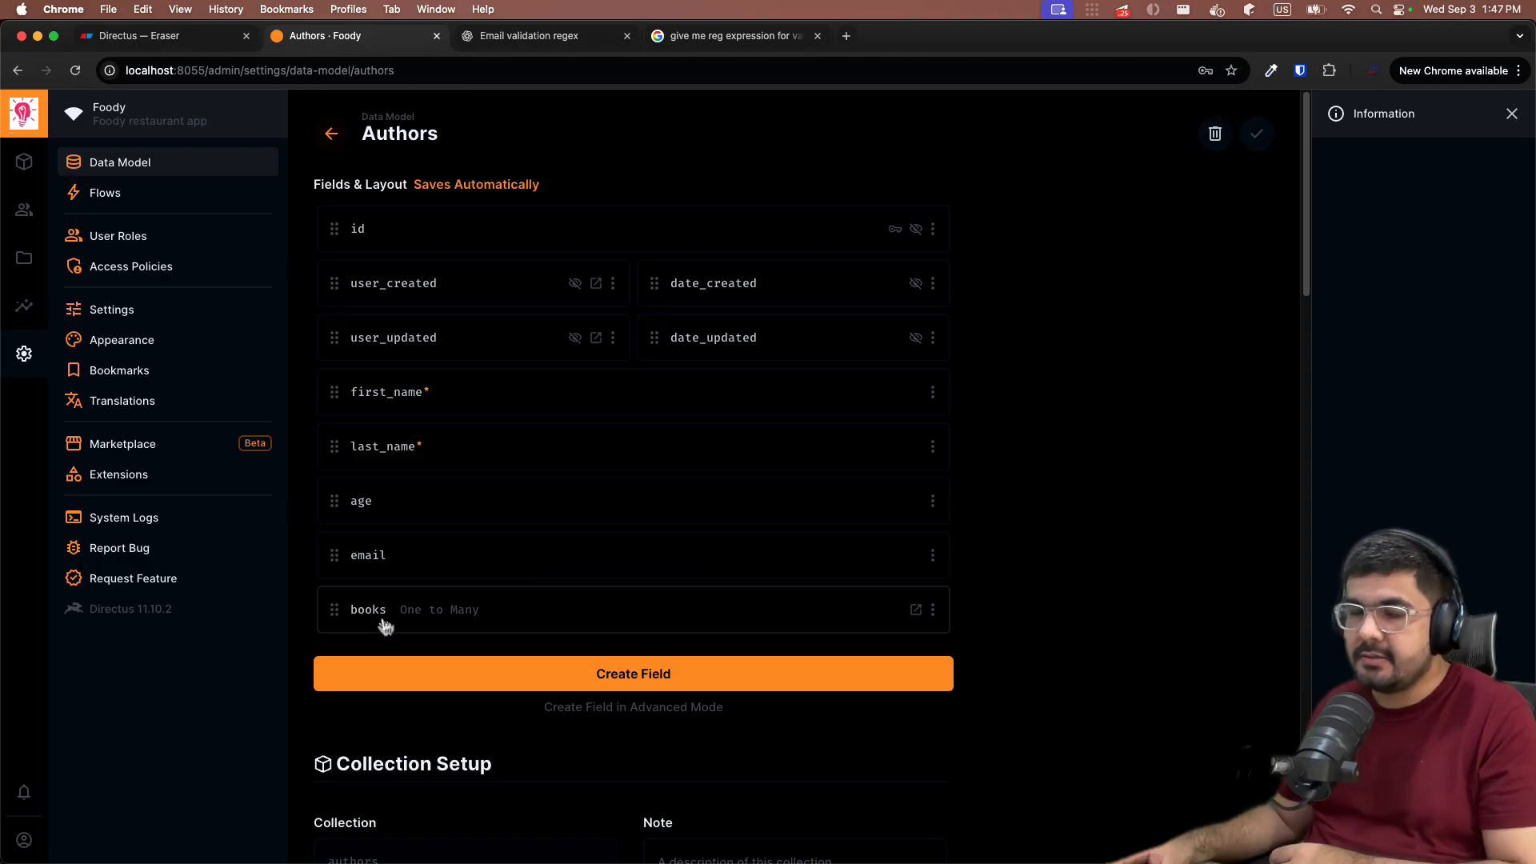
click(317, 140)
click(429, 228)
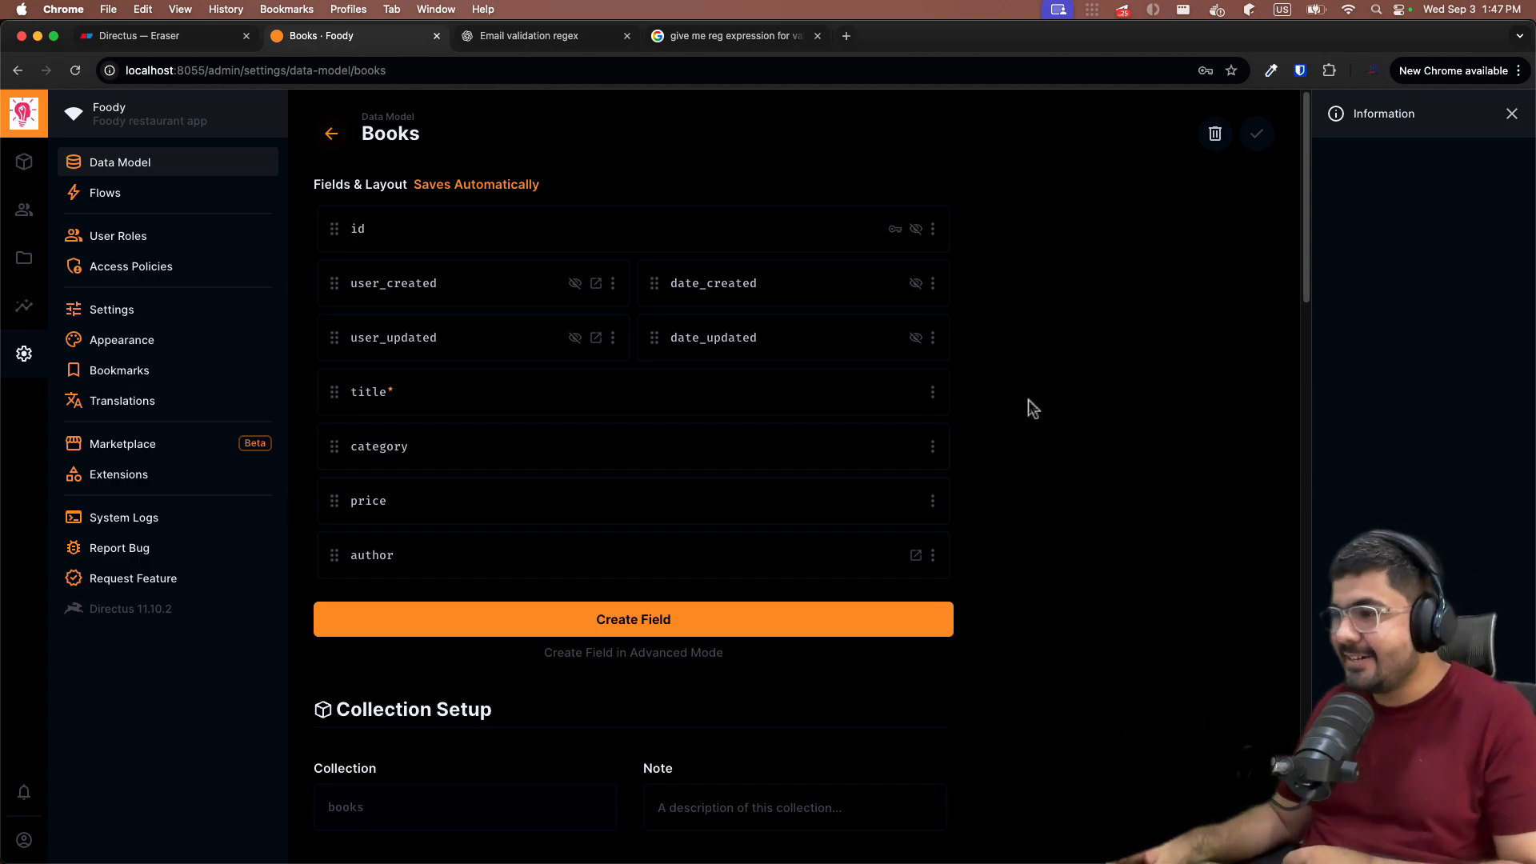
Step: Start a new item in the Authors content collection with first name JK and last name Rowling
click(28, 167)
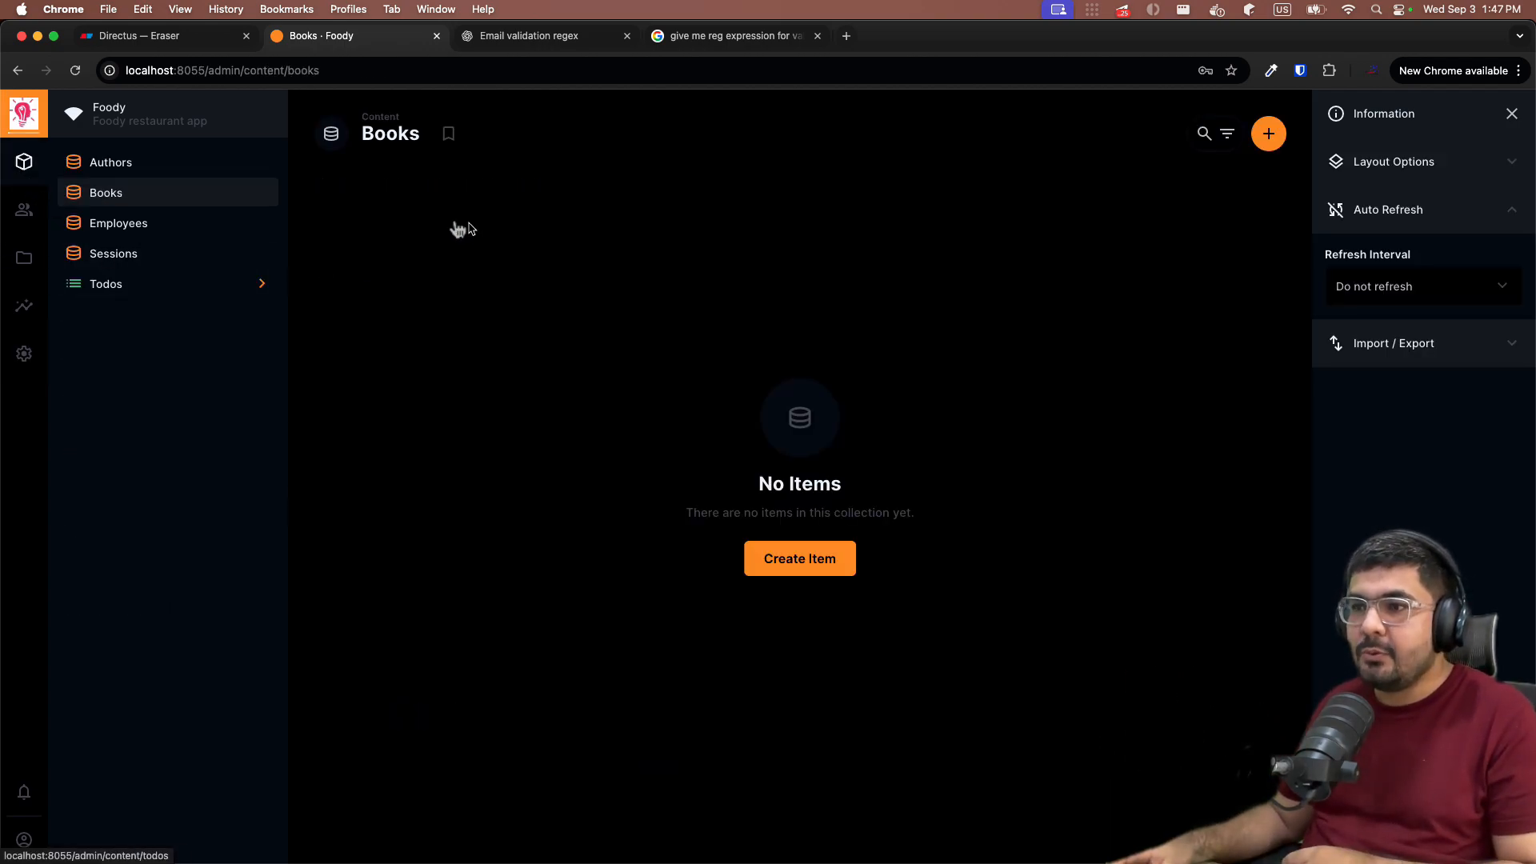
click(196, 162)
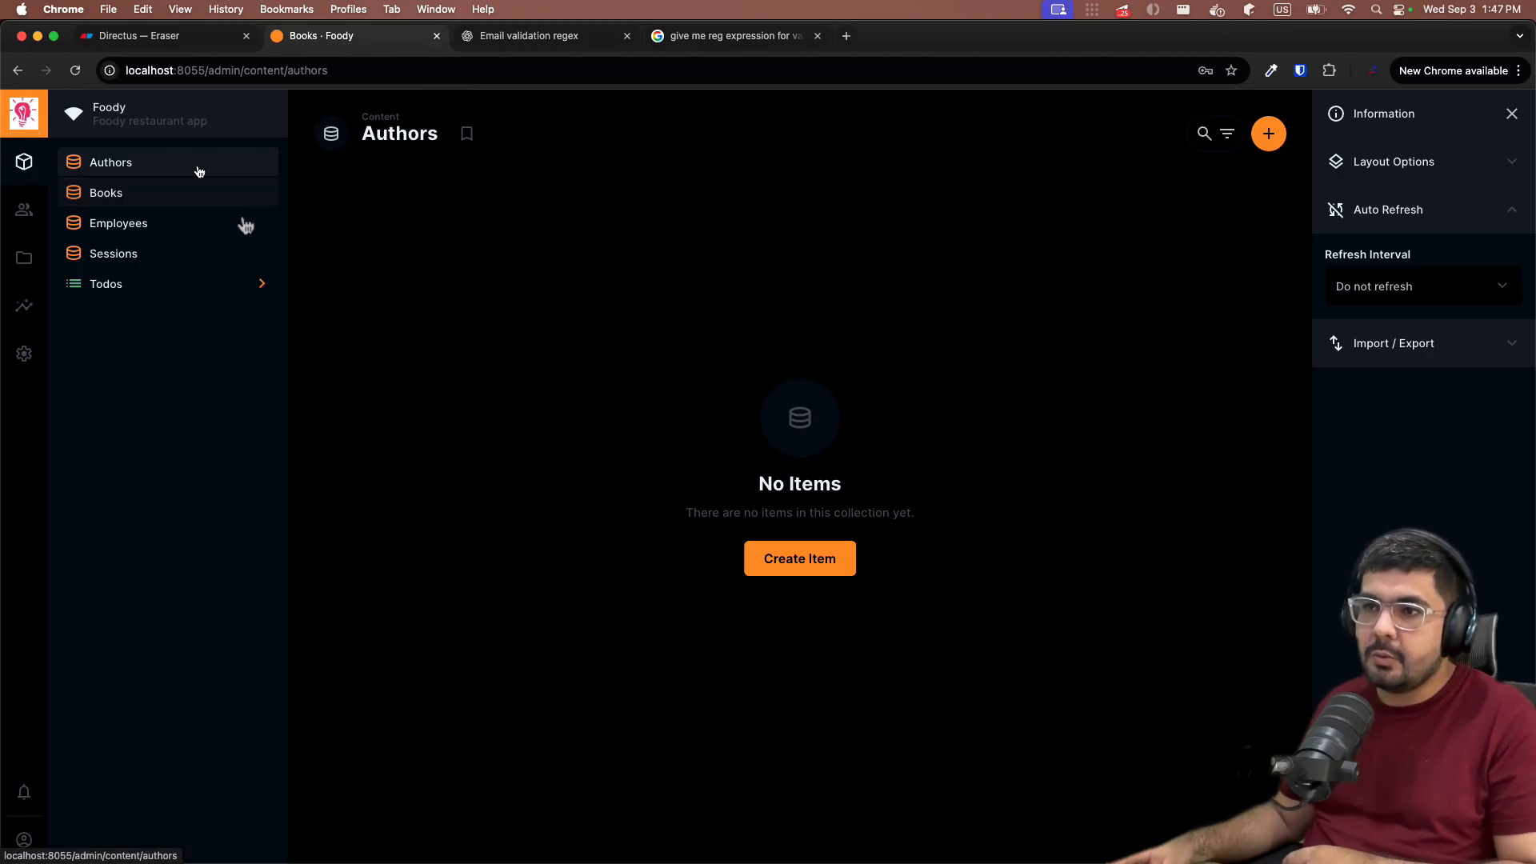
click(800, 560)
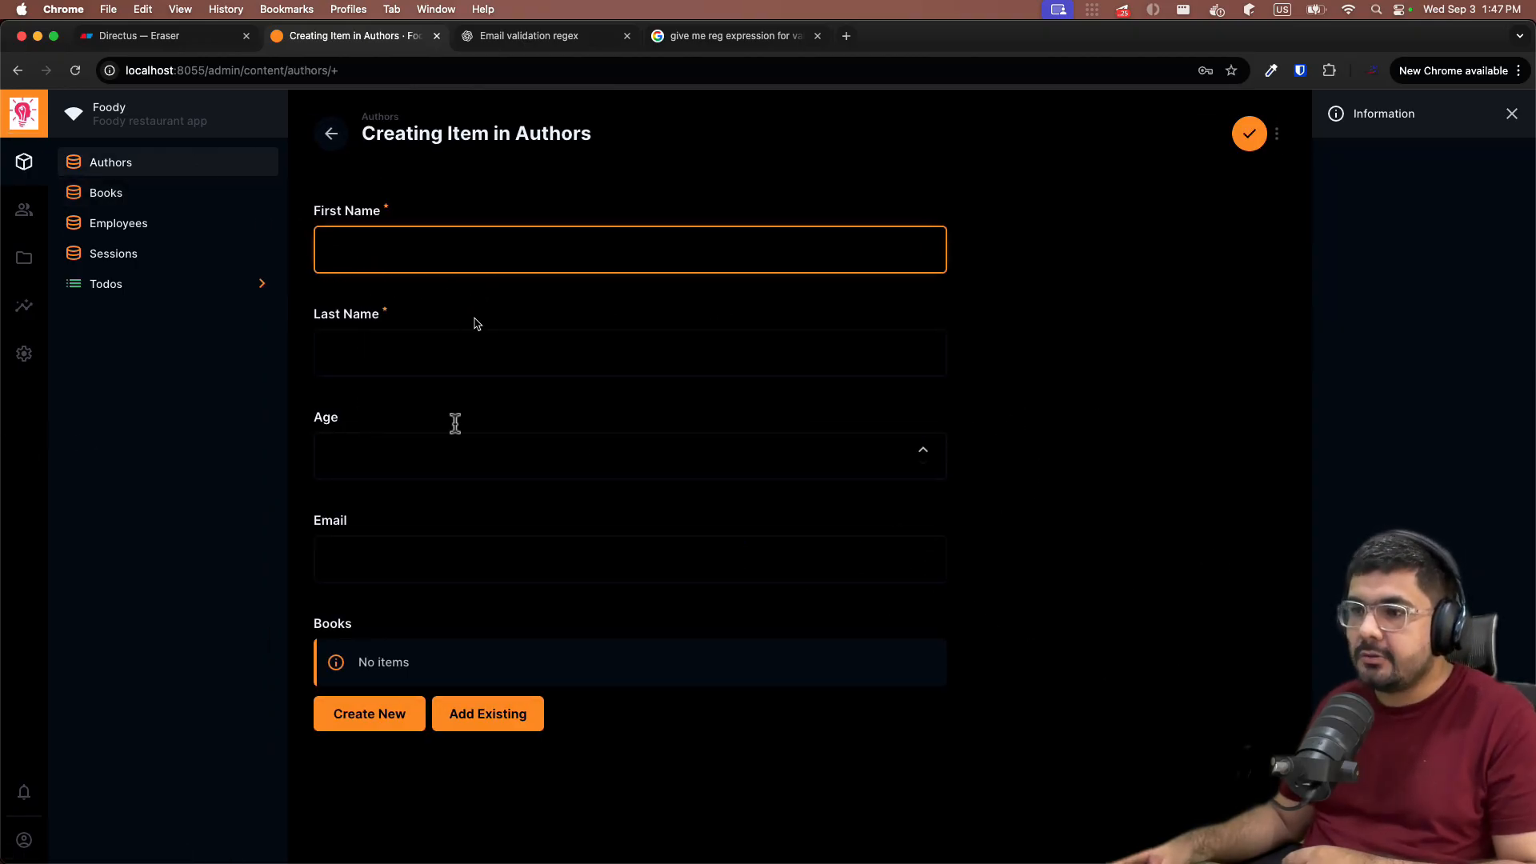
click(592, 727)
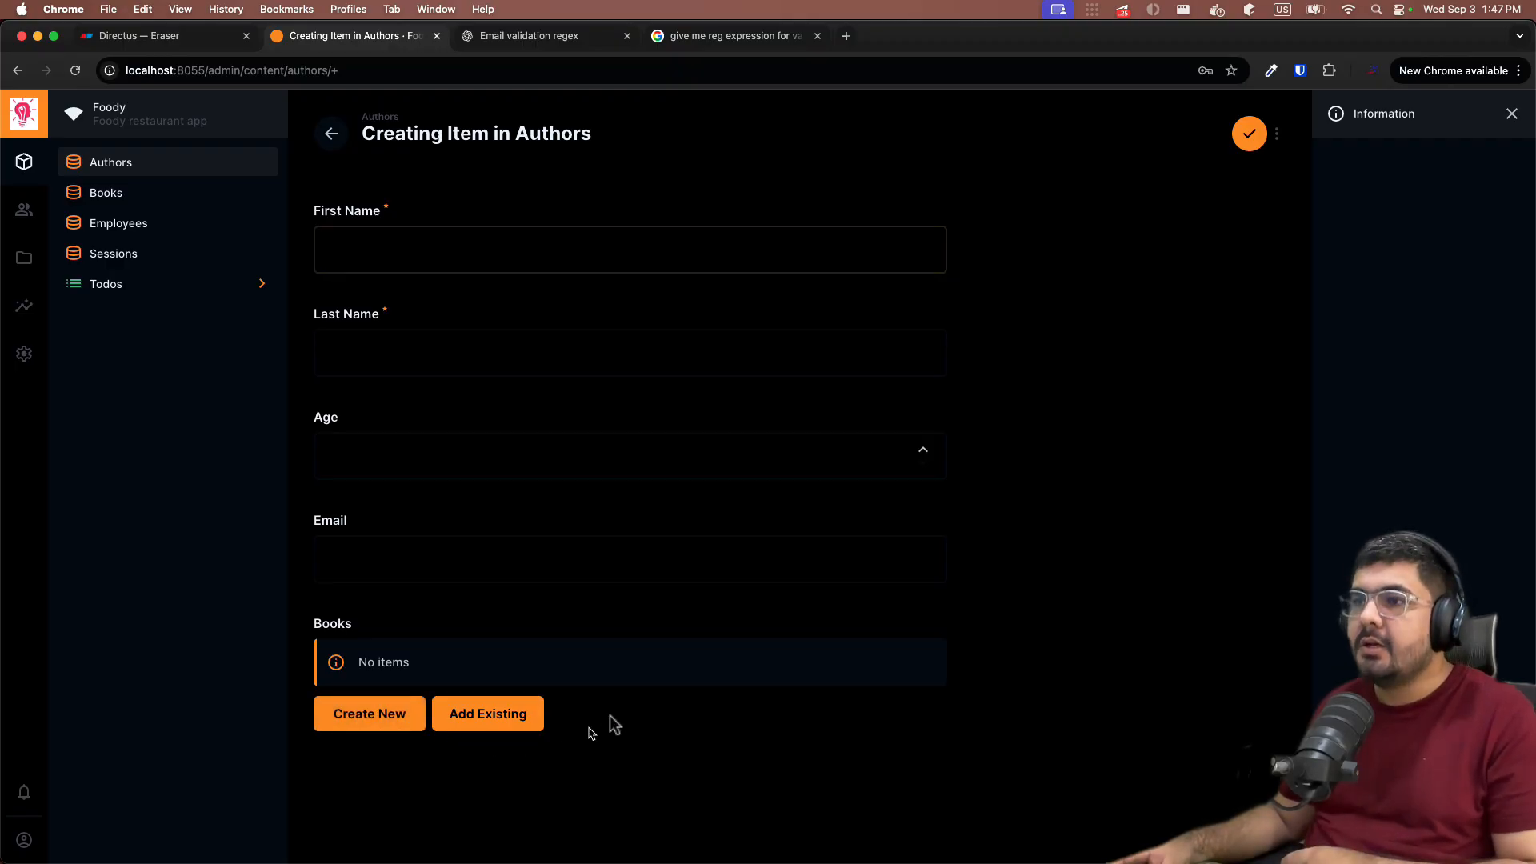
click(403, 269)
text(J)
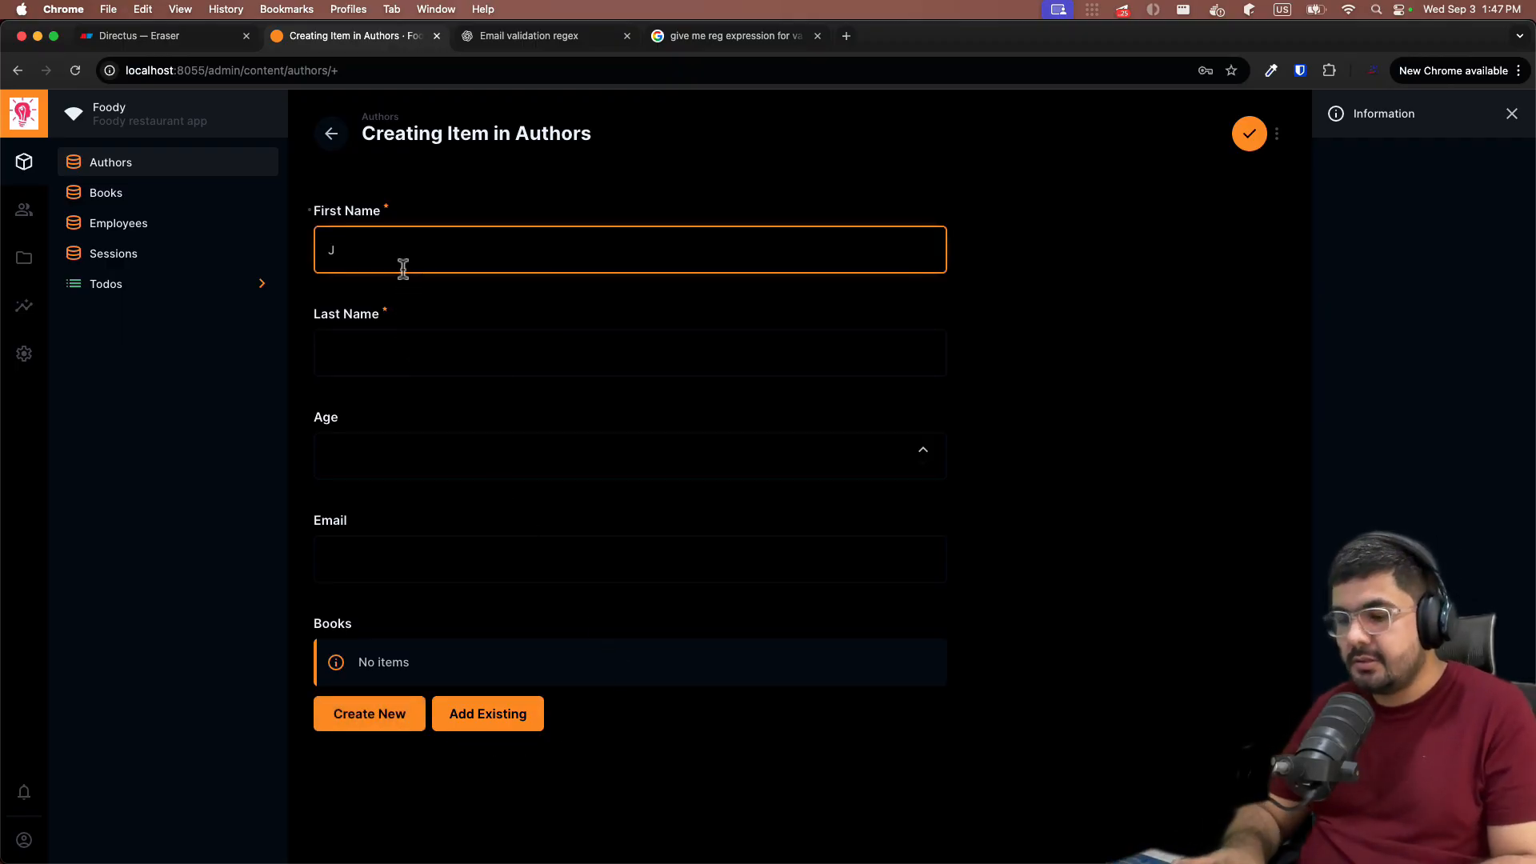
text(K)
key(Tab)
key(Tab)
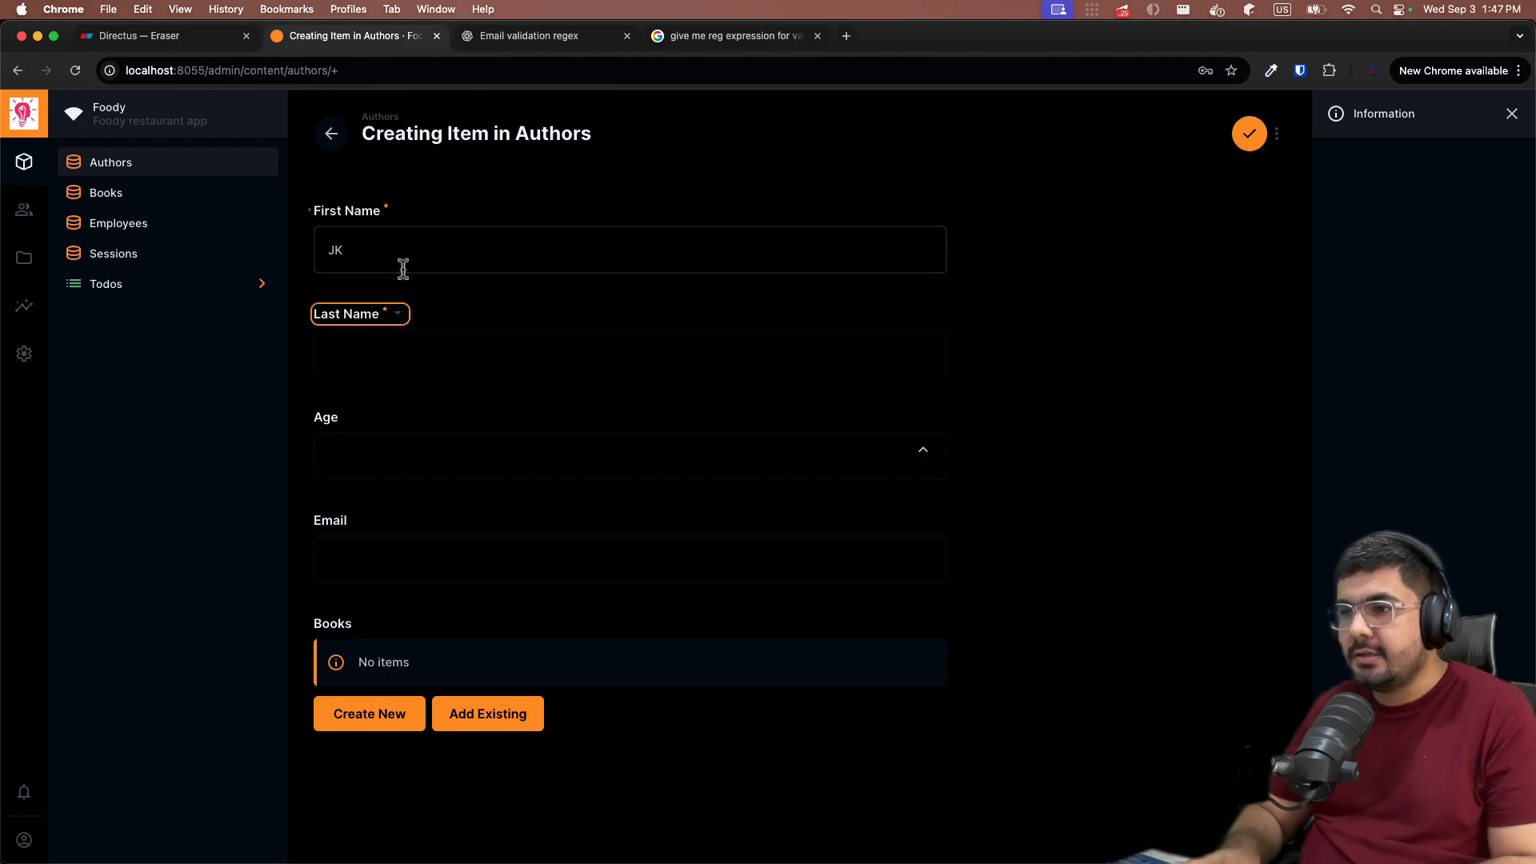
text(Rowling)
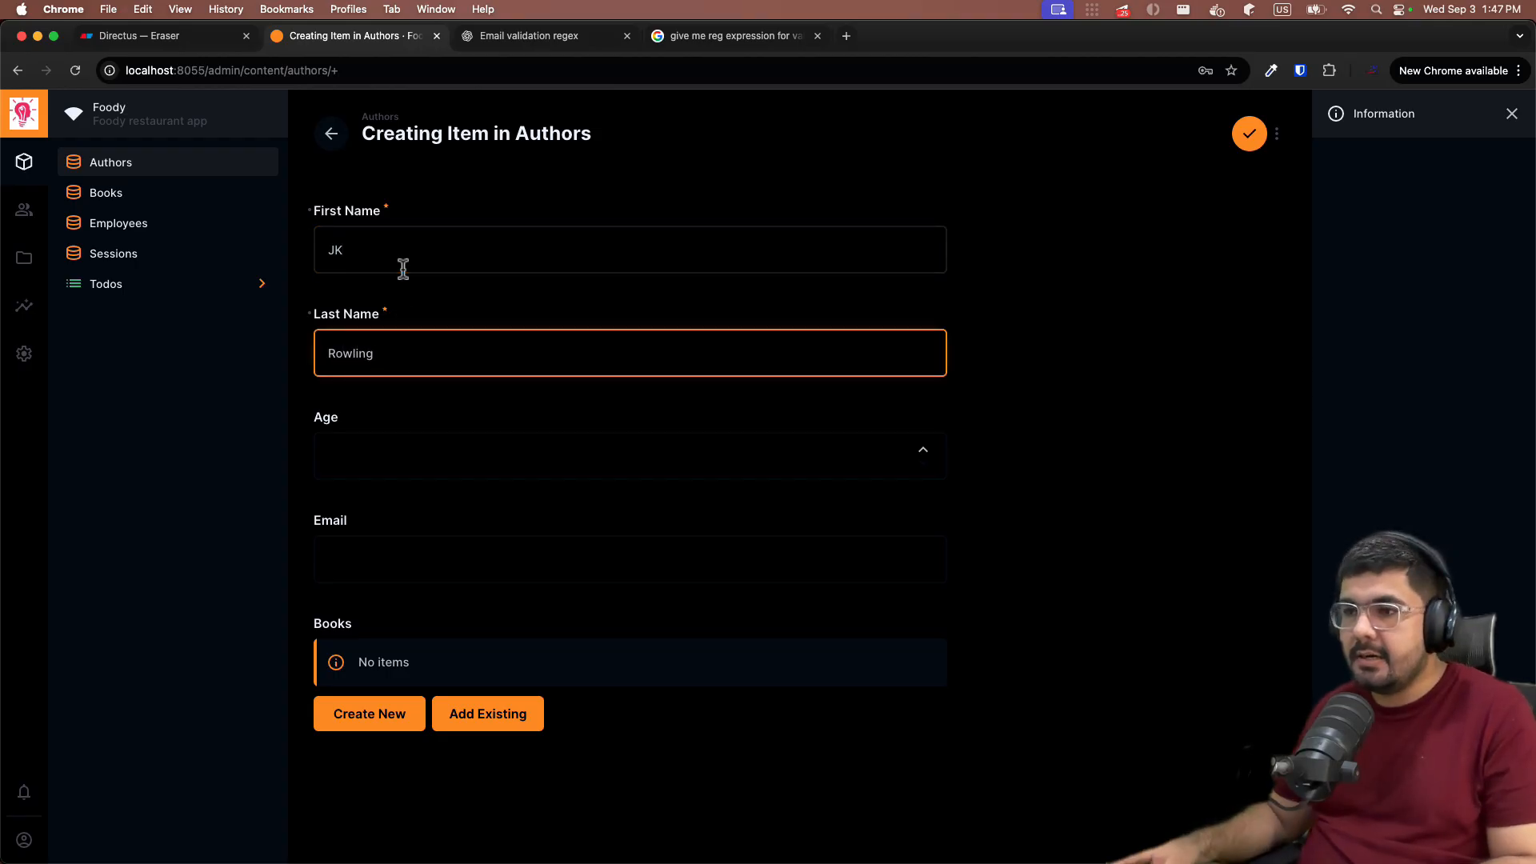
Step: Set the author's age to 45, fill in the author's email address and save the new author
click(547, 460)
text(45)
click(478, 559)
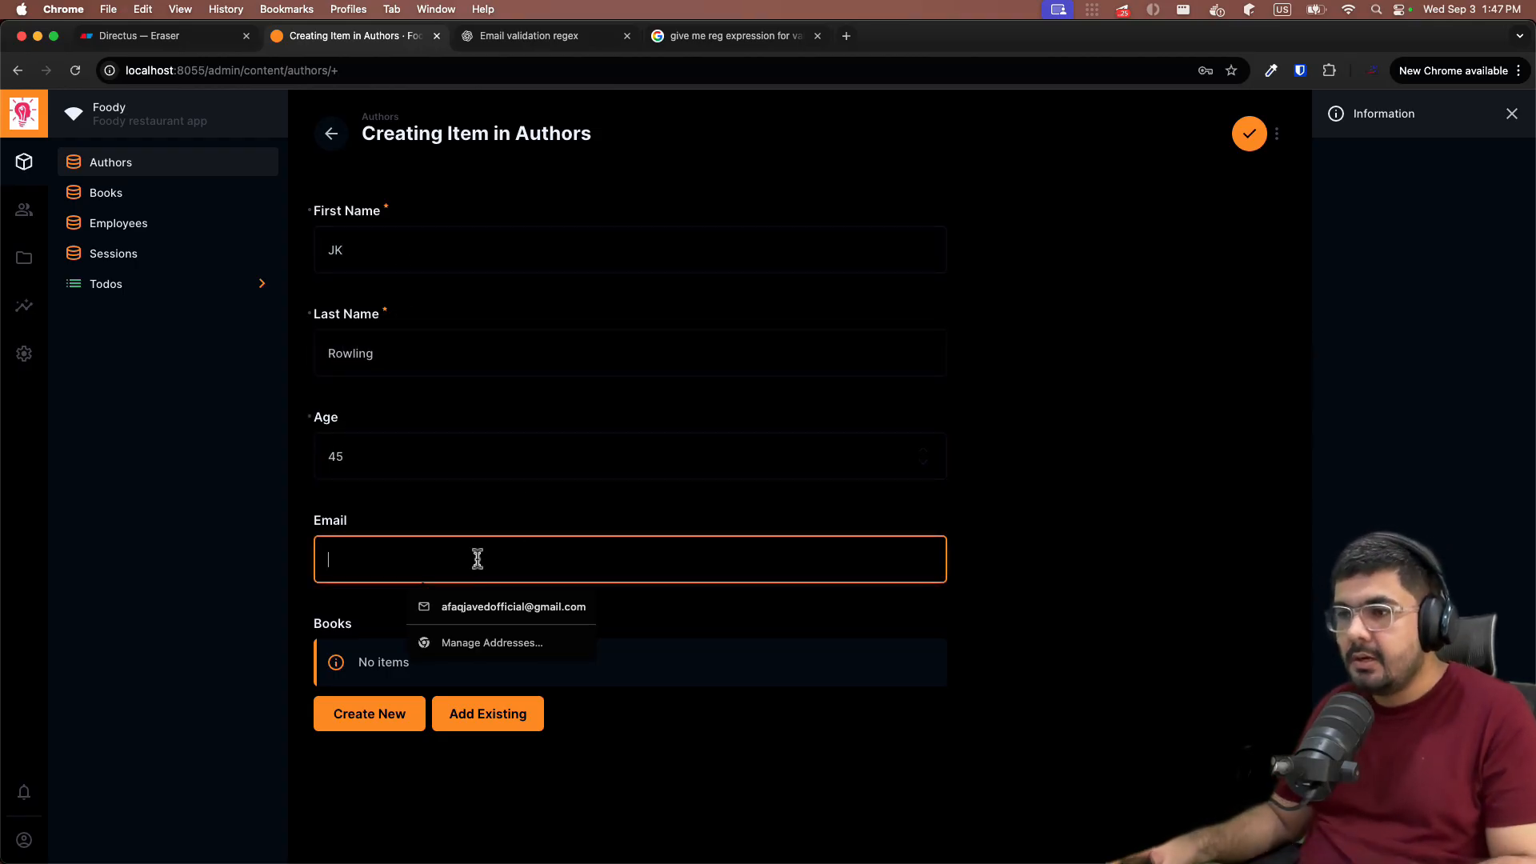
text(ad)
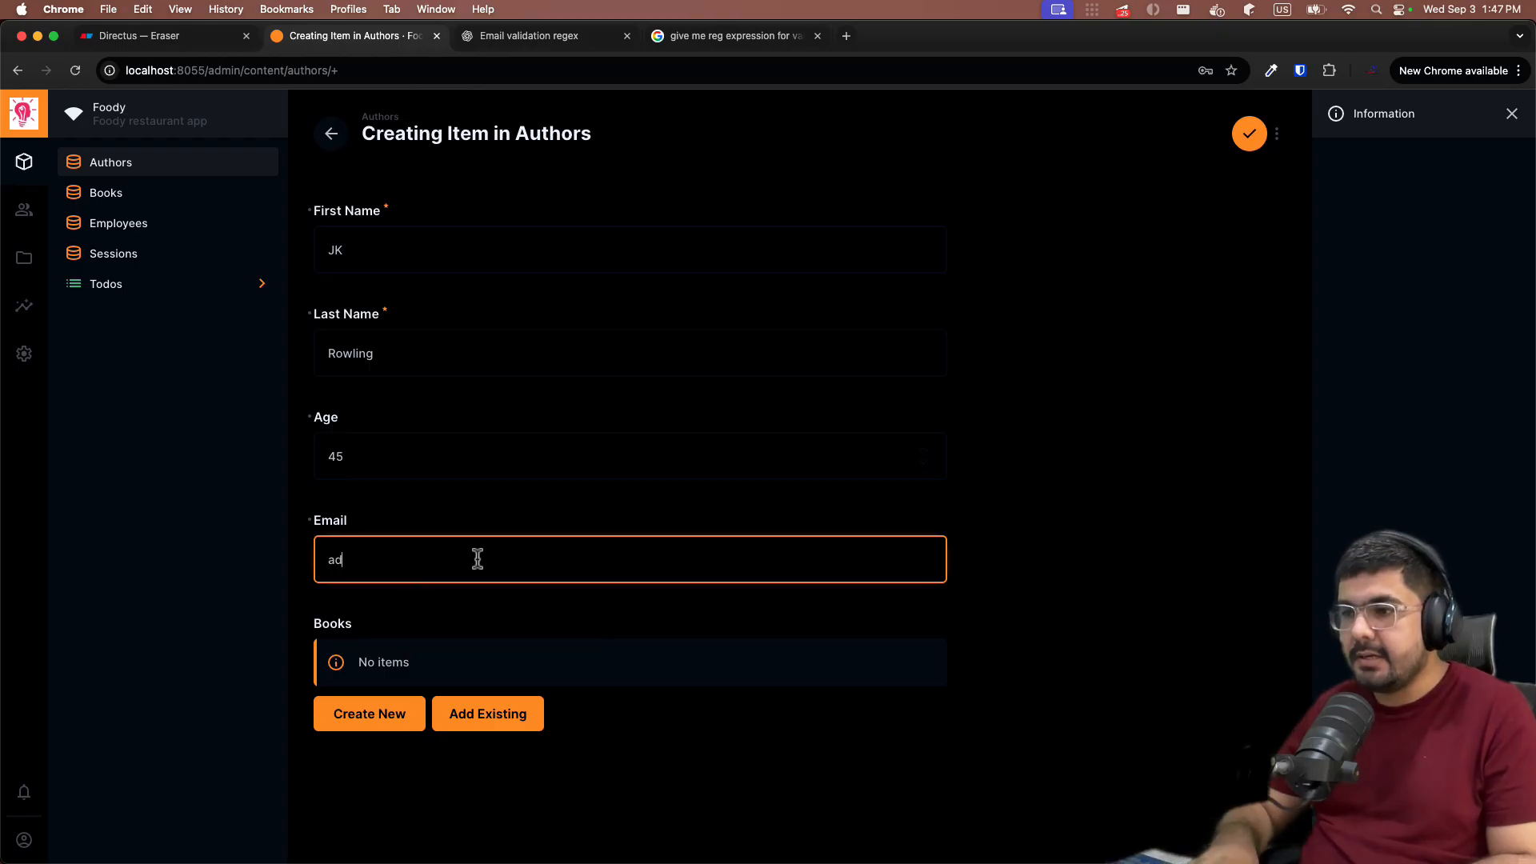
text(min@tes)
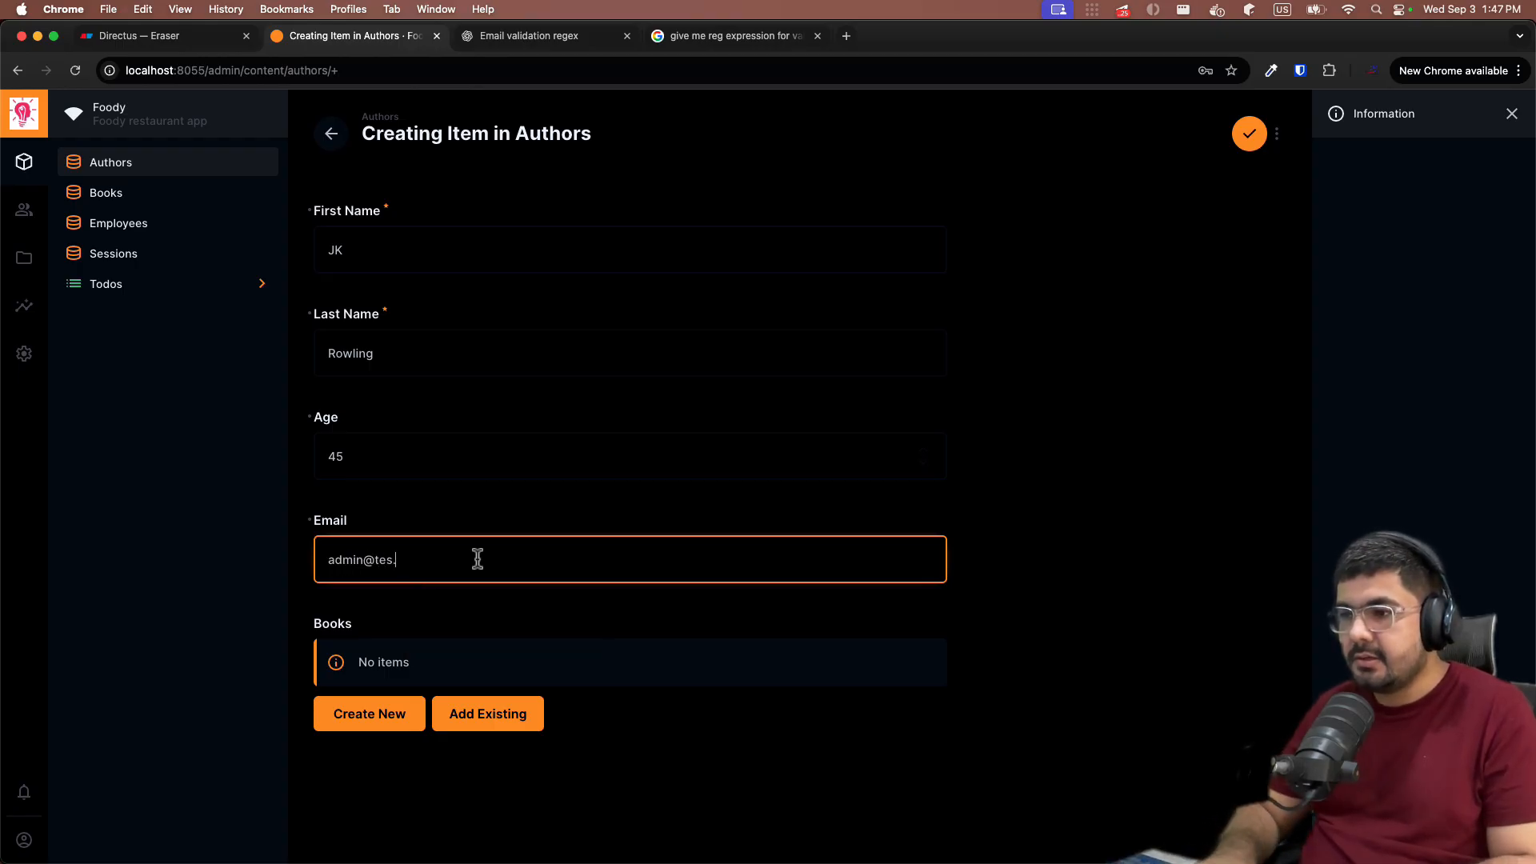
text(t.com)
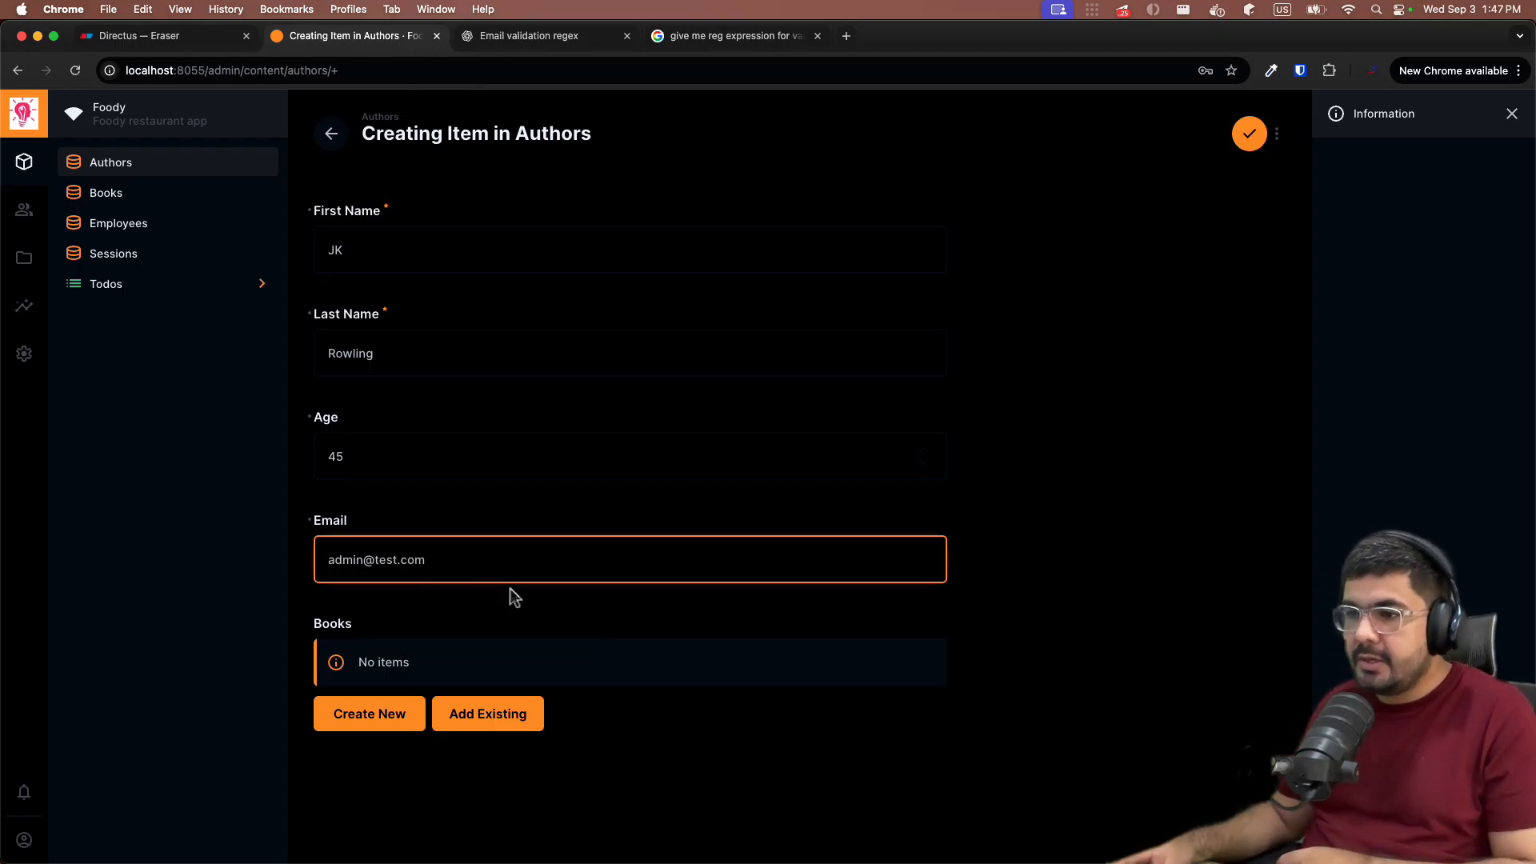
click(944, 469)
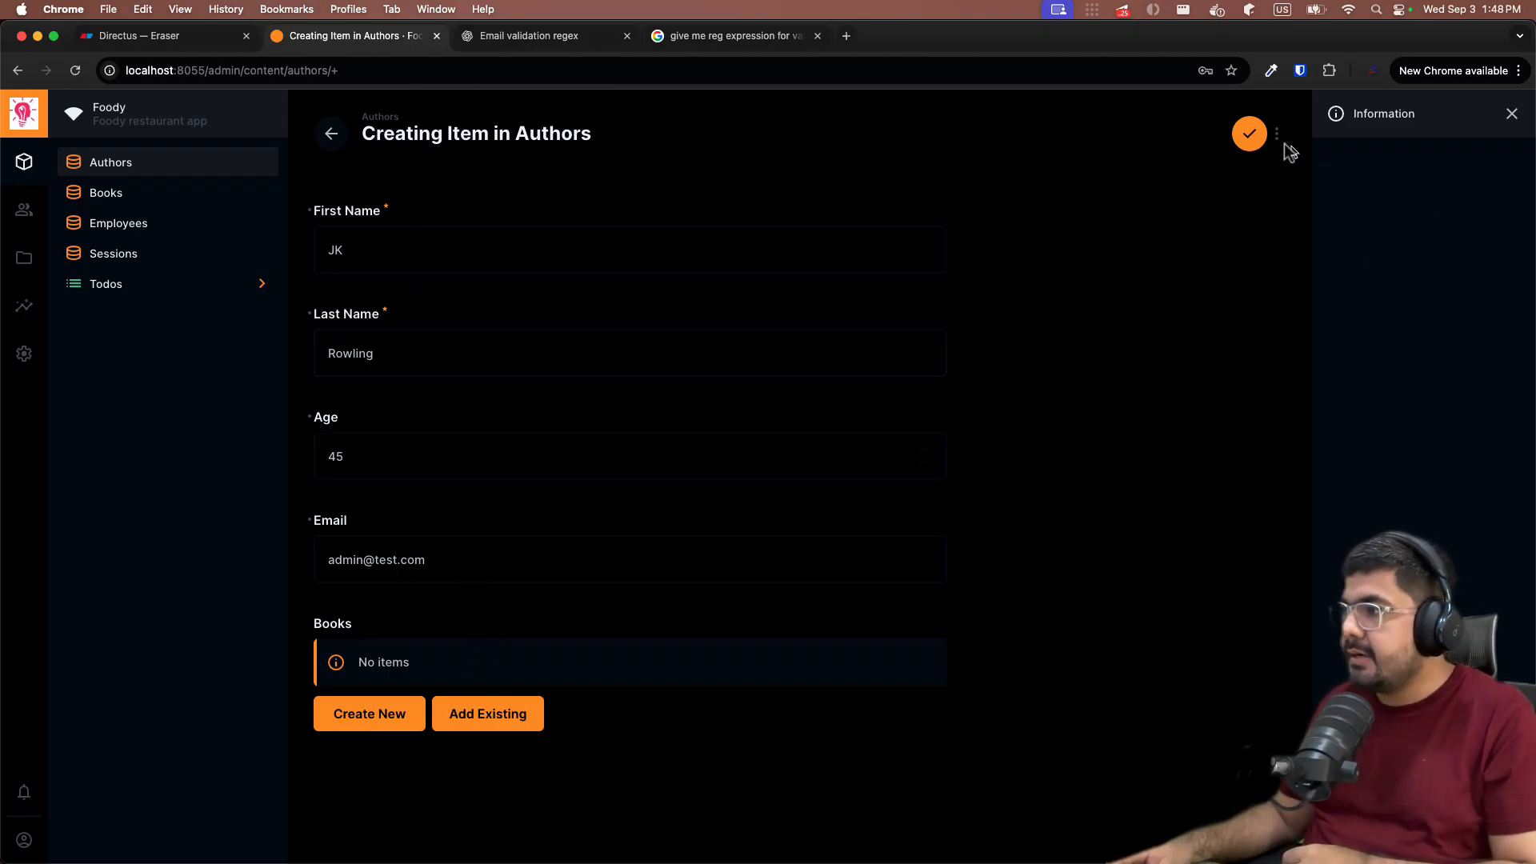
click(1250, 134)
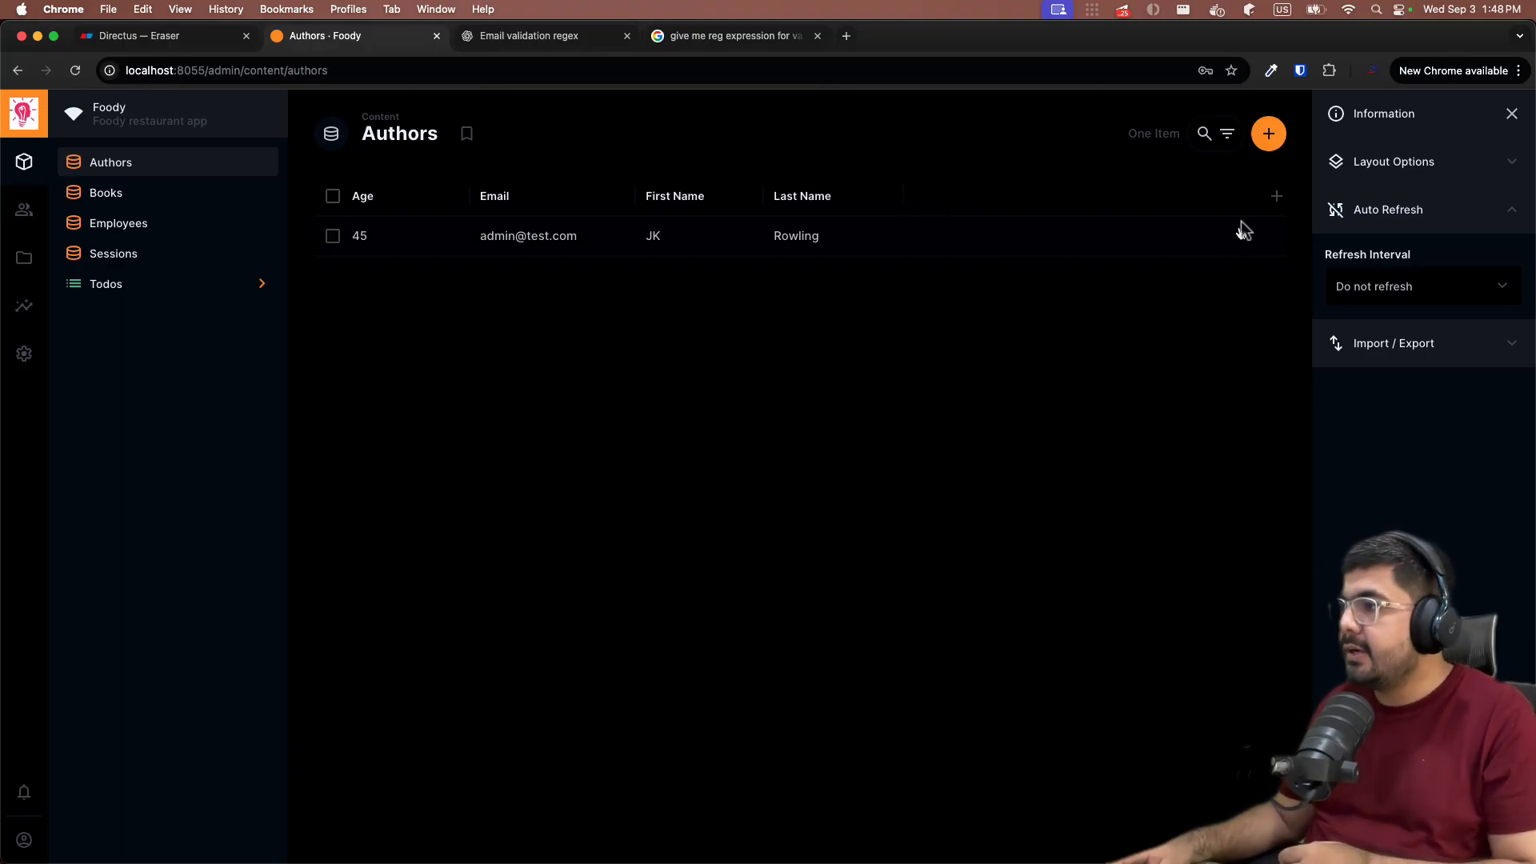
Step: Add the Books field as a column in the Authors content list
click(1276, 198)
scroll(1160, 368, down, 2)
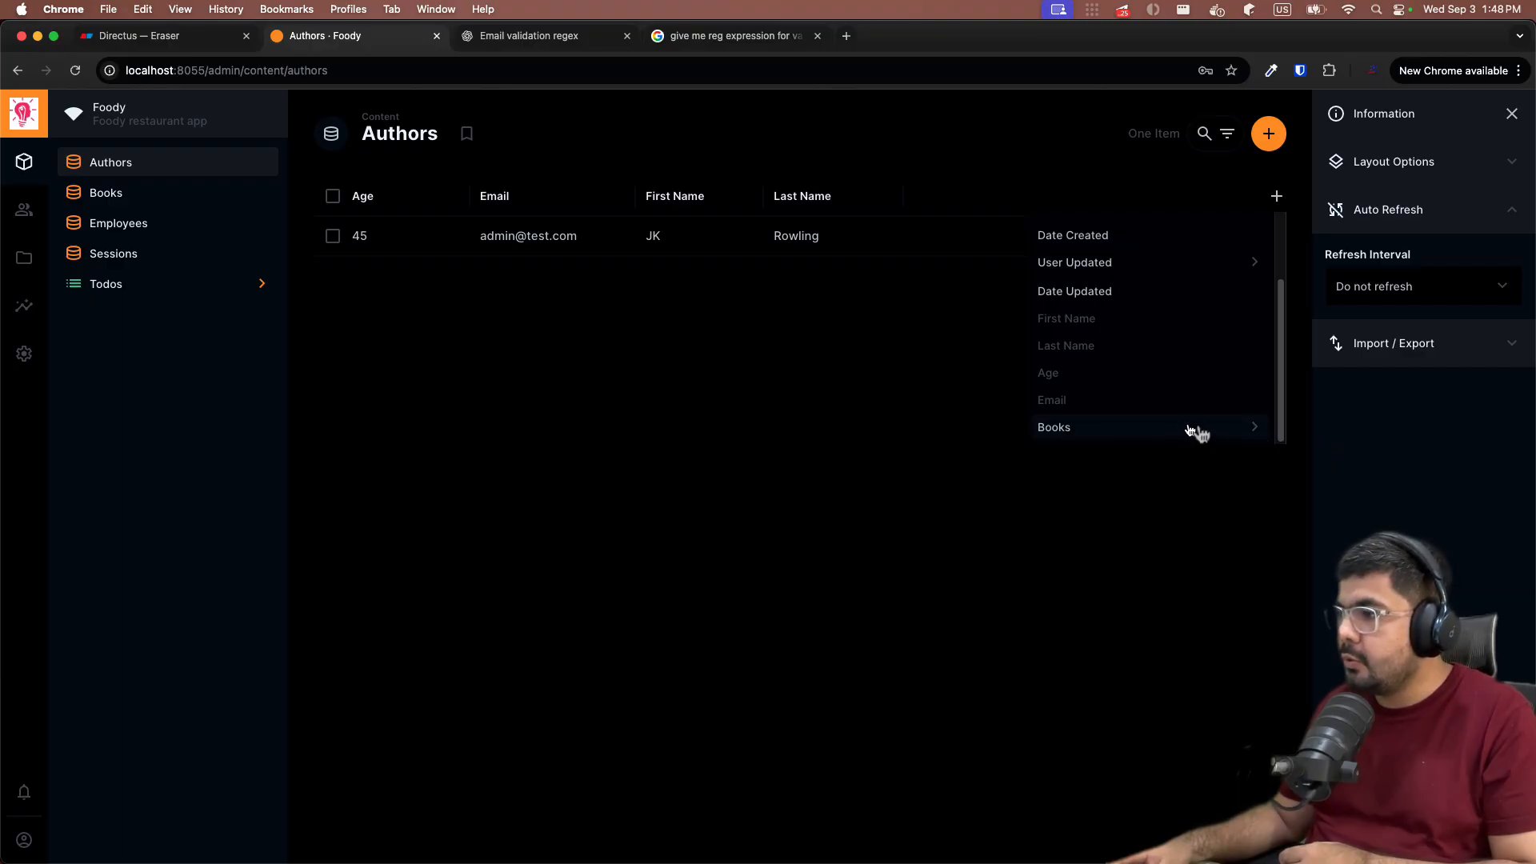
click(1254, 429)
scroll(1080, 376, down, 3)
scroll(1086, 373, up, 1)
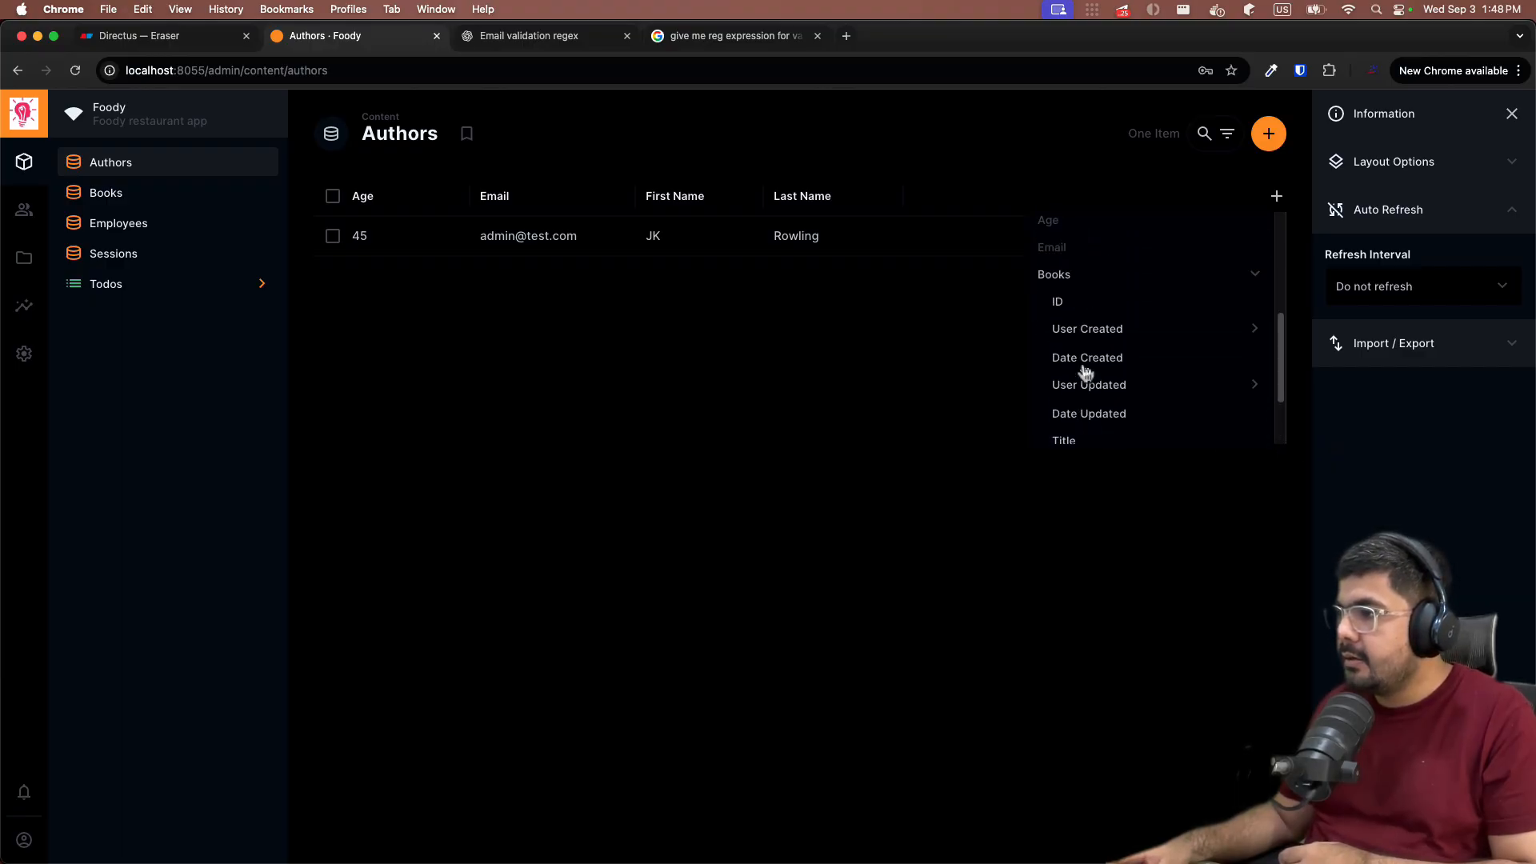
click(909, 418)
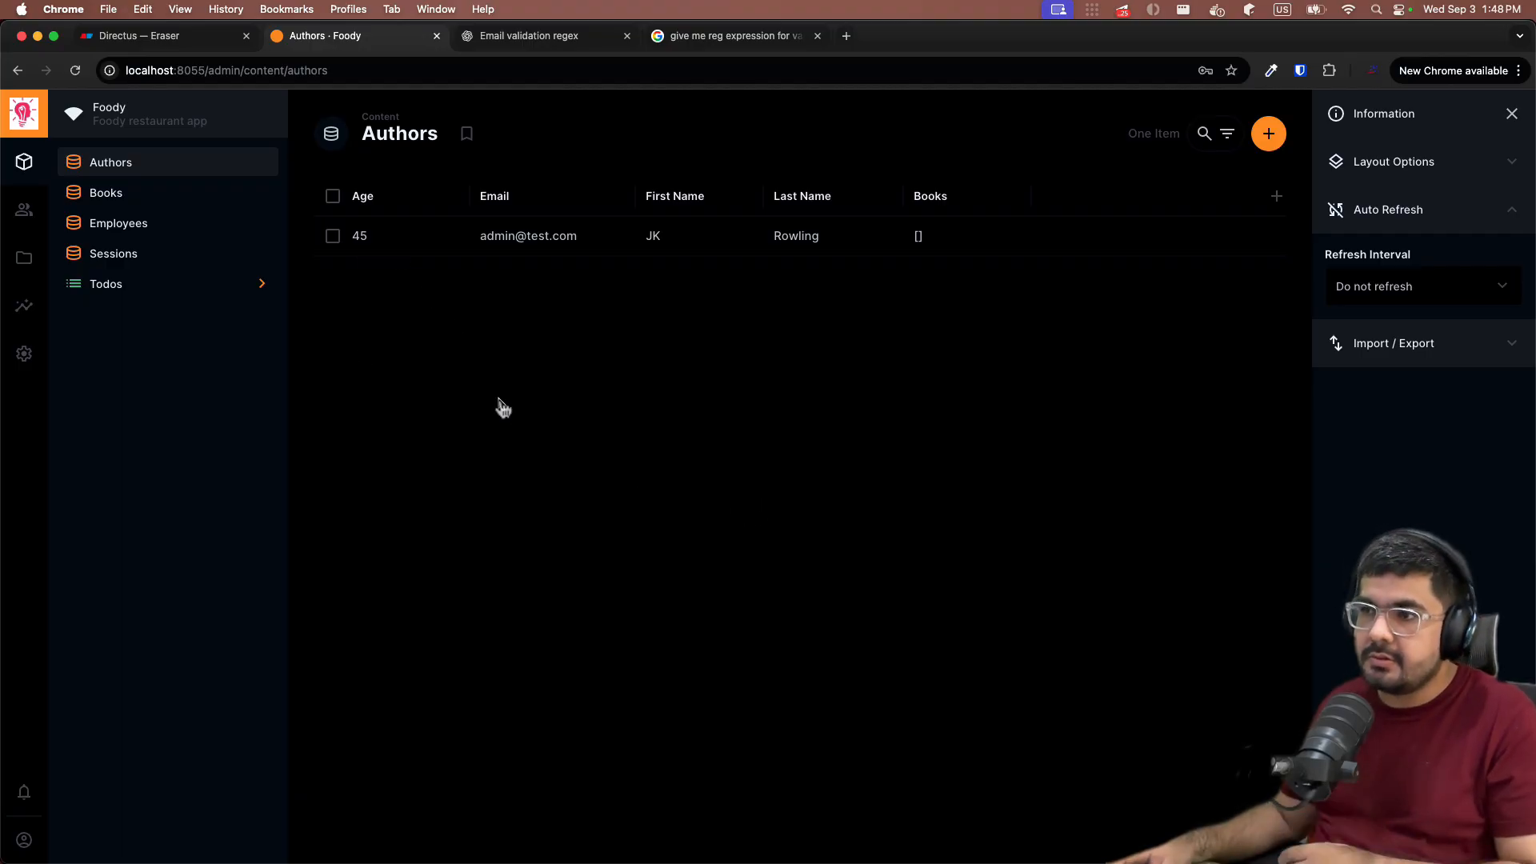
Step: Start a new item in the Books collection with title Harry Potter, category Fiction and price 40
click(172, 201)
click(1269, 134)
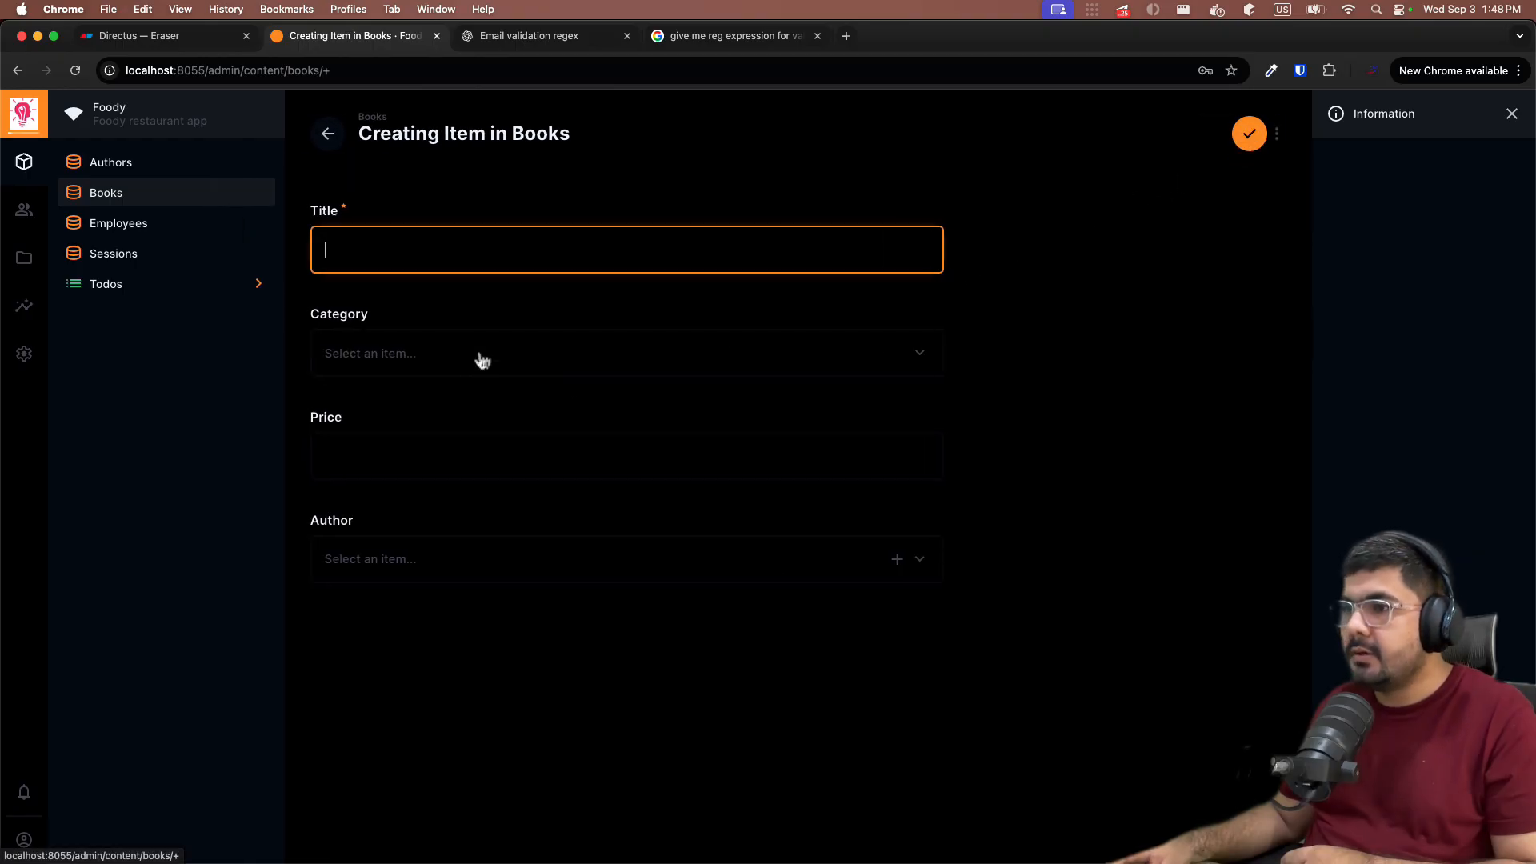
text(Harry P)
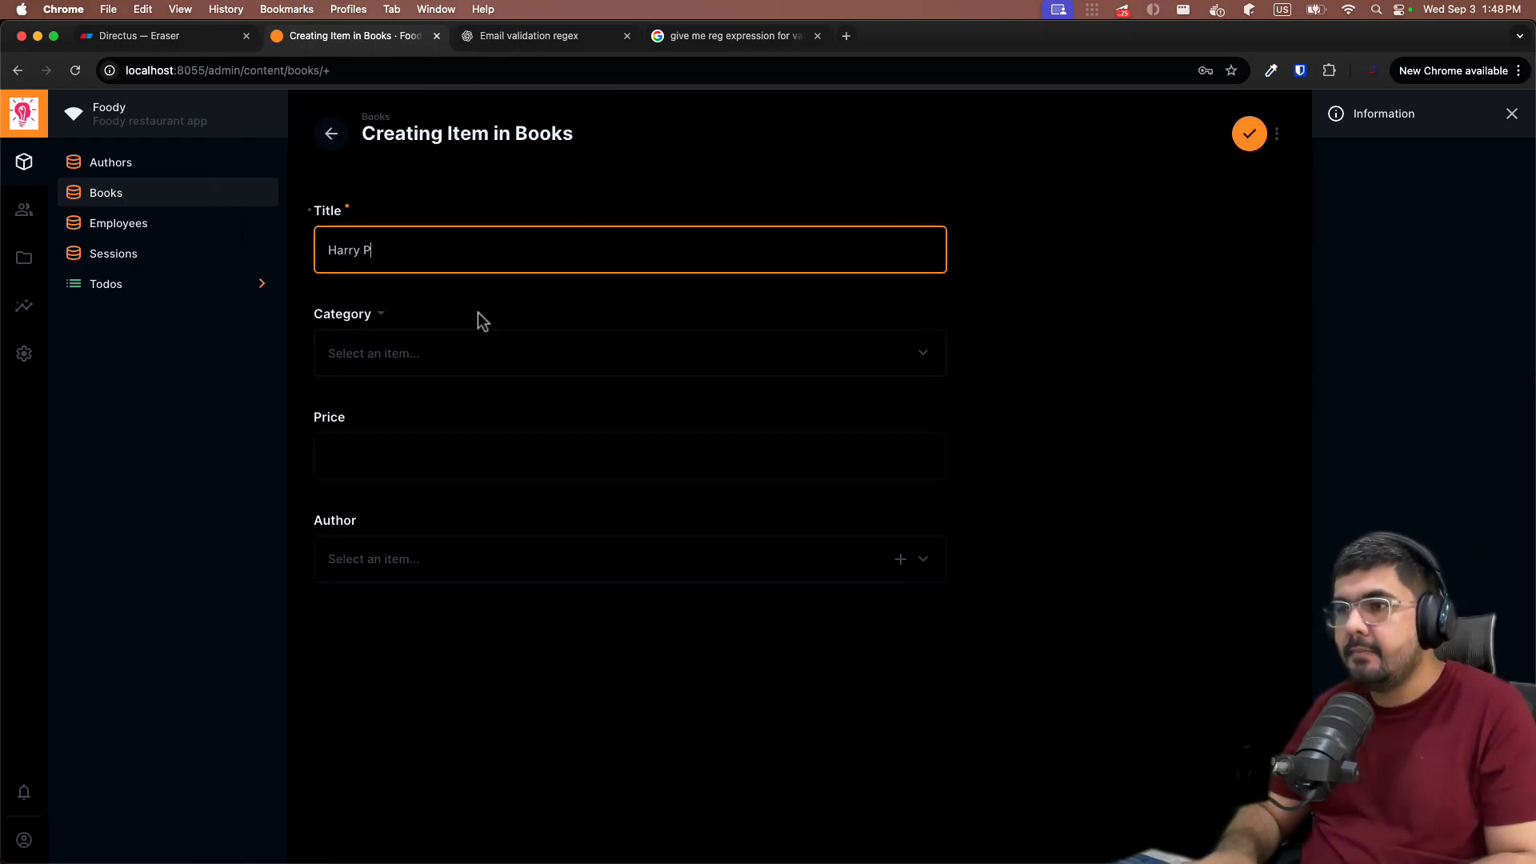
text(otter)
click(500, 334)
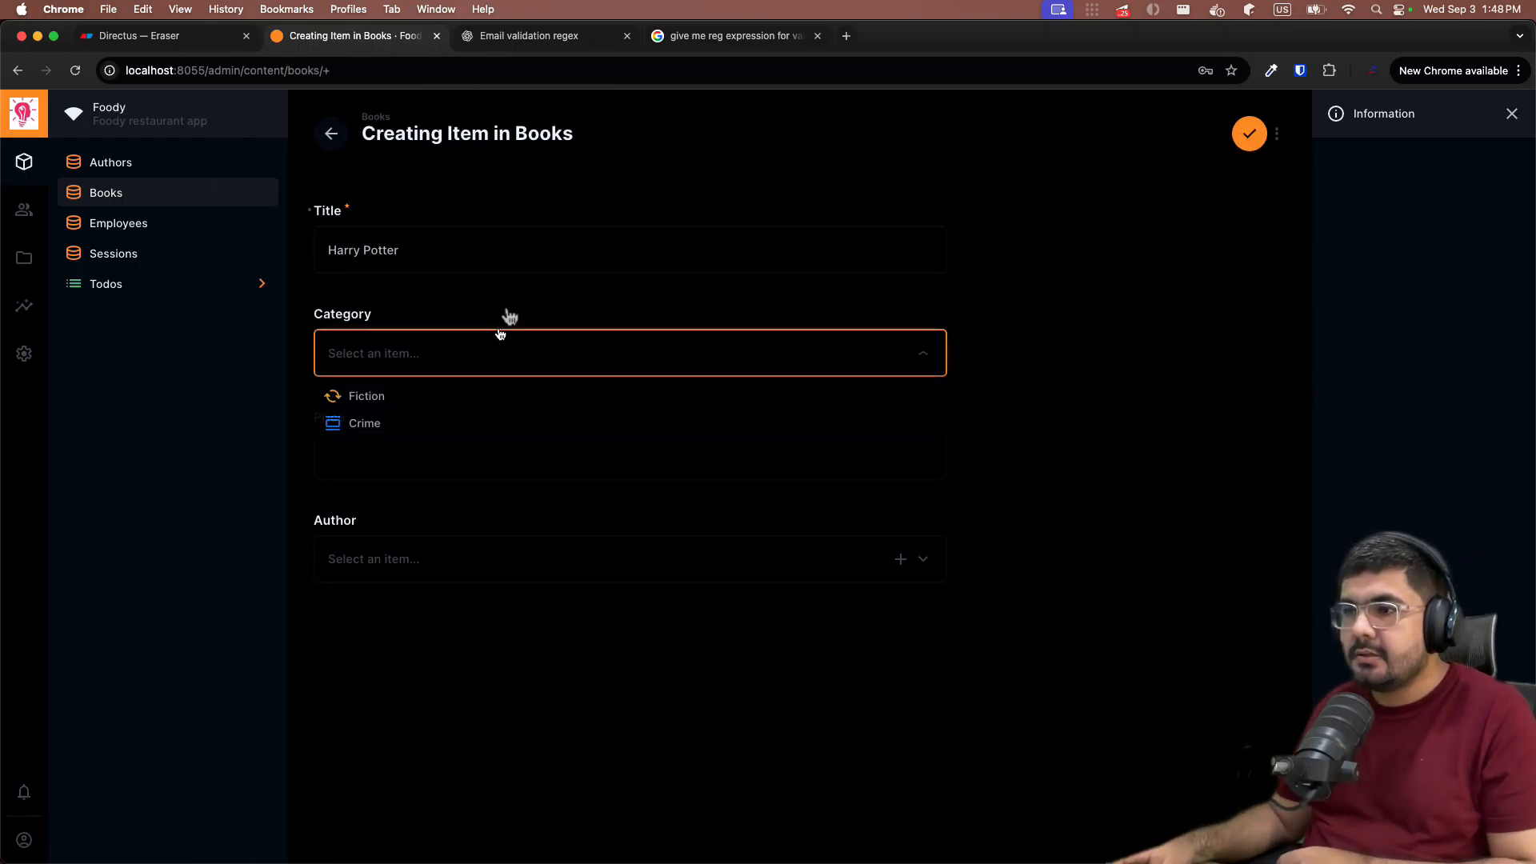
click(352, 396)
click(401, 458)
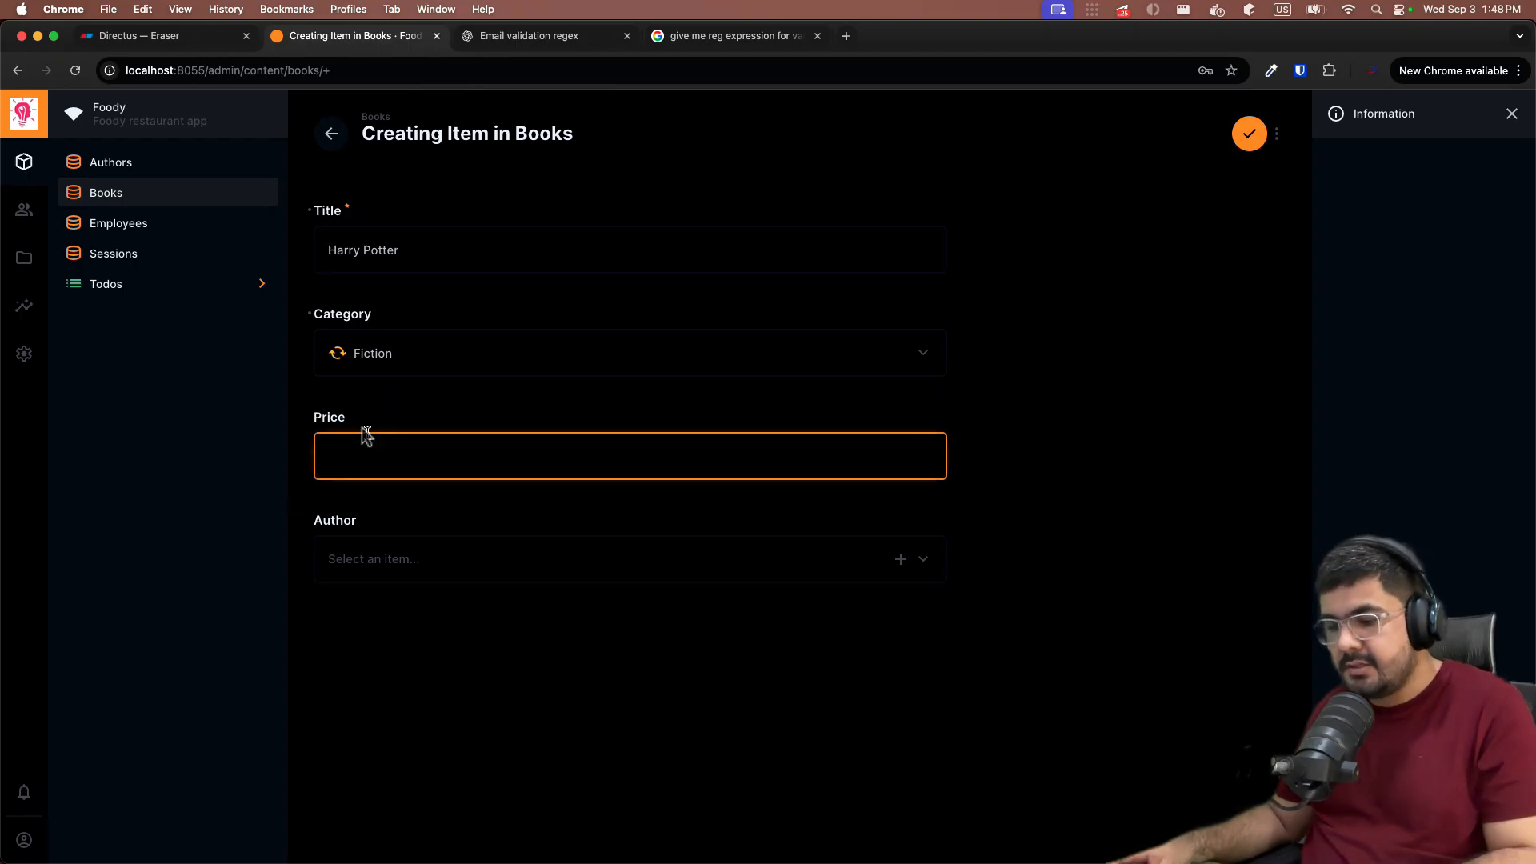
text(40)
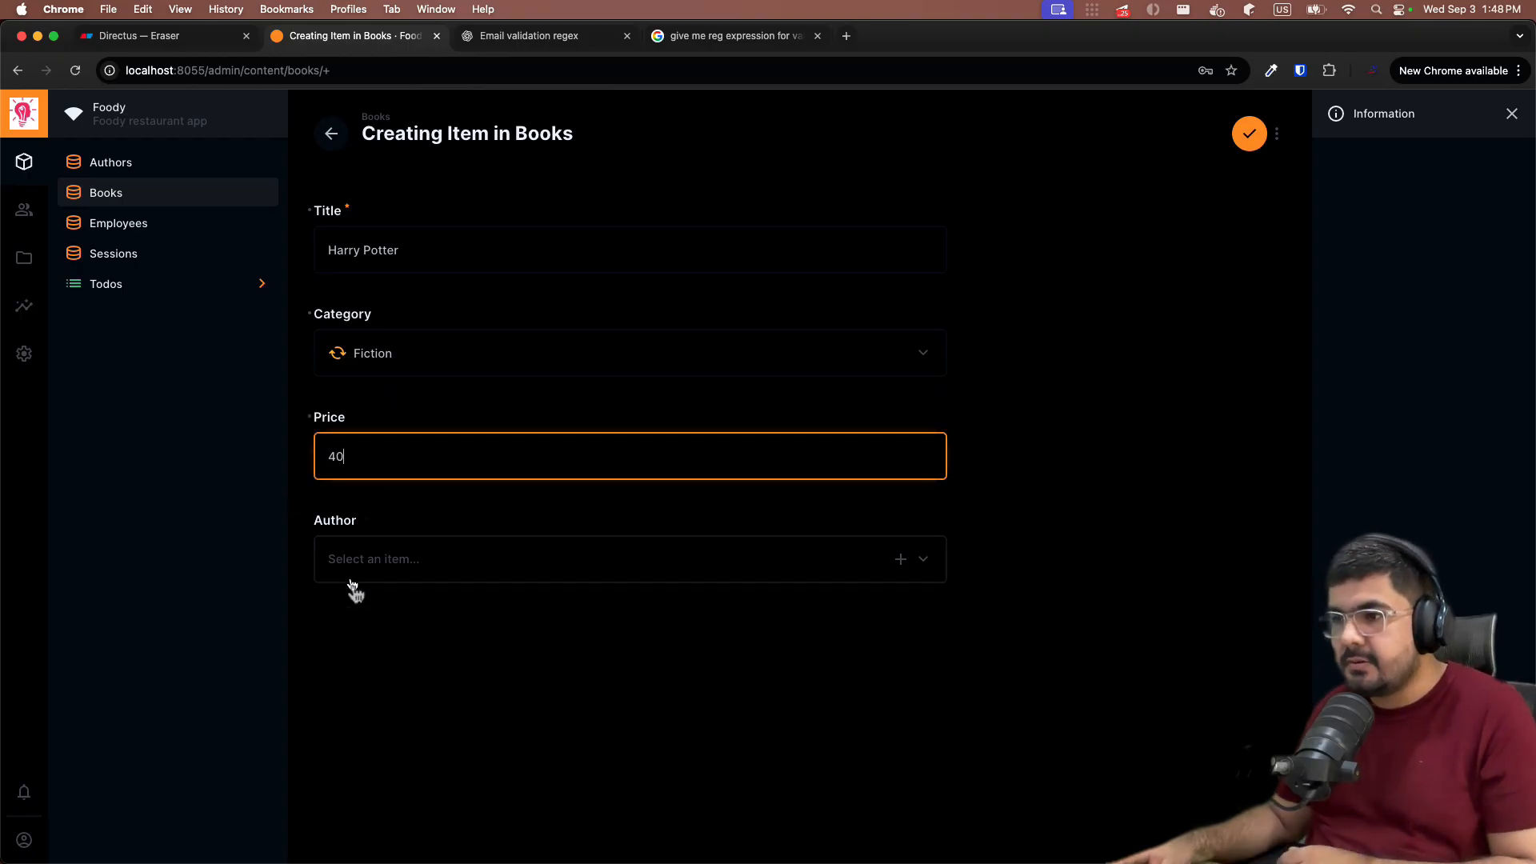
Step: Assign the existing author JK Rowling to the Harry Potter book and save the item
click(462, 571)
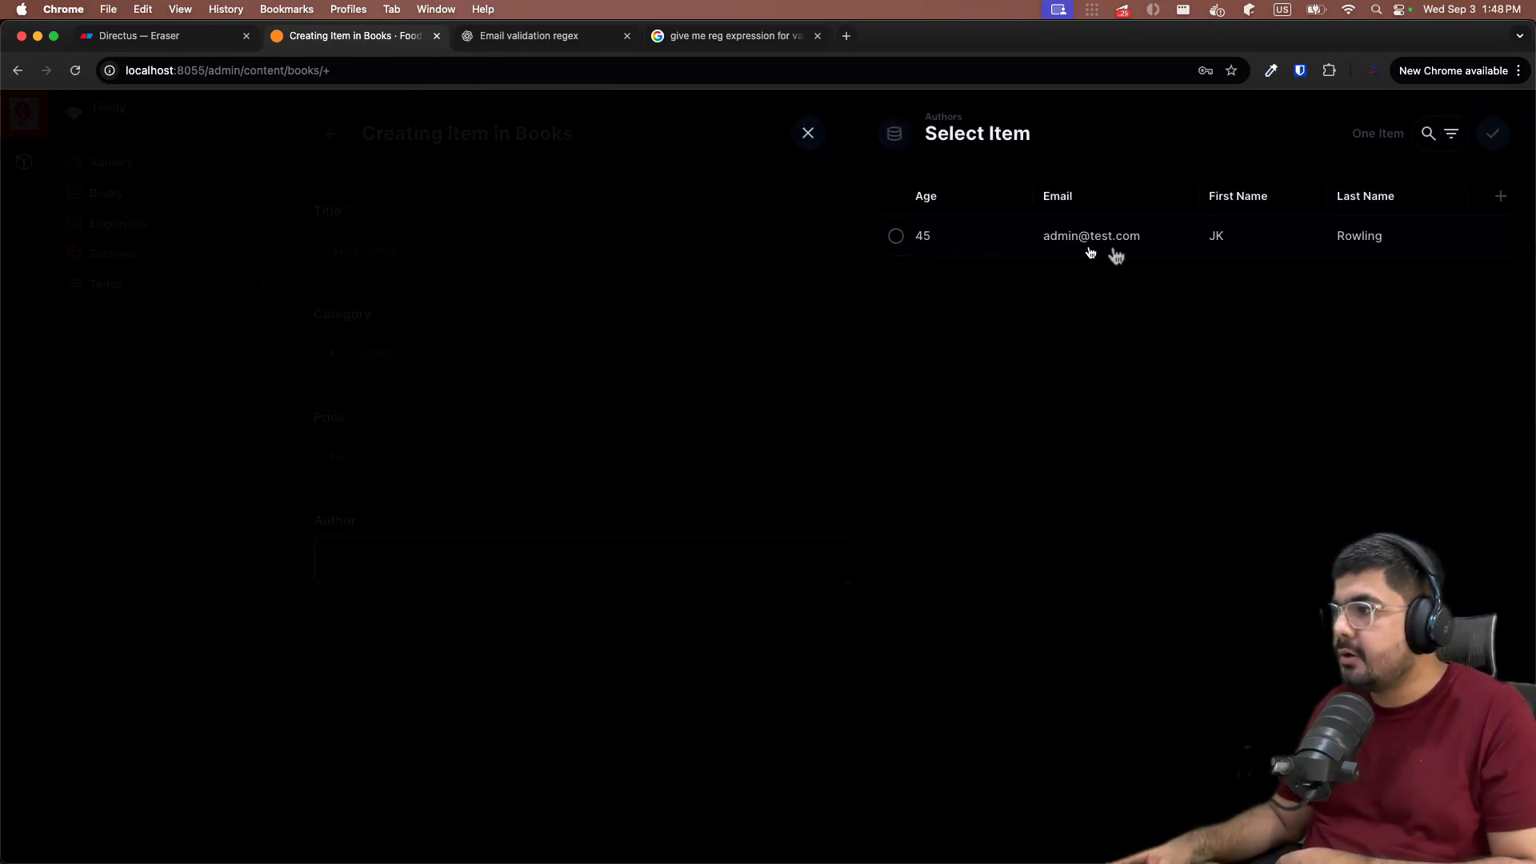
click(896, 237)
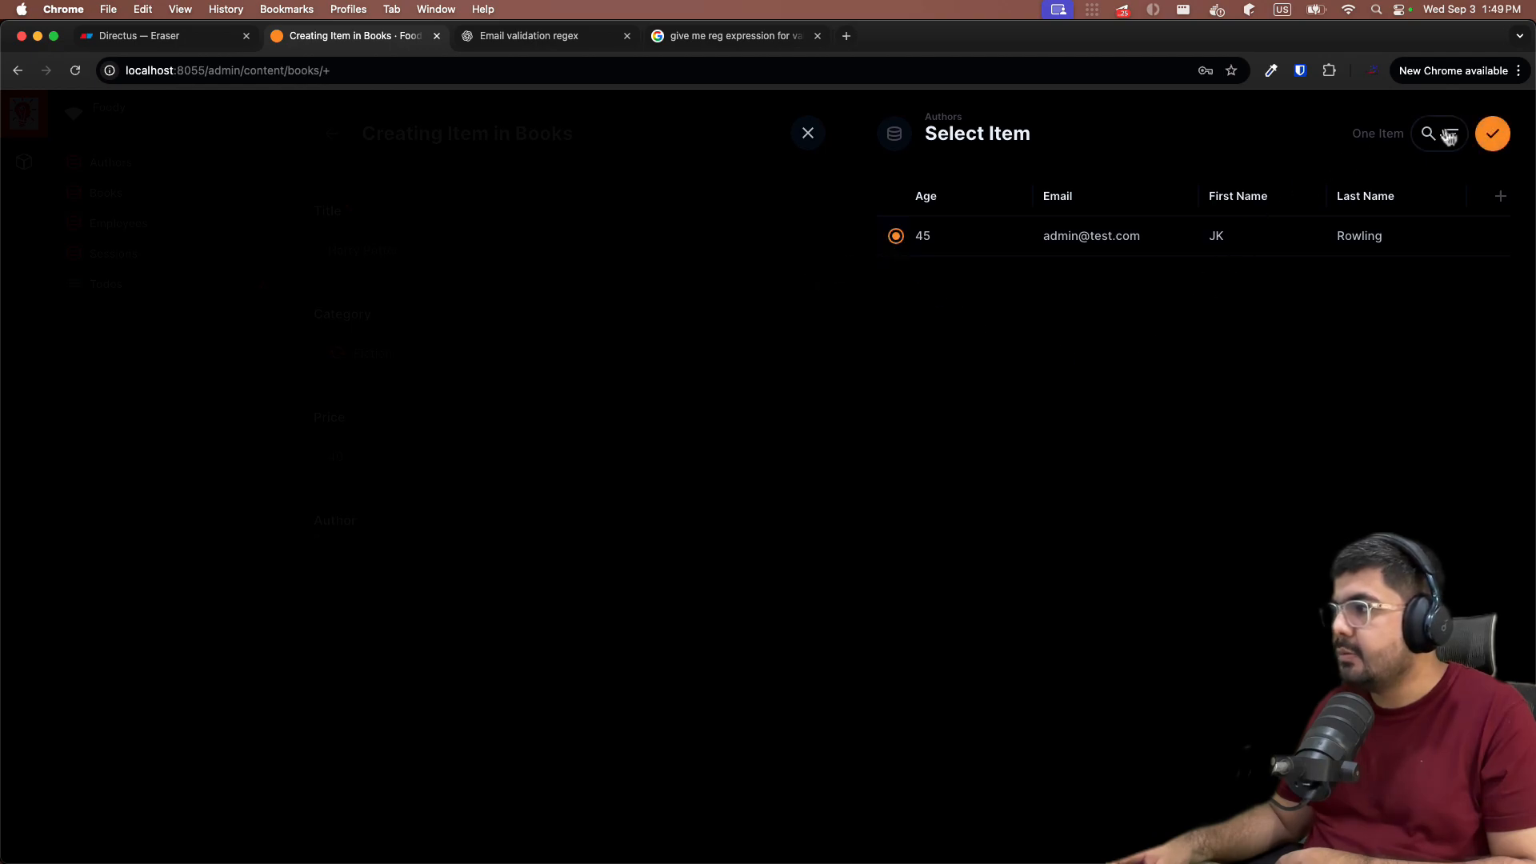
click(1492, 133)
click(1247, 138)
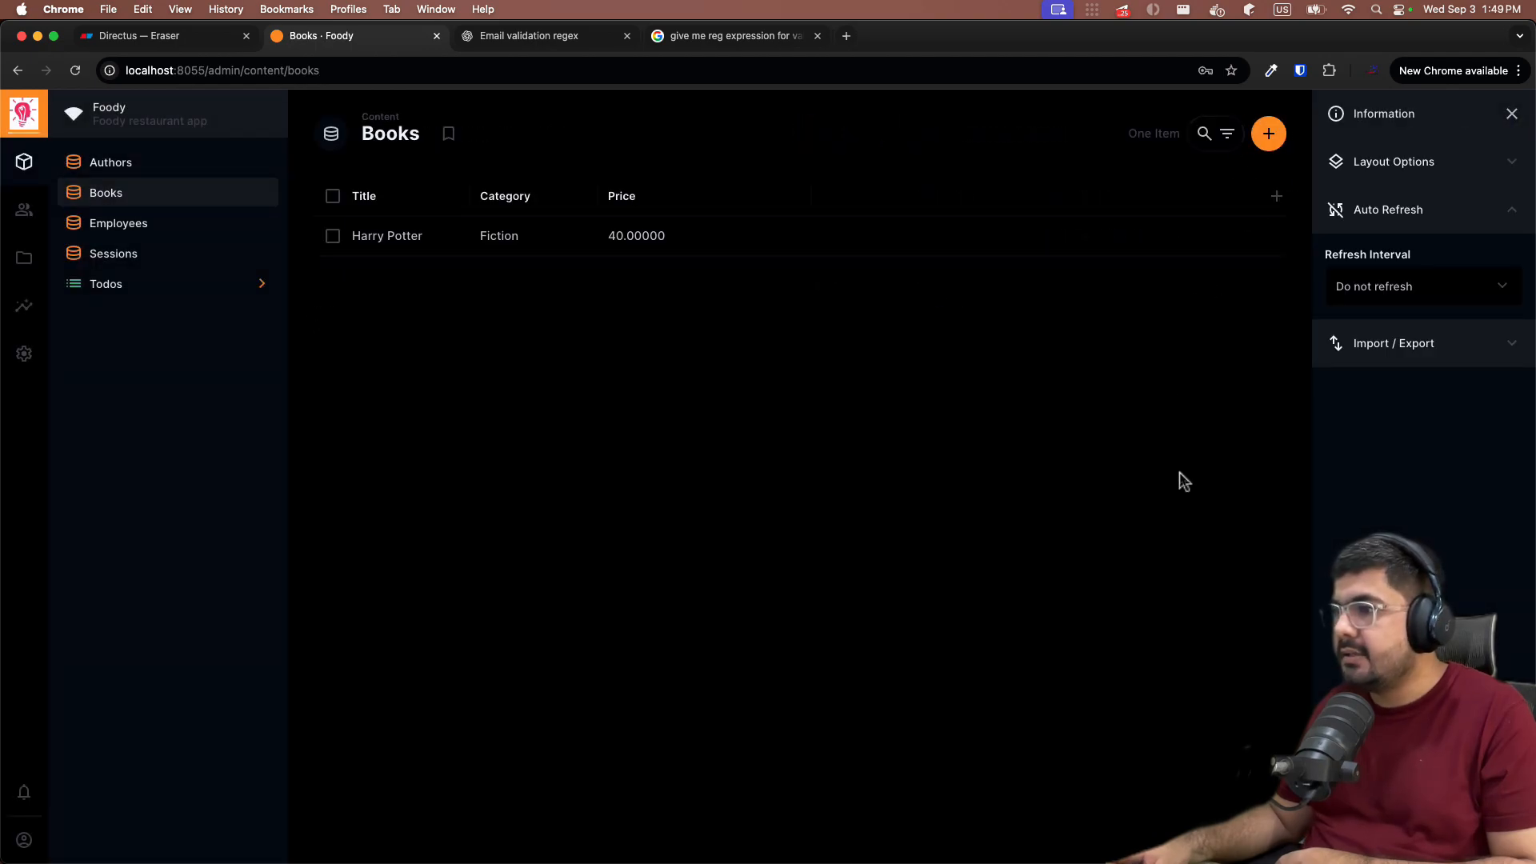
Step: Show the Books column in the Authors content list again to check the author's linked book
click(130, 168)
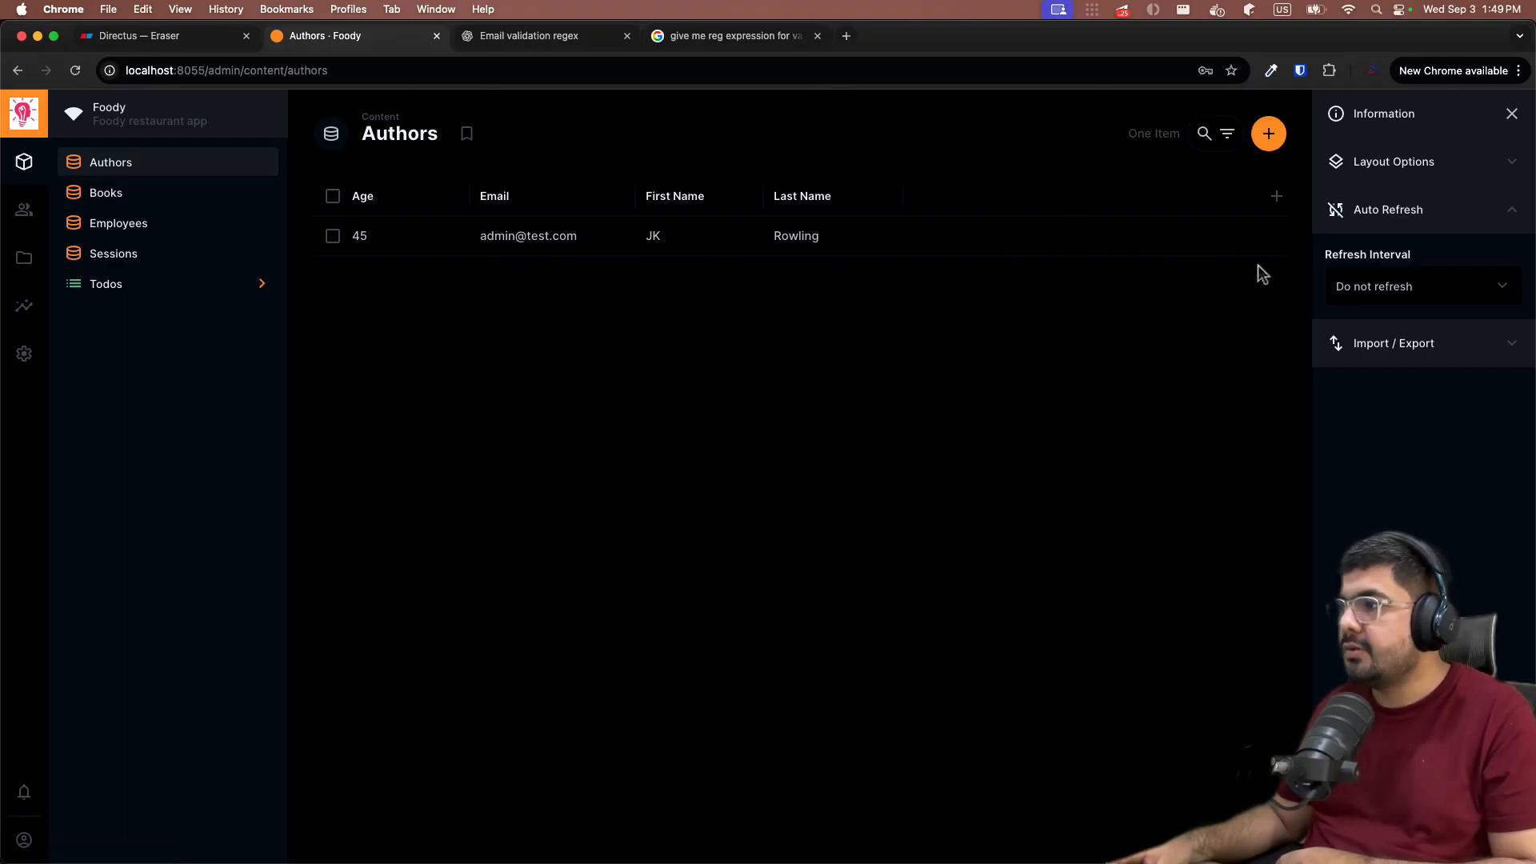
click(1276, 195)
scroll(1112, 385, down, 3)
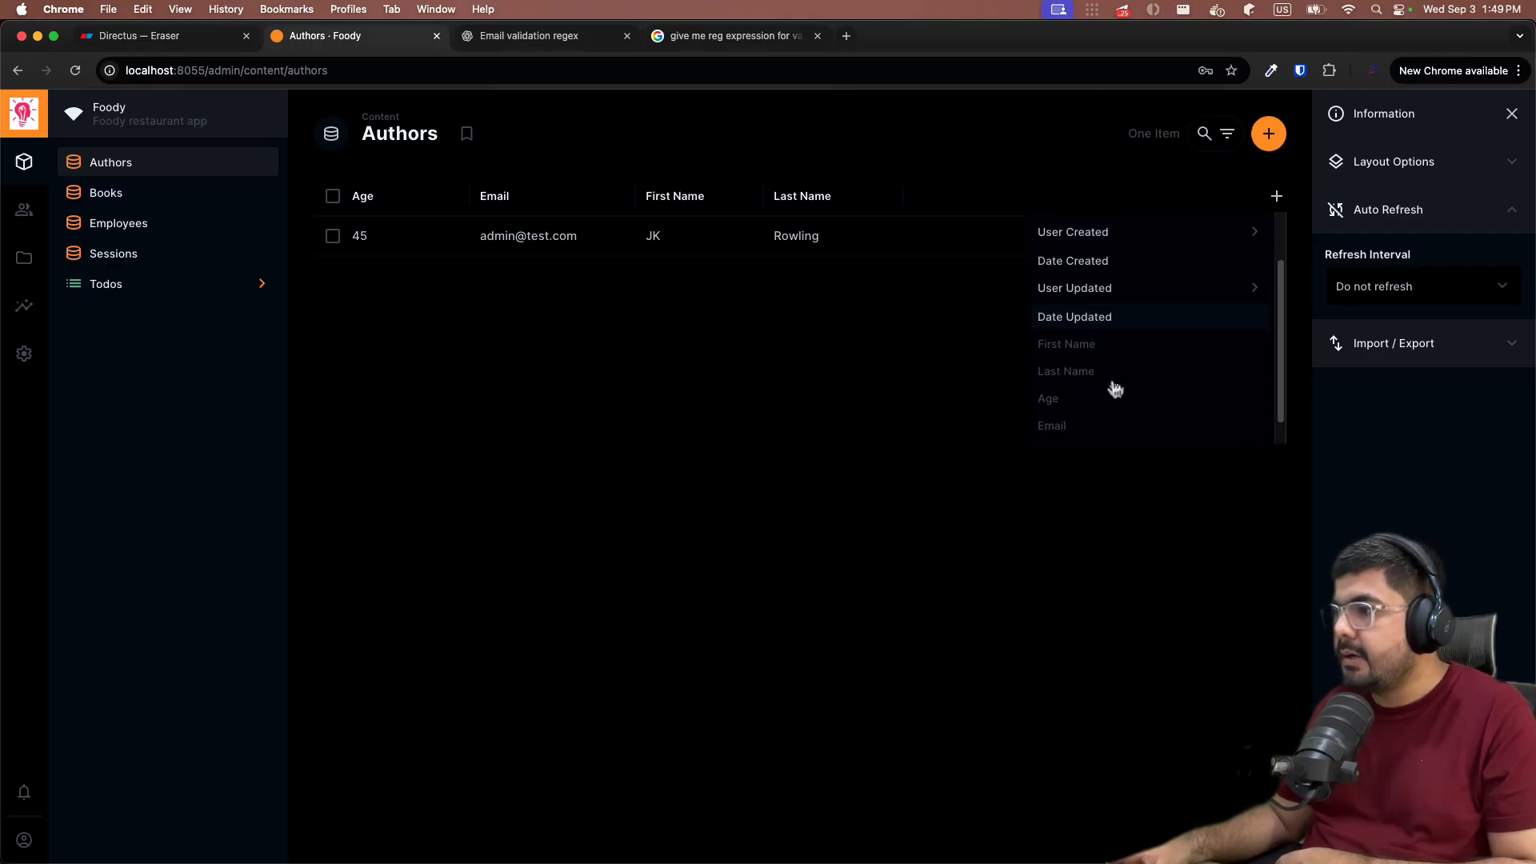
click(1084, 427)
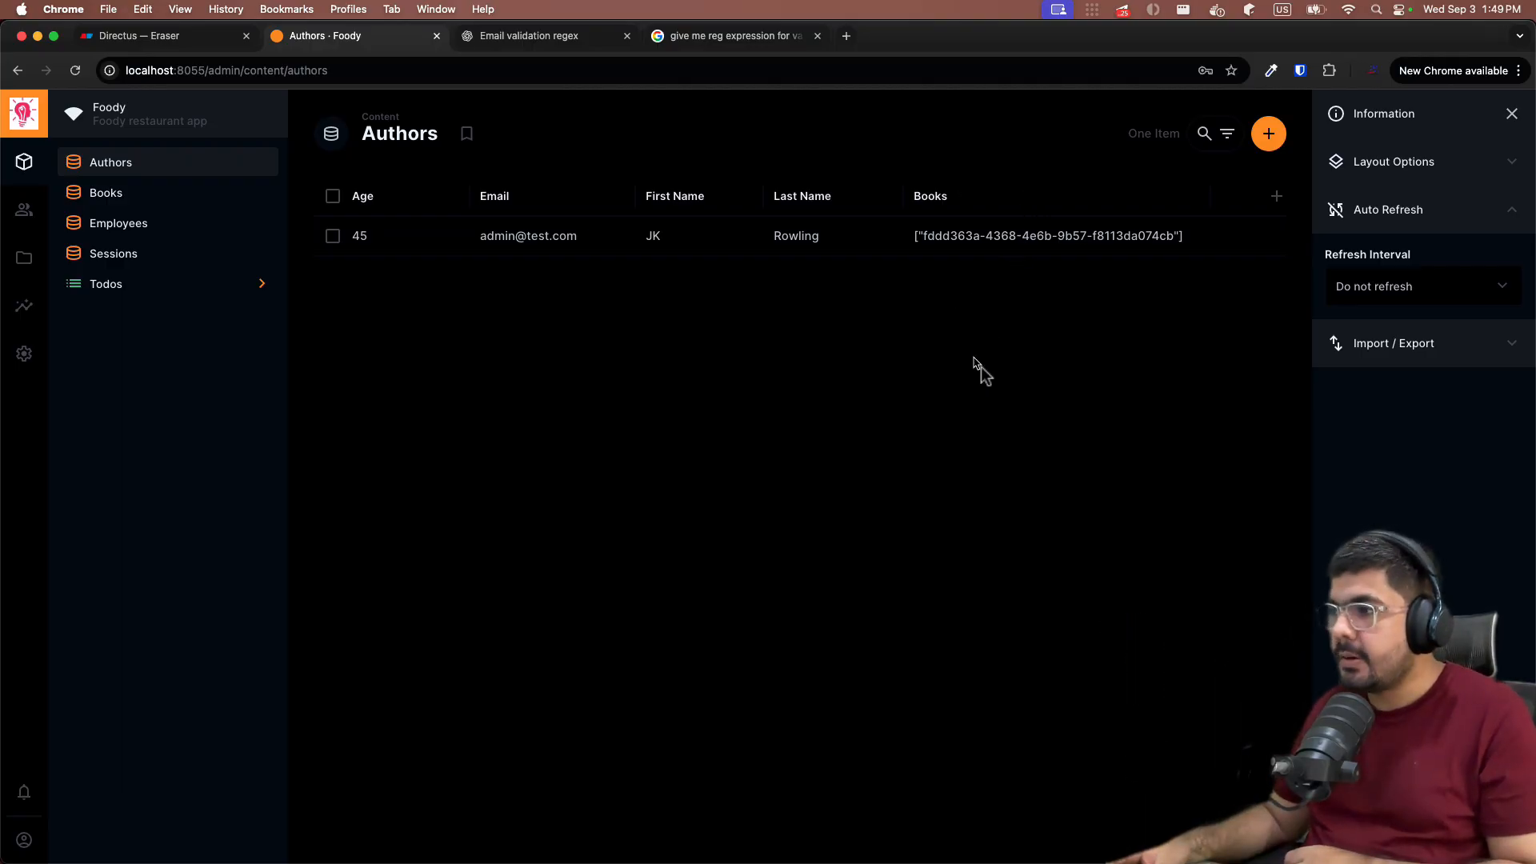
Step: In the authors data model, set the books field's display to Related Values with the display template Title and save it
click(27, 360)
click(376, 199)
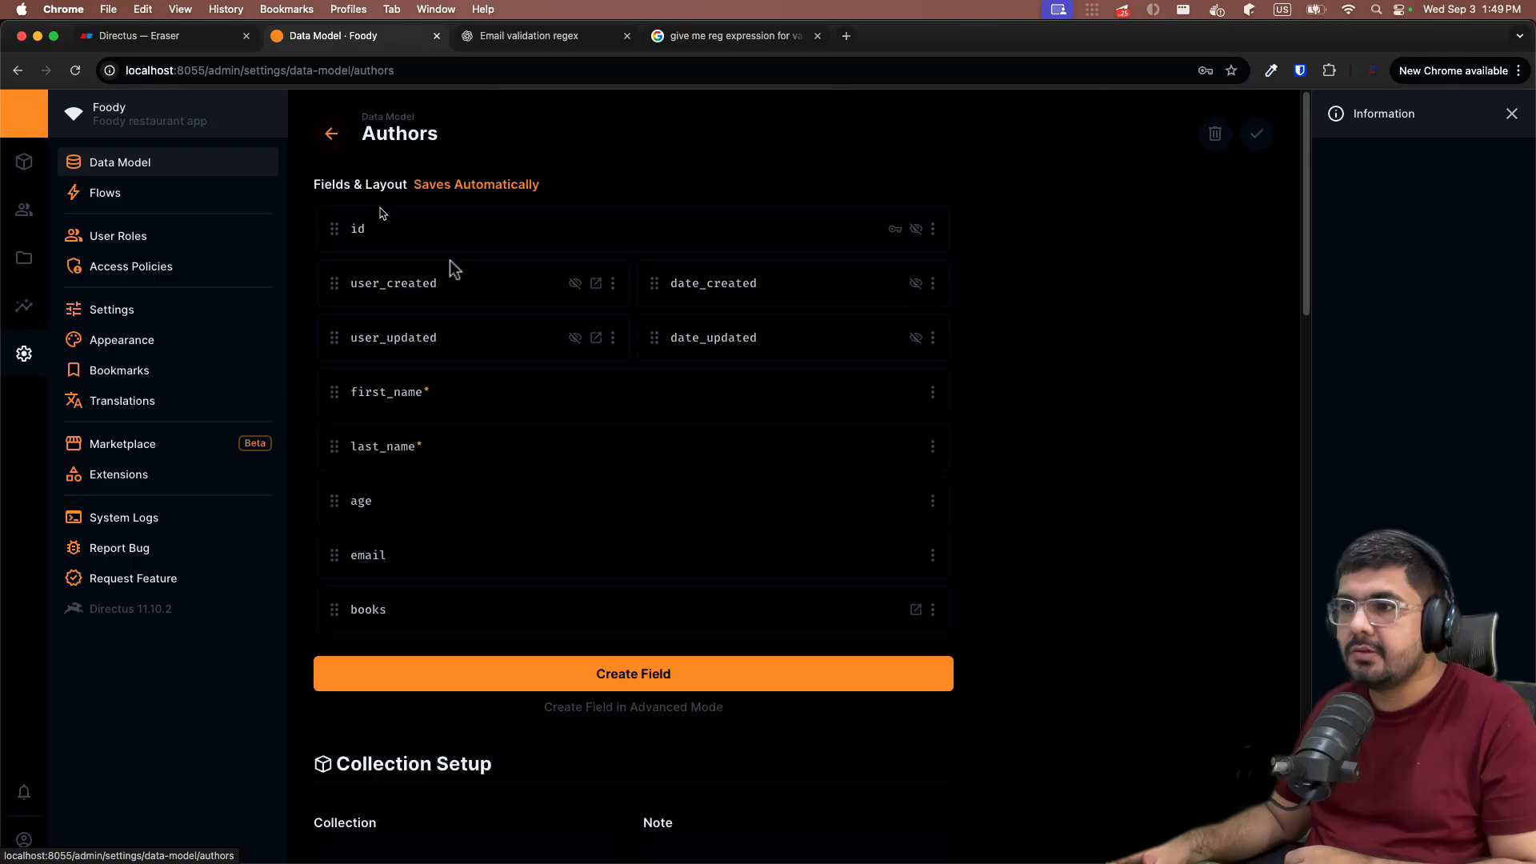
click(479, 625)
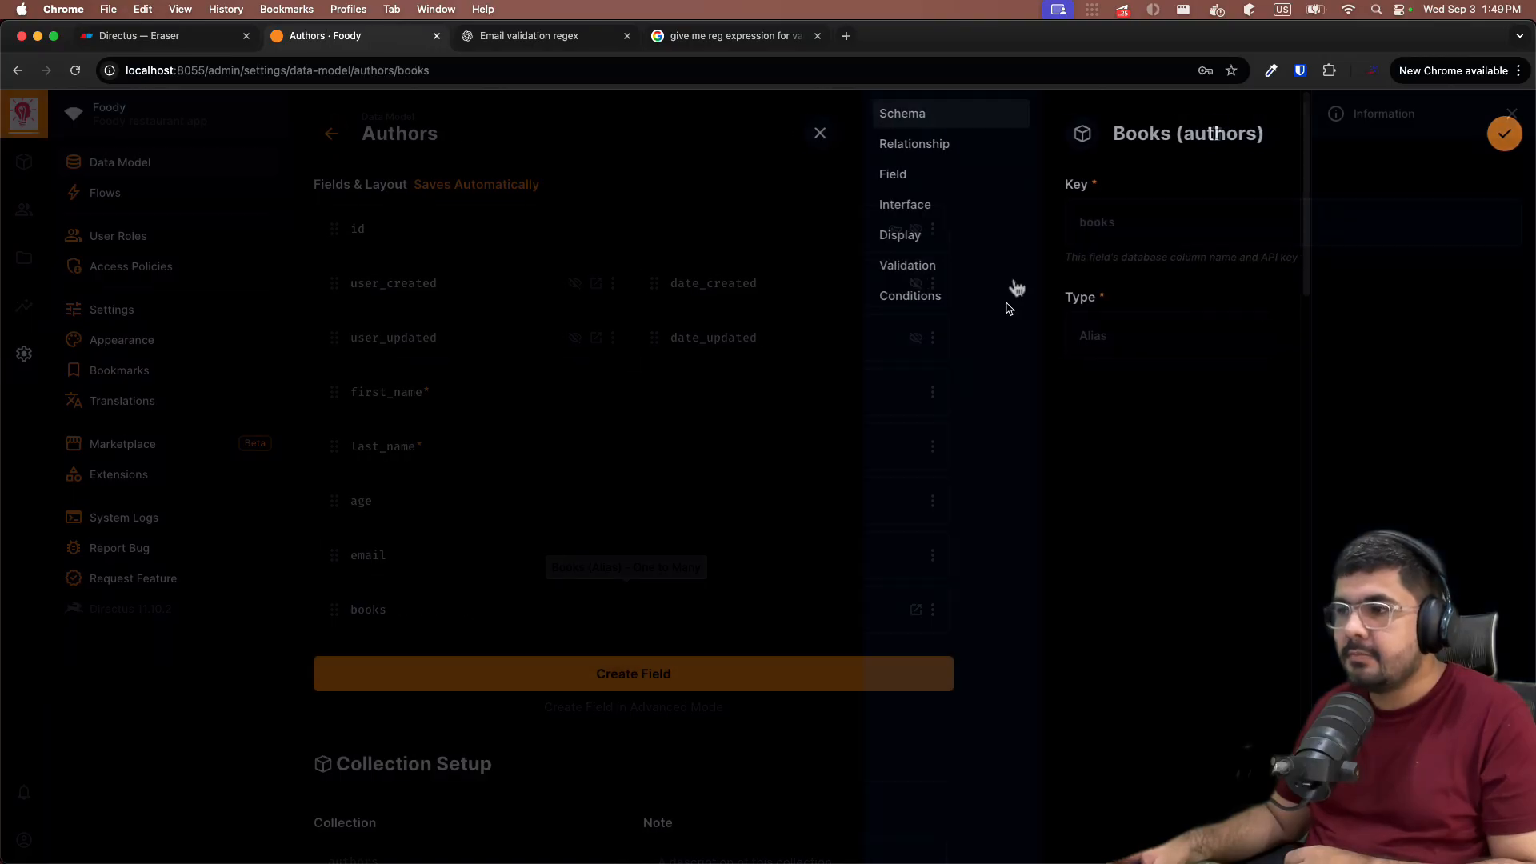
click(922, 238)
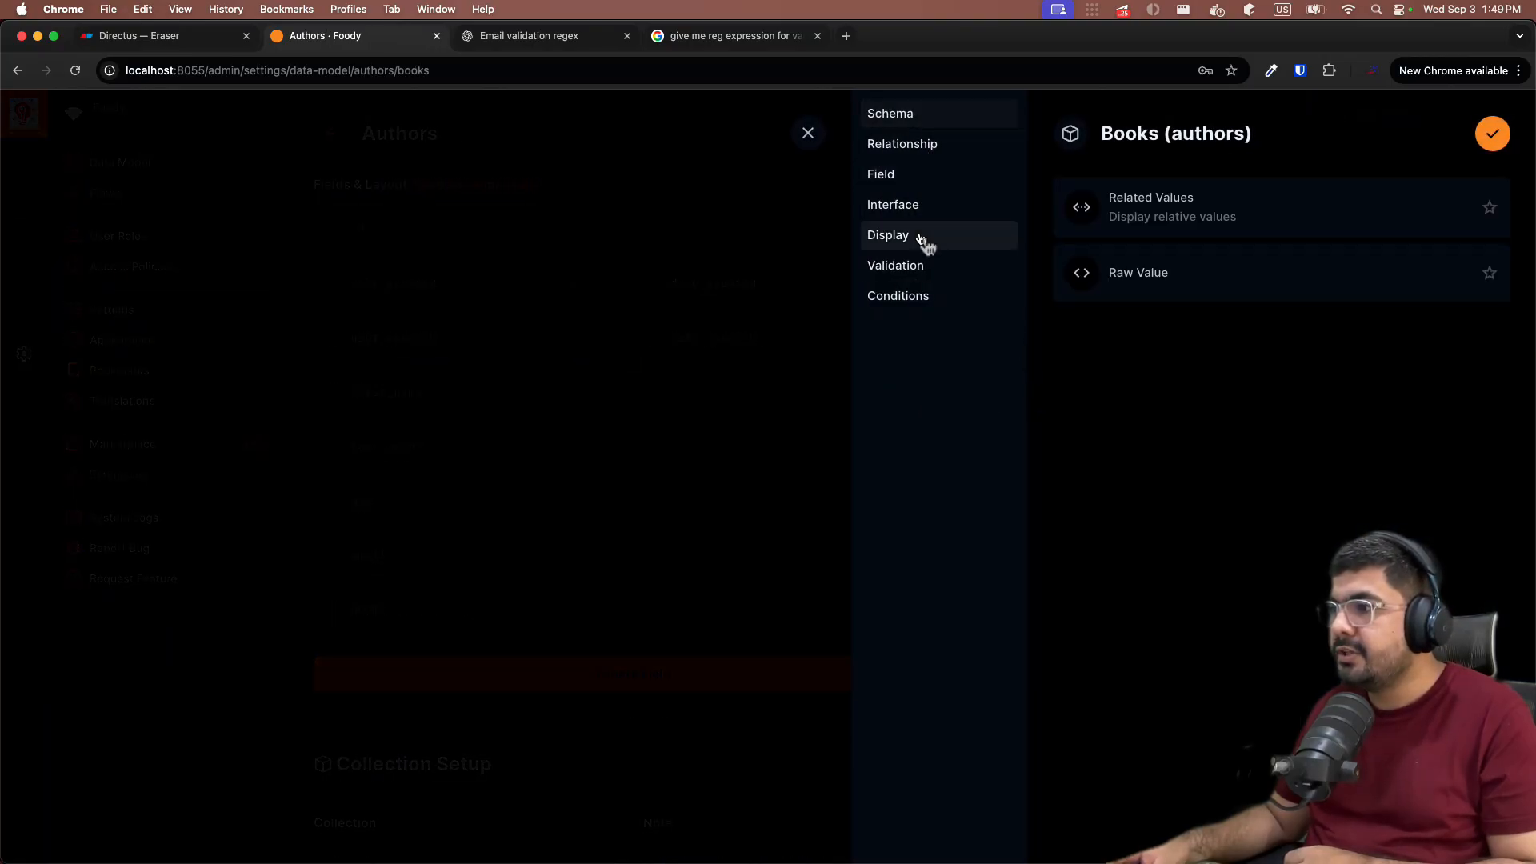
click(1161, 209)
click(1110, 312)
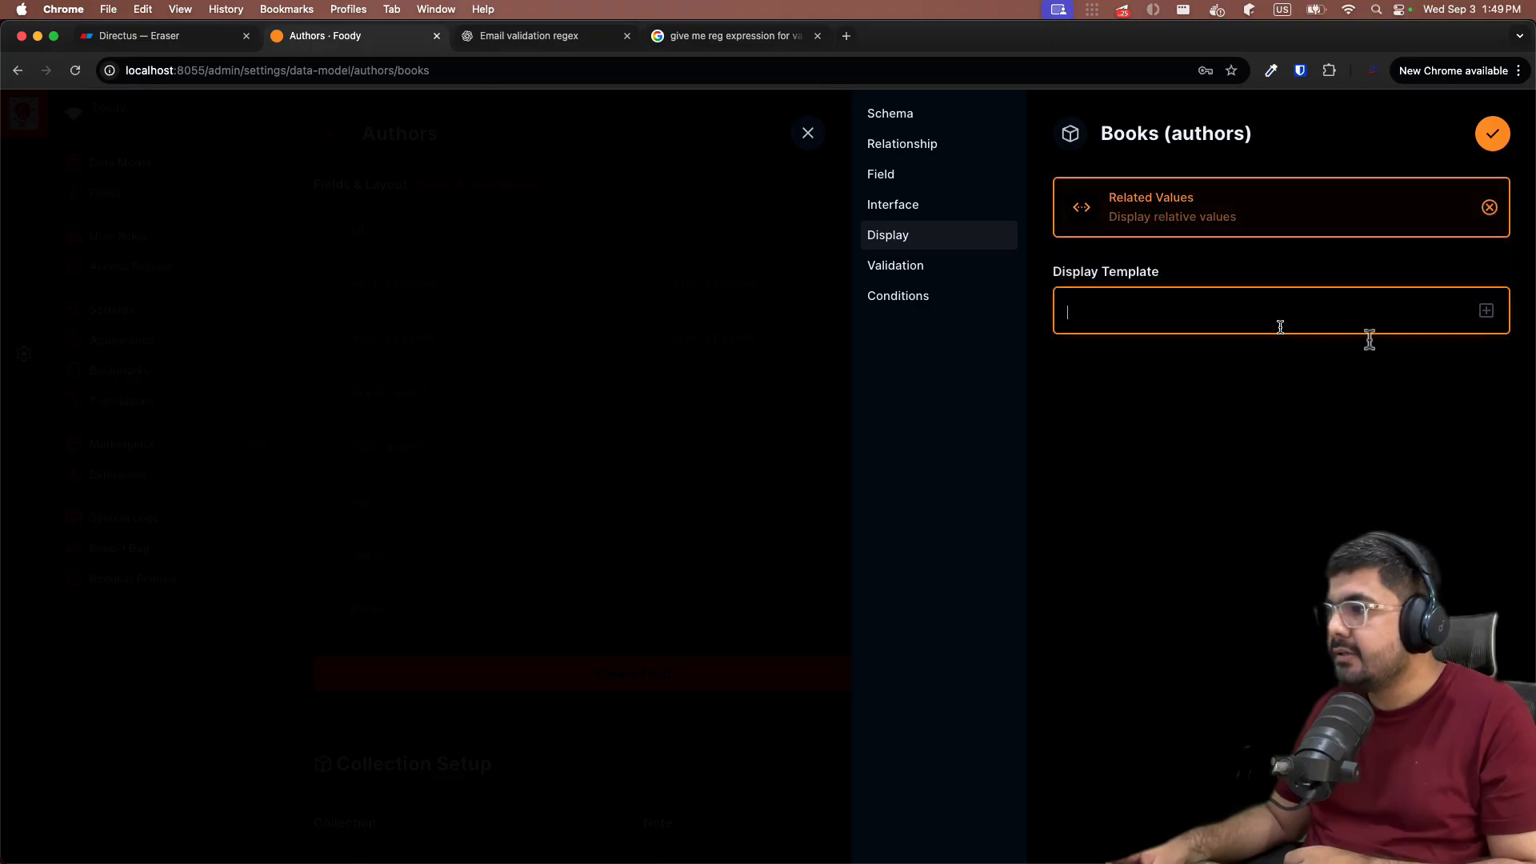
click(1486, 310)
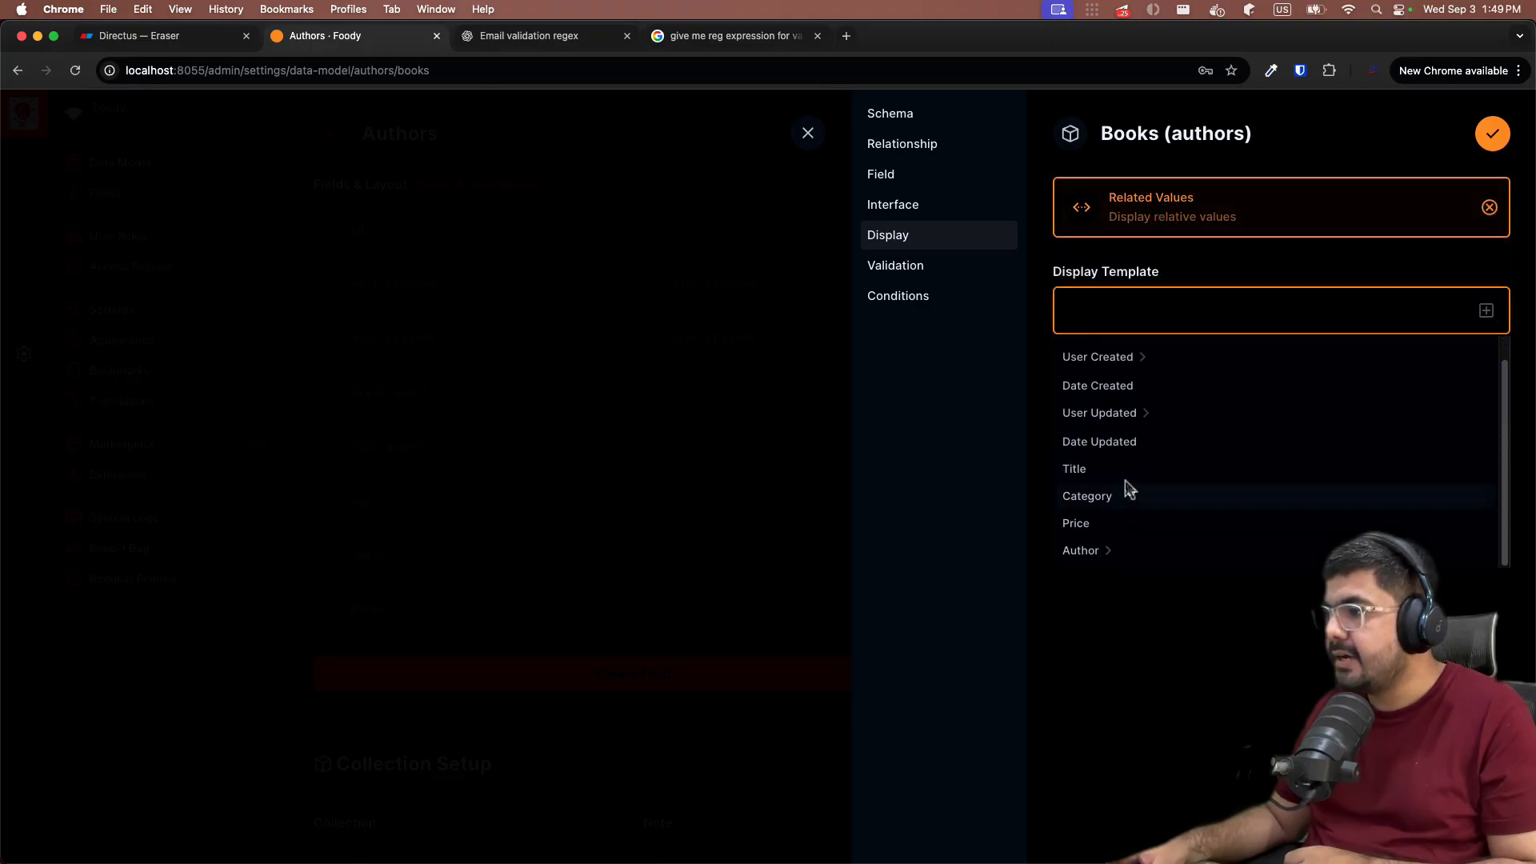
click(1121, 476)
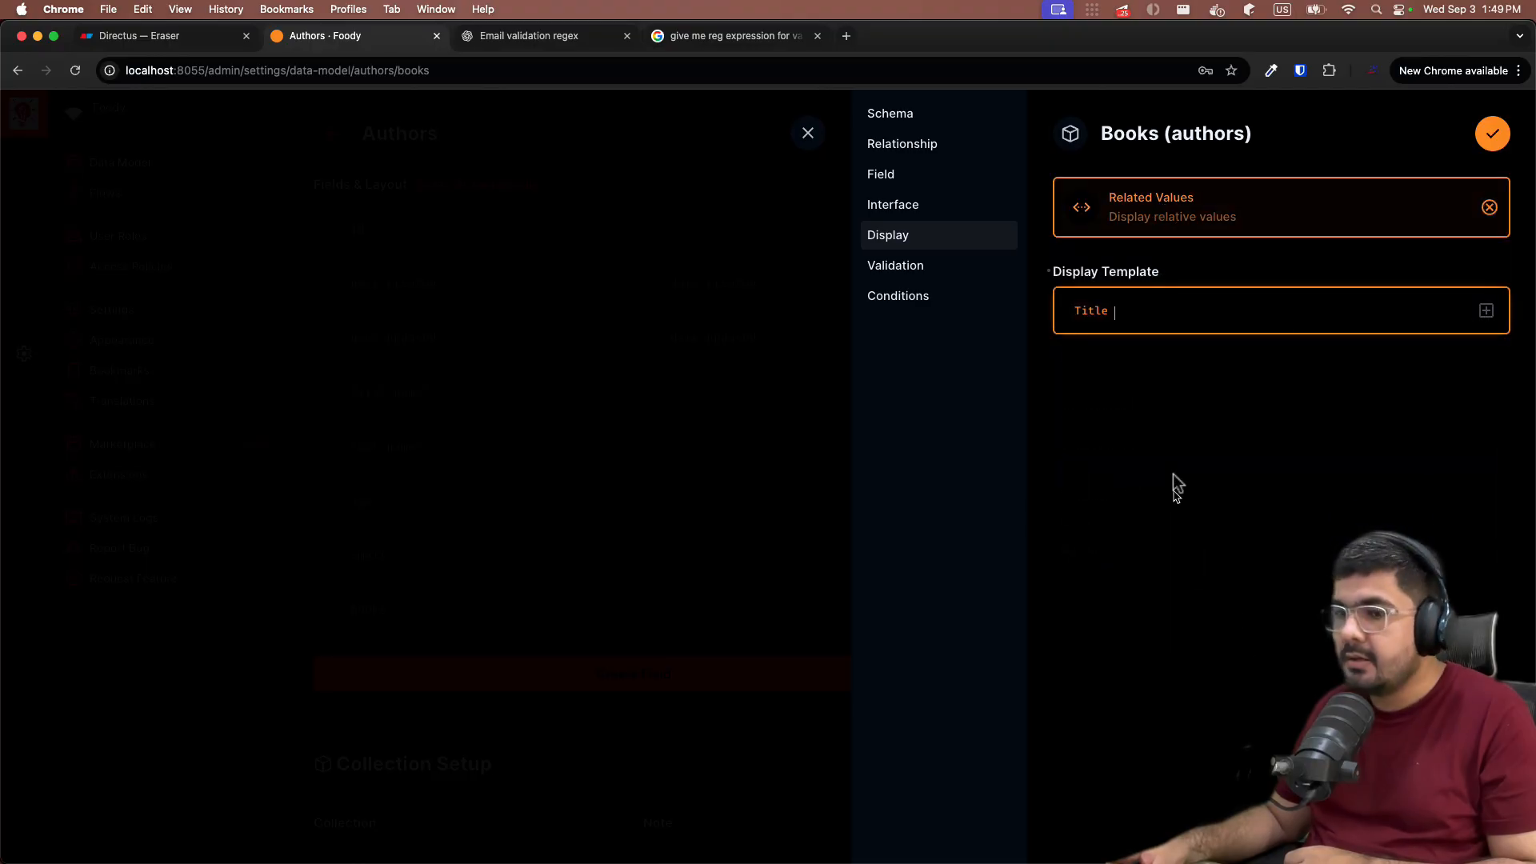
click(1493, 134)
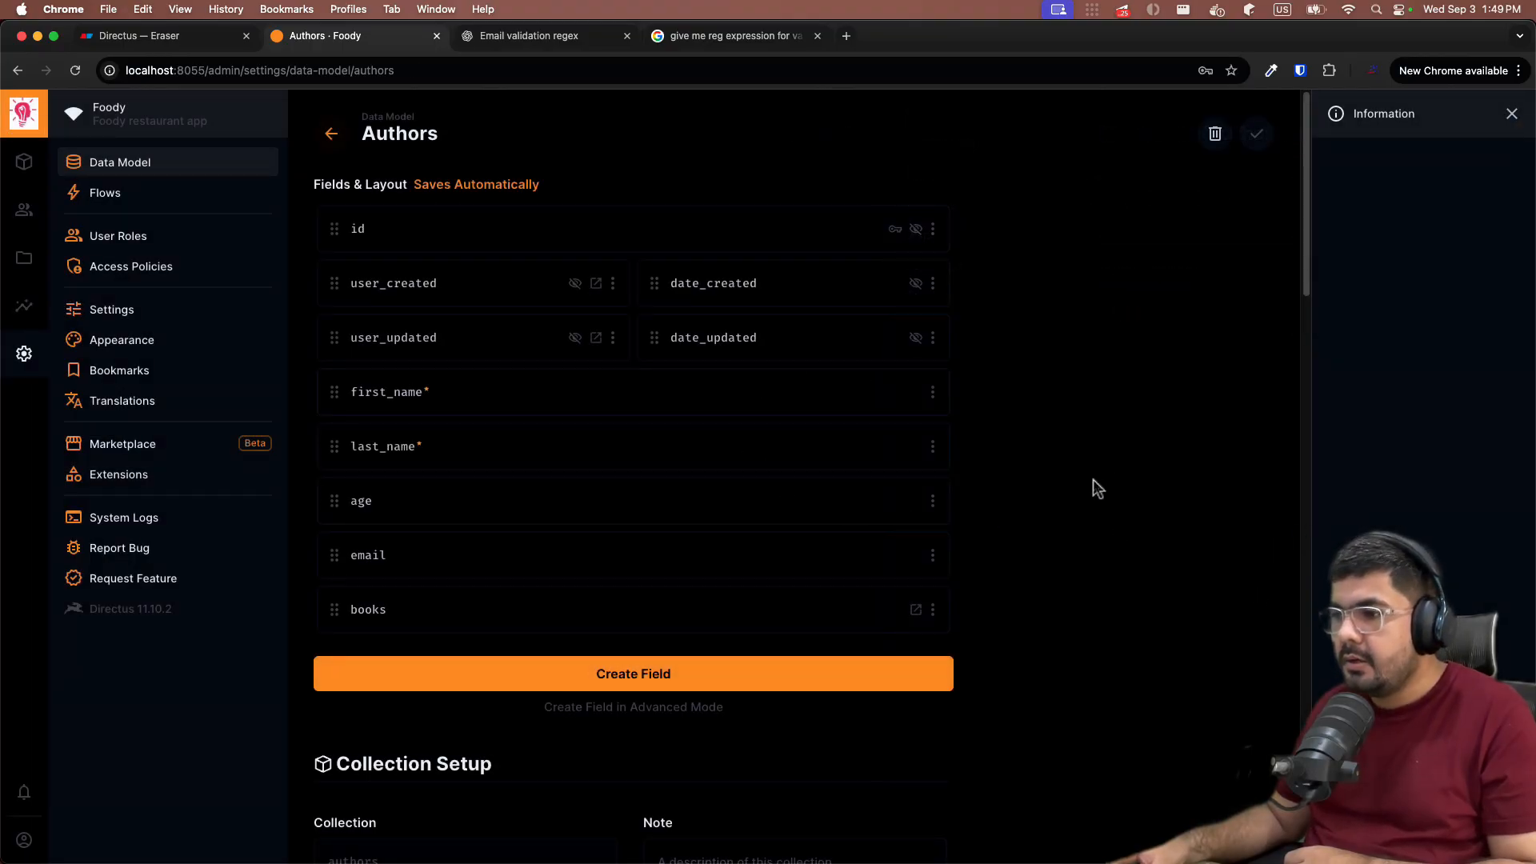
Step: Show the Books column in the Authors content list and view the titles of the author's linked books
click(24, 162)
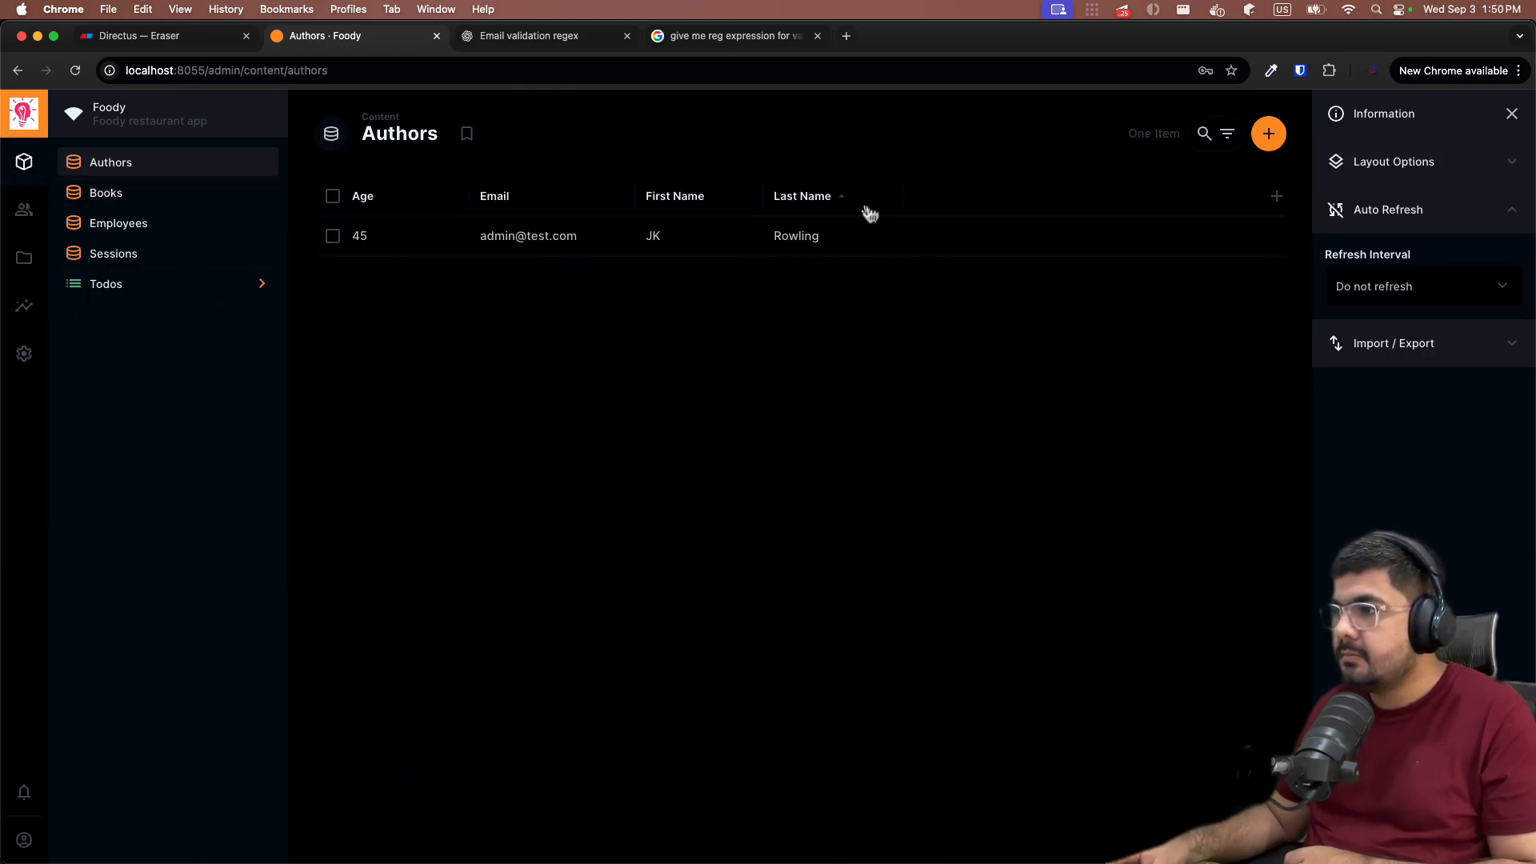
click(1277, 197)
scroll(1162, 334, down, 2)
click(1112, 422)
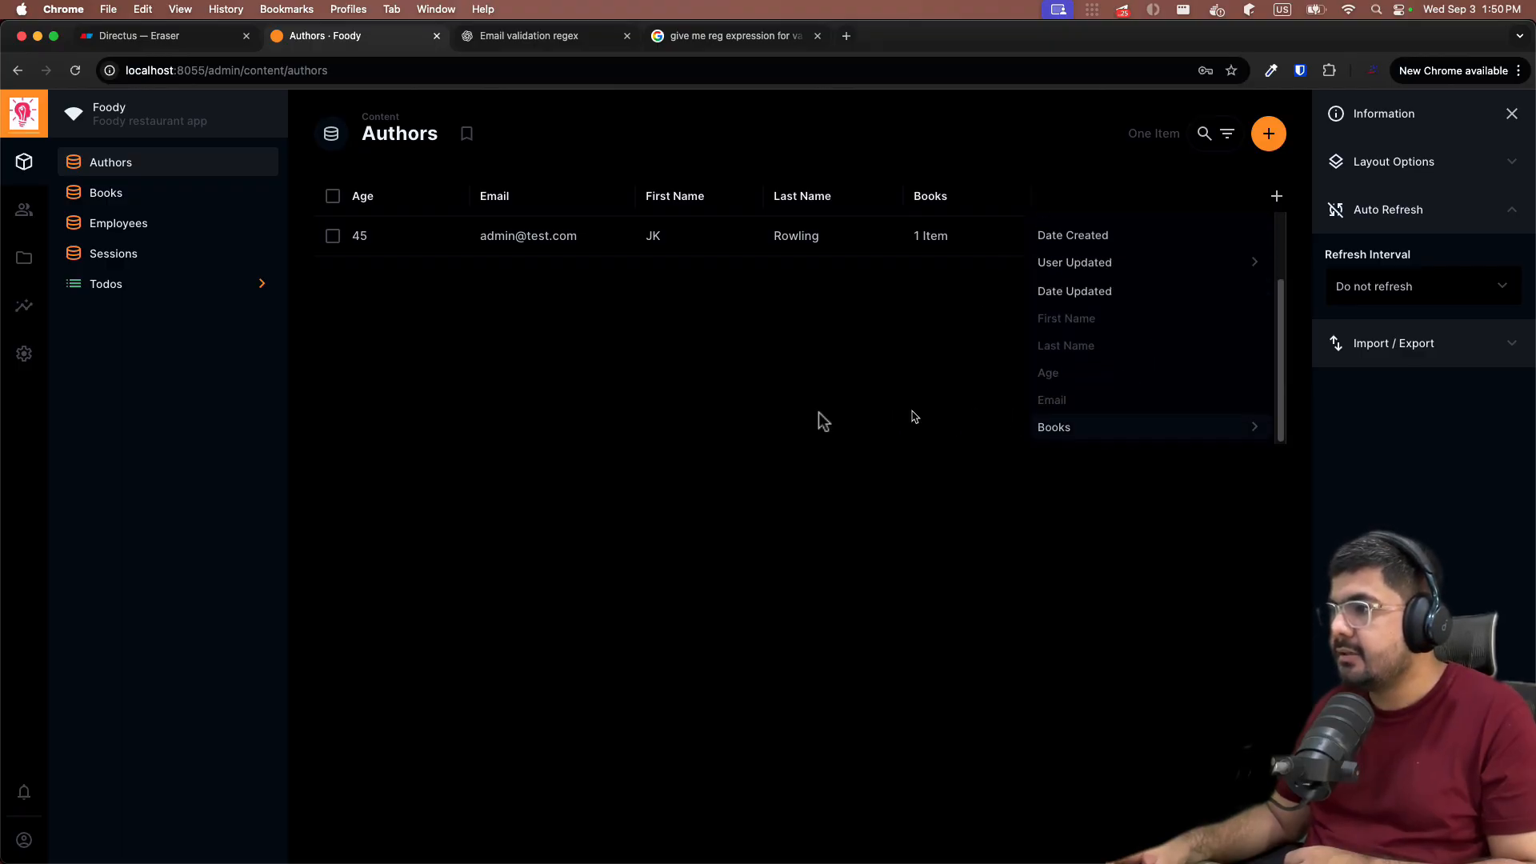
click(933, 236)
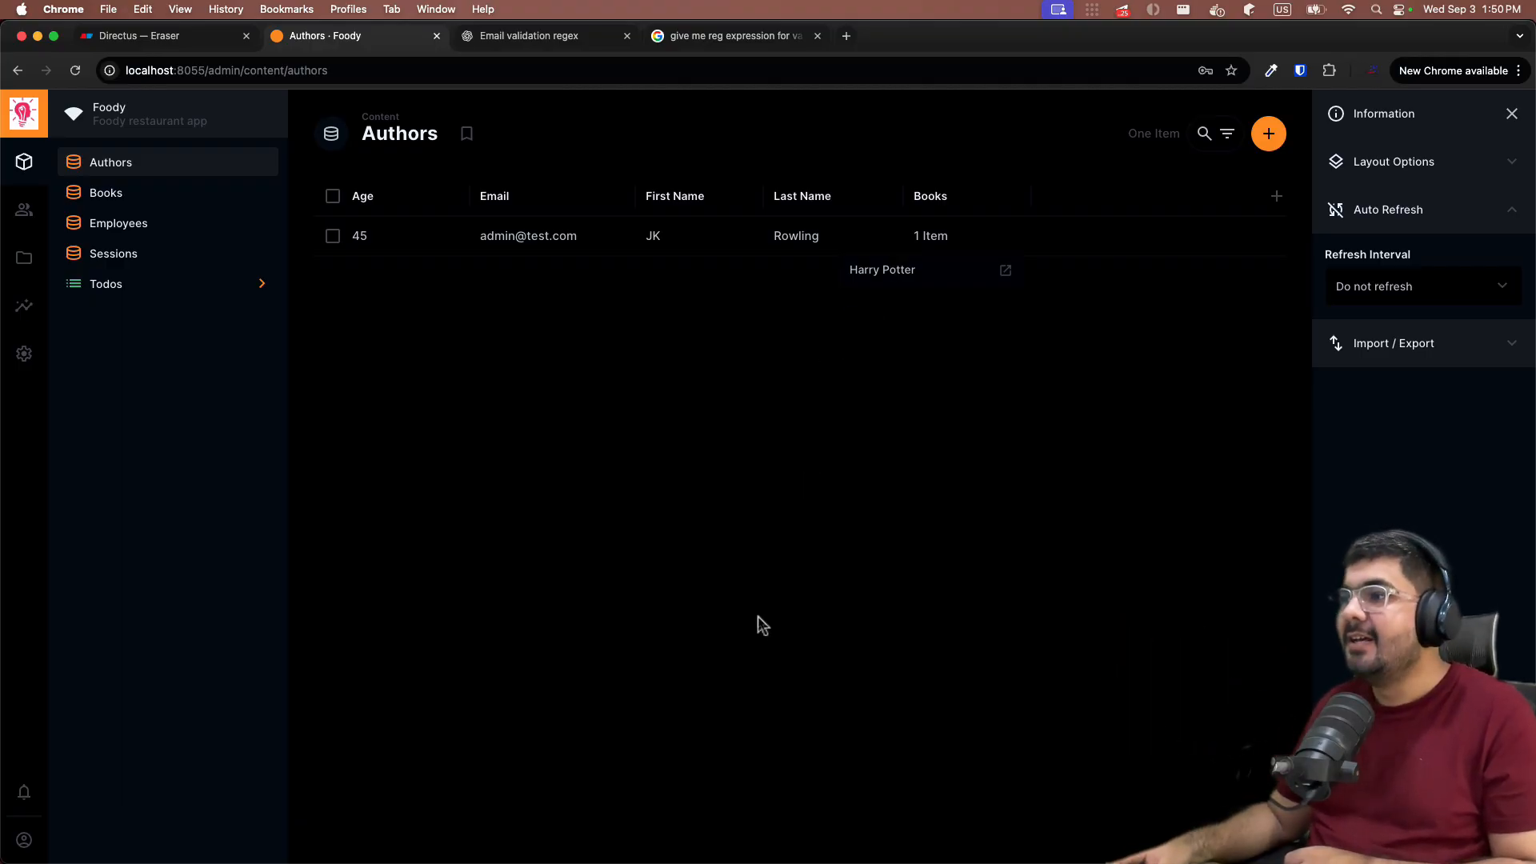
Step: Add the related author's First Name and Last Name as columns in the Books content list
click(120, 193)
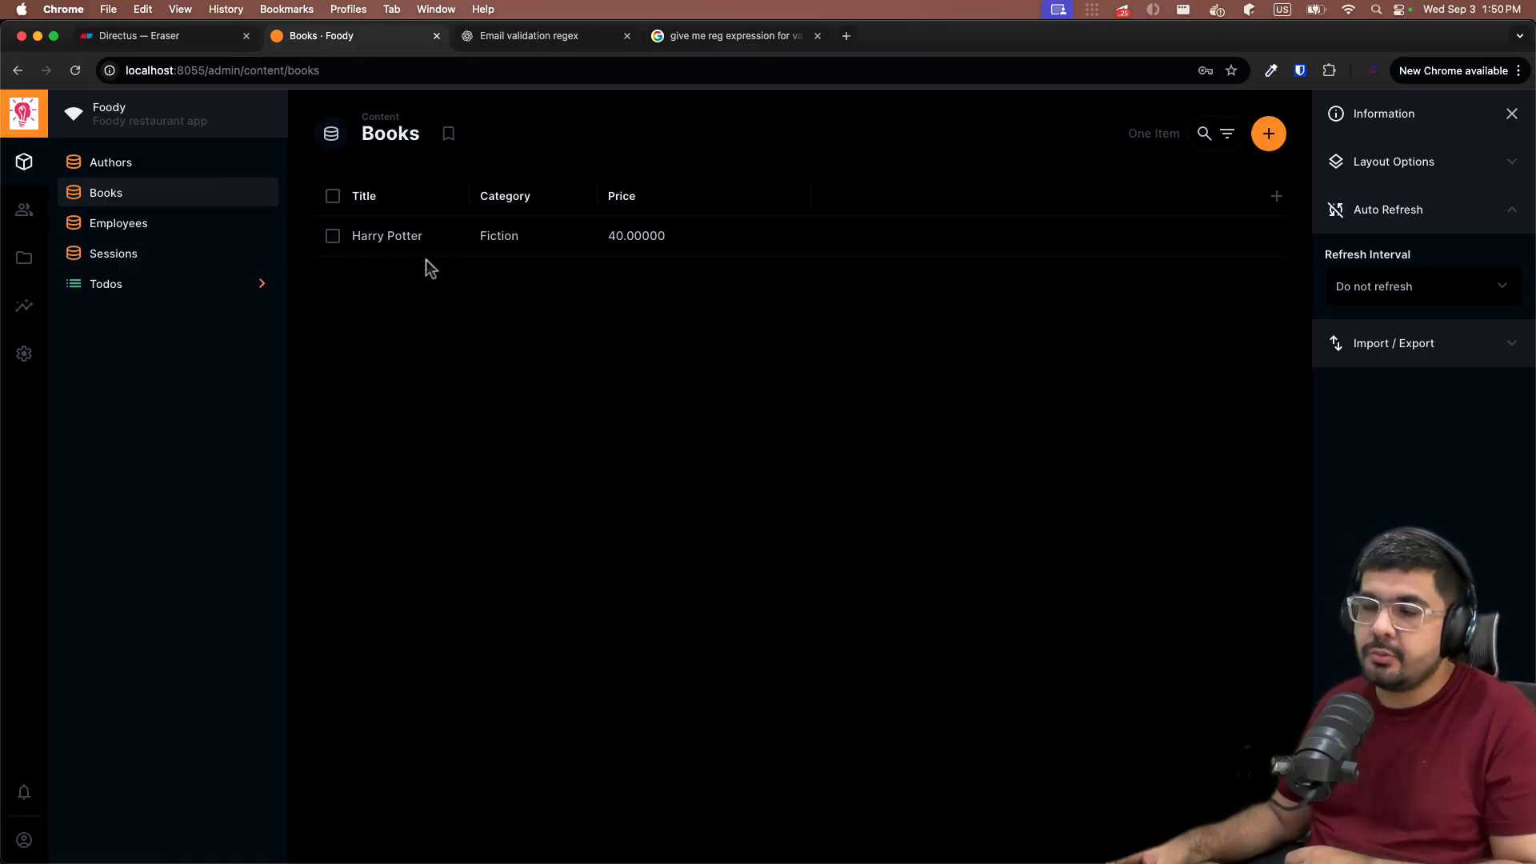
click(1277, 197)
scroll(1228, 336, down, 2)
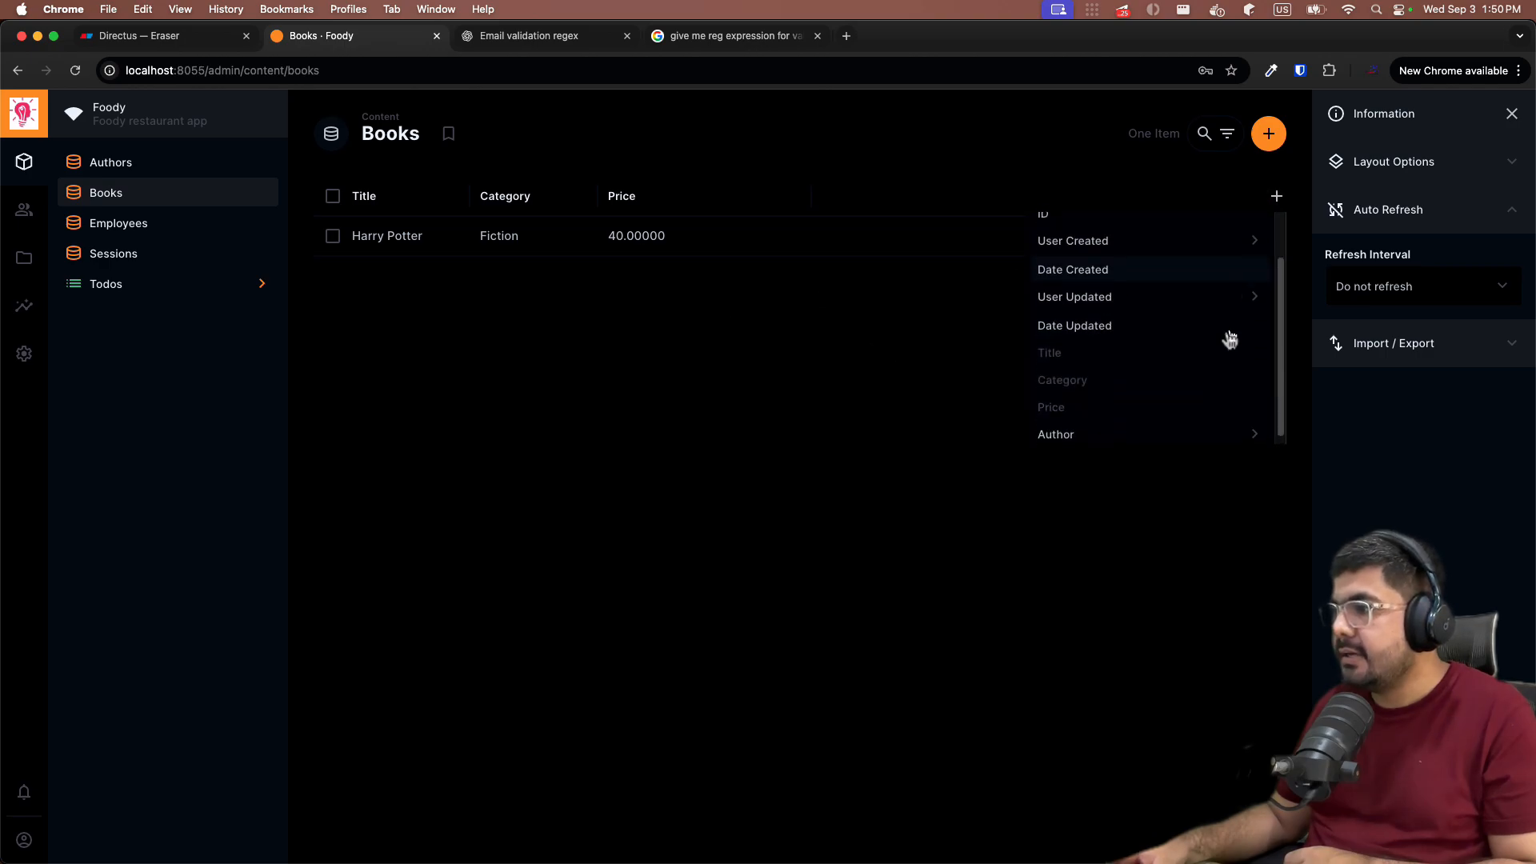
click(1253, 428)
scroll(1097, 333, down, 3)
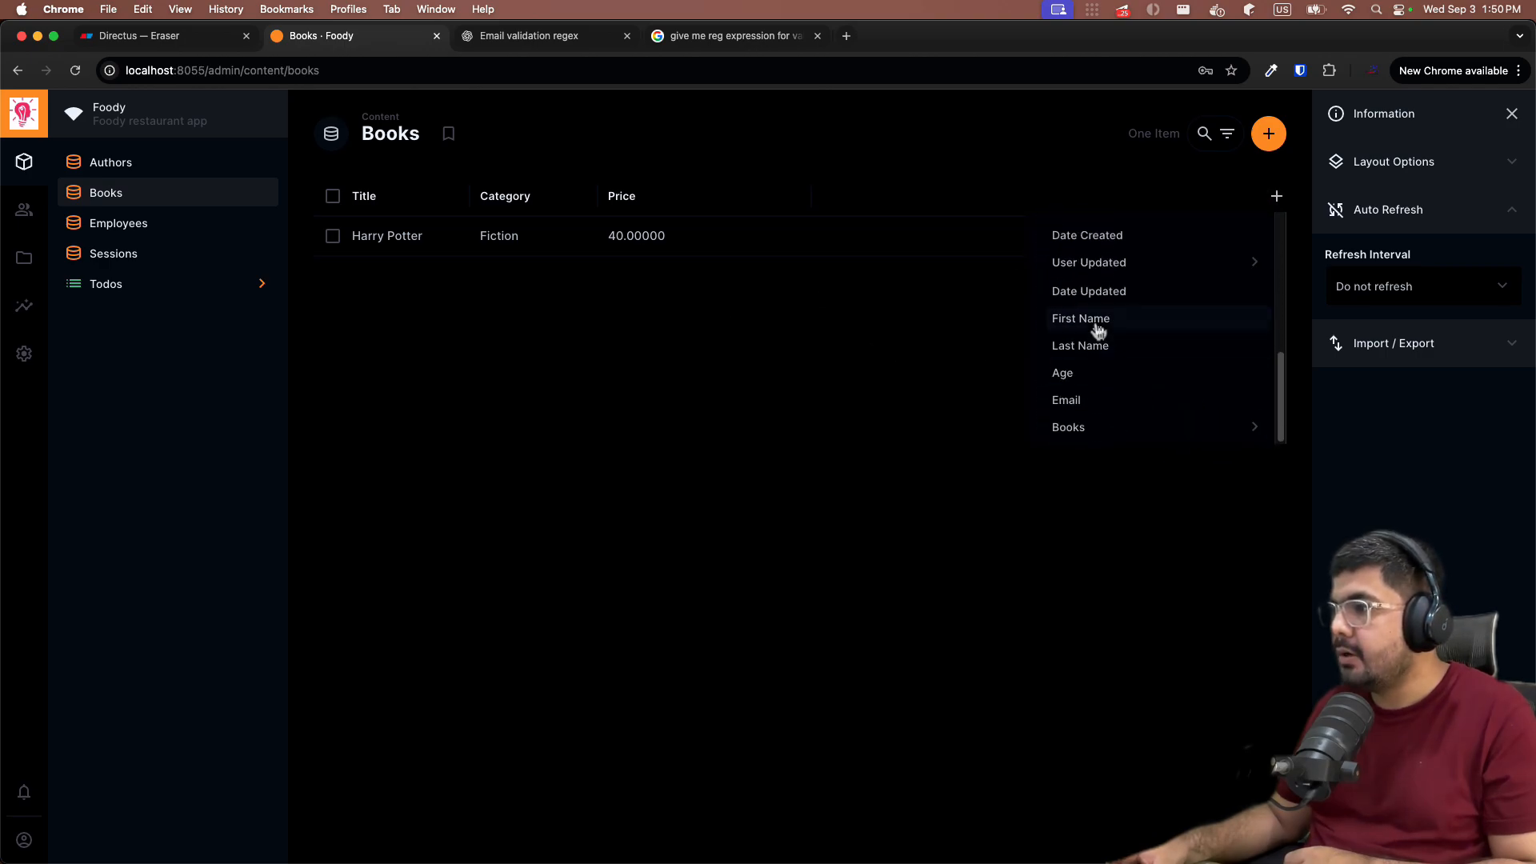
scroll(1101, 312, up, 2)
scroll(1093, 318, down, 1)
scroll(1093, 318, down, 1)
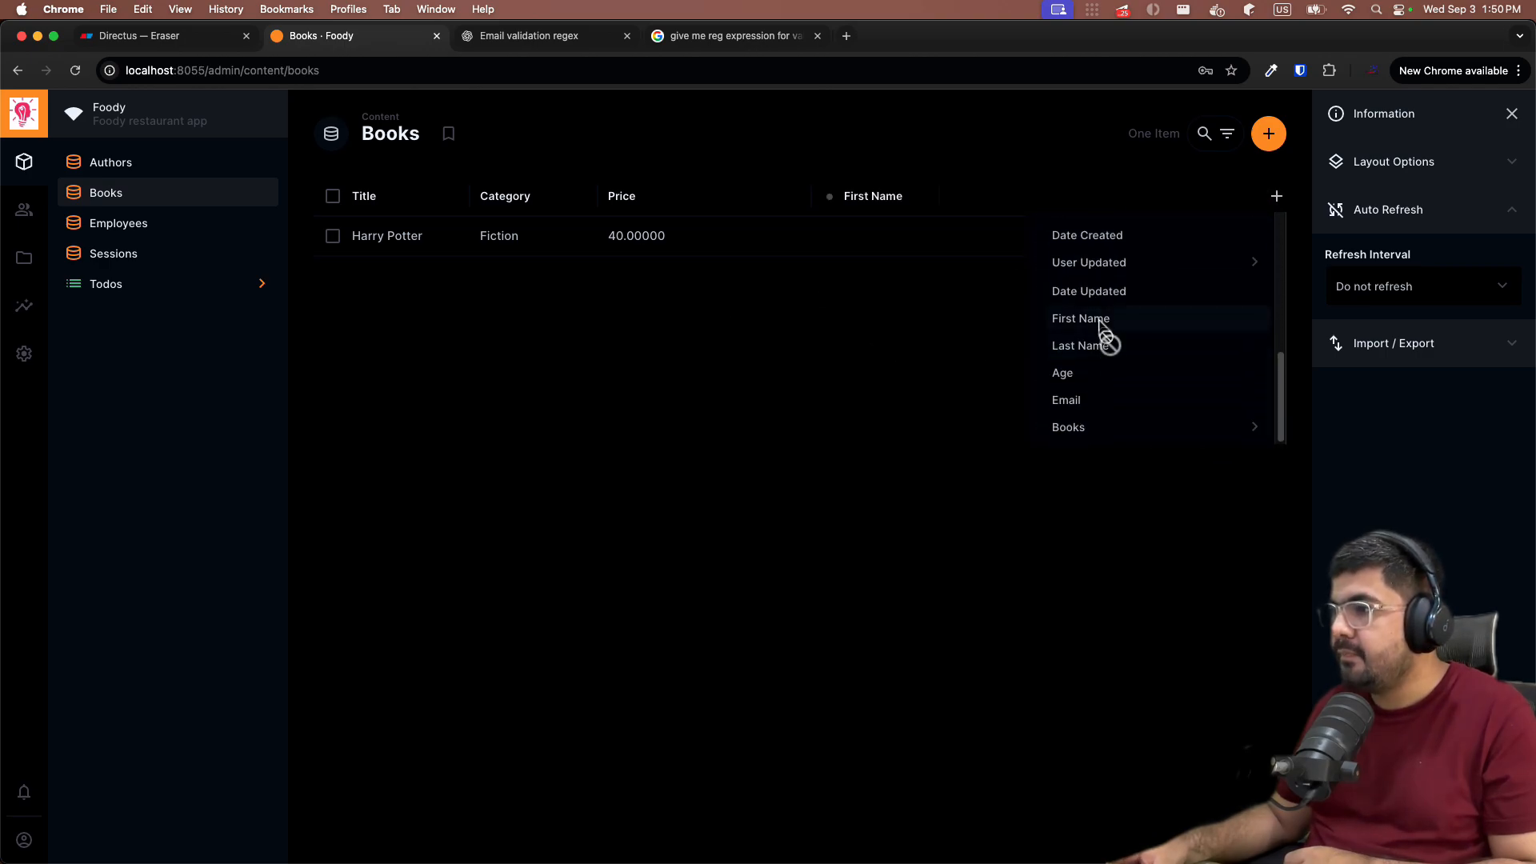
click(1109, 346)
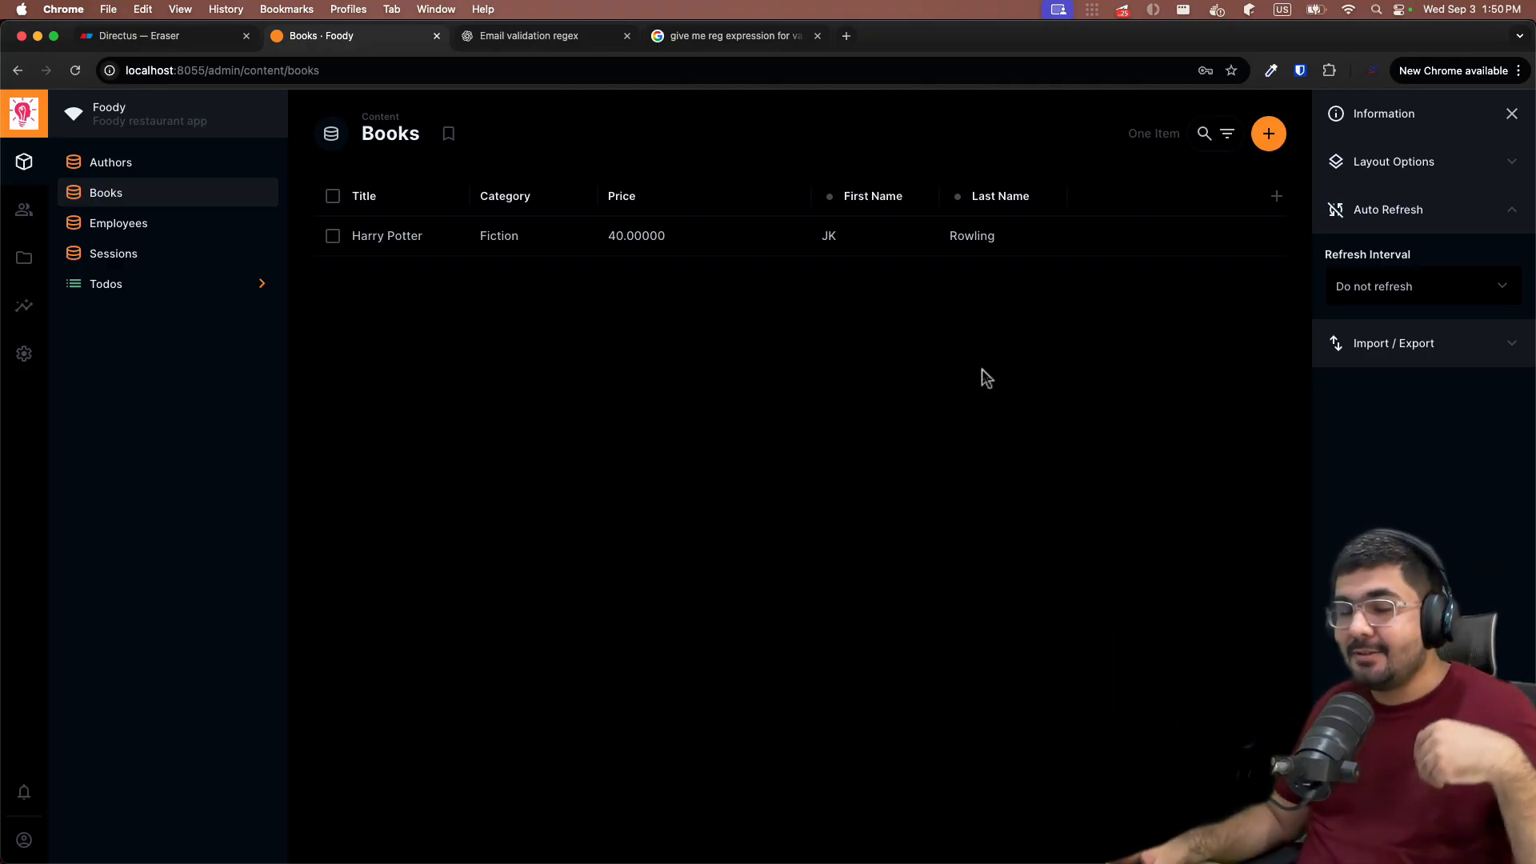
click(155, 42)
click(361, 38)
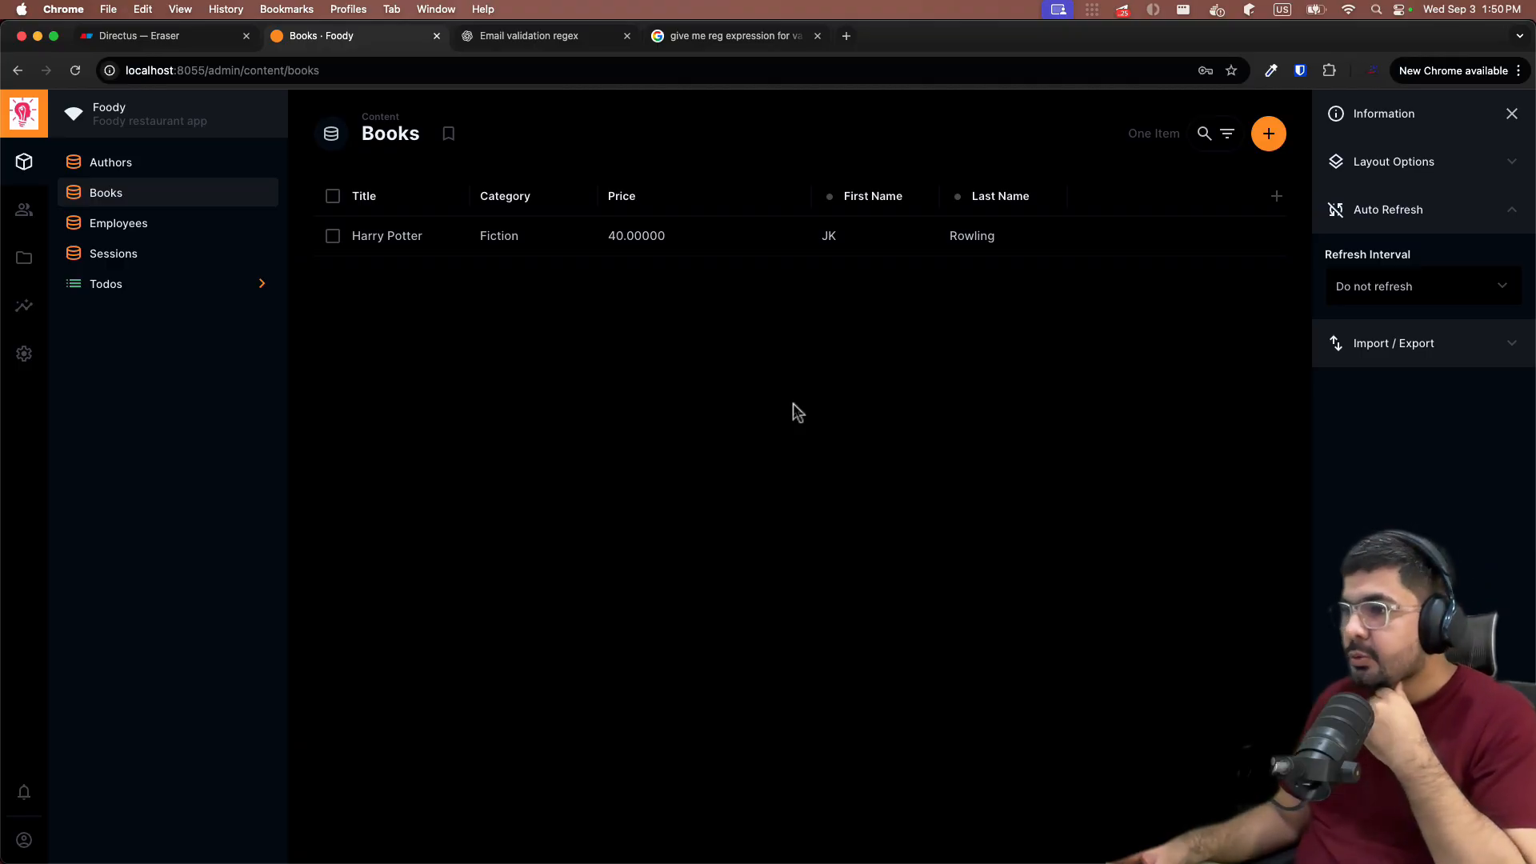
click(135, 164)
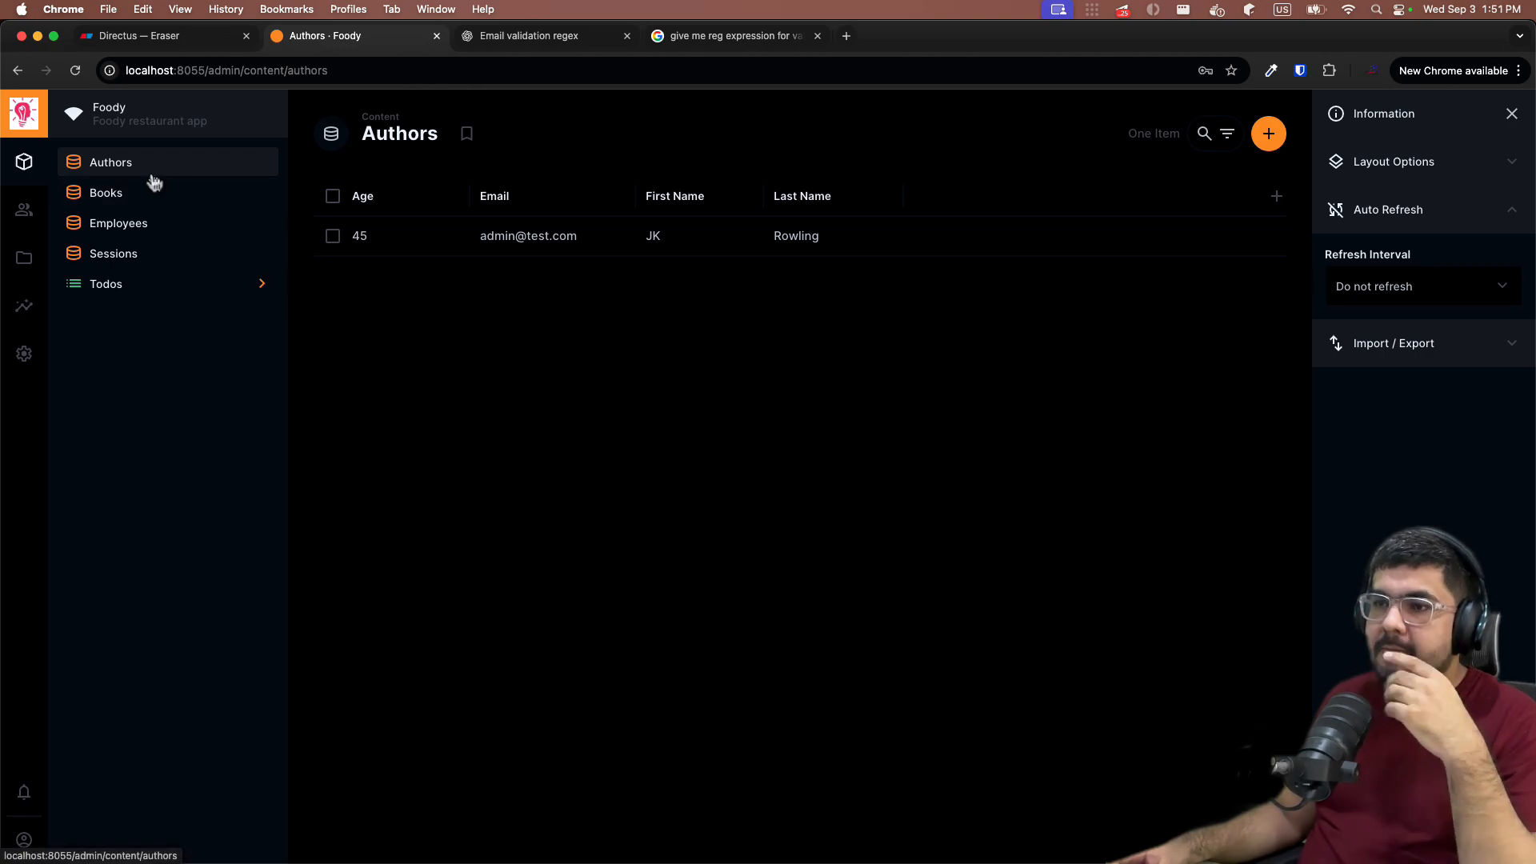
click(95, 200)
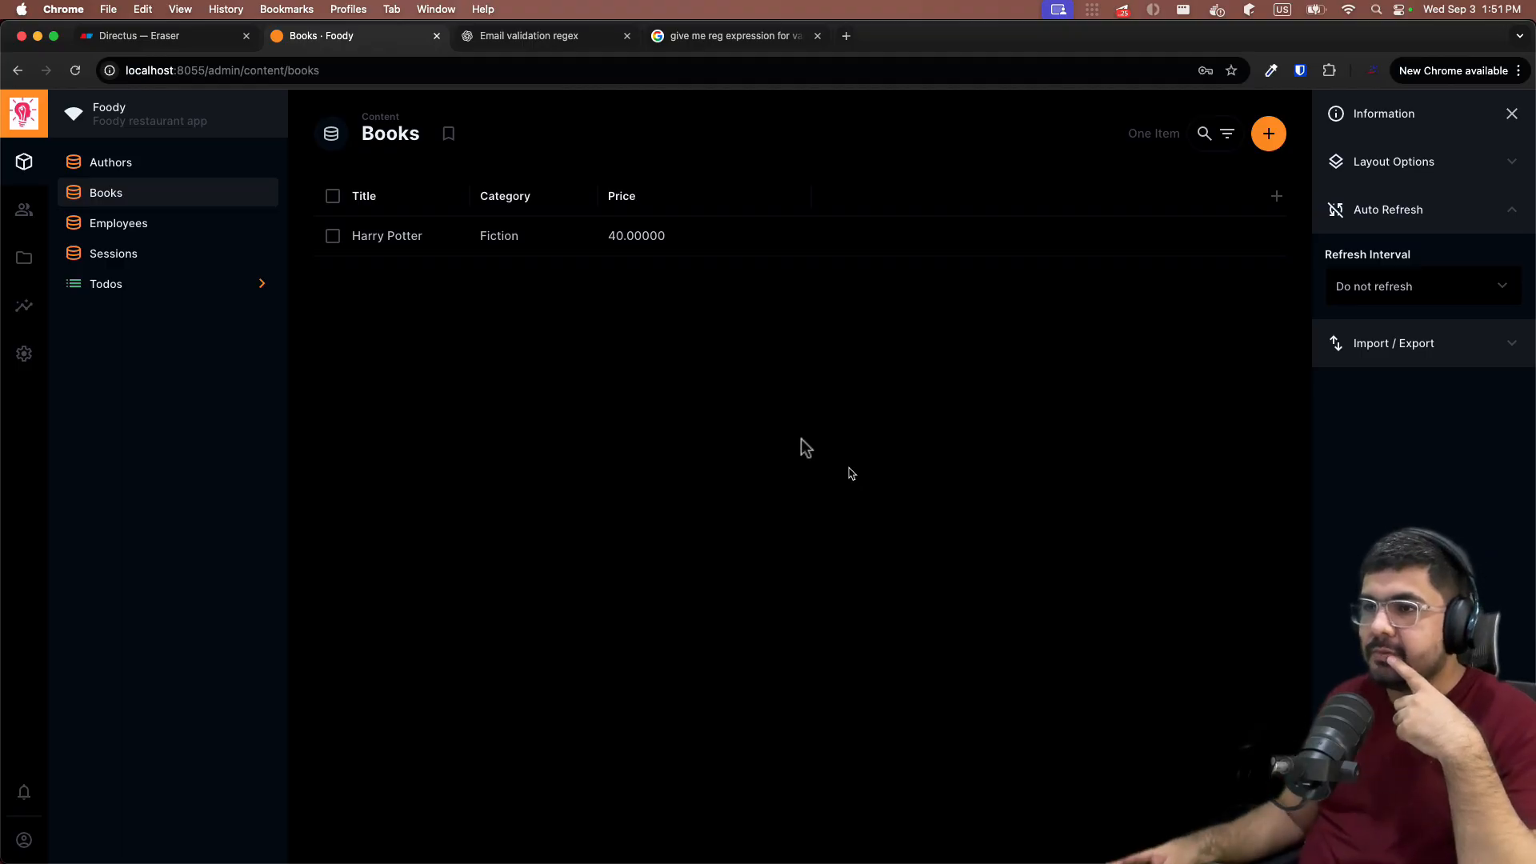
click(144, 165)
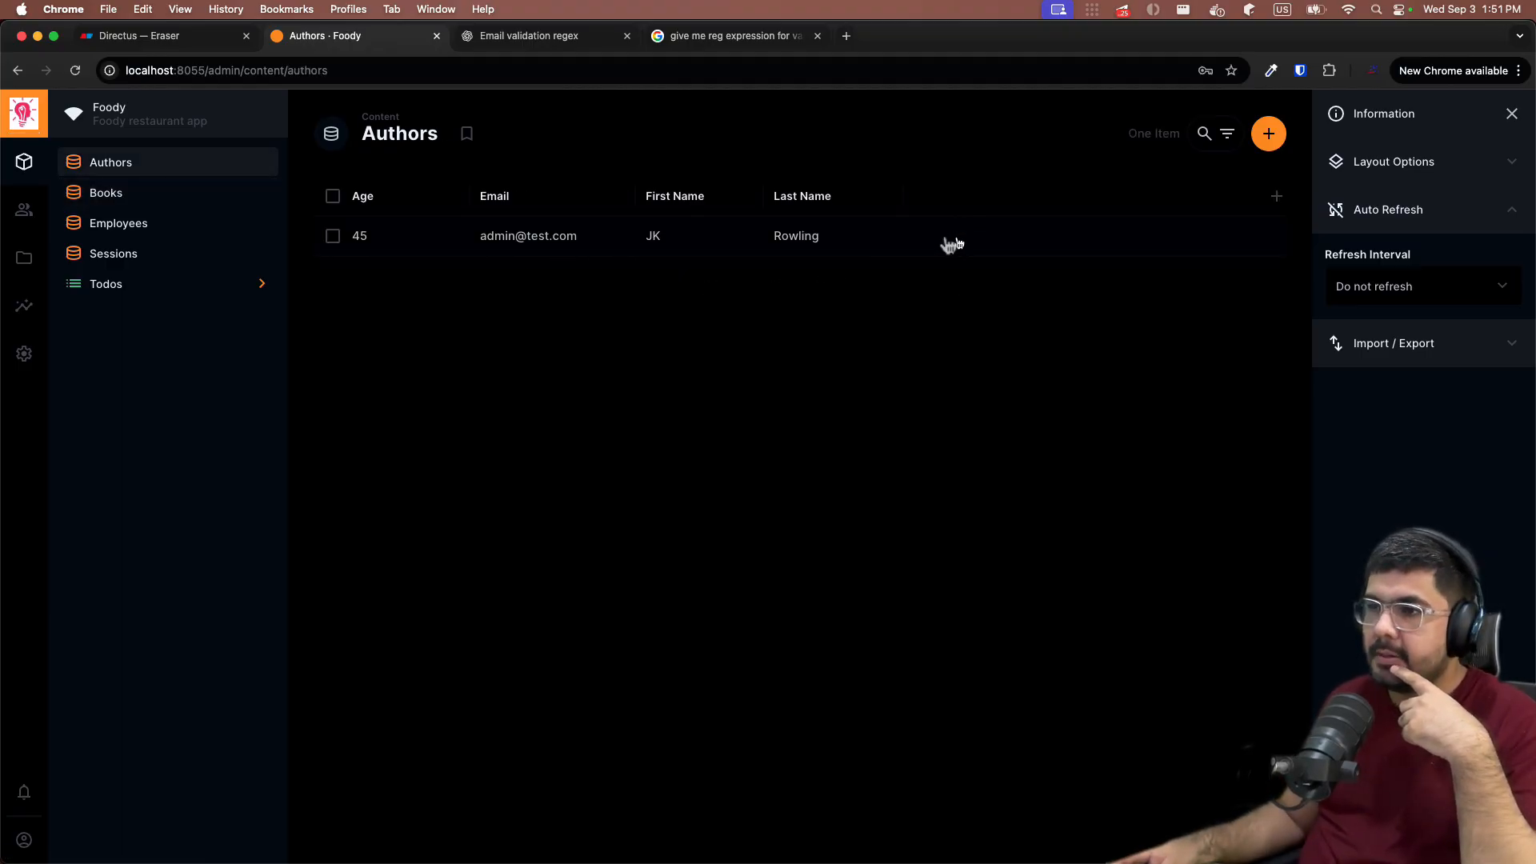
Step: Show the linked author's First Name and Last Name columns in the Books content list again
click(207, 201)
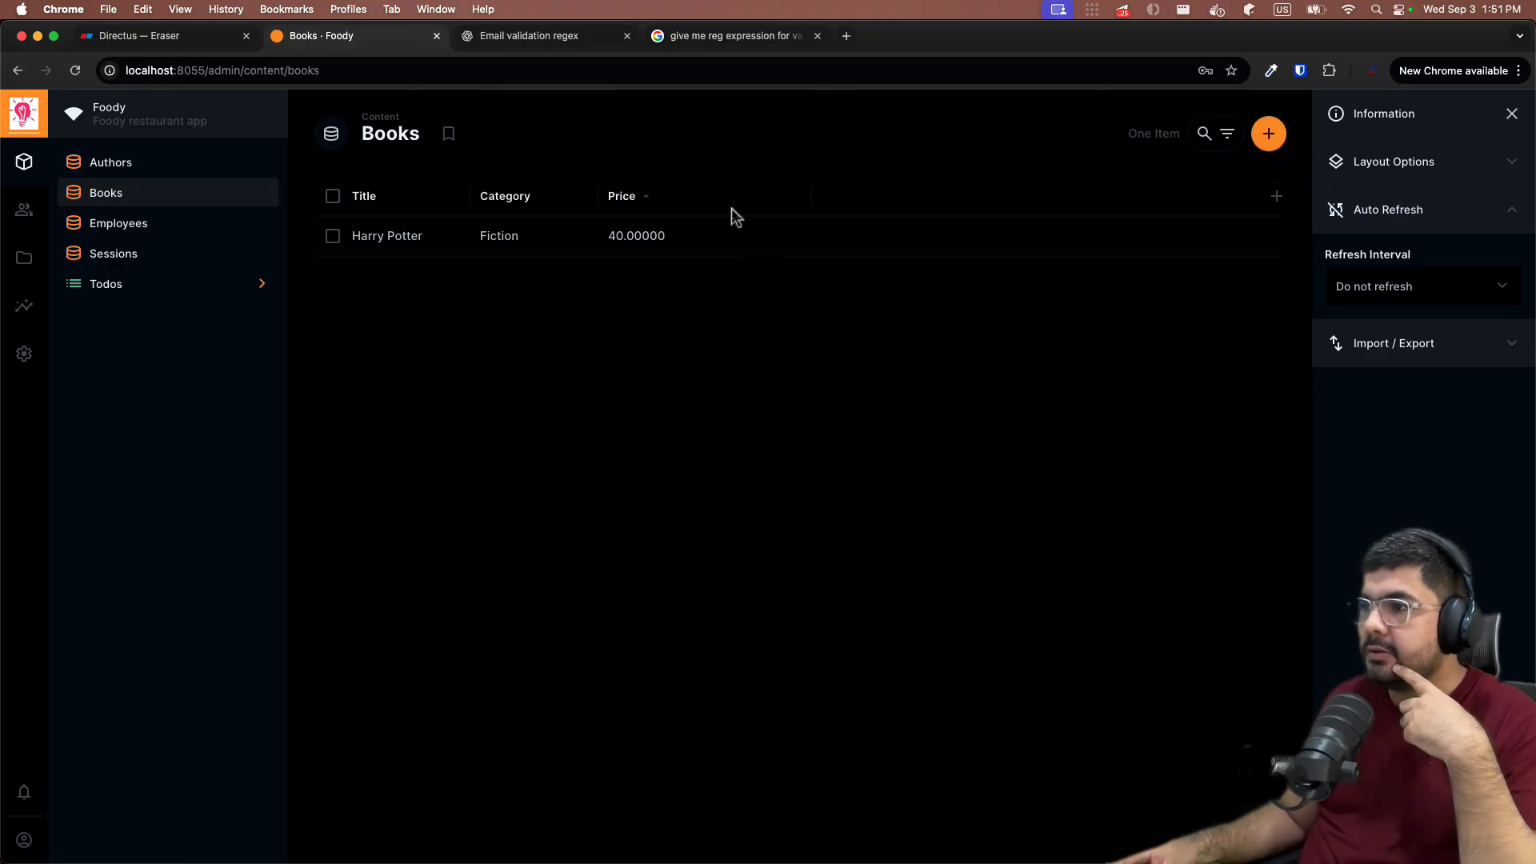
click(1272, 195)
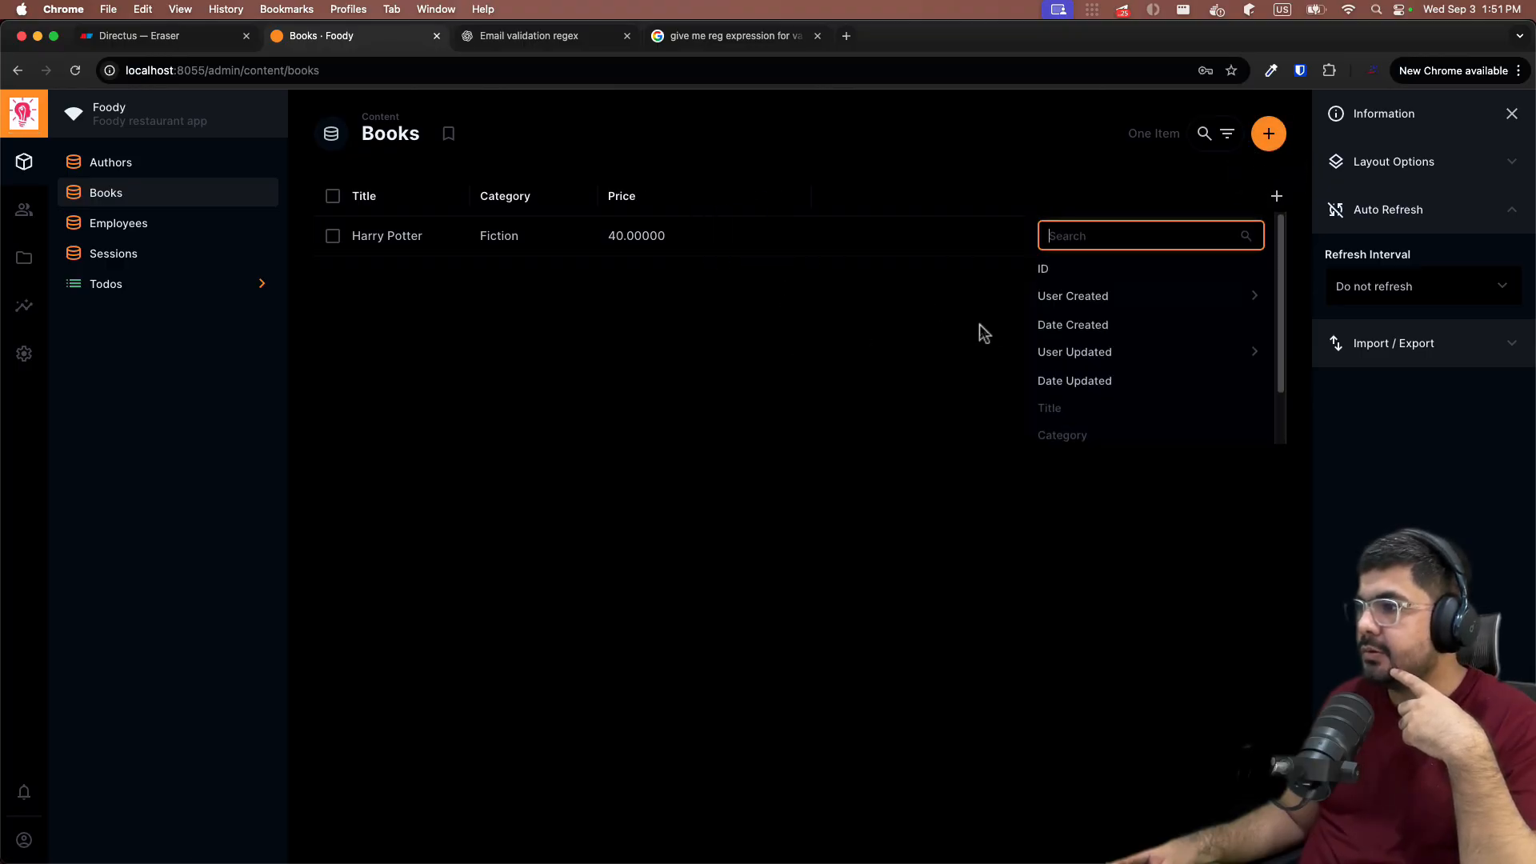
scroll(1032, 344, down, 2)
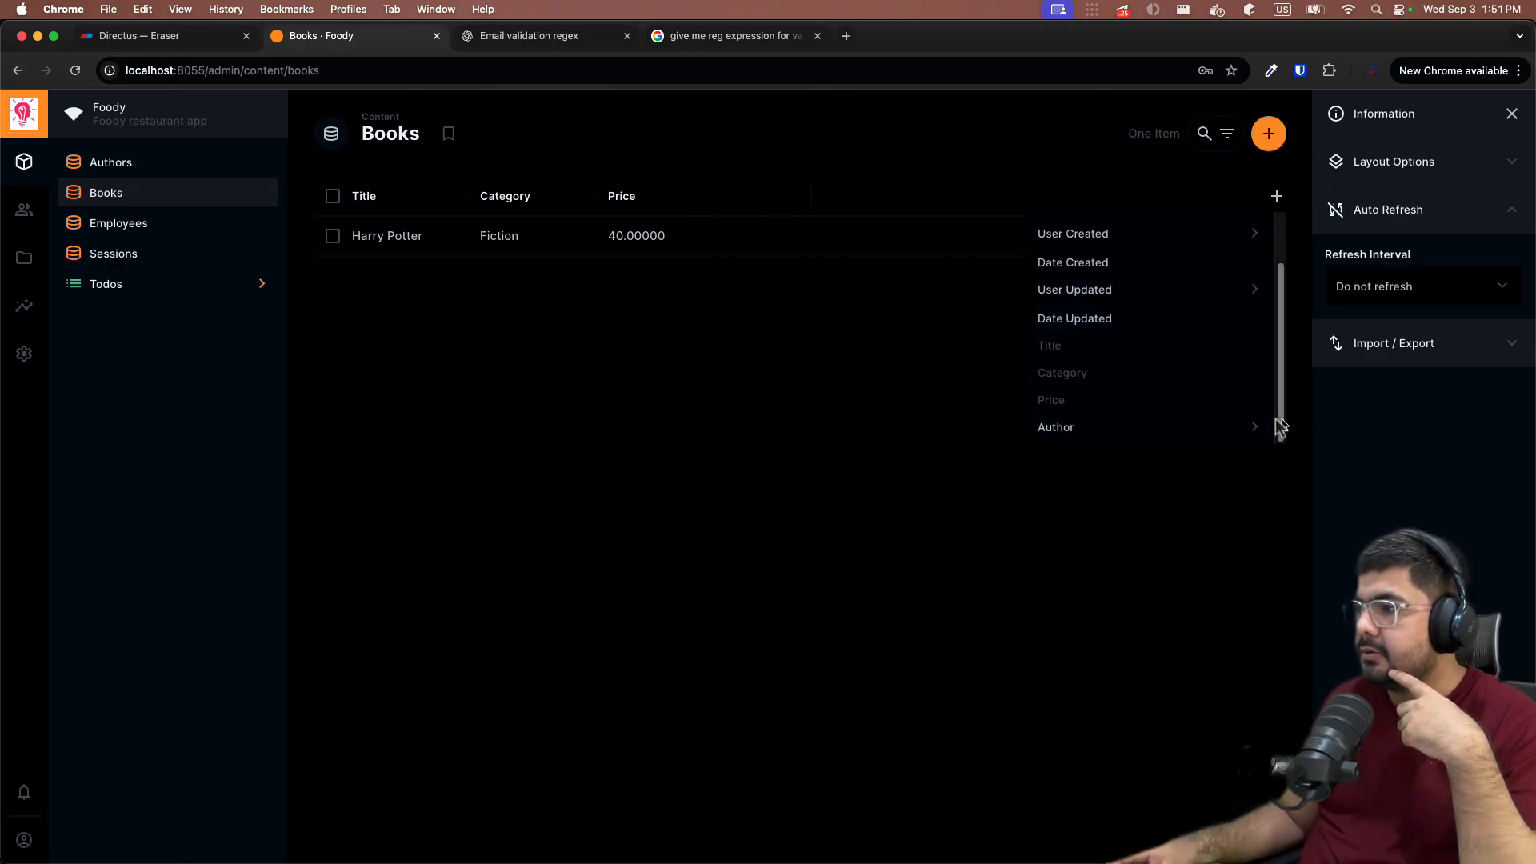
click(1254, 427)
scroll(1093, 356, down, 3)
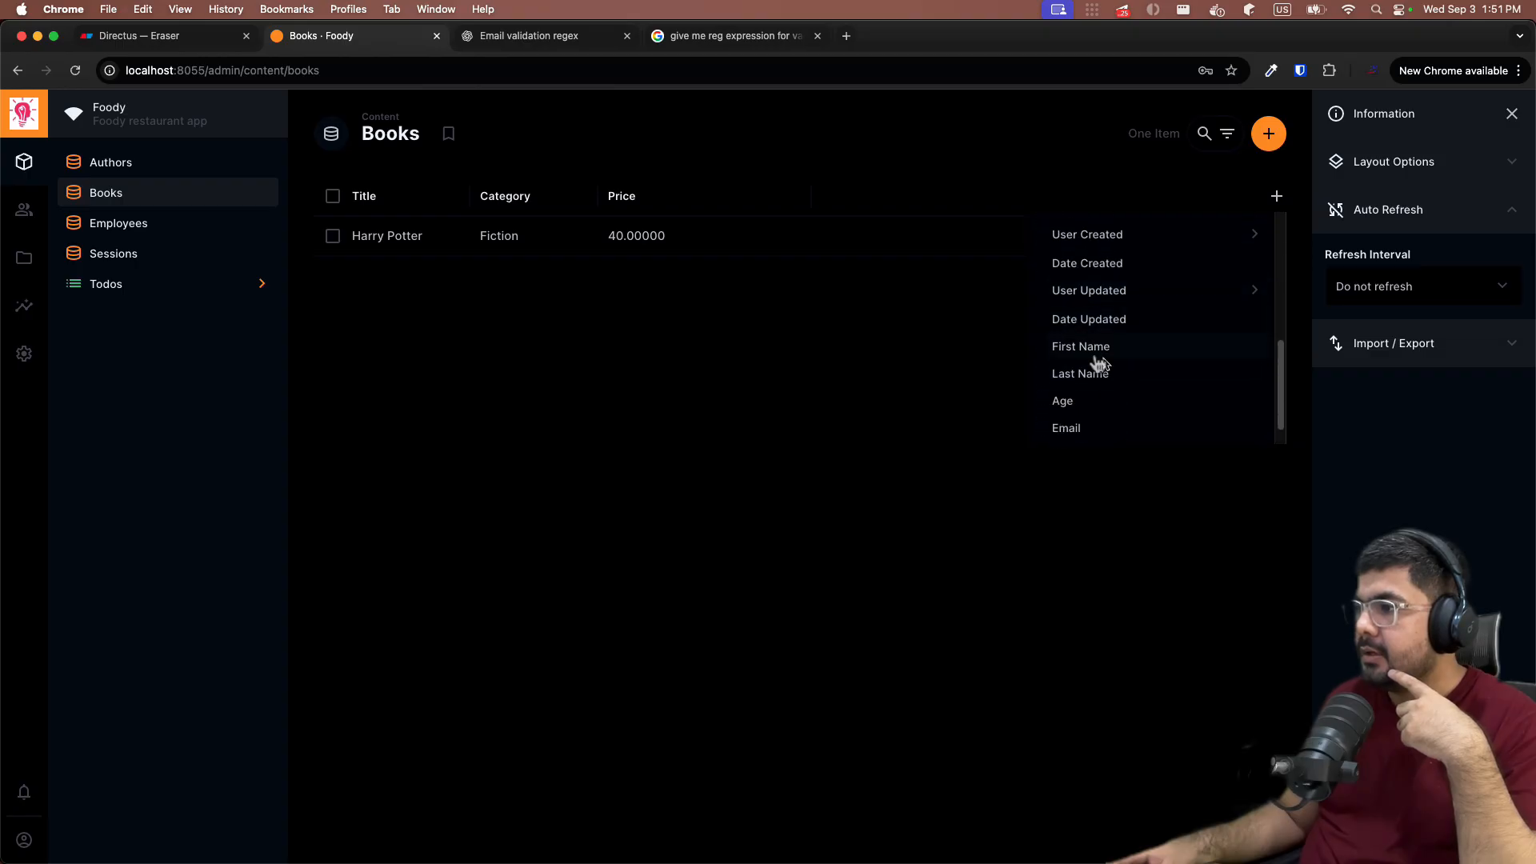
click(1096, 350)
click(1084, 374)
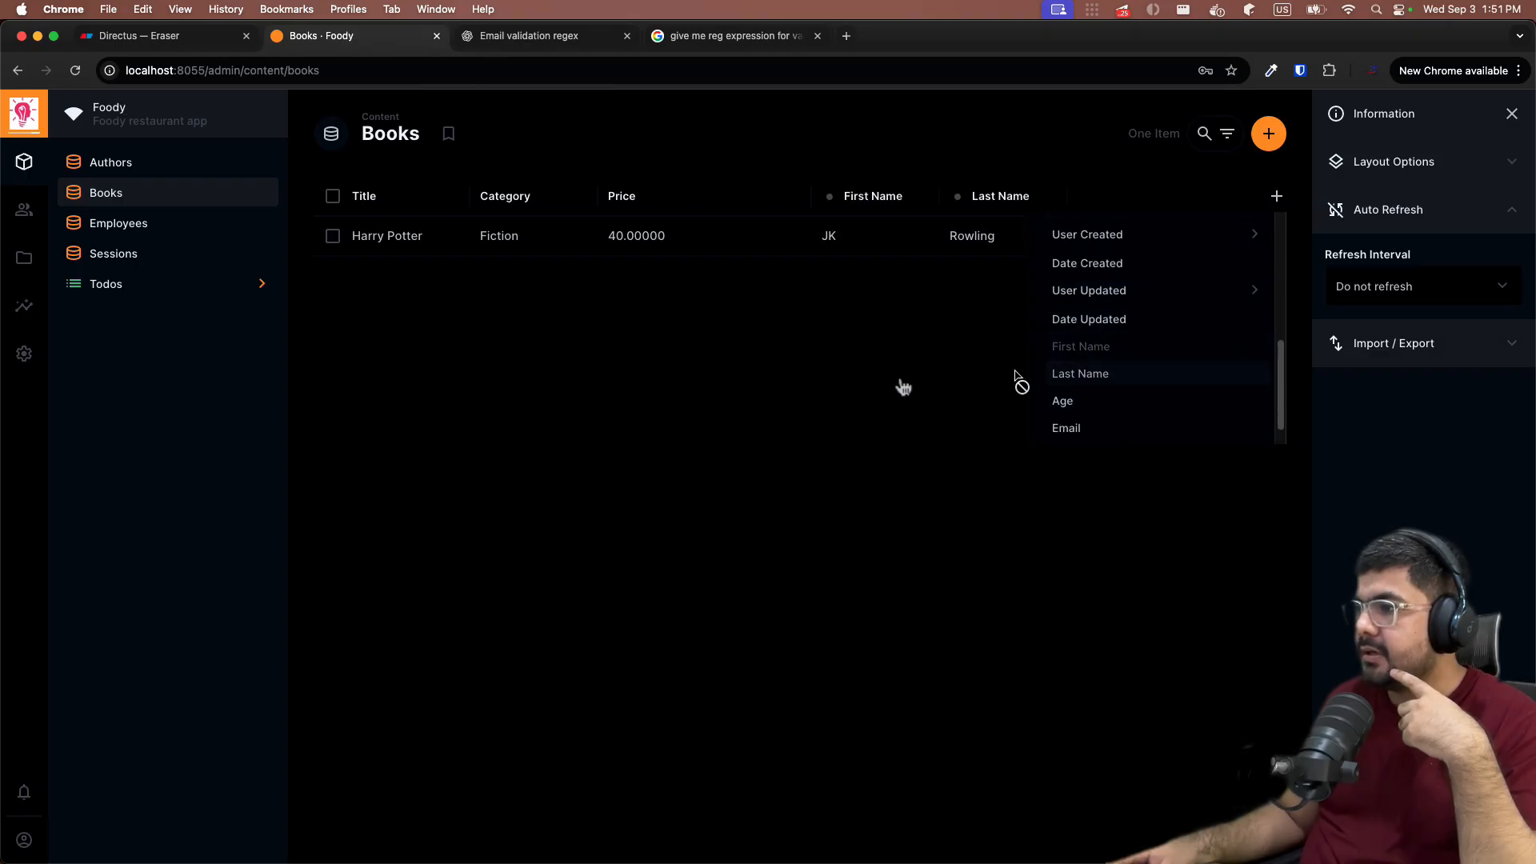
click(889, 429)
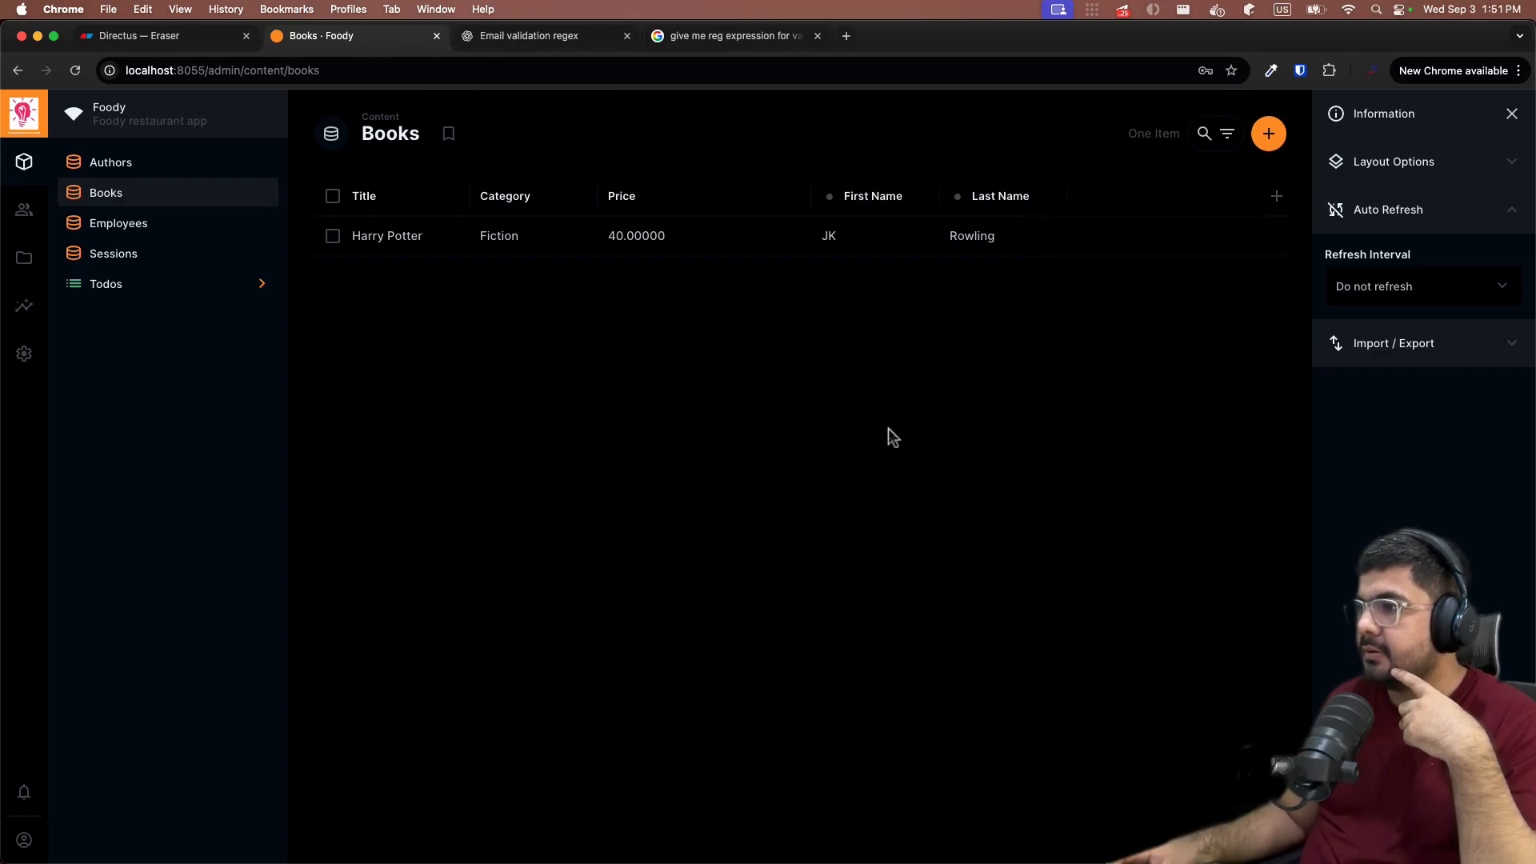
Step: Save the current Books view as a bookmark named Books with authors, coloured blue #3399FF
click(449, 134)
text(B)
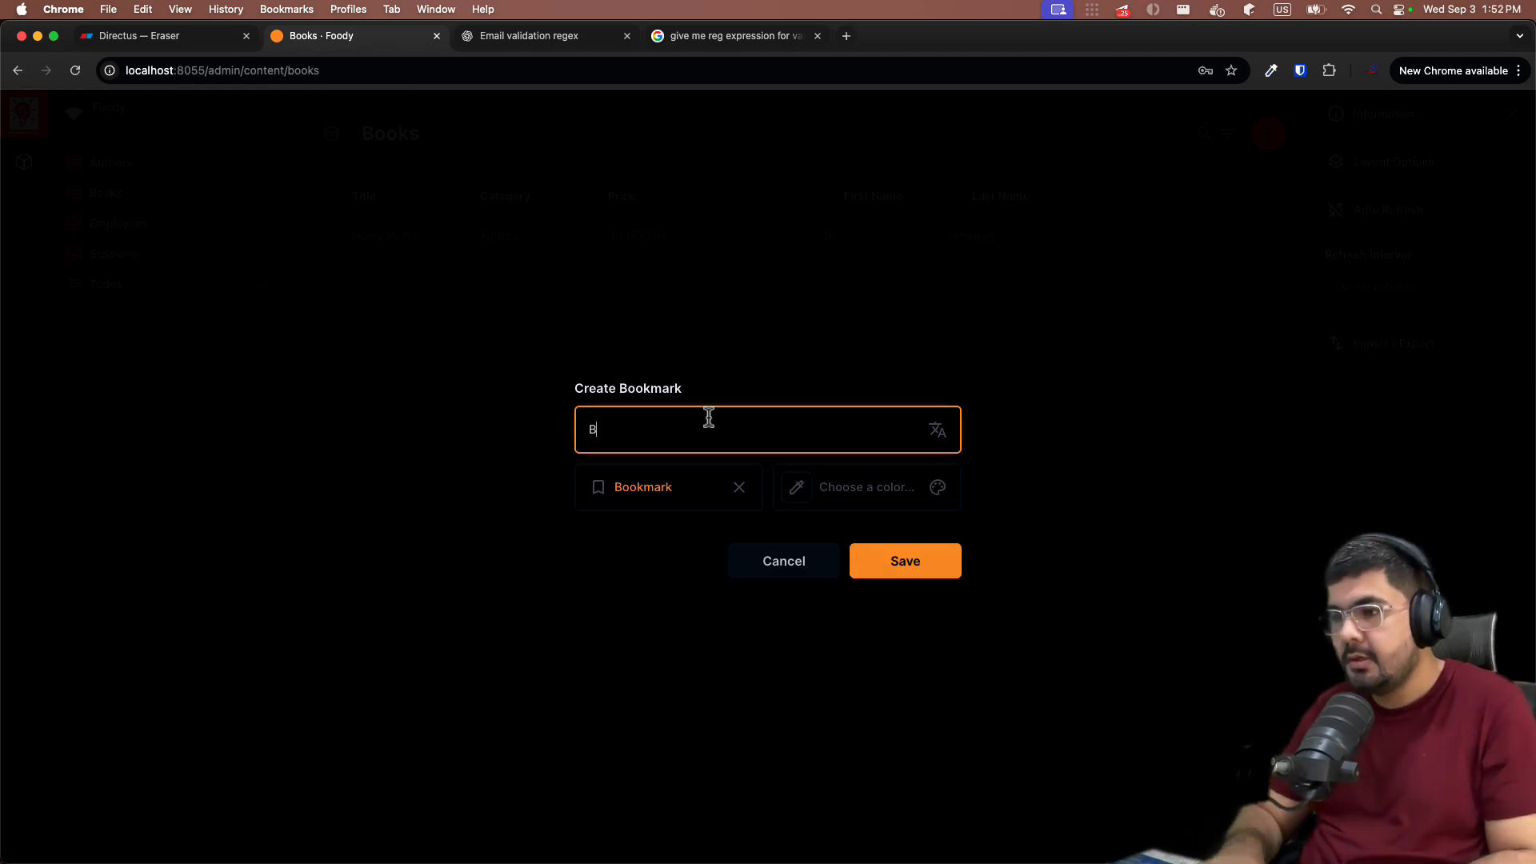
text(ooks with authors)
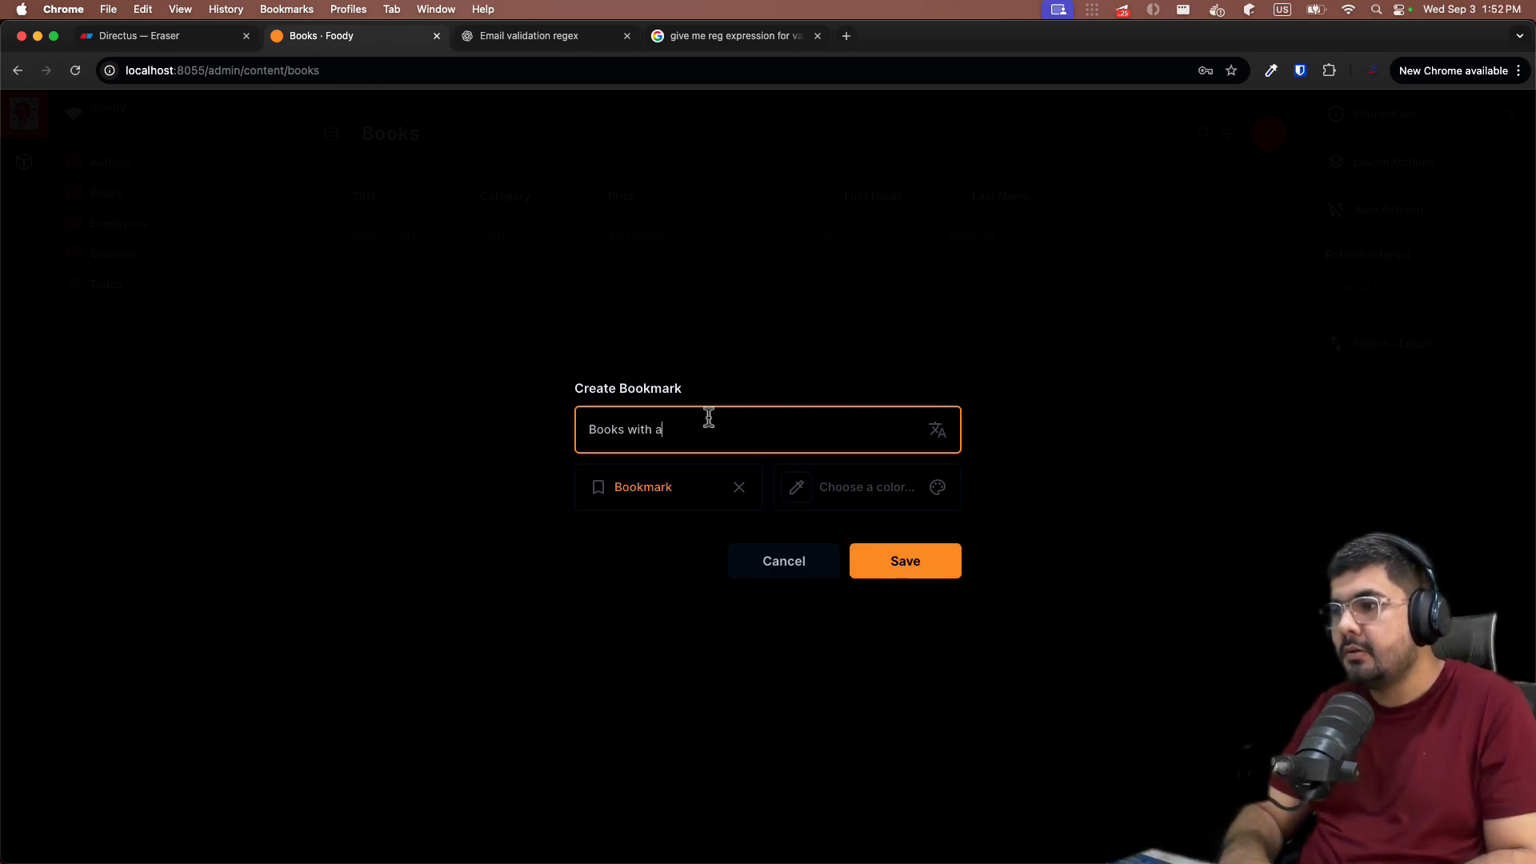
click(936, 501)
click(816, 642)
click(641, 566)
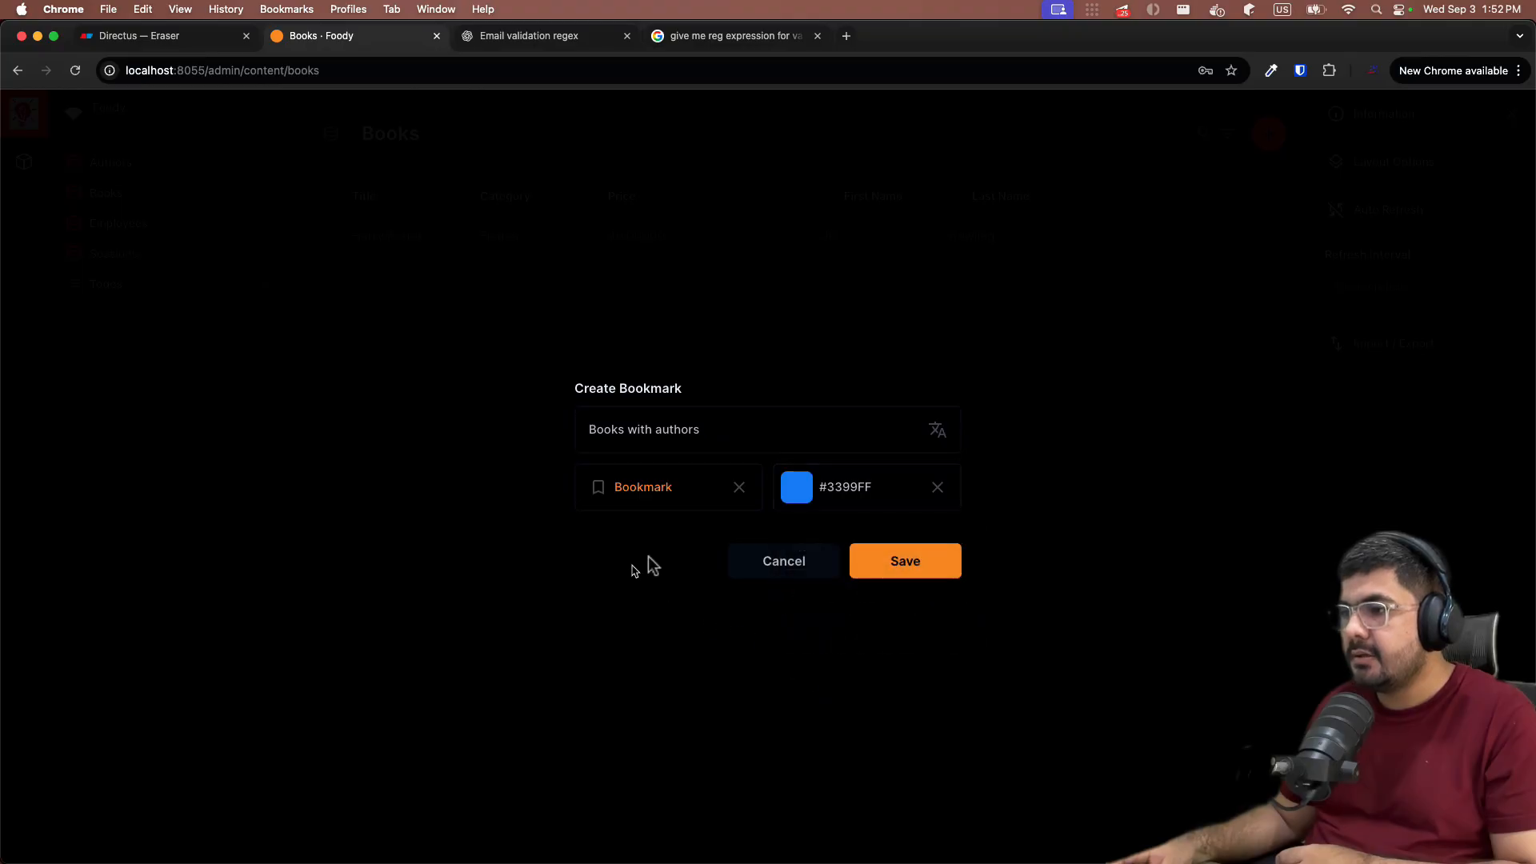
click(868, 579)
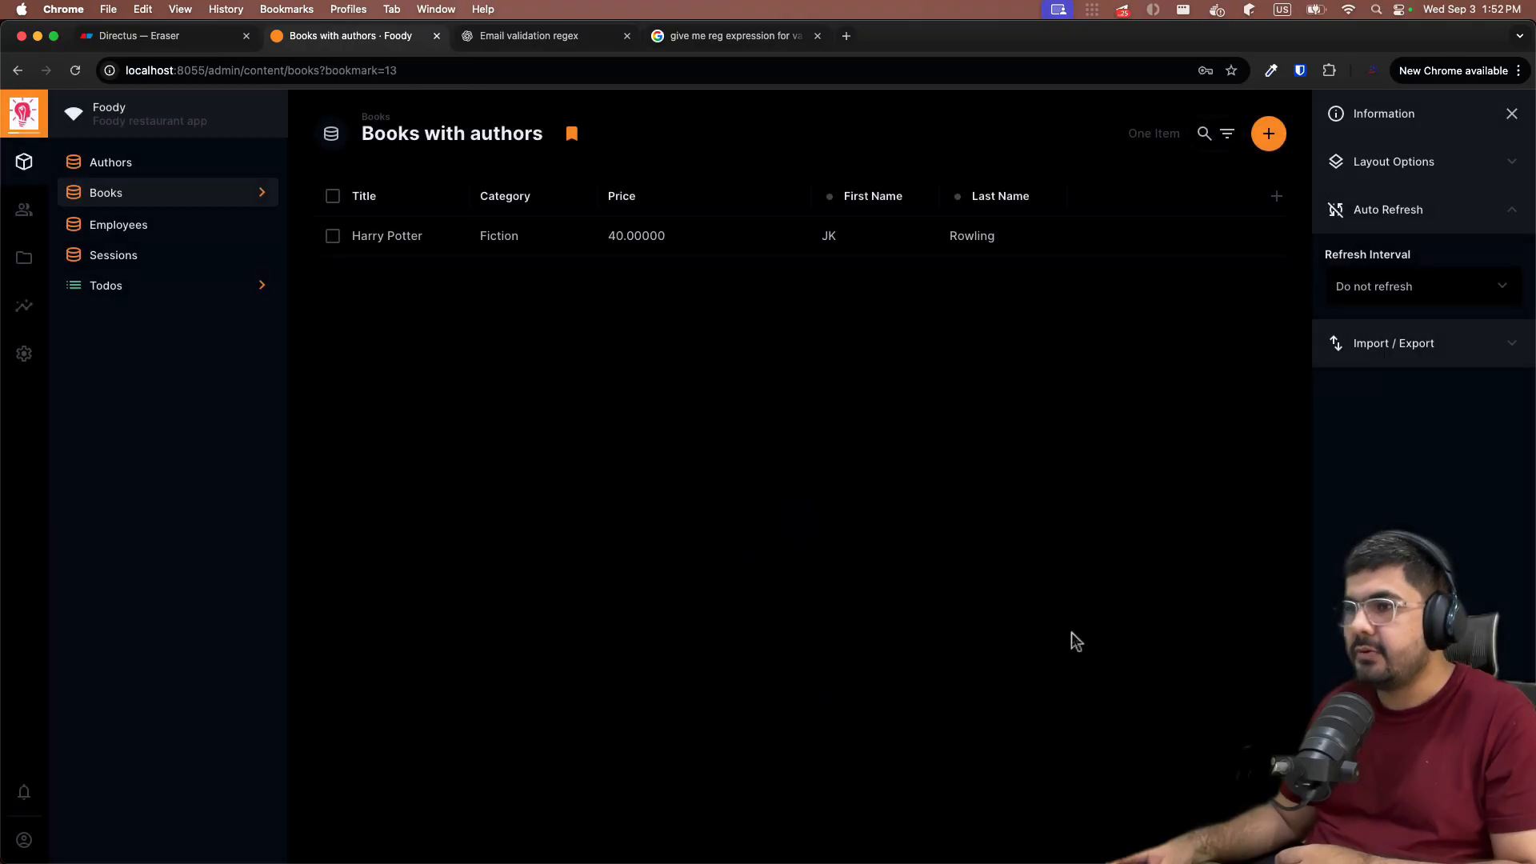
Step: Return to the plain Books list and open its Books with authors bookmark to check the saved view
click(175, 196)
click(263, 194)
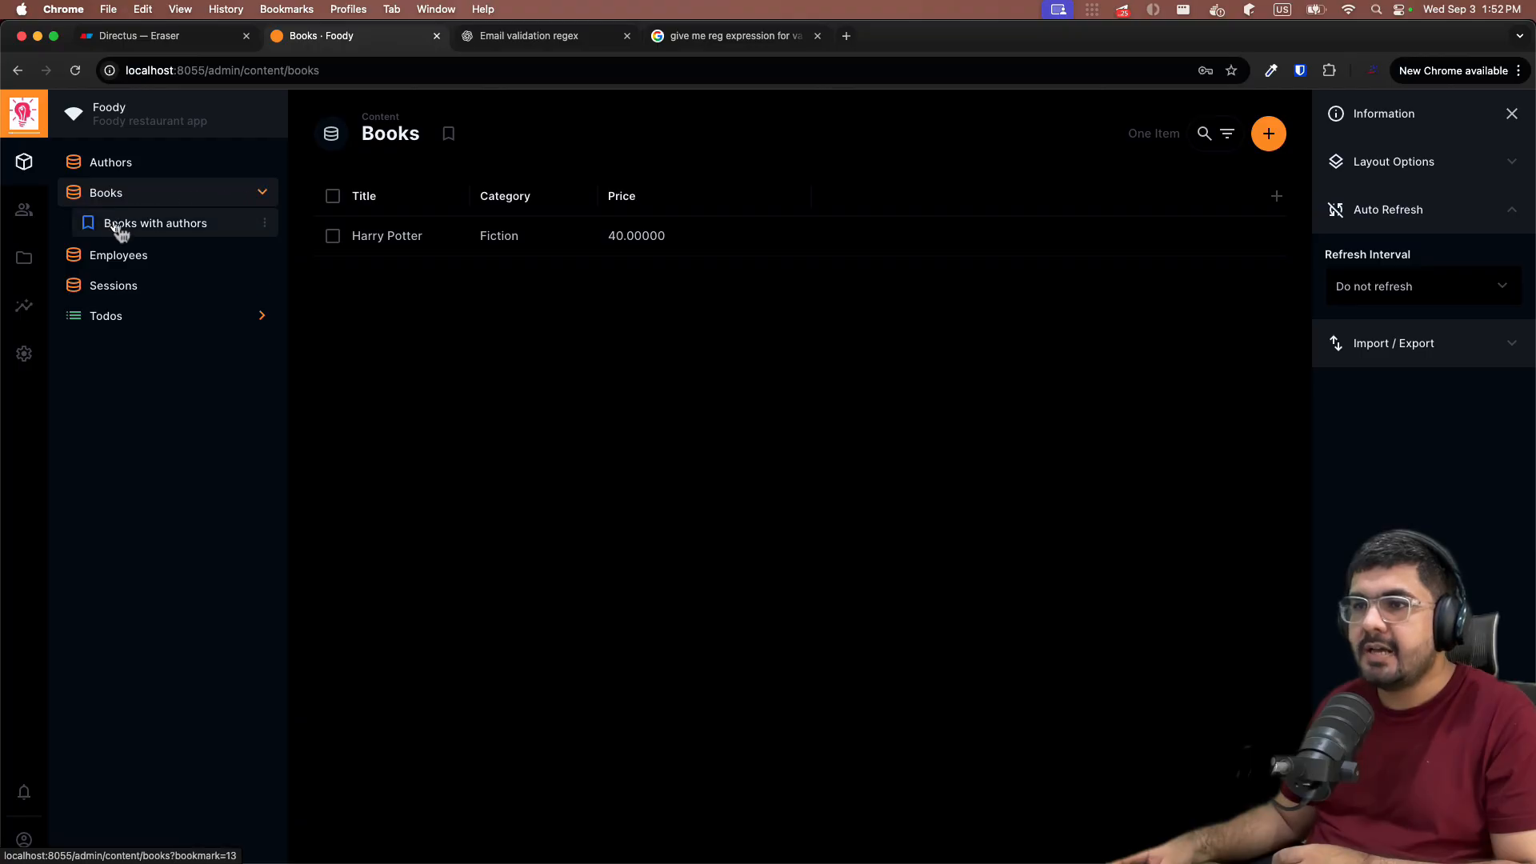
click(120, 226)
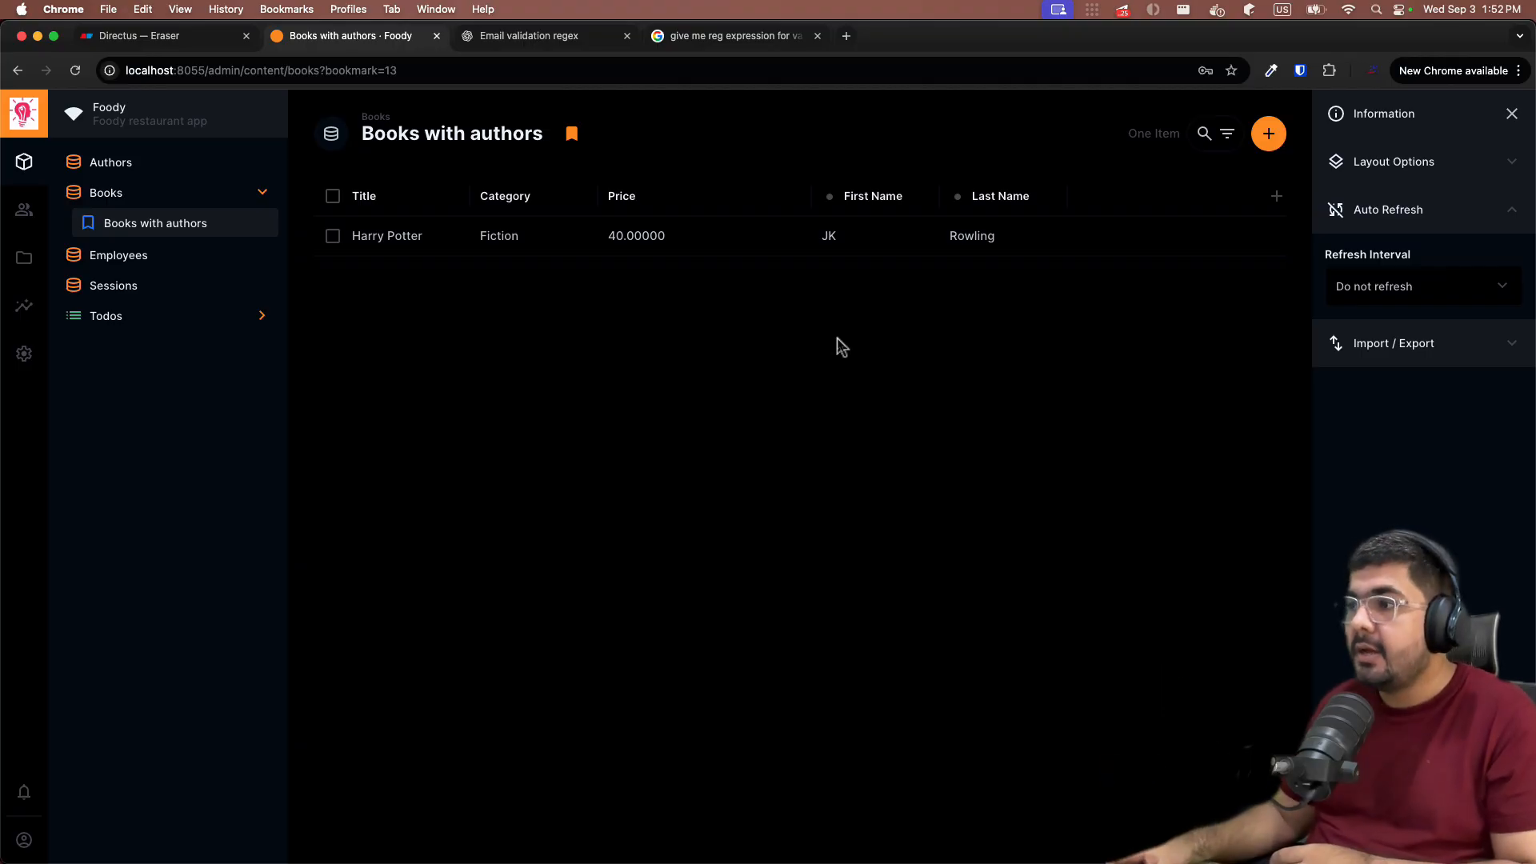
Step: Add the Title field of the related books as a column in the Authors content list
click(99, 161)
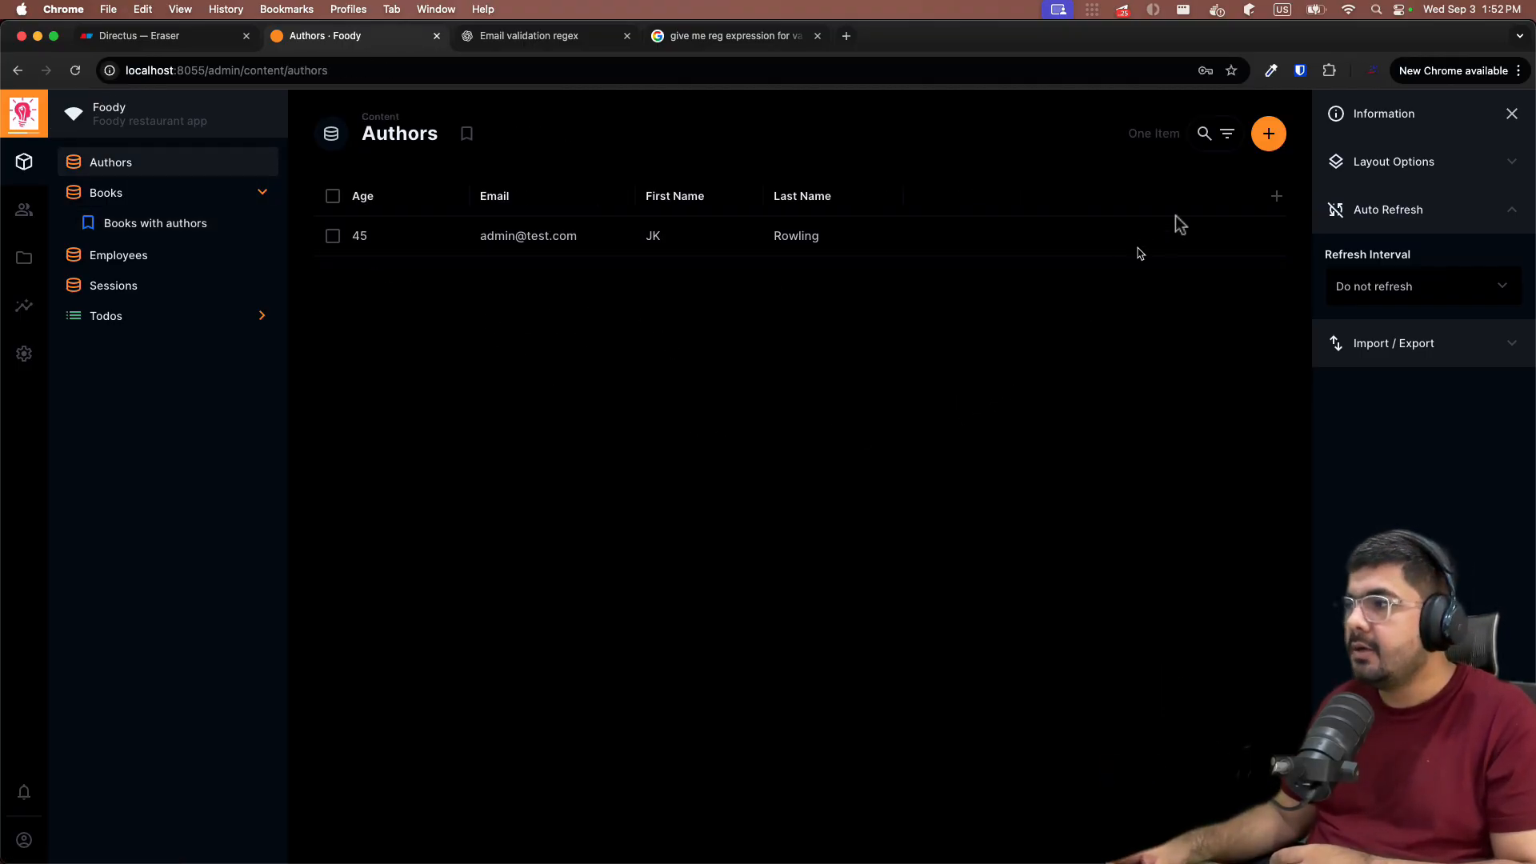
click(1275, 198)
scroll(1104, 361, down, 3)
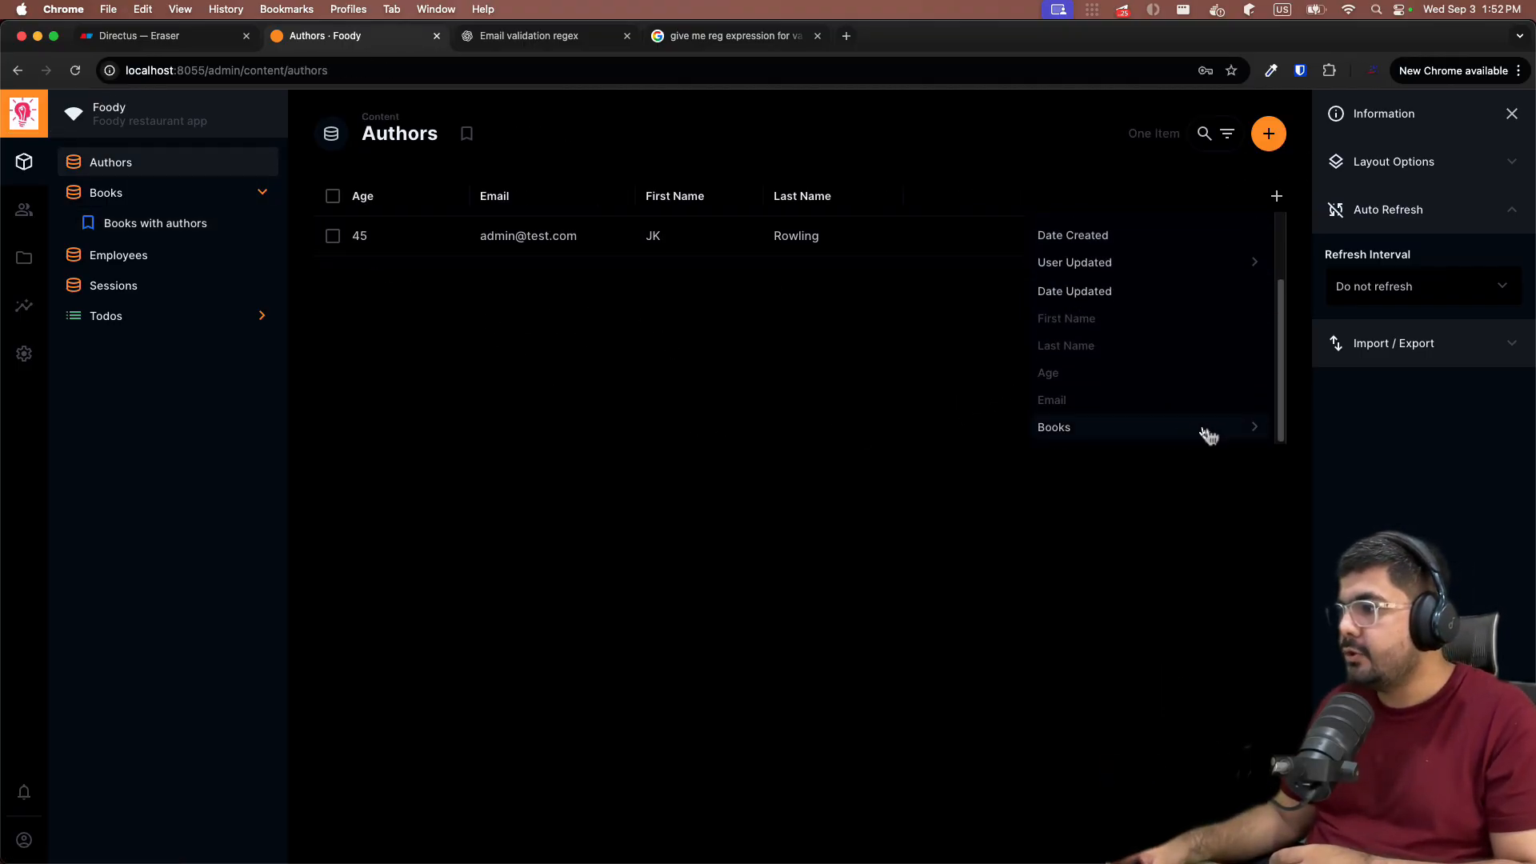
click(1254, 428)
scroll(1201, 395, down, 3)
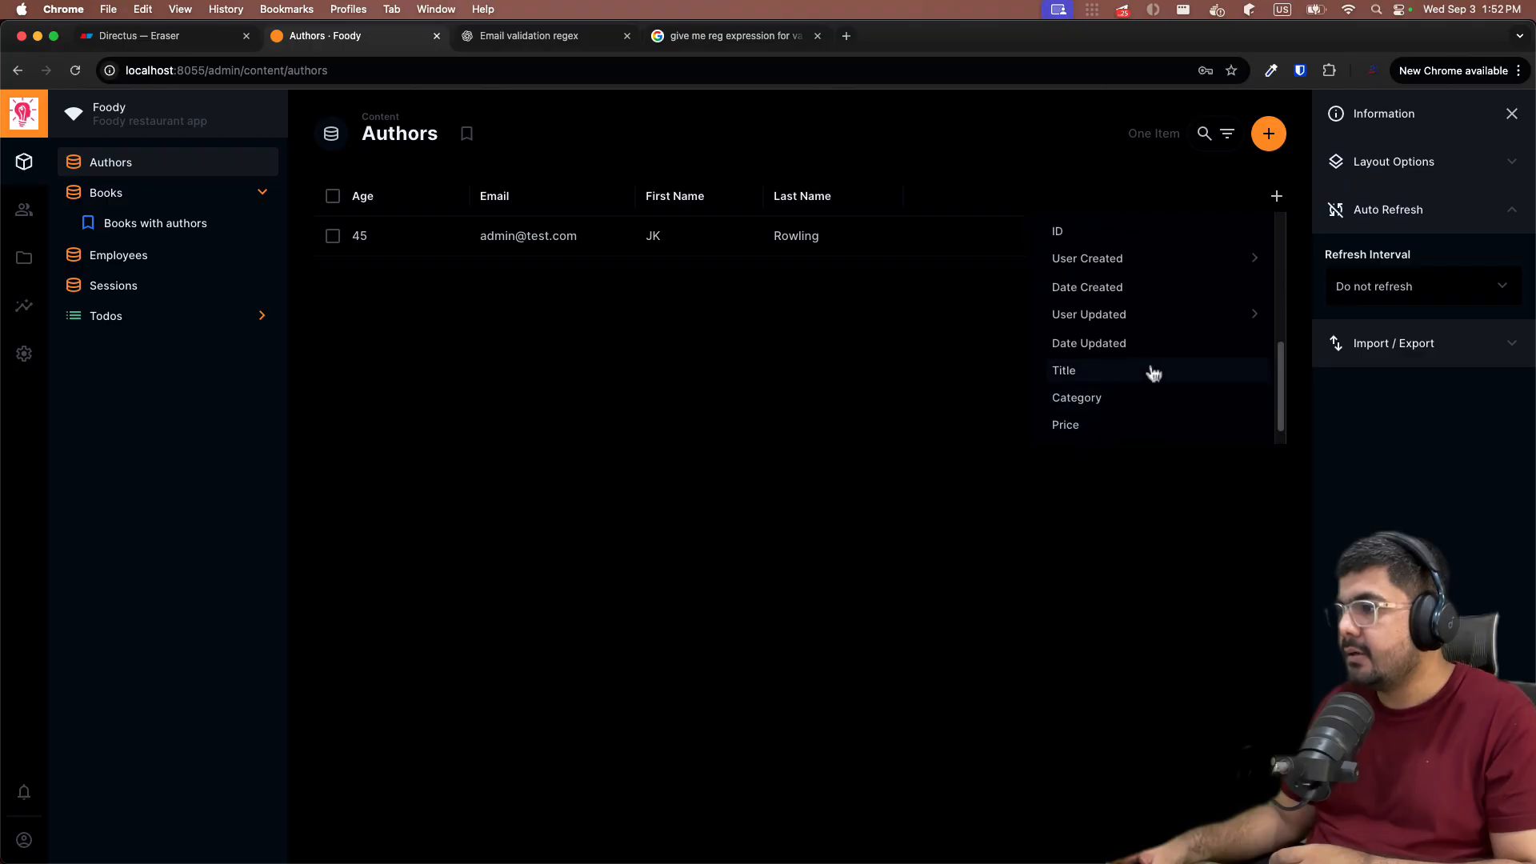
click(1153, 370)
click(694, 398)
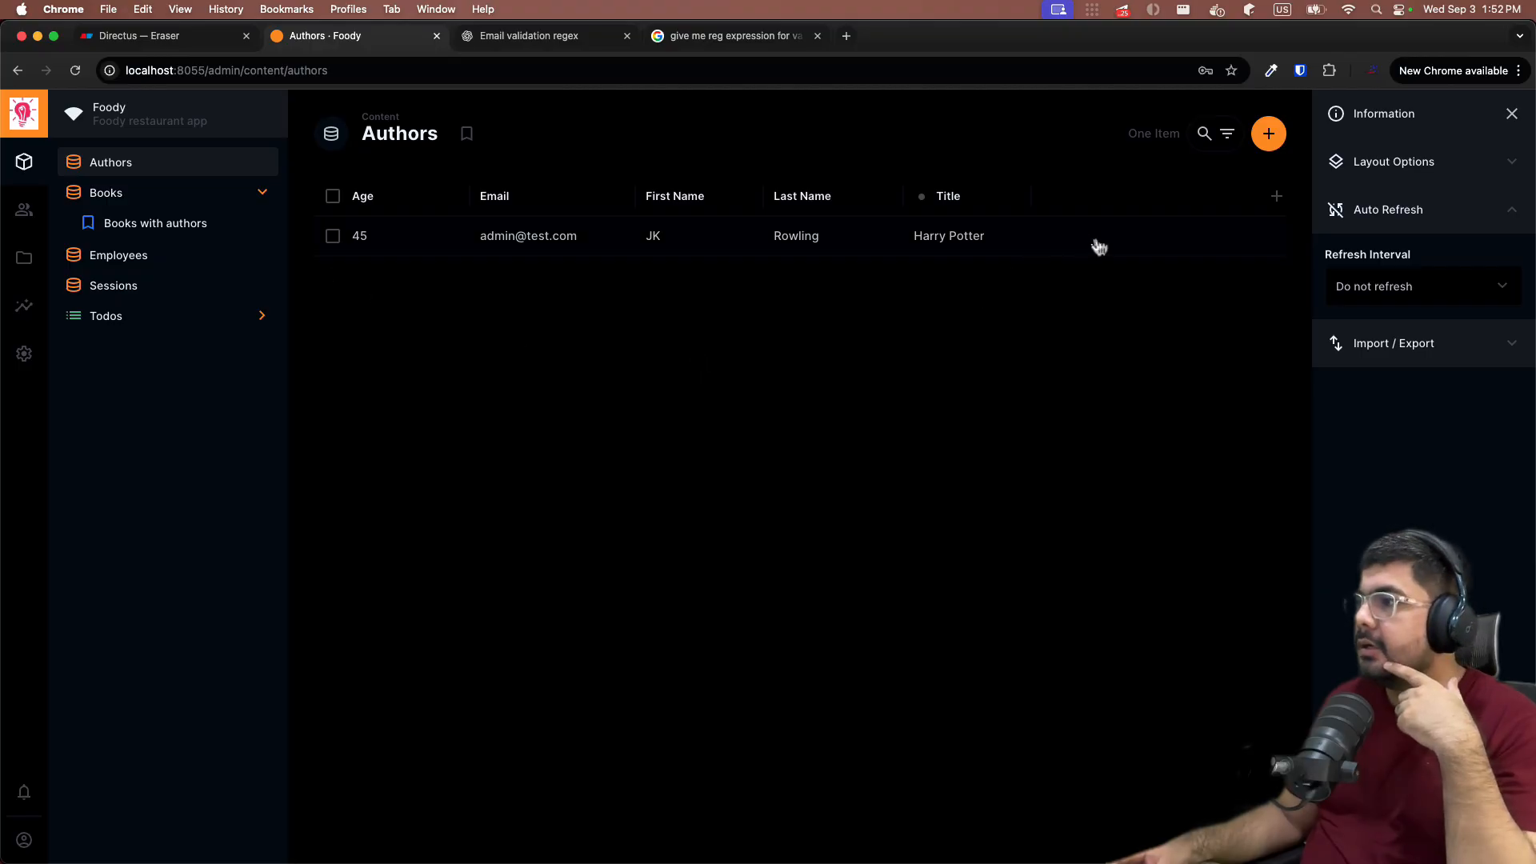
Step: Save the current Authors view as a bookmark named Author with the books, coloured red #E35169
click(477, 136)
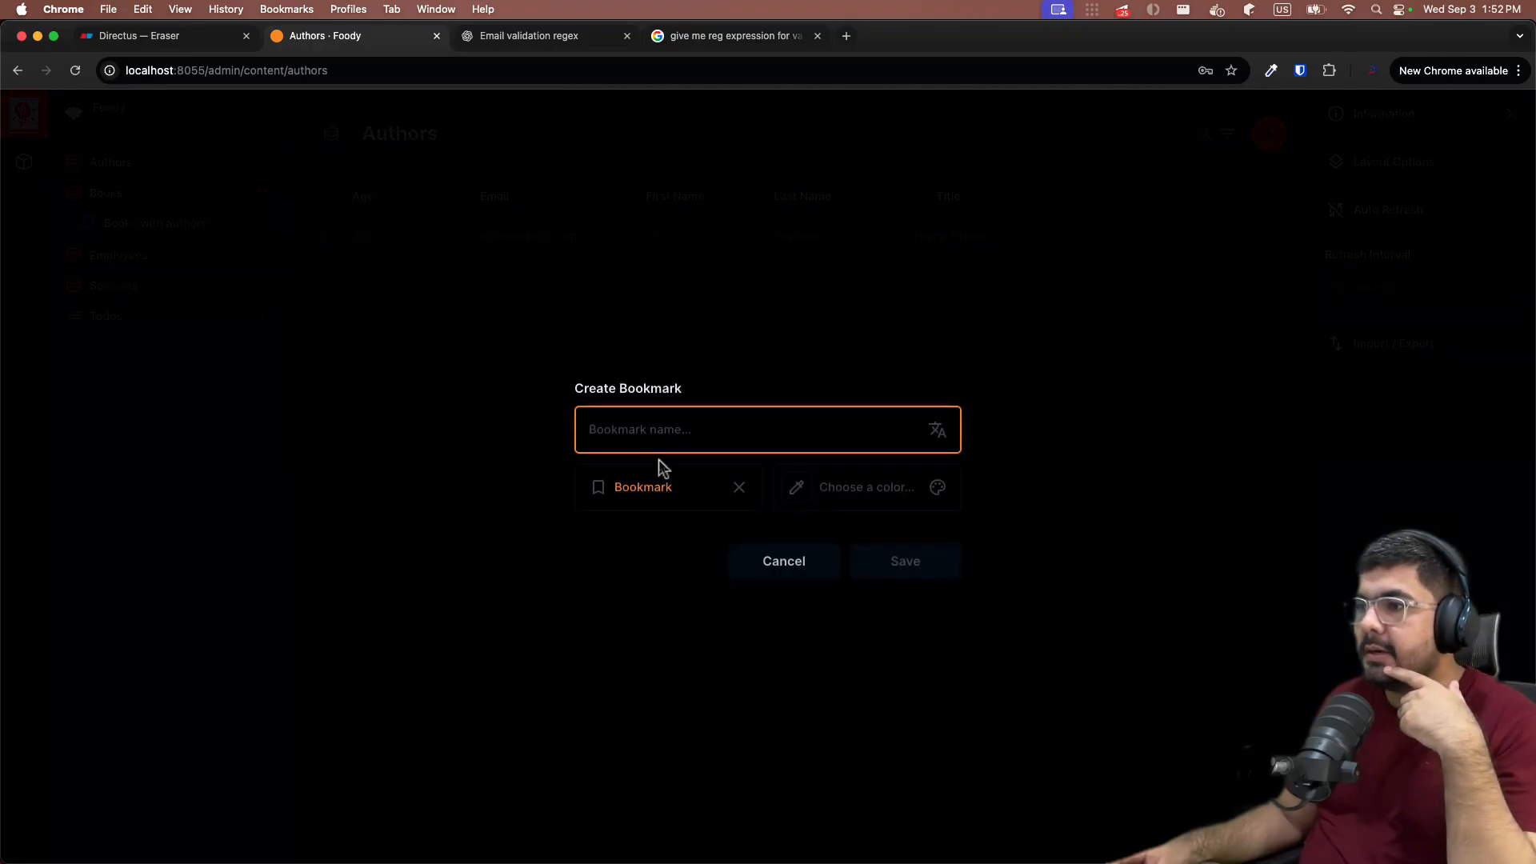
text(Author)
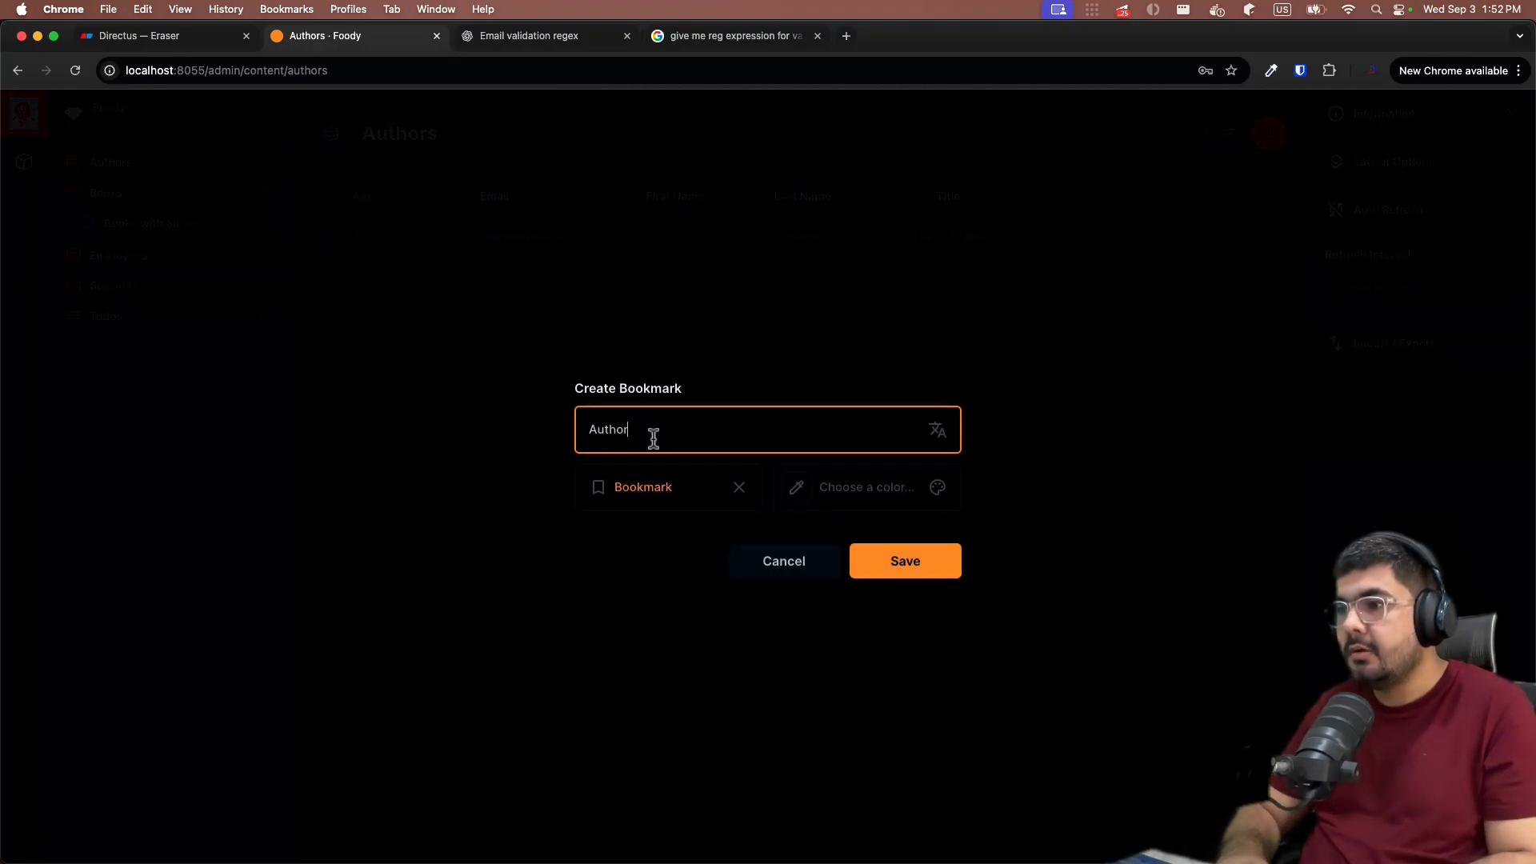
text( with the)
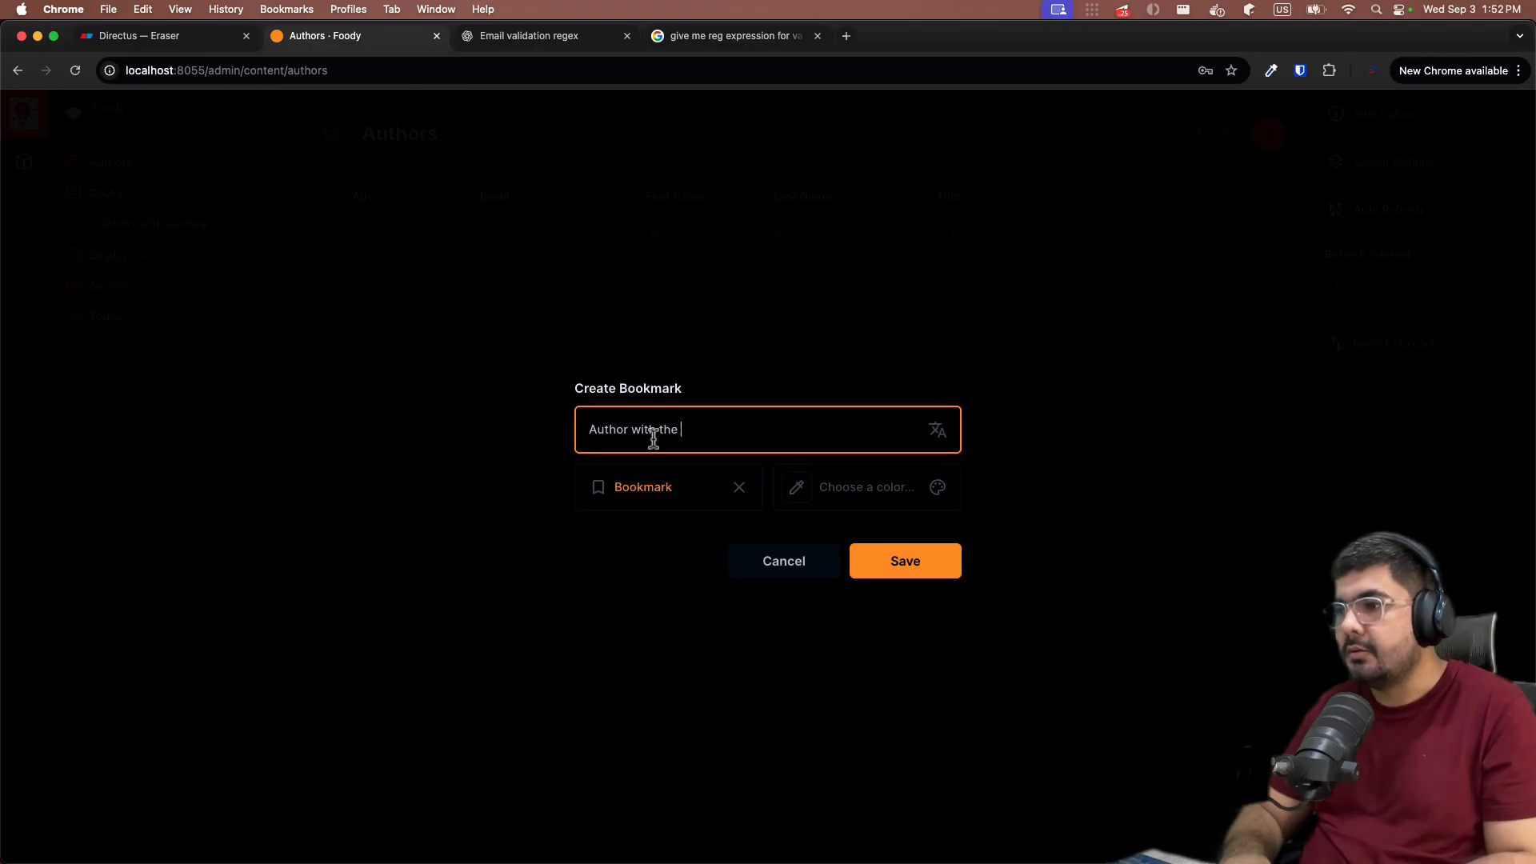
text( books)
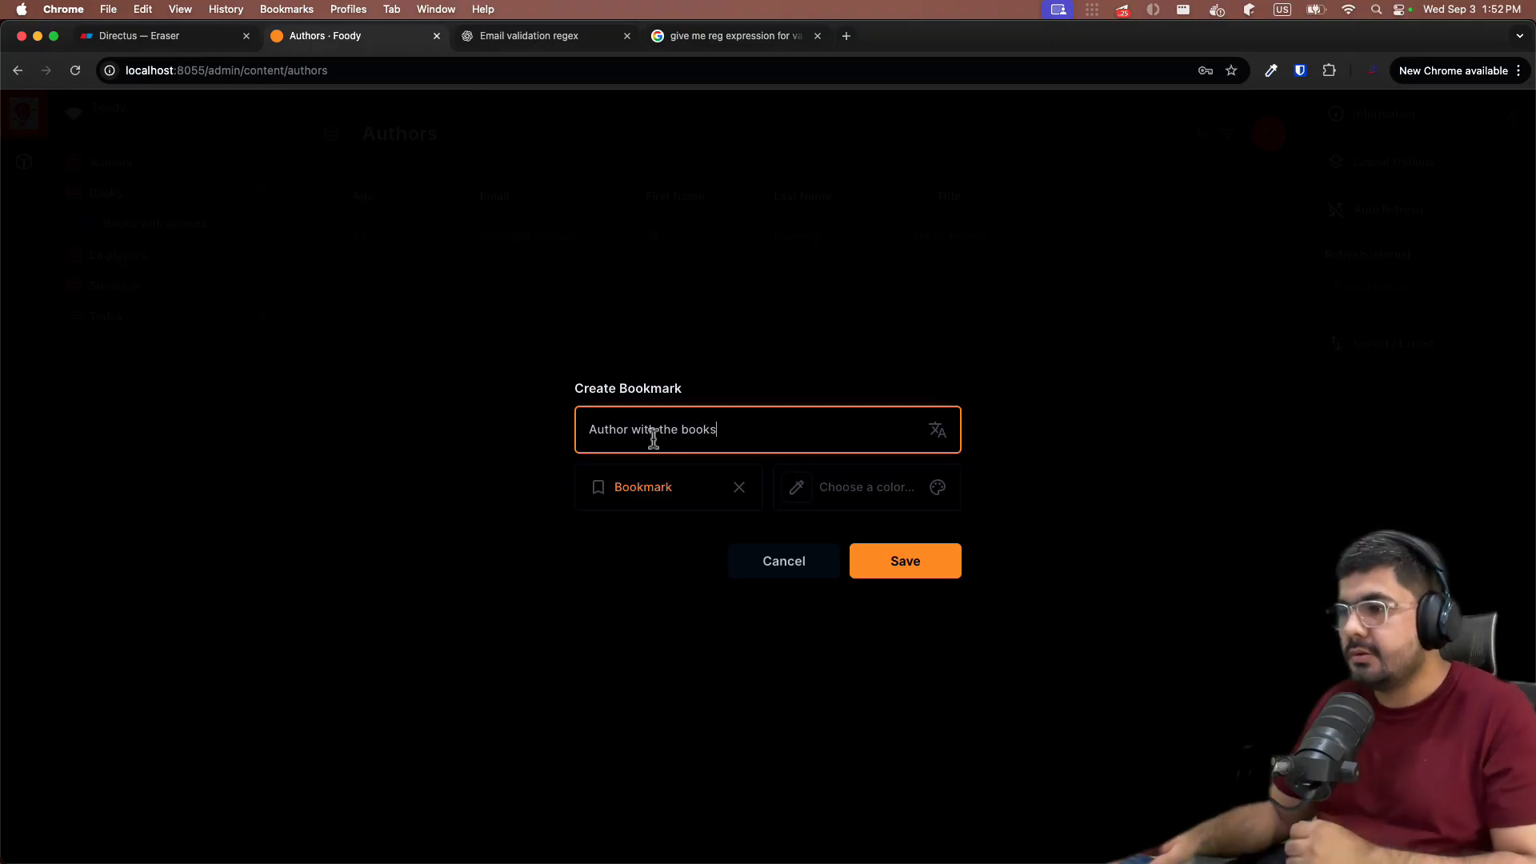
click(865, 488)
click(905, 642)
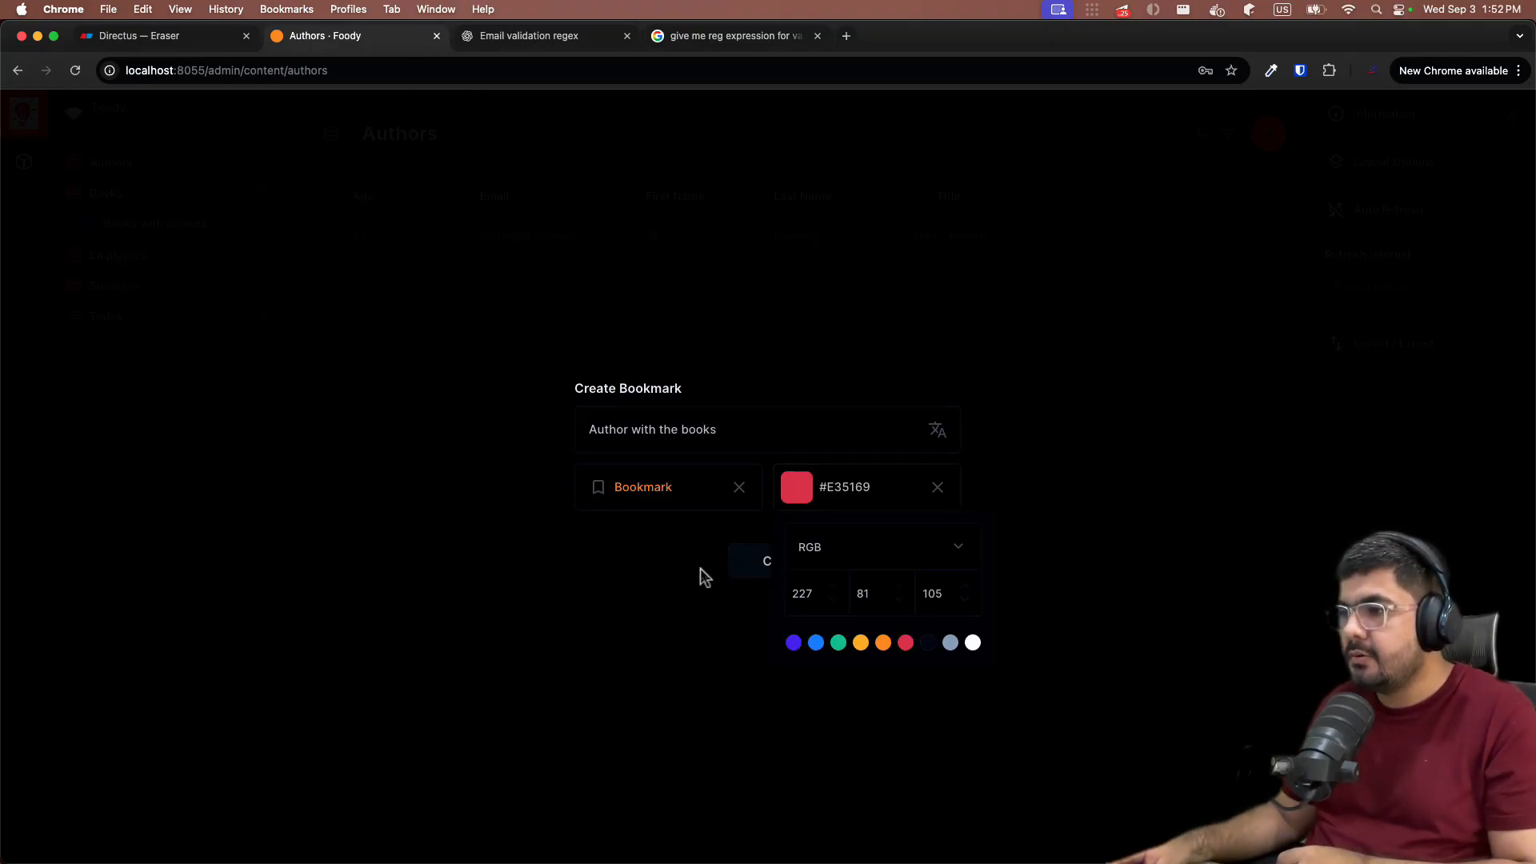
click(703, 573)
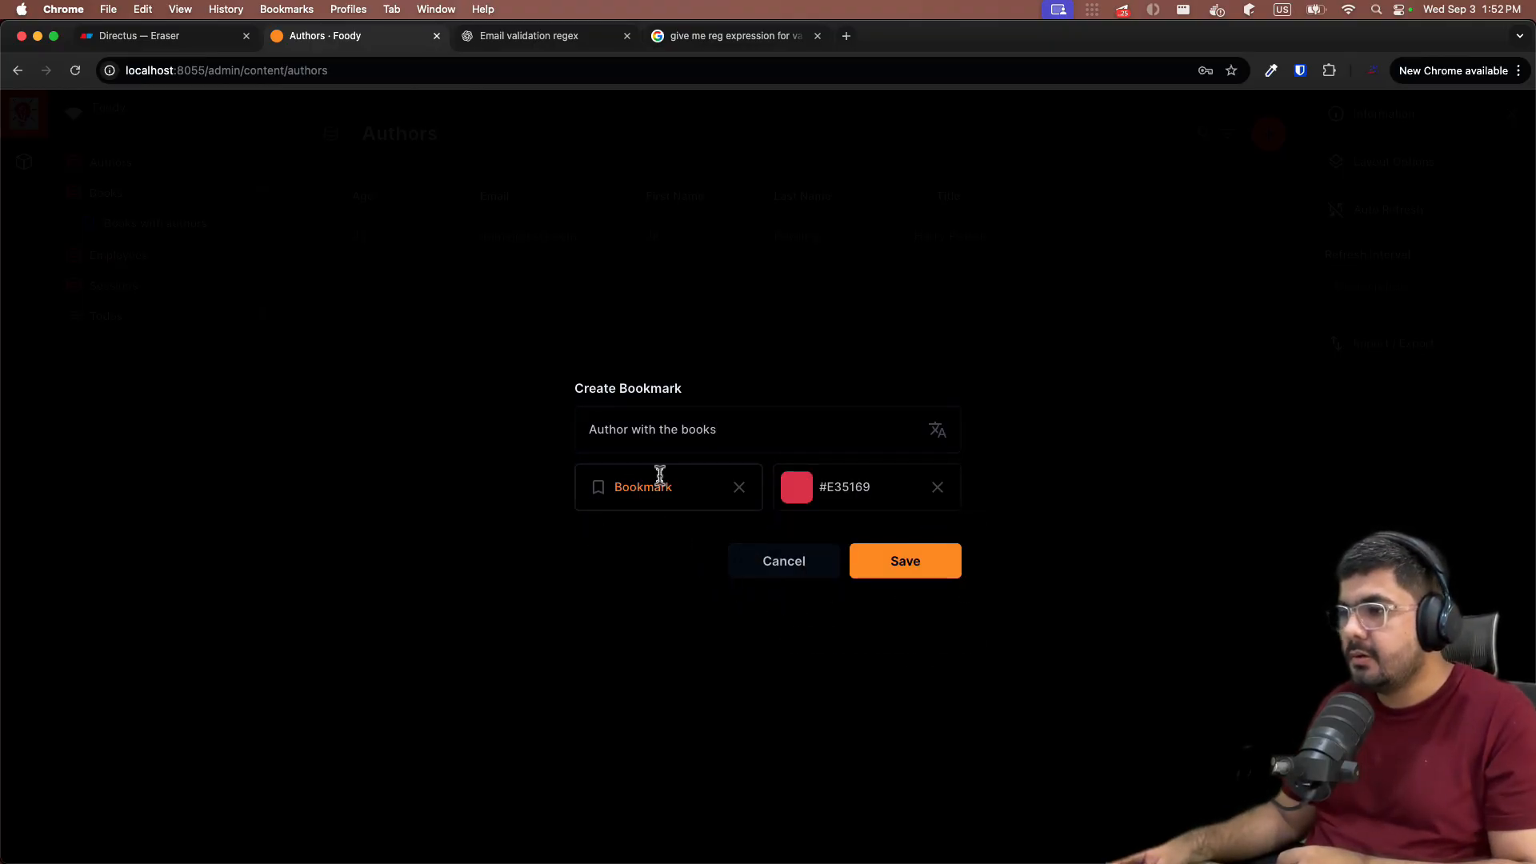
click(935, 584)
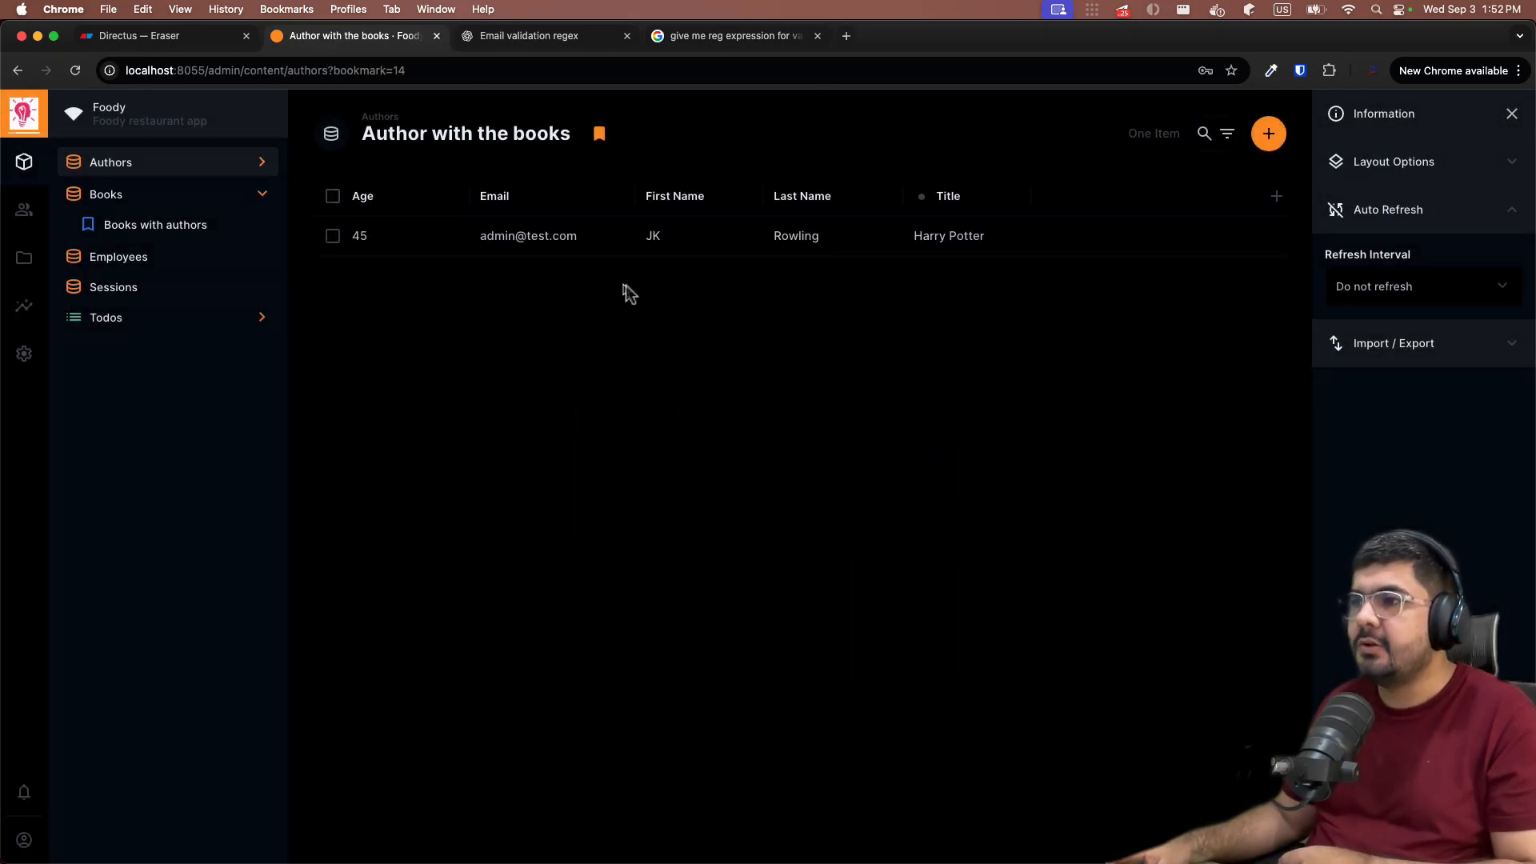
Step: Compare the plain Authors list with its Author with the books bookmark, and open the Books with authors bookmark
click(261, 164)
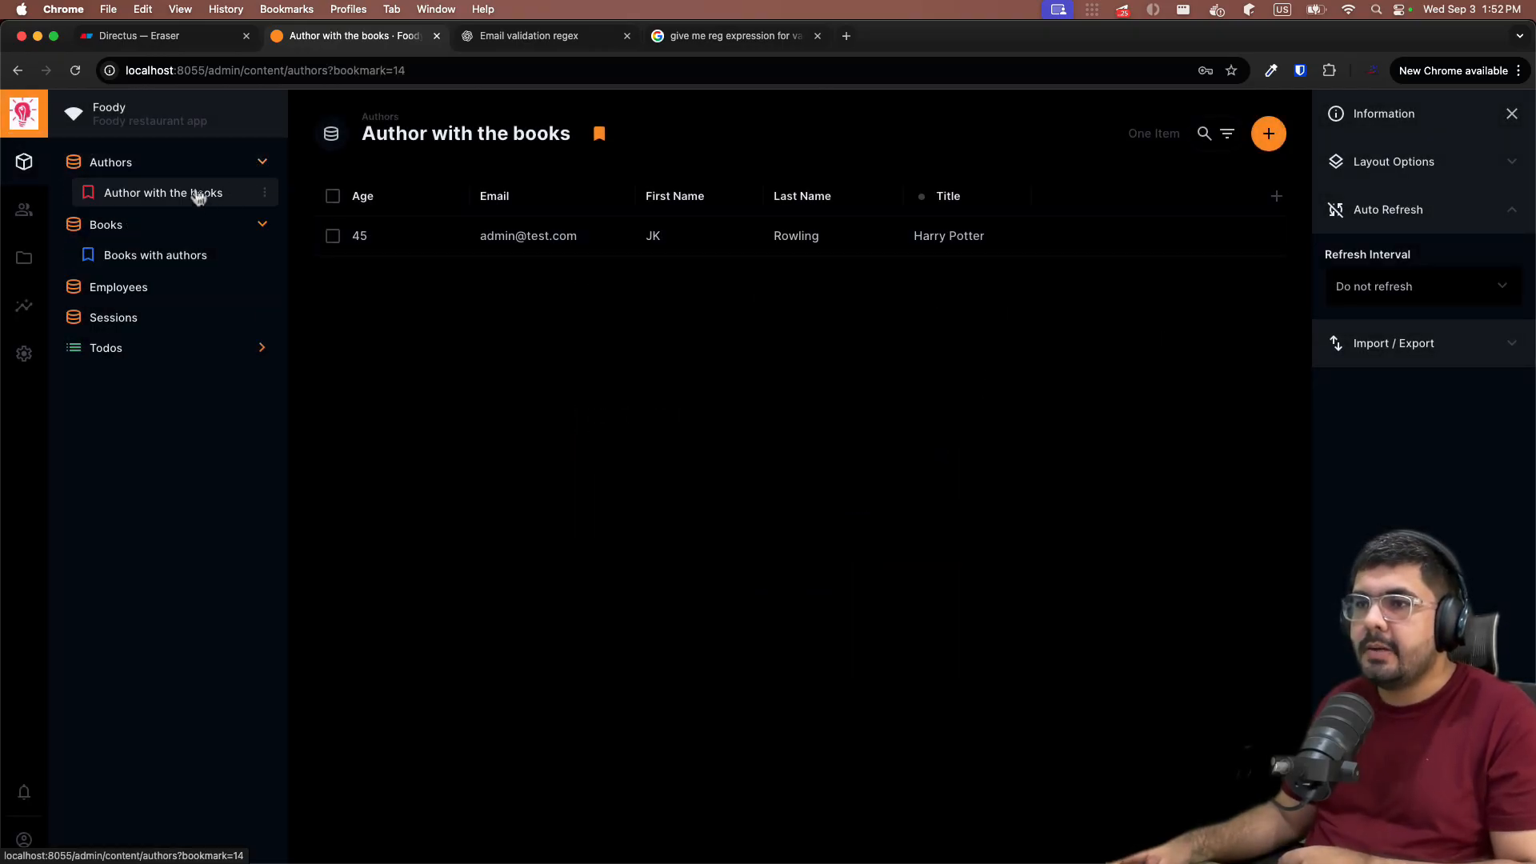
click(174, 167)
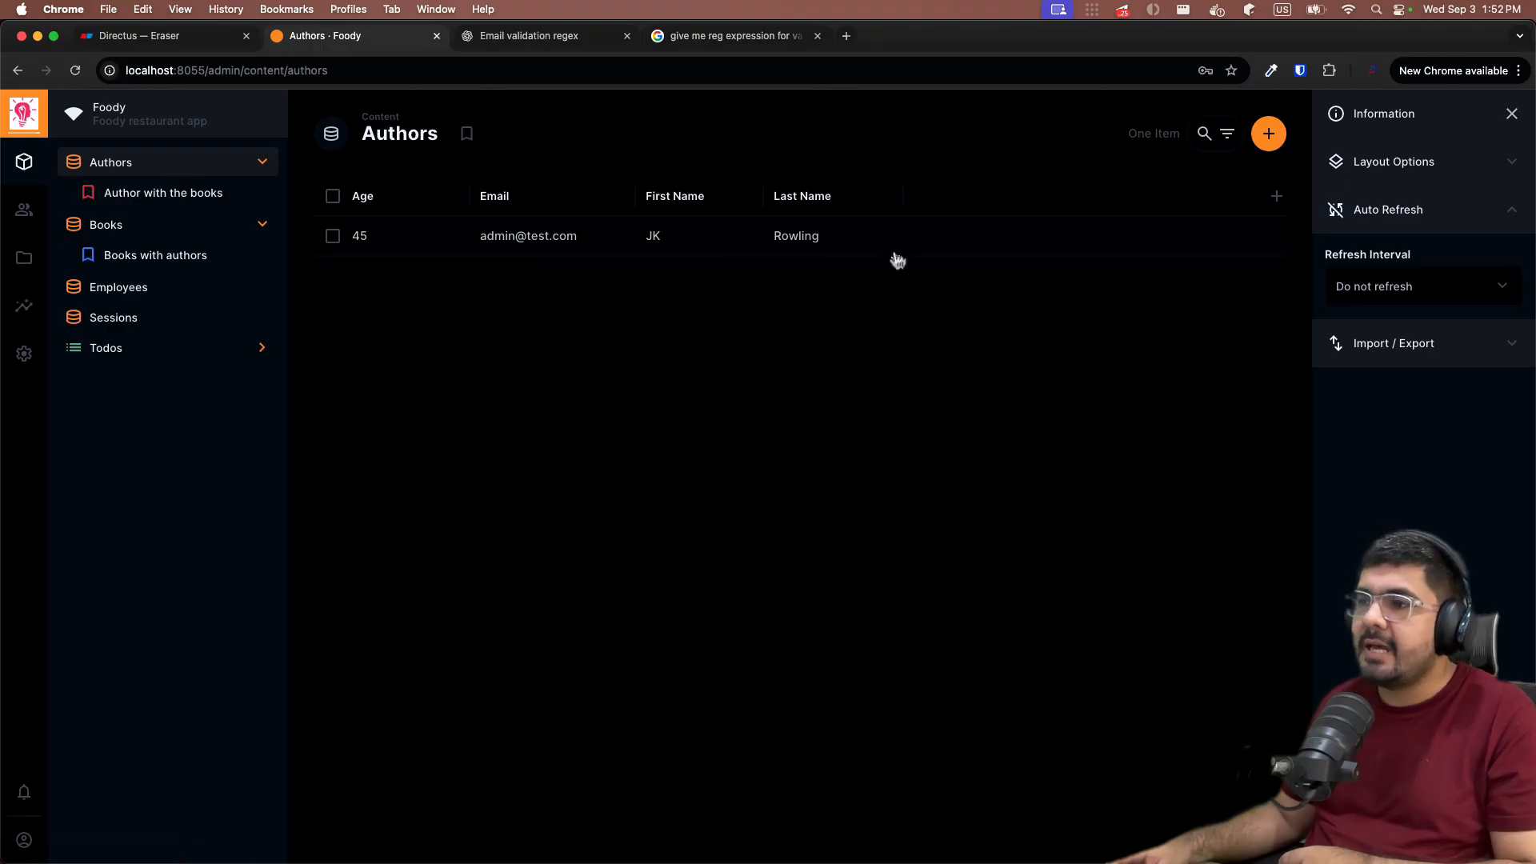
click(171, 196)
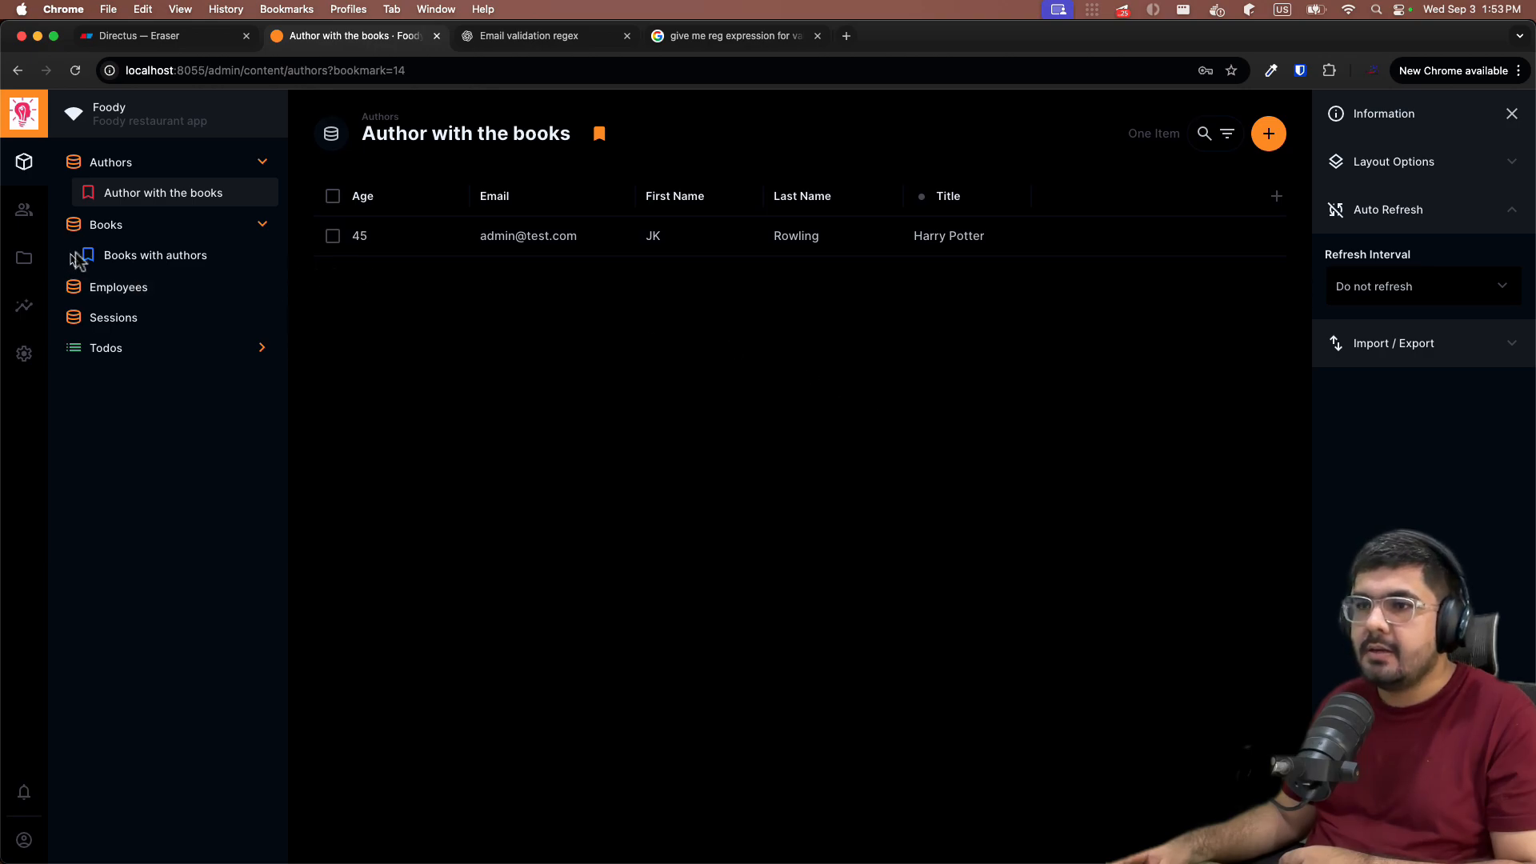
click(120, 254)
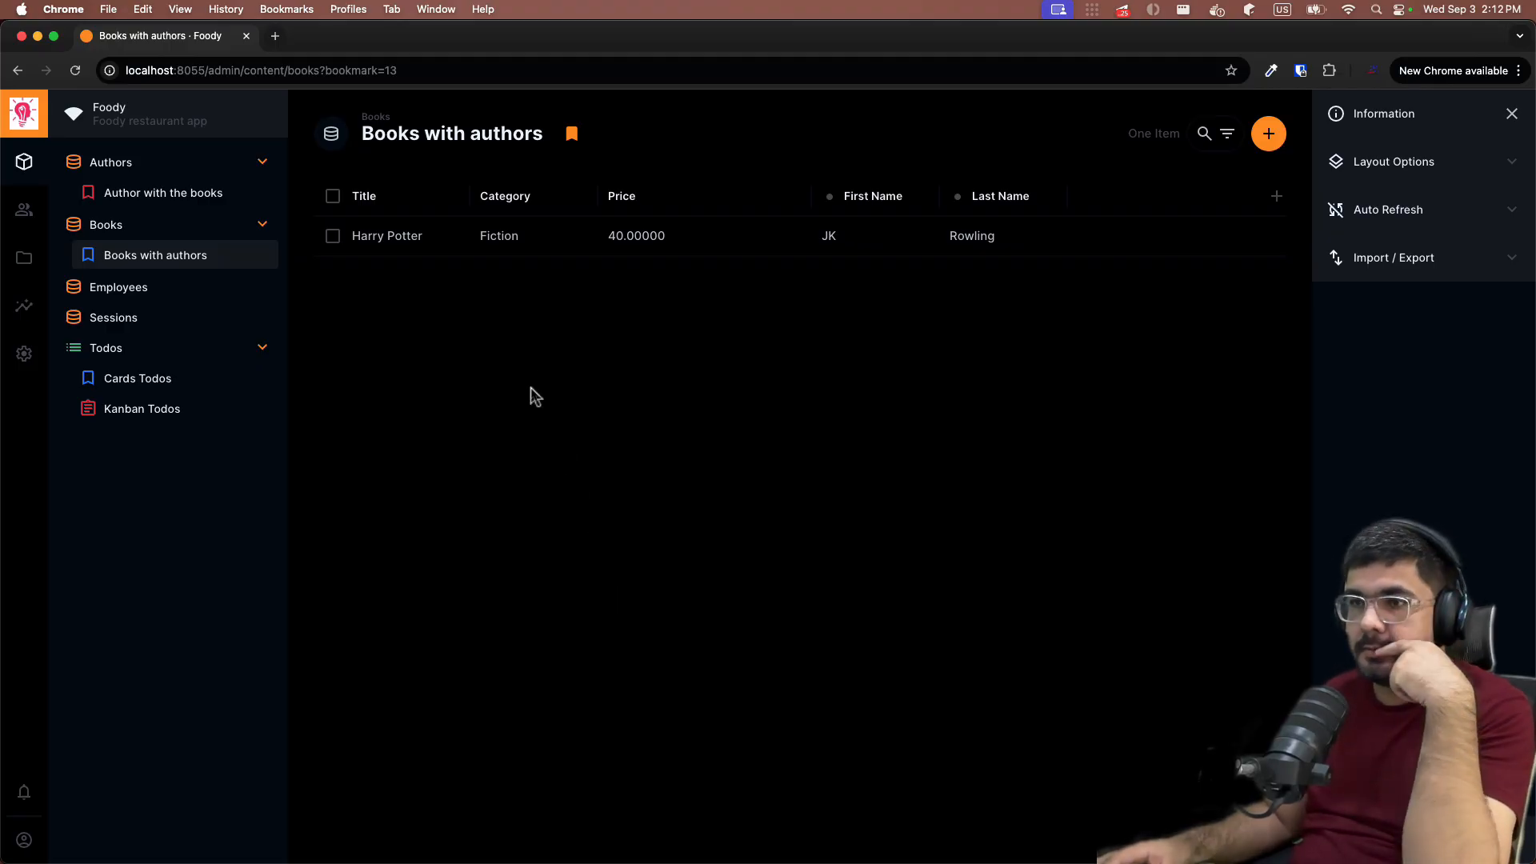
Step: Widen the Author column in the plain Books list to read the full ID, and hide that column
click(104, 225)
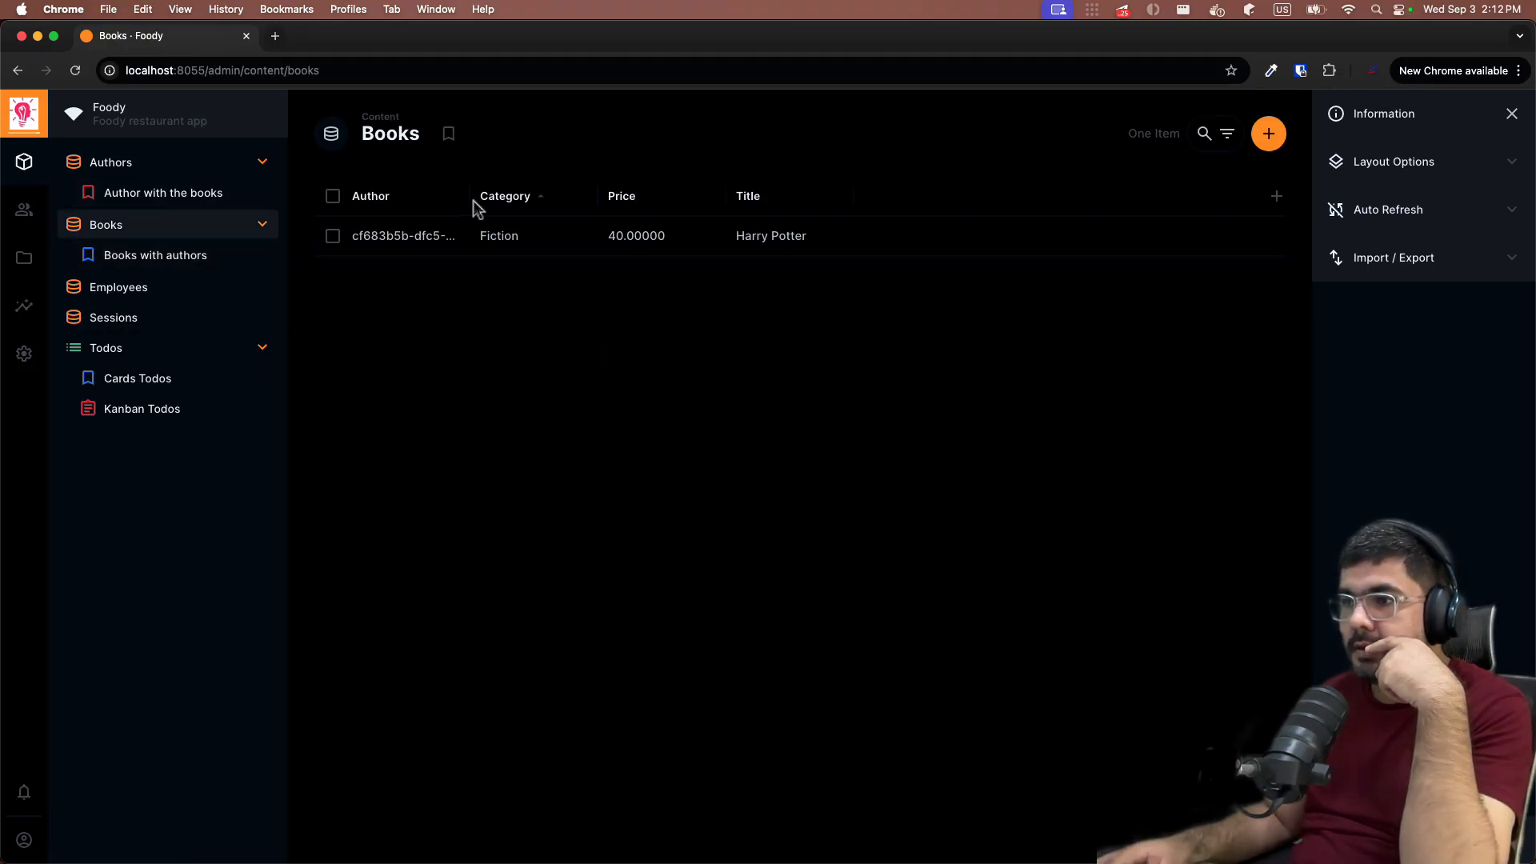
drag(468, 197, 634, 210)
drag(761, 198, 783, 201)
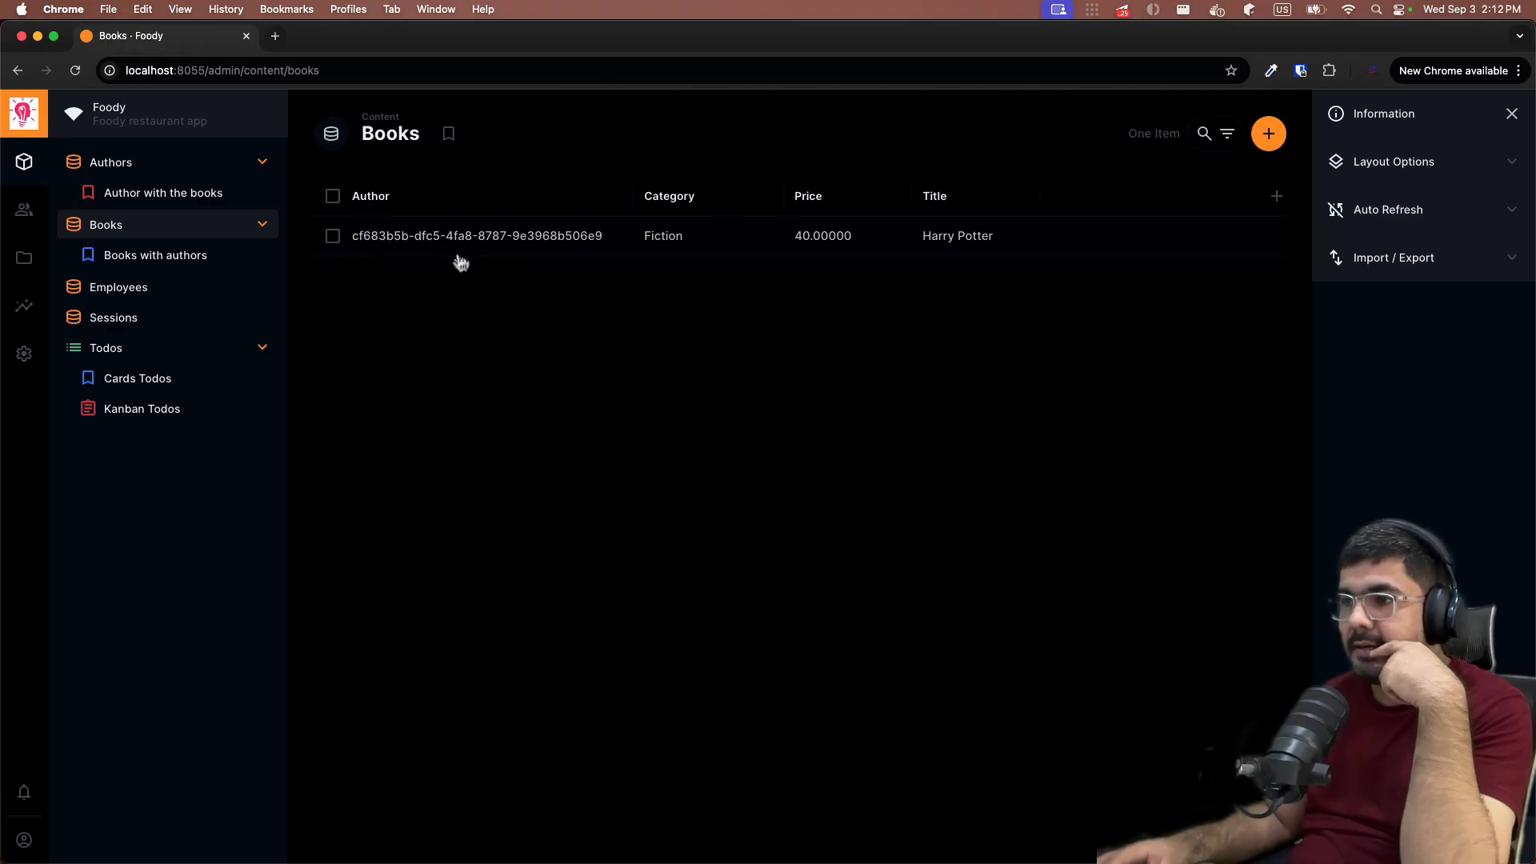
click(395, 198)
click(400, 401)
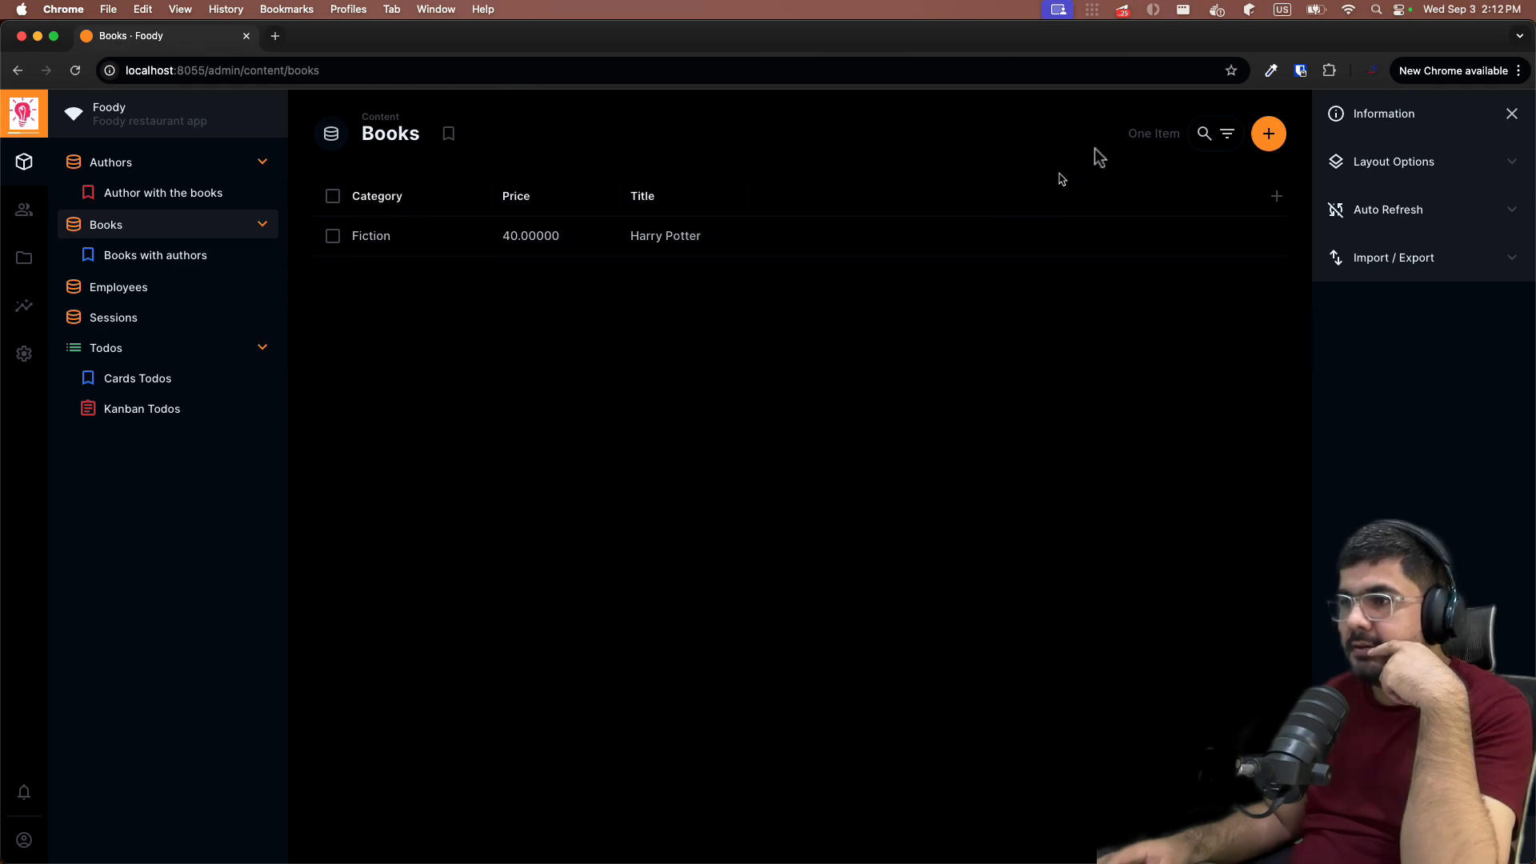
Step: Add the related author's First Name and Last Name fields as columns in the Books list
click(1277, 196)
scroll(1120, 428, down, 1)
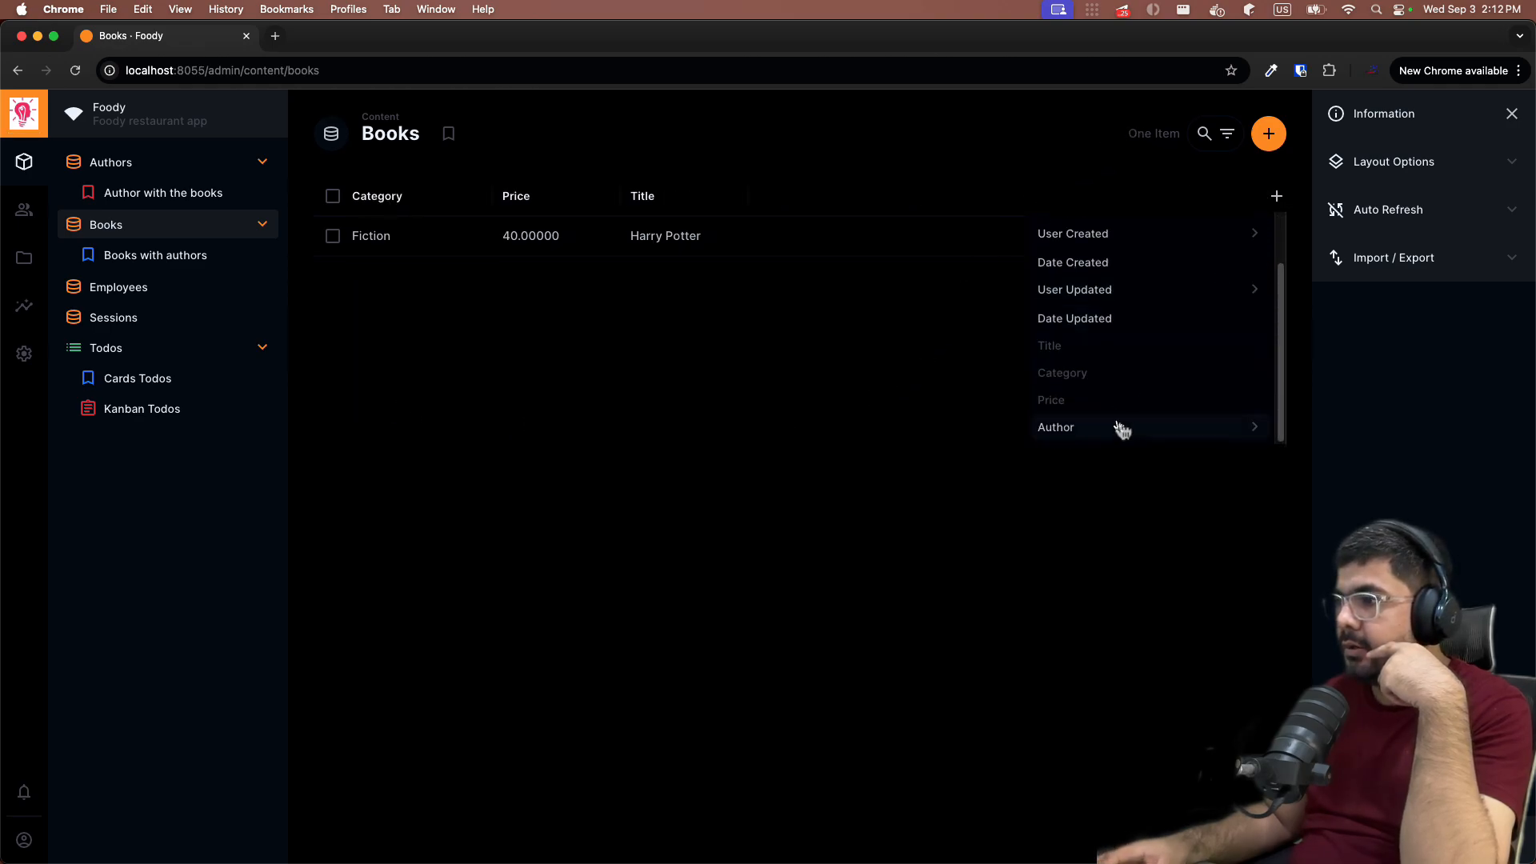
click(1184, 427)
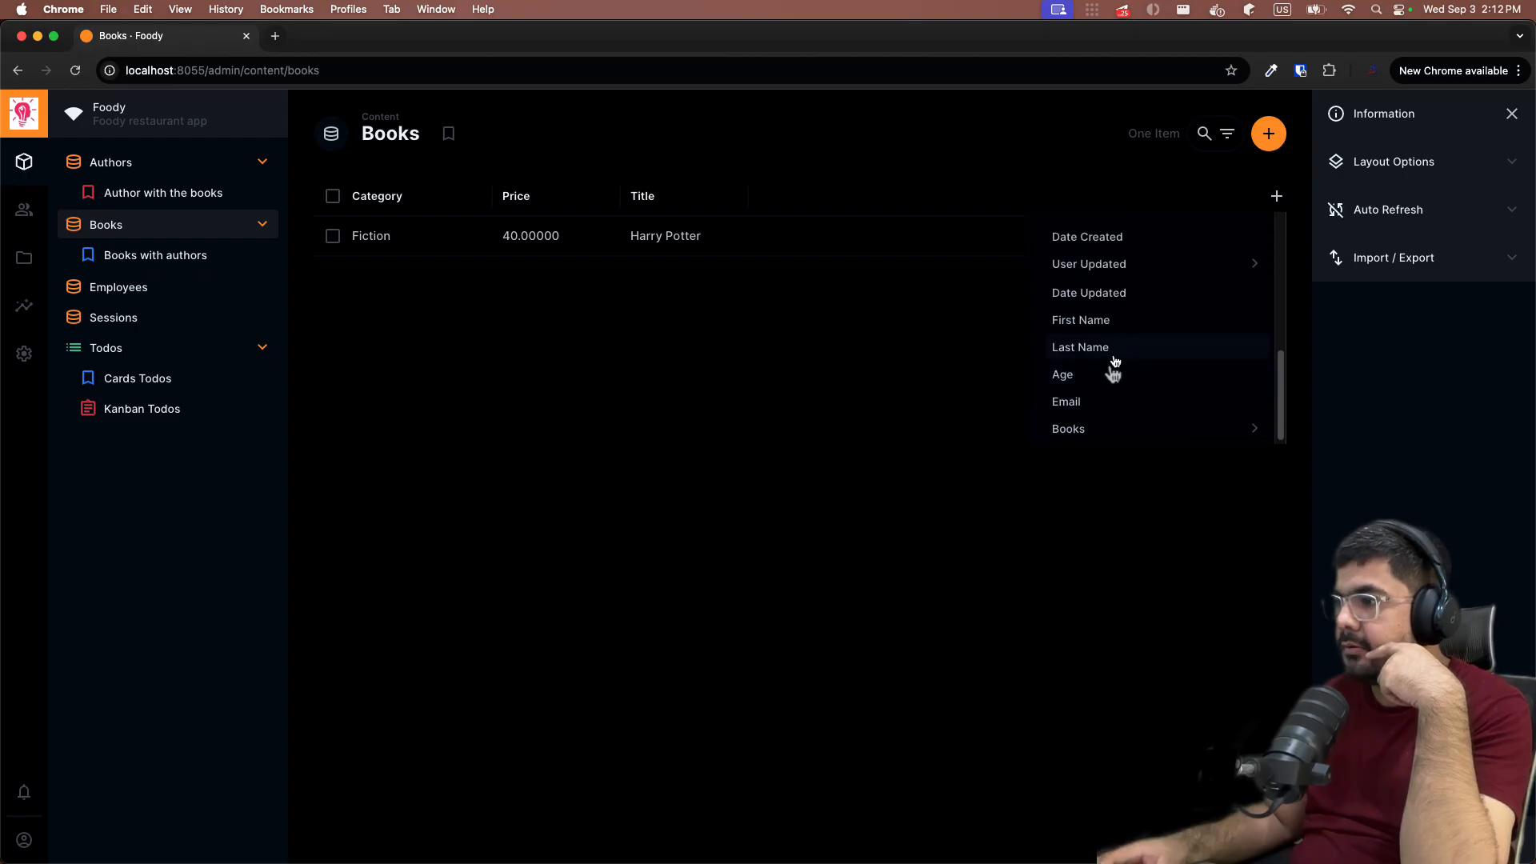
click(1078, 321)
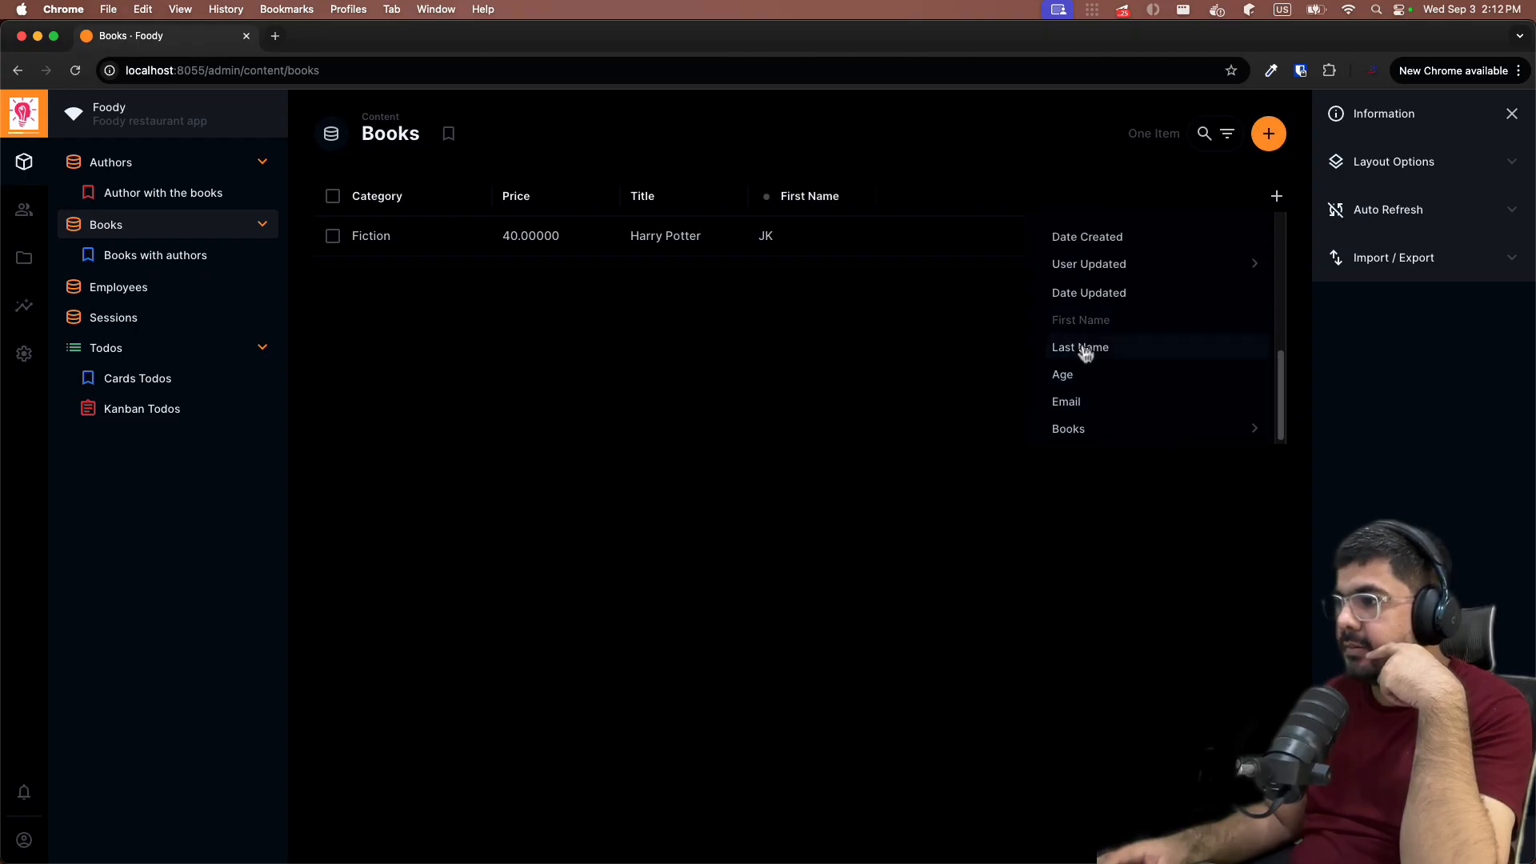
click(1080, 346)
click(801, 406)
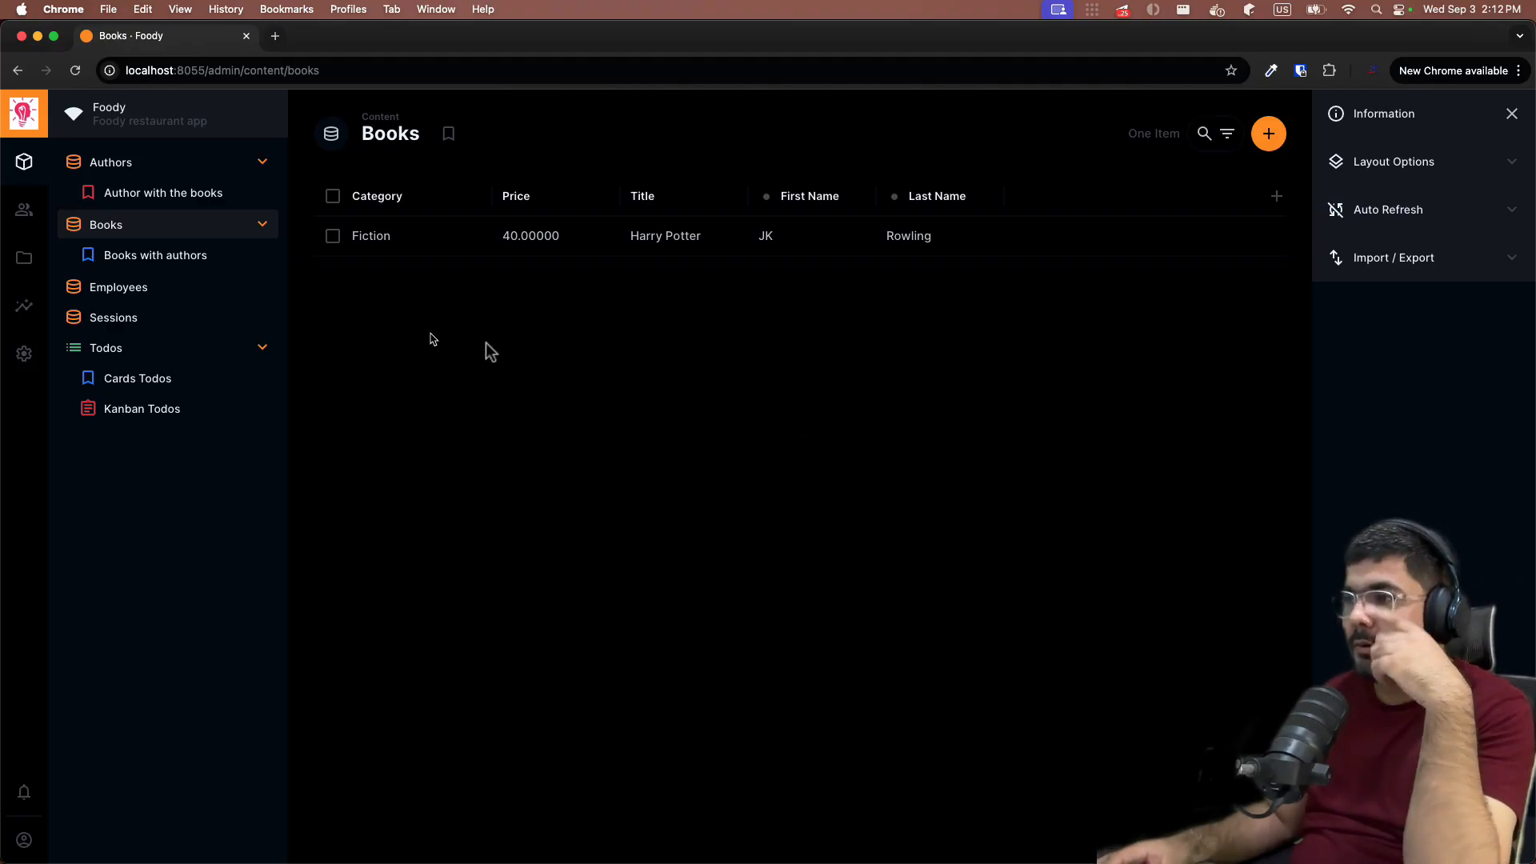
Step: Start a new Books item titled Harry Potter Part 2 with category Fiction and price 70
click(1277, 132)
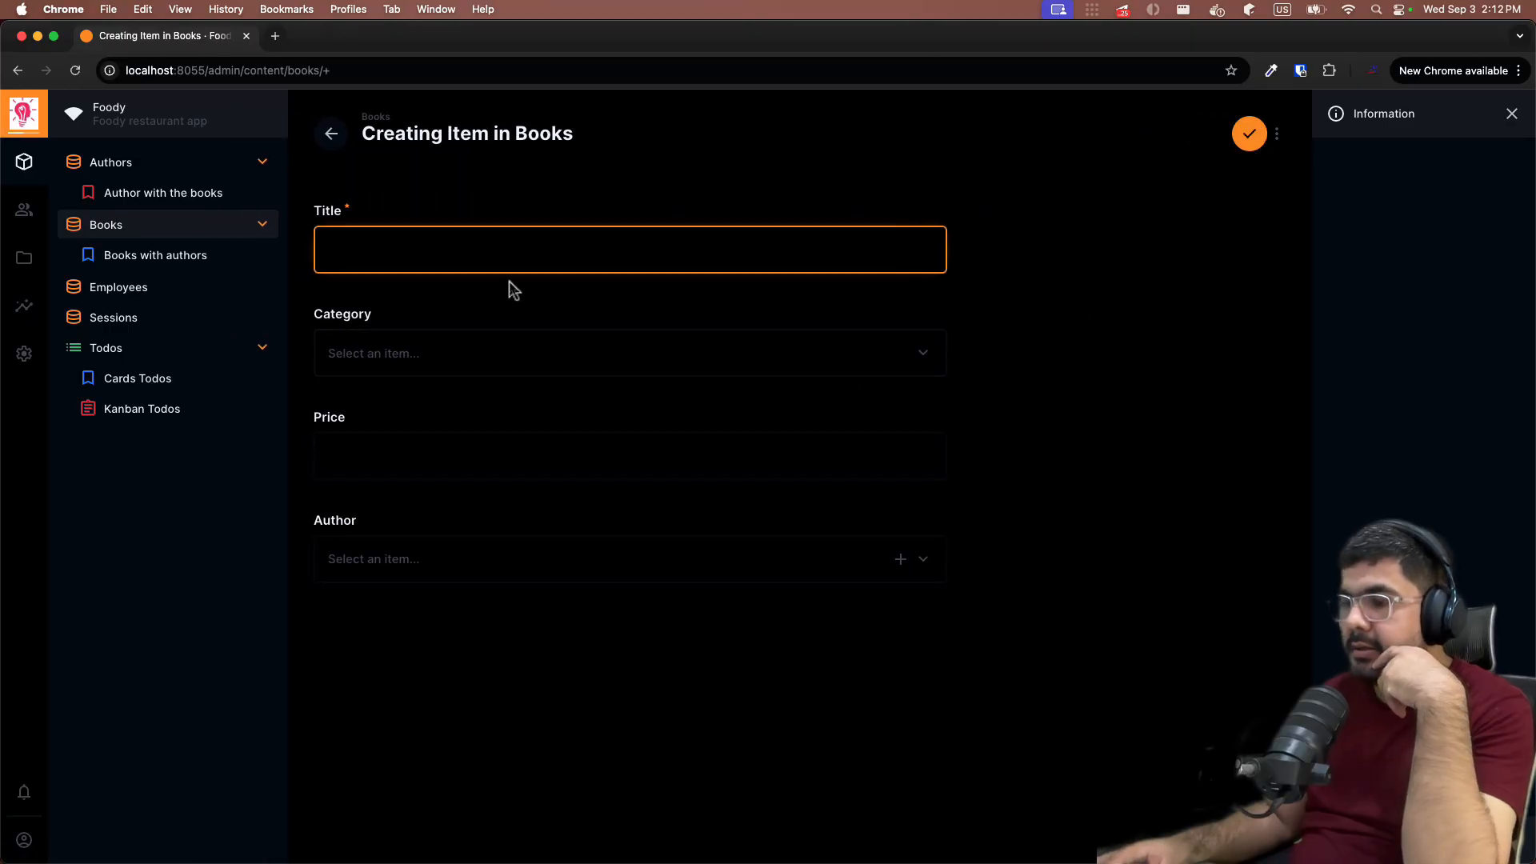
text(Harry )
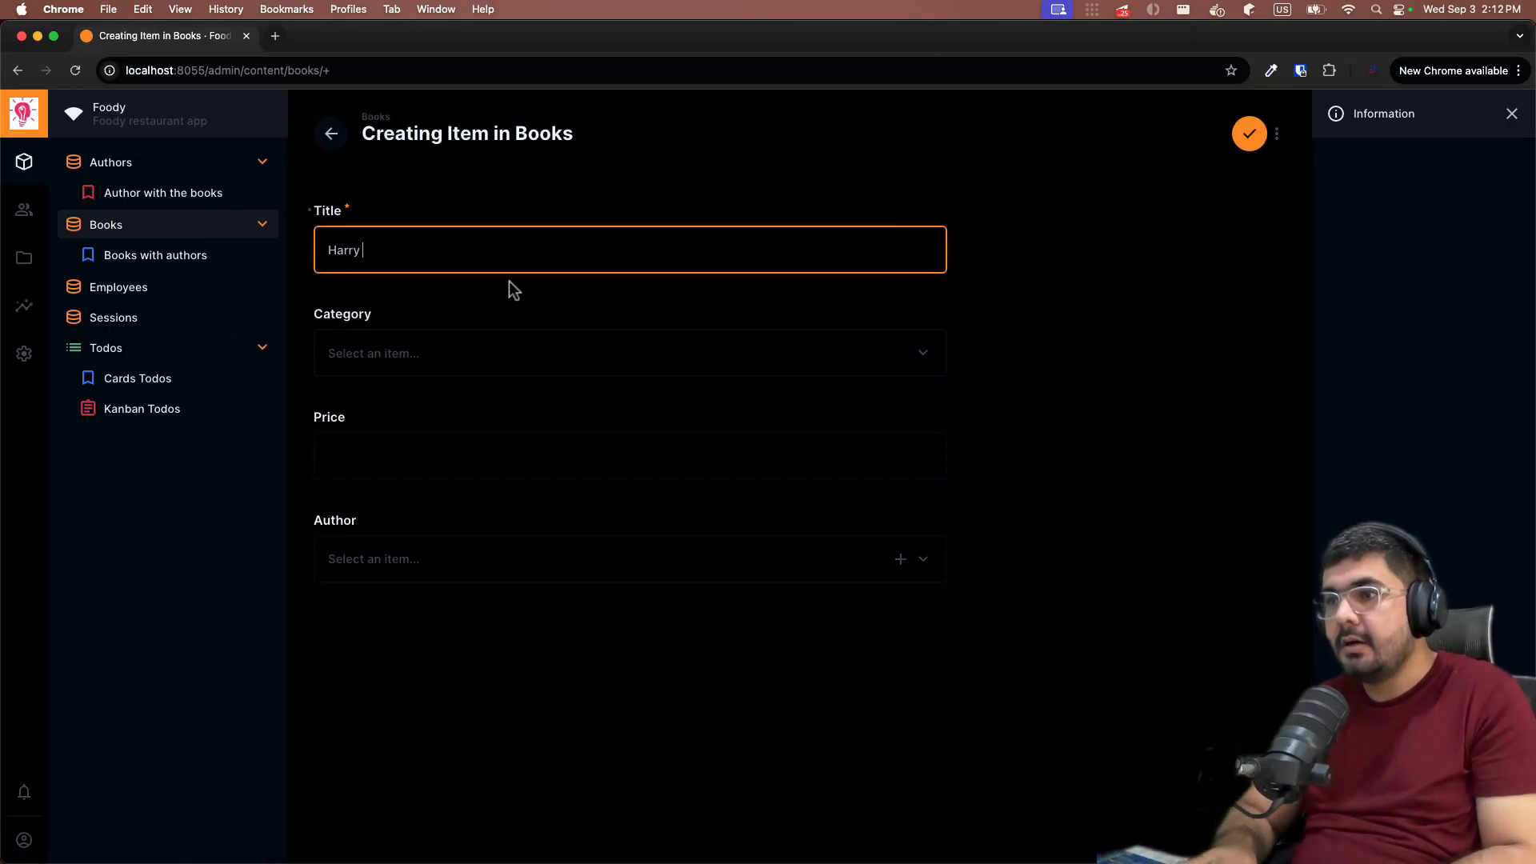
text(Potter Part 2)
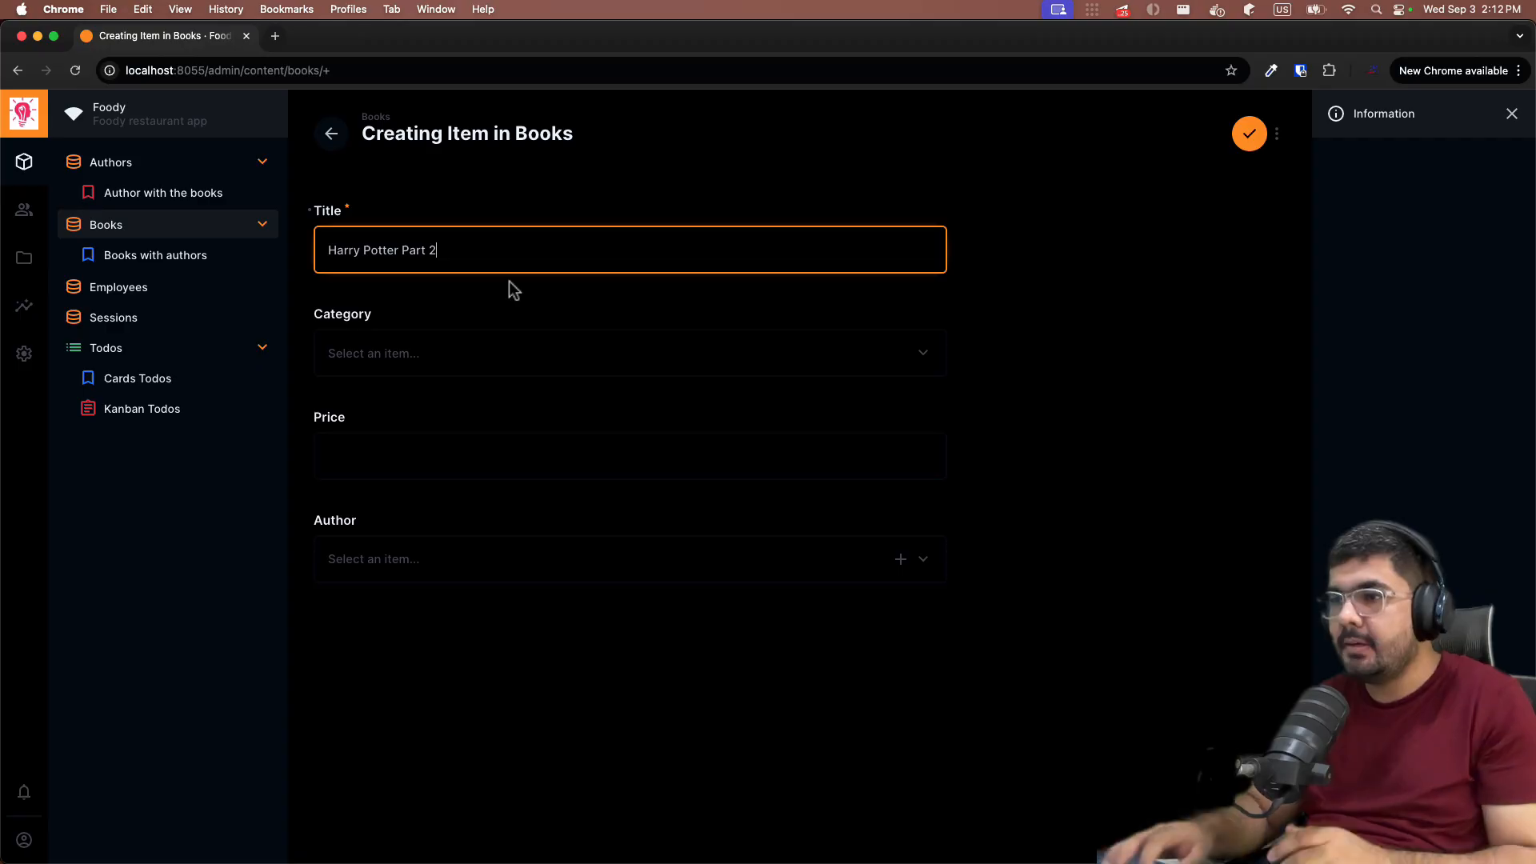
click(500, 364)
click(448, 404)
click(436, 453)
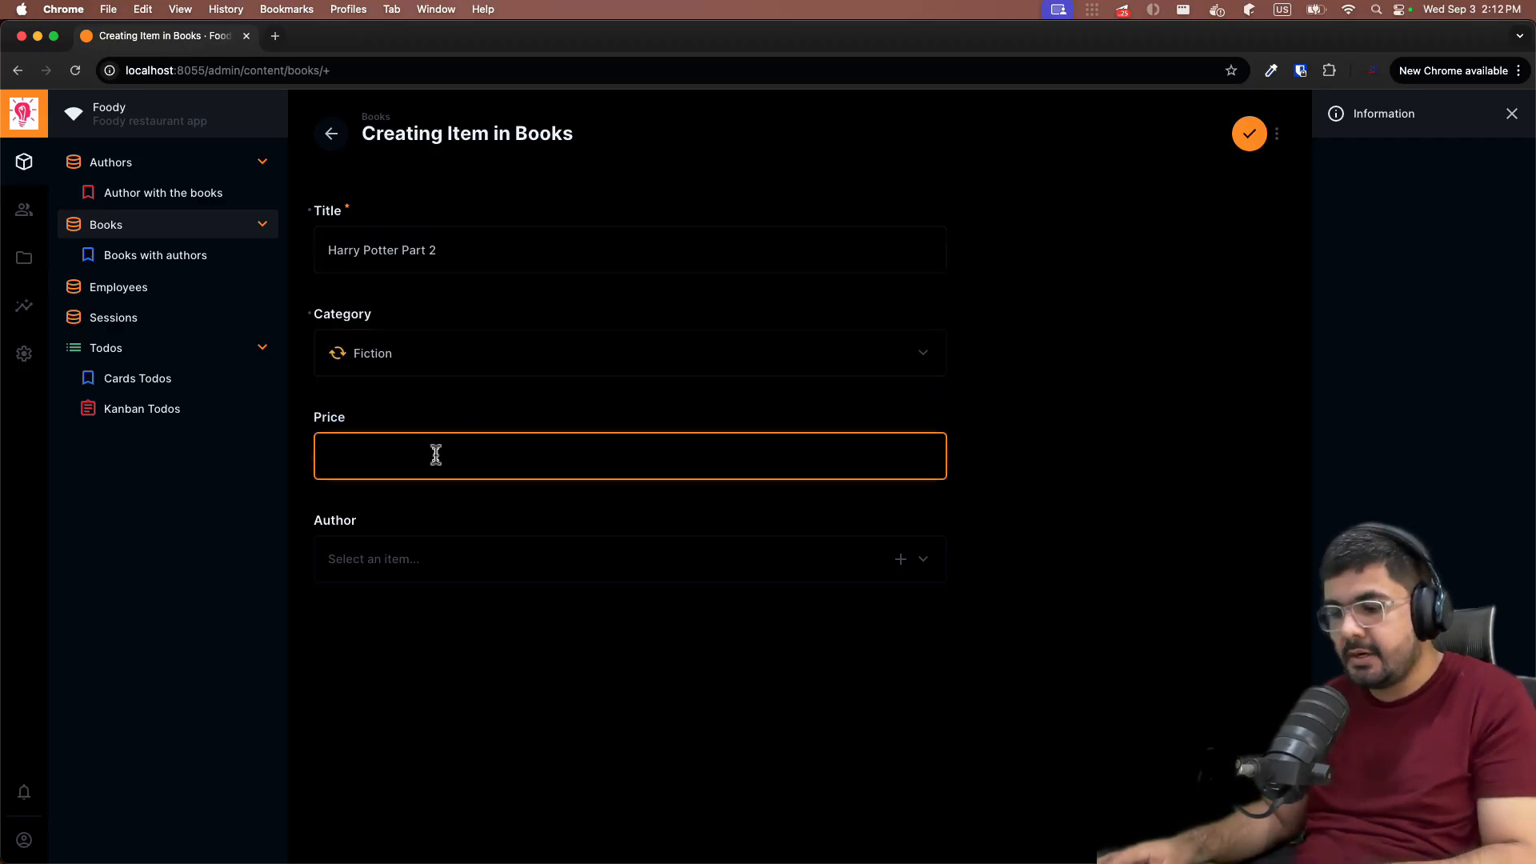
text(70)
Step: Assign the existing author to the new book and save the item
click(418, 555)
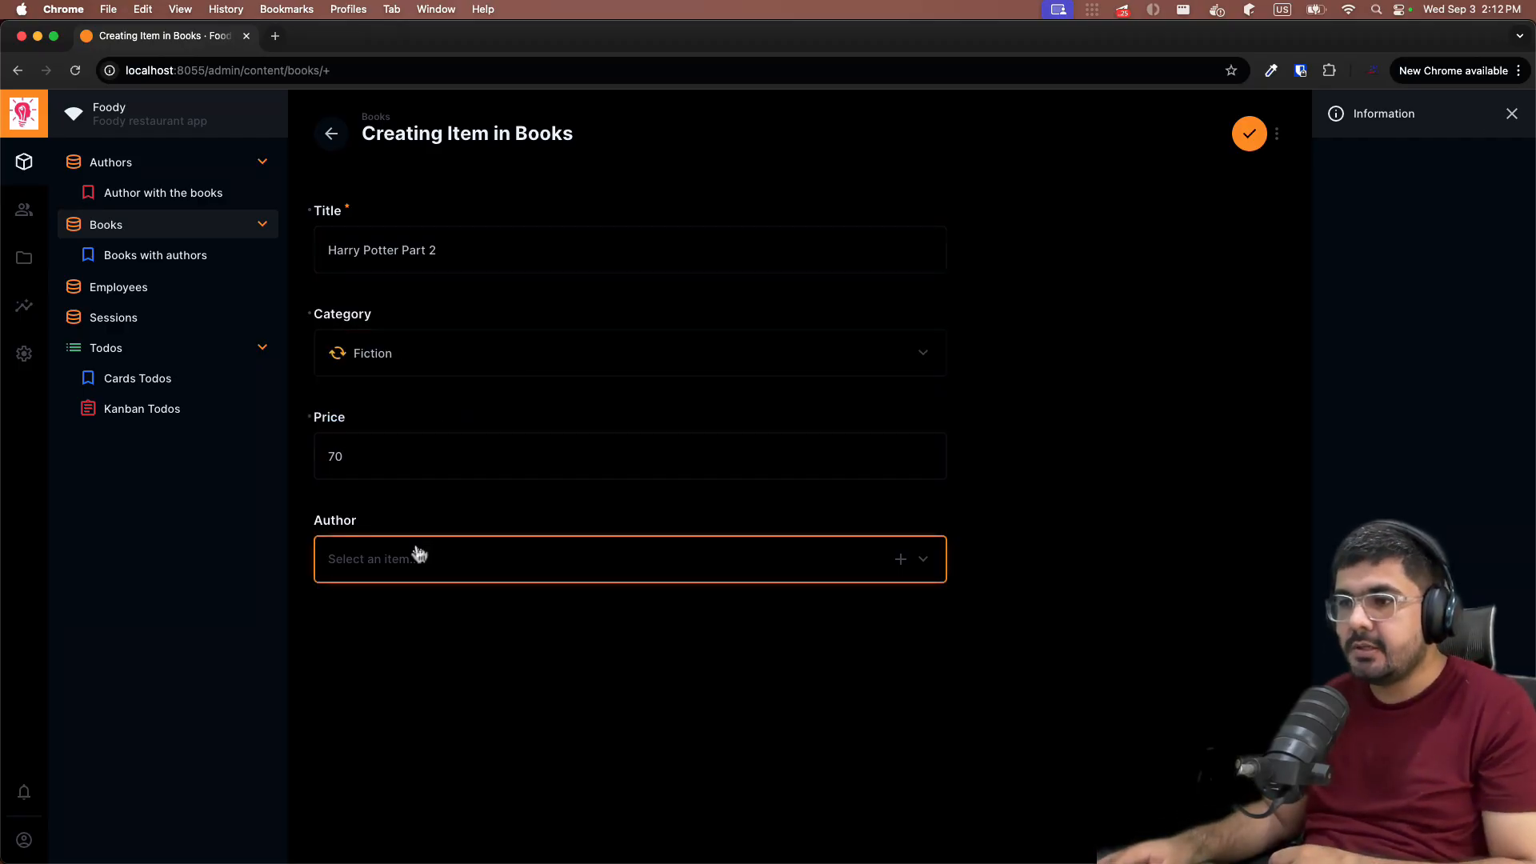
click(895, 239)
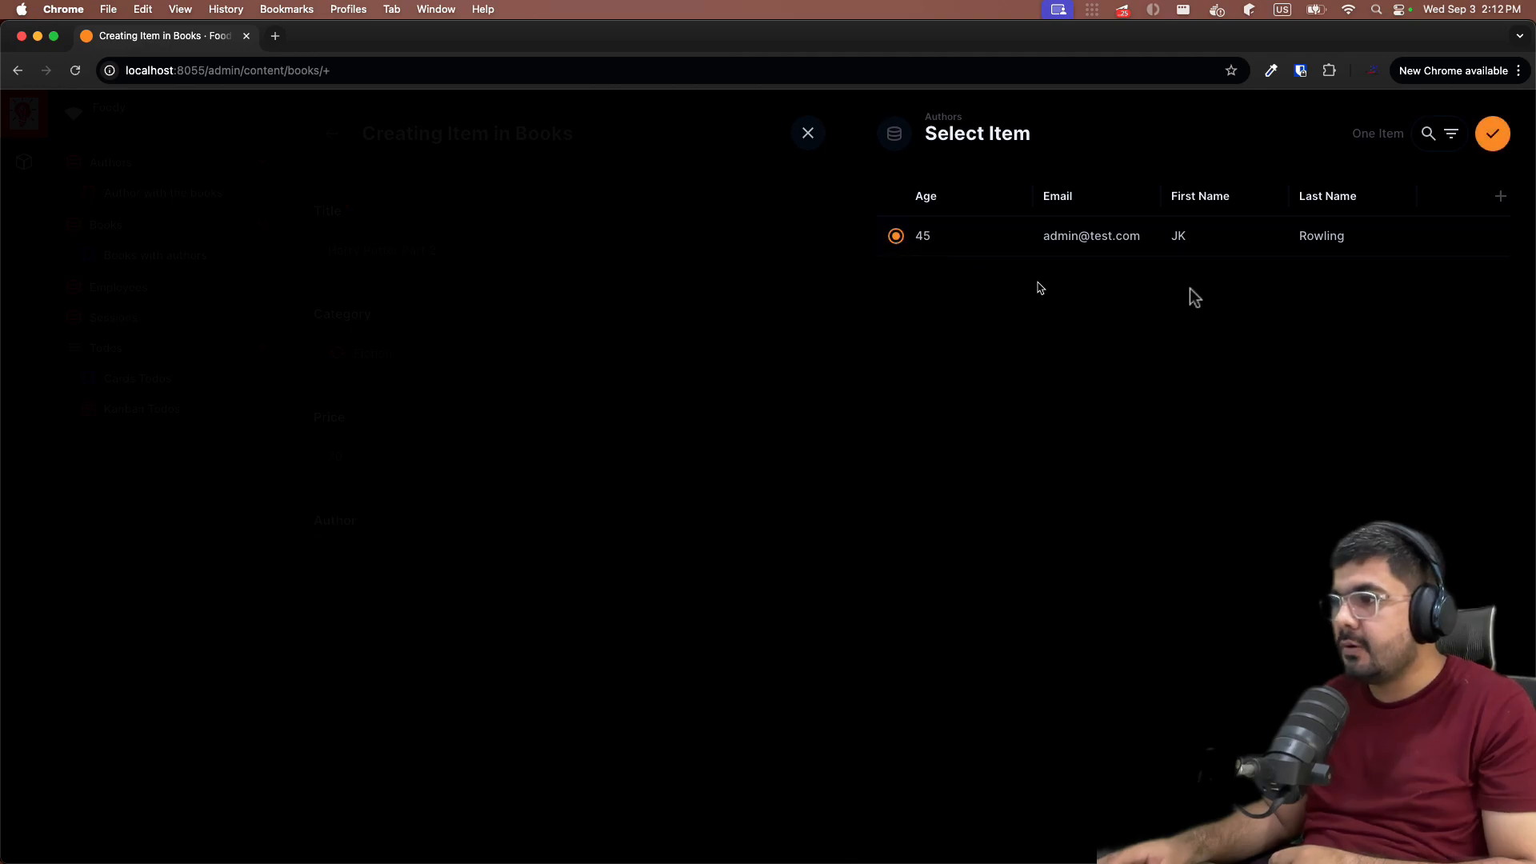
click(1494, 136)
click(1250, 134)
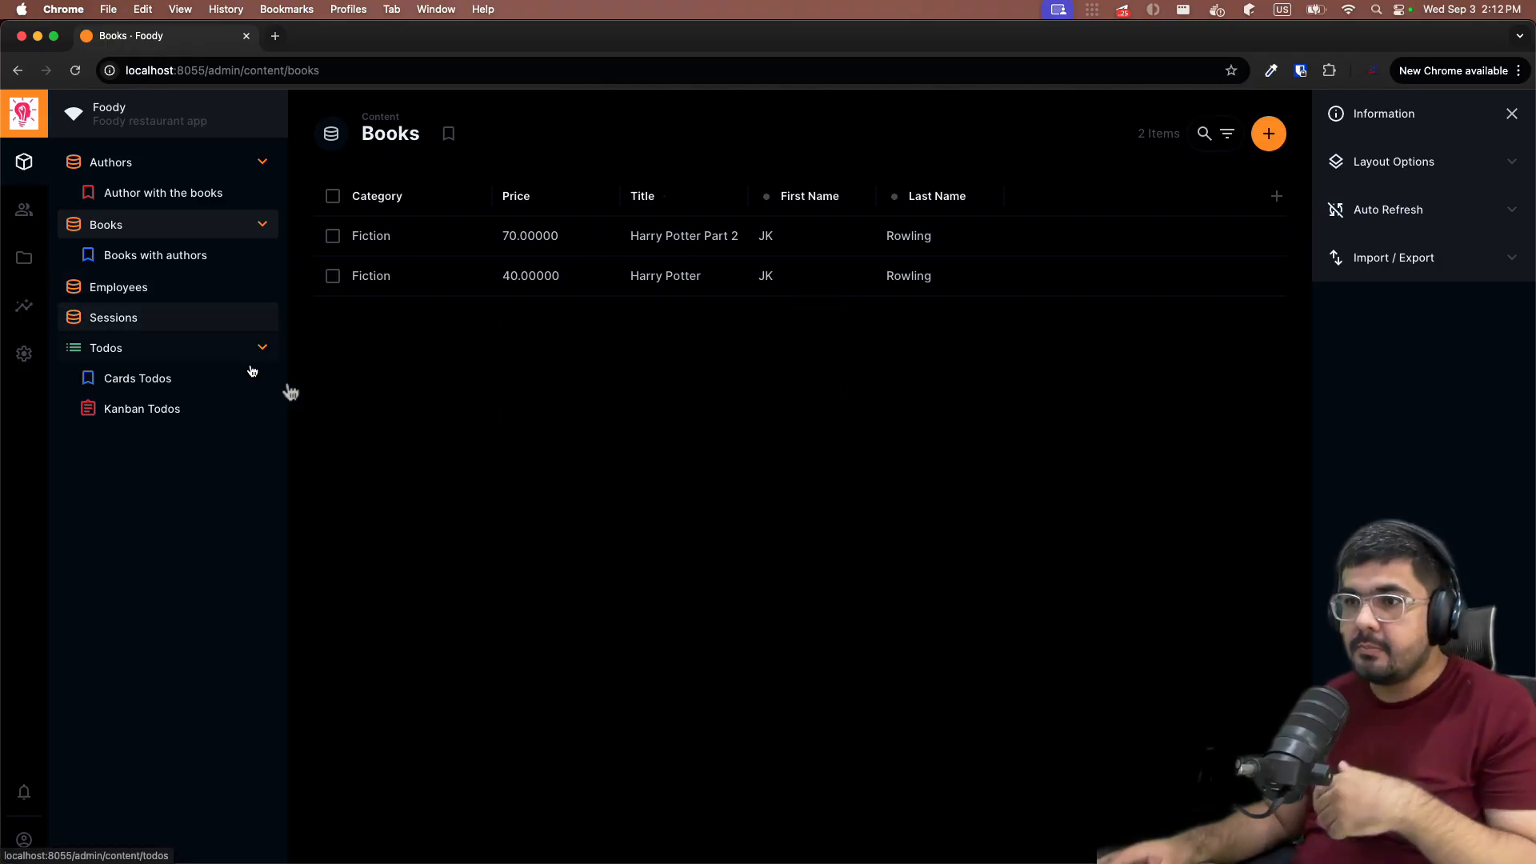
Step: Widen the Title column in both the Books with authors and the Author with the books bookmarks to show full titles
click(112, 263)
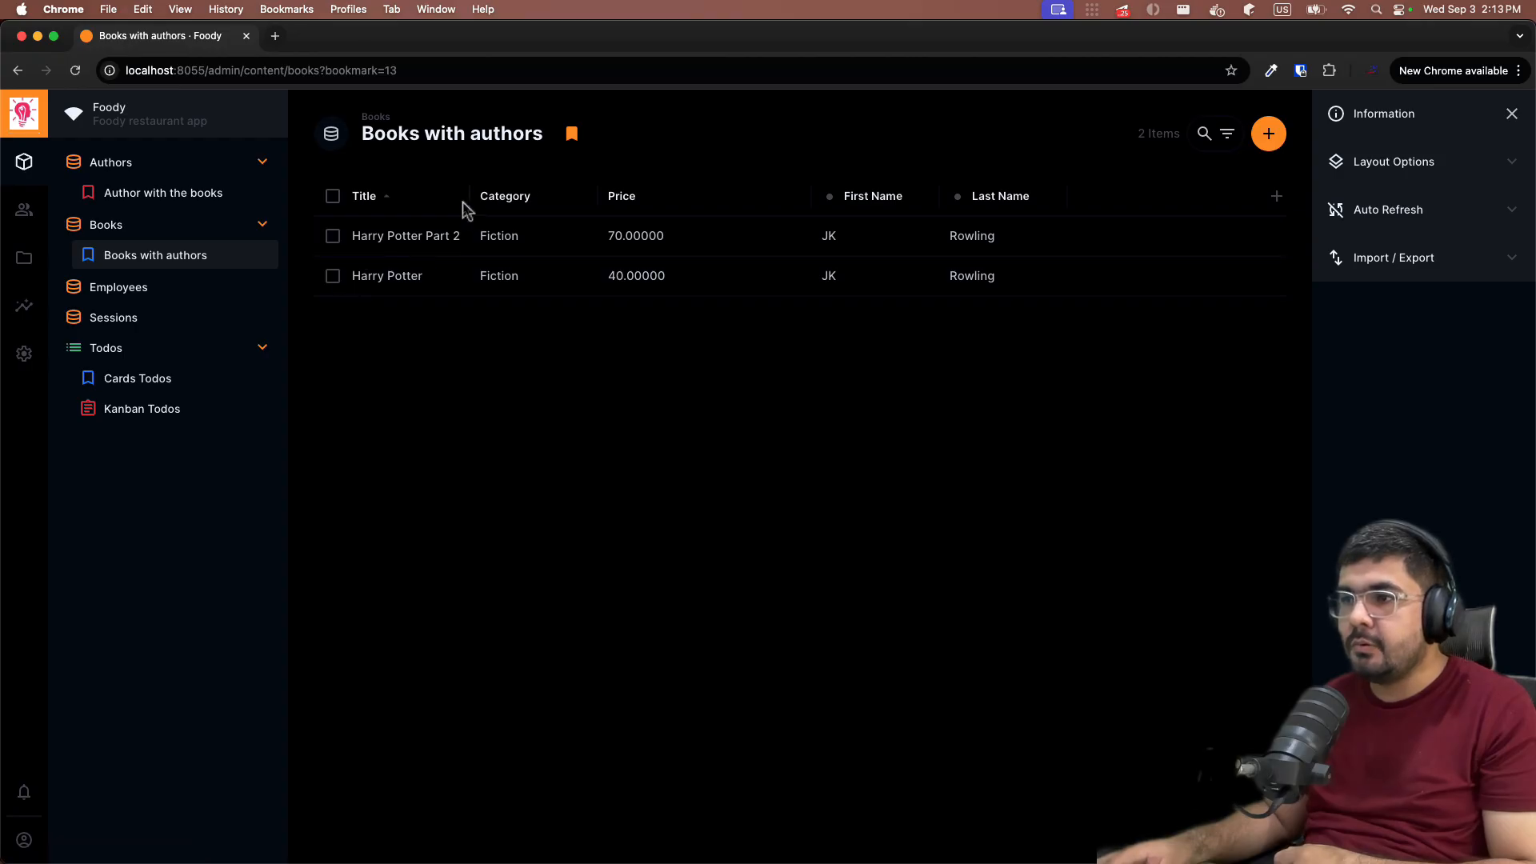
drag(467, 202, 511, 200)
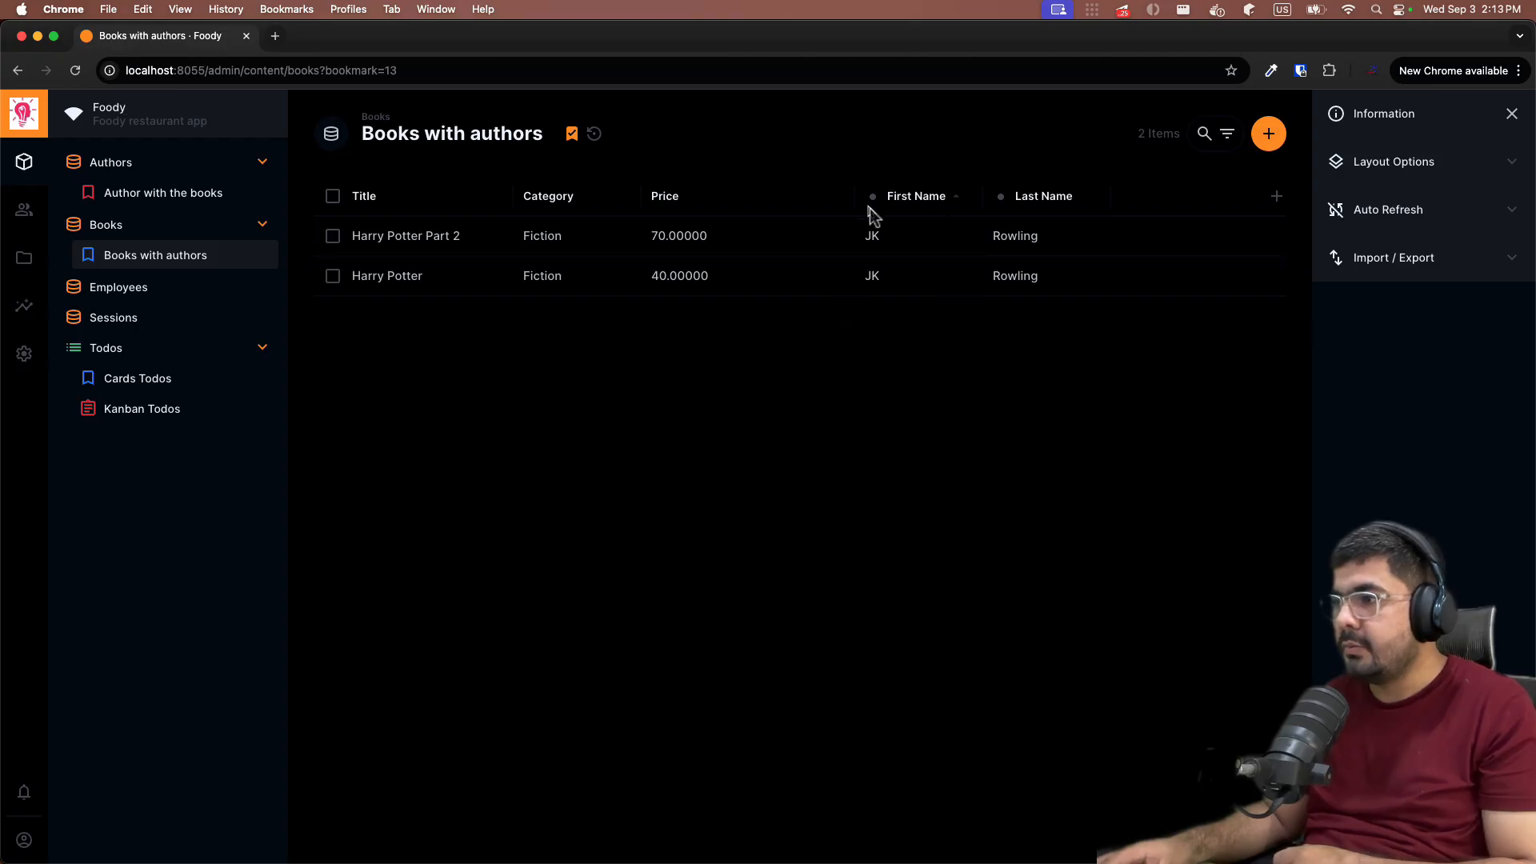
click(190, 195)
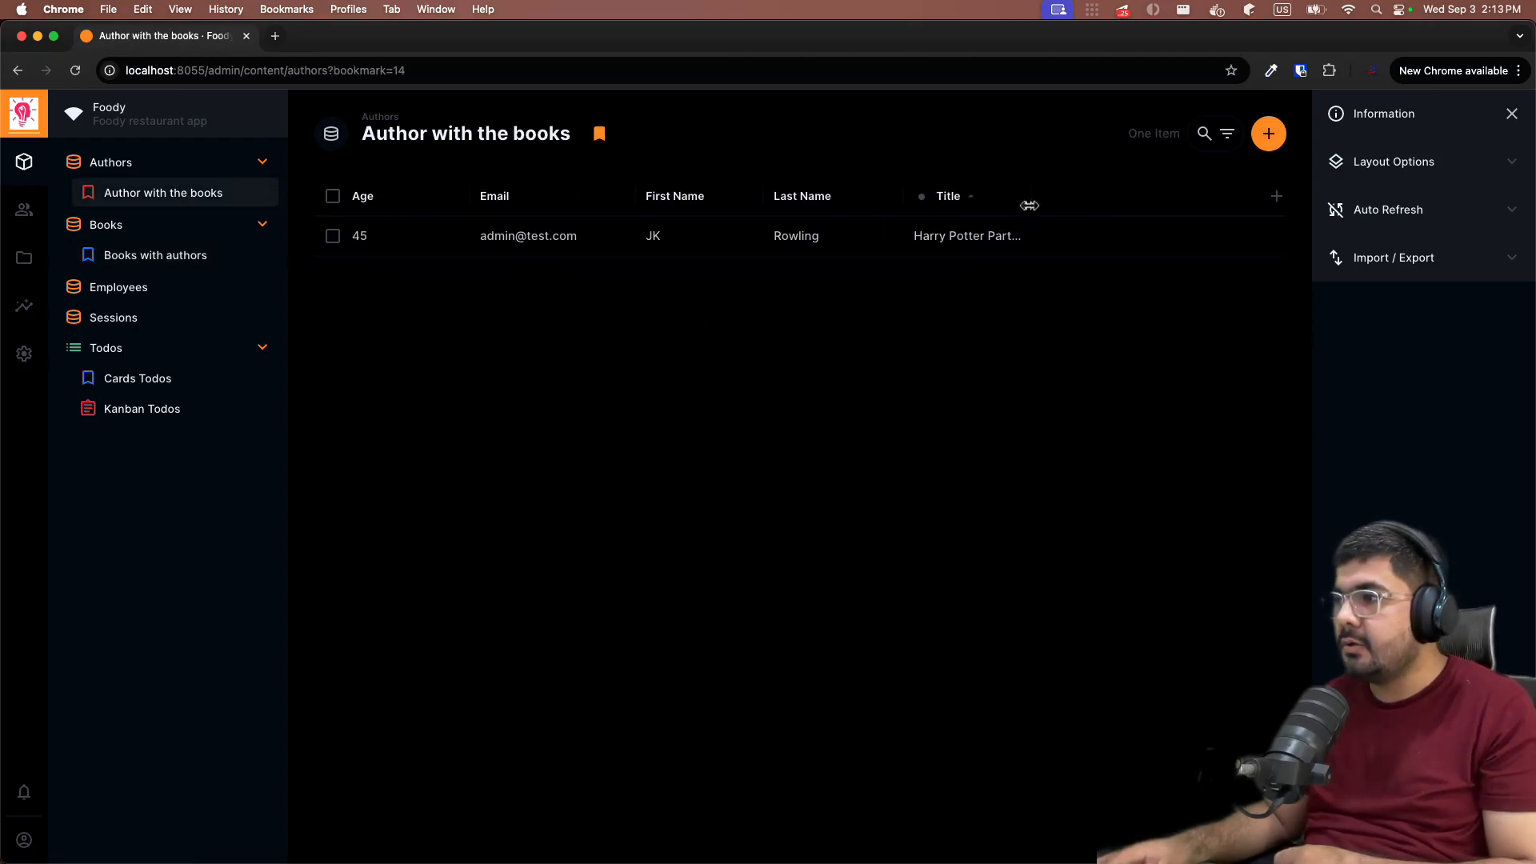
drag(1069, 210, 1037, 276)
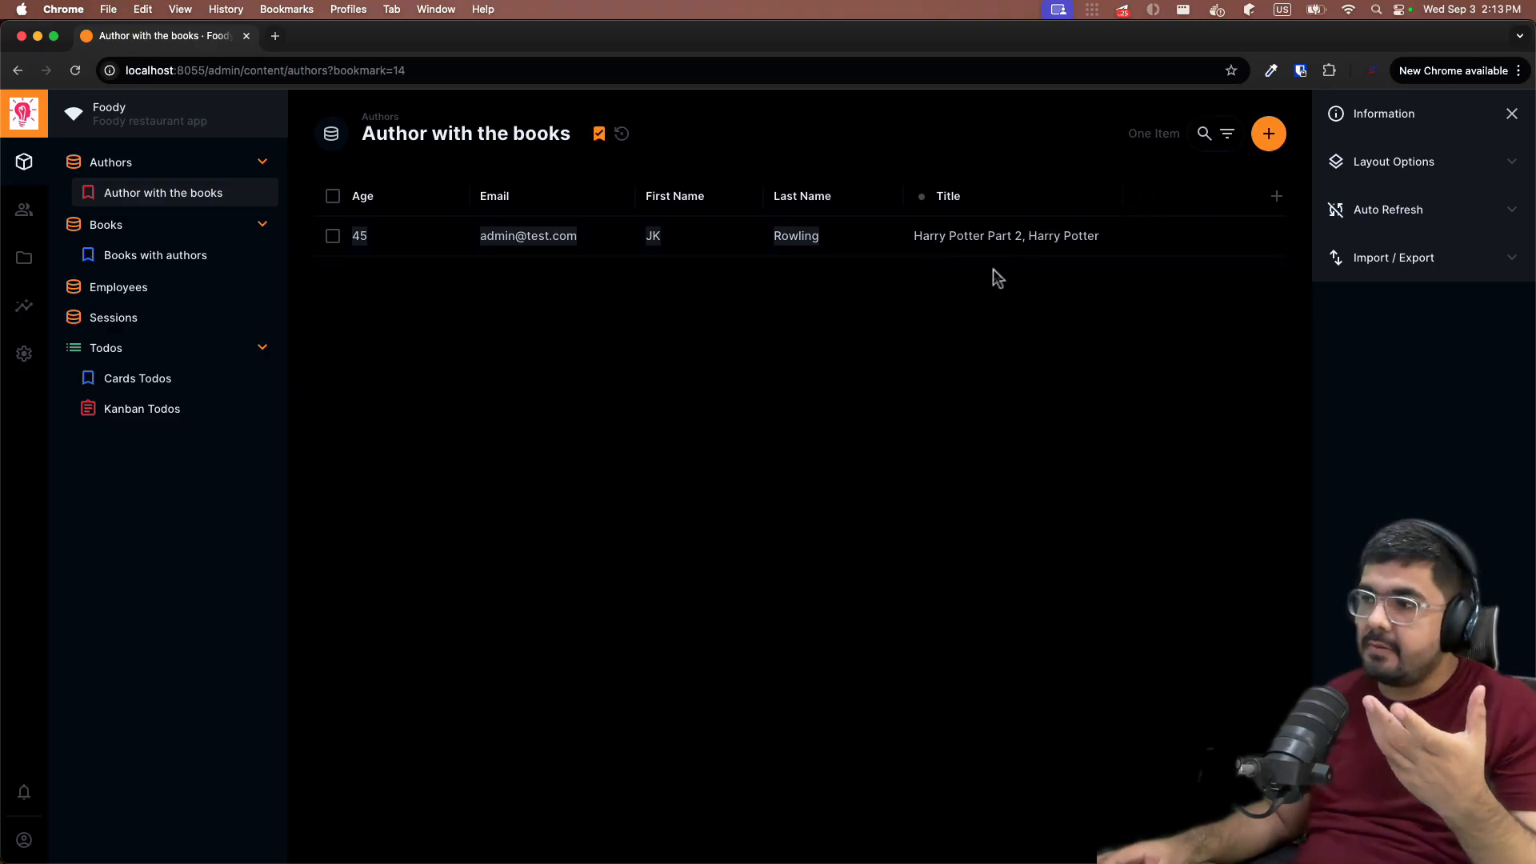
click(483, 312)
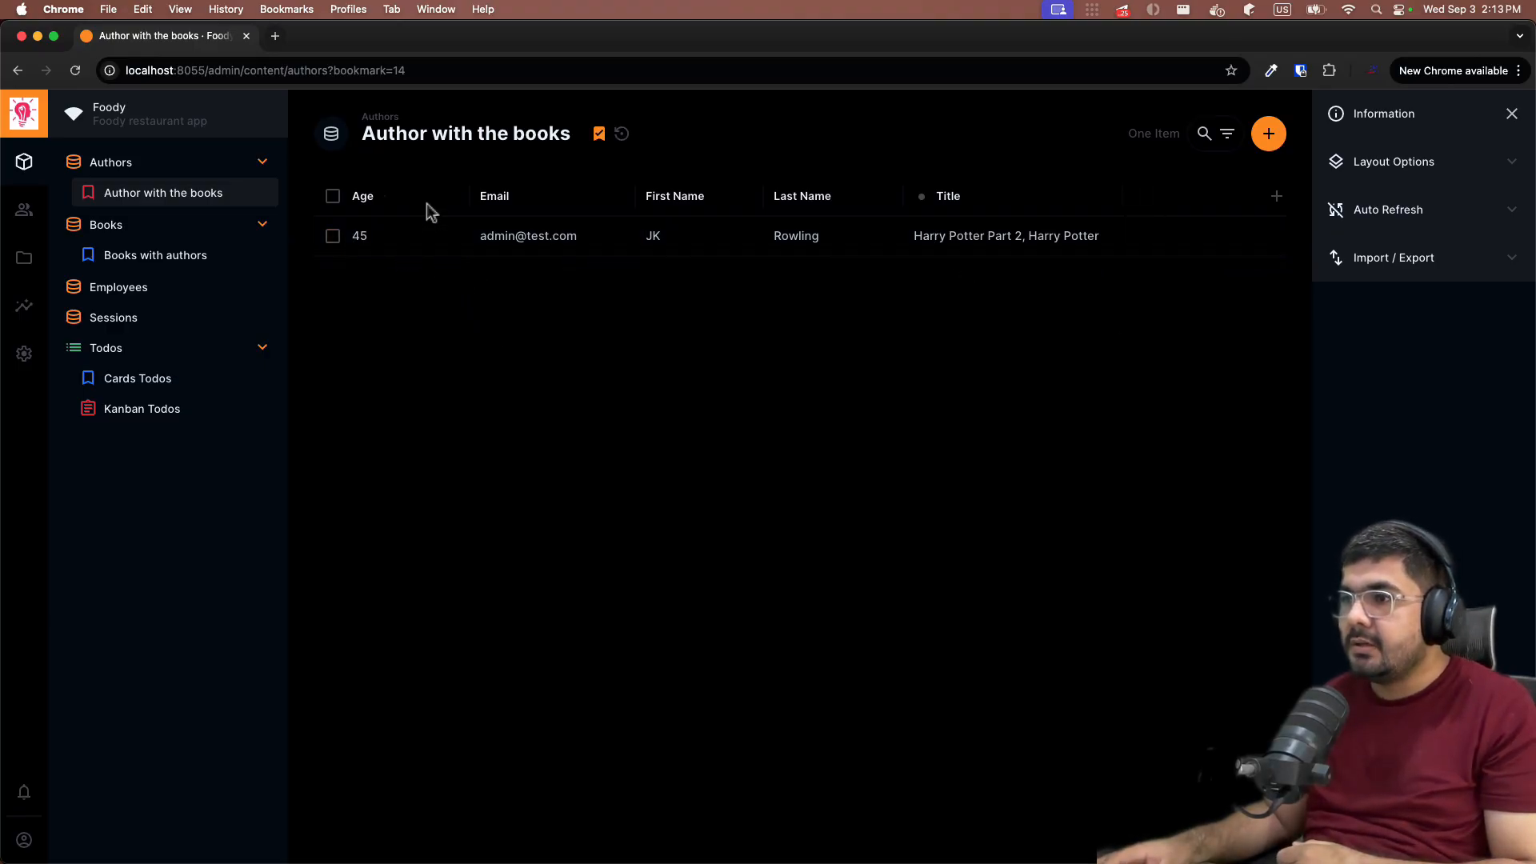